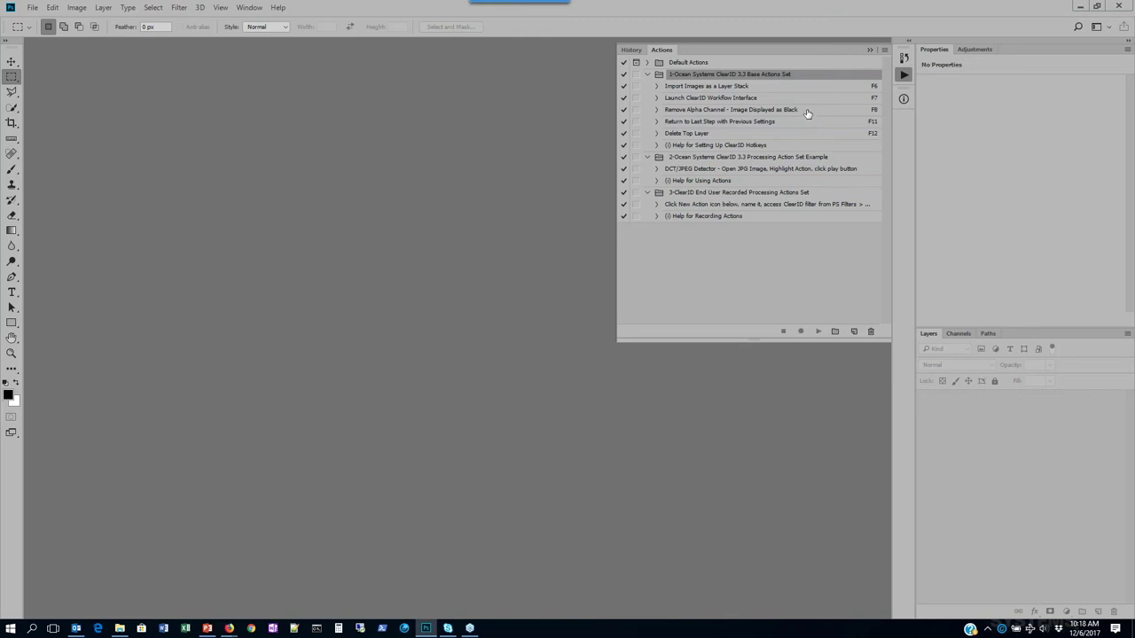
pyautogui.click(884, 51)
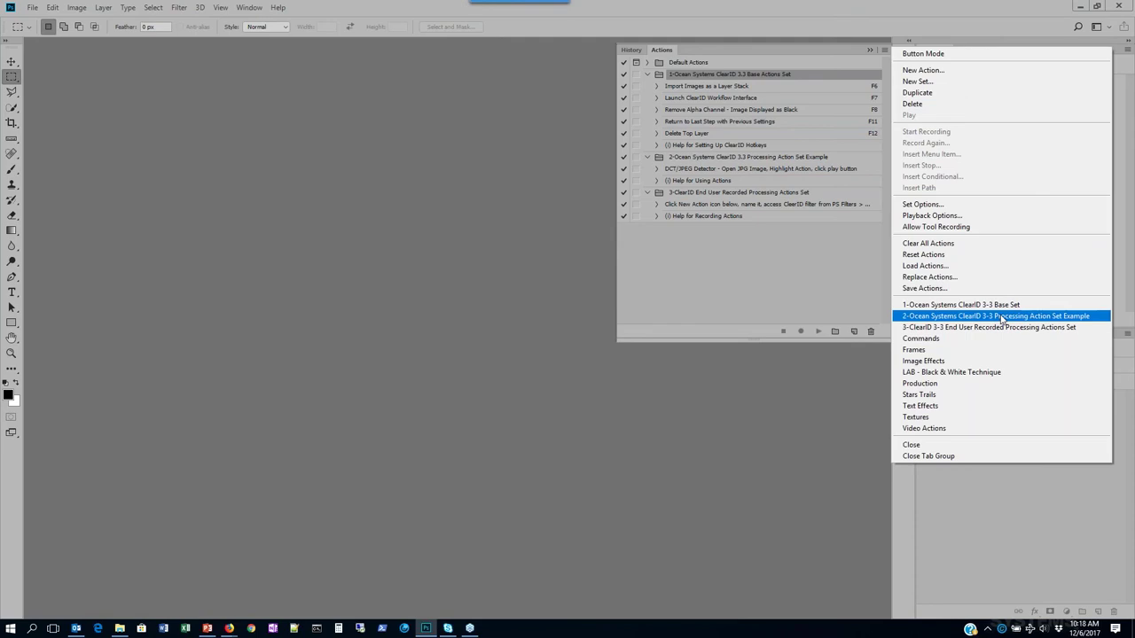
pyautogui.click(756, 165)
pyautogui.click(754, 159)
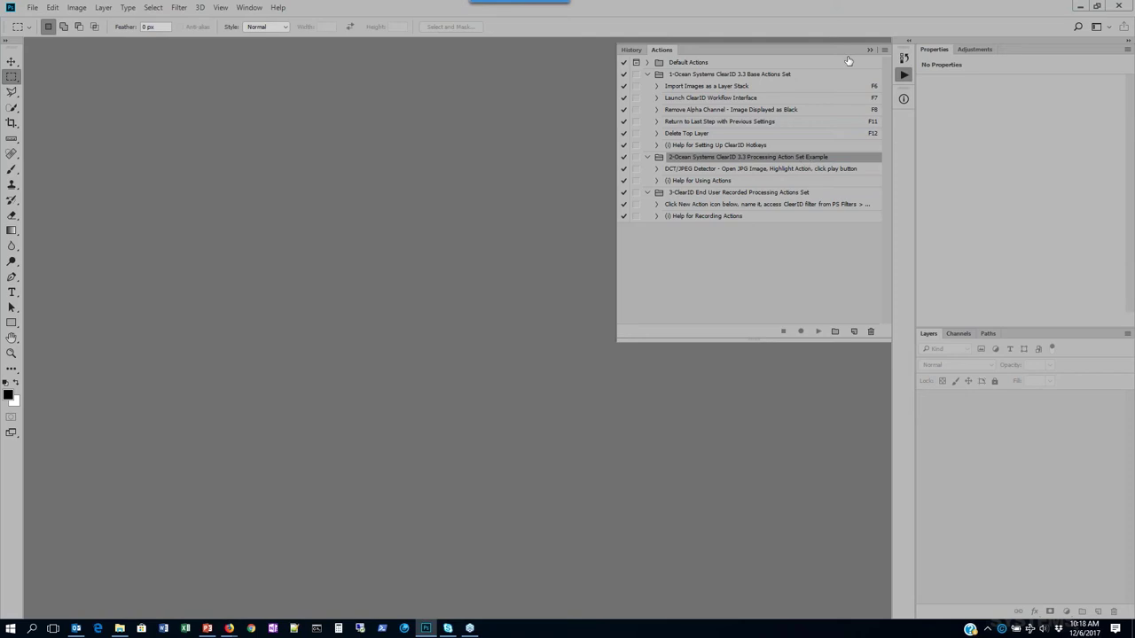
pyautogui.click(884, 49)
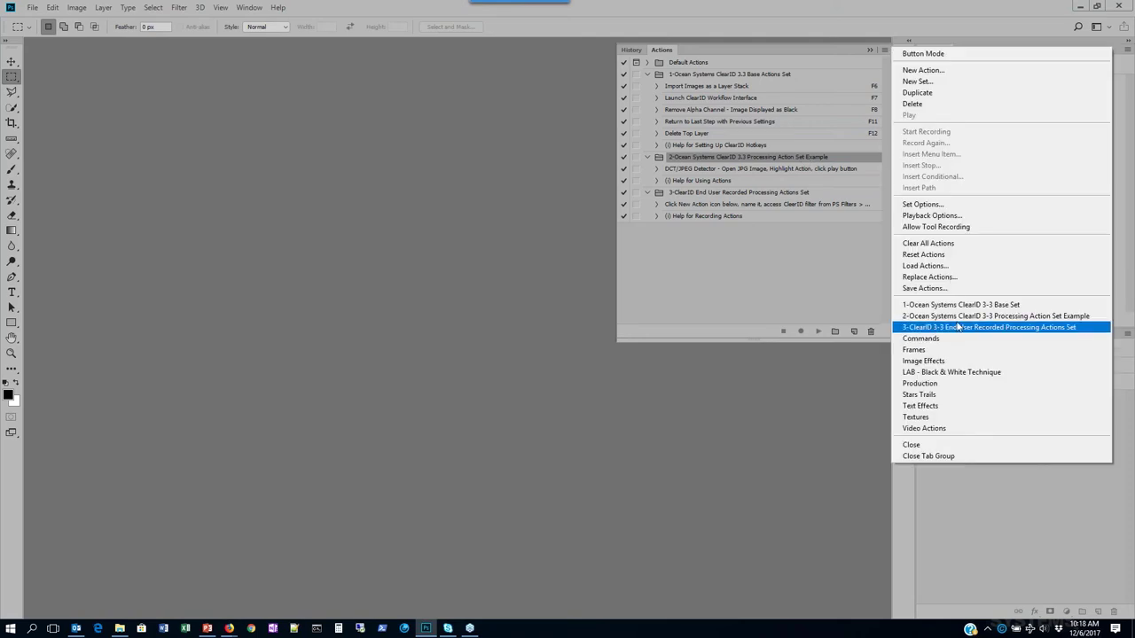
pyautogui.click(710, 194)
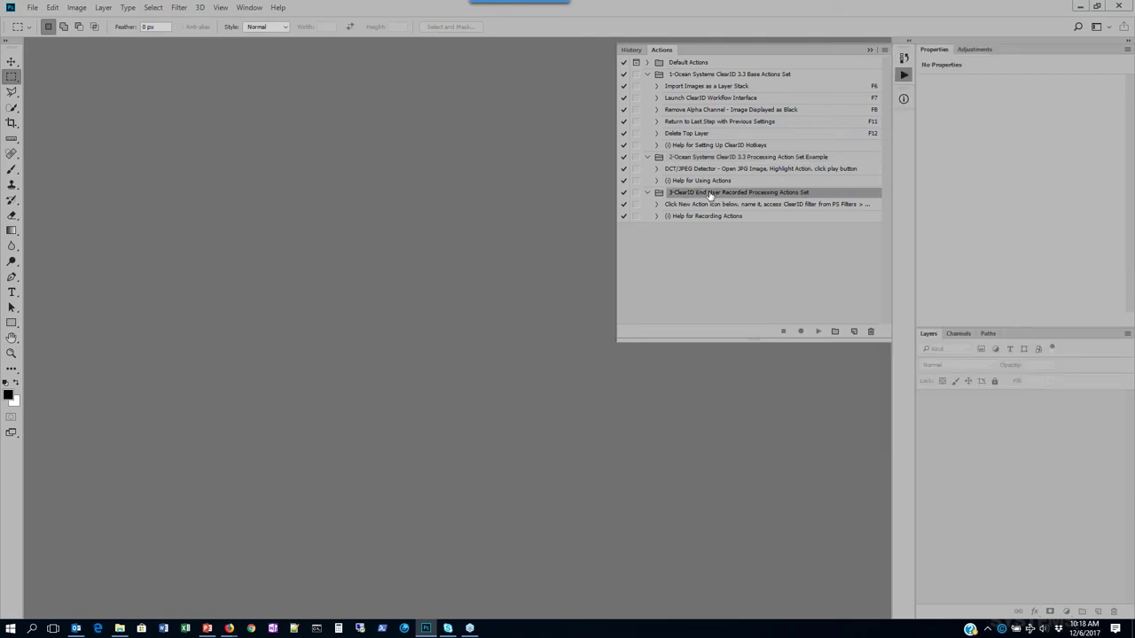
pyautogui.click(710, 194)
# - Import IMG_0263(1).jpg from the Case 12345 Original folder as a ClearID layer stack
pyautogui.press('F6')
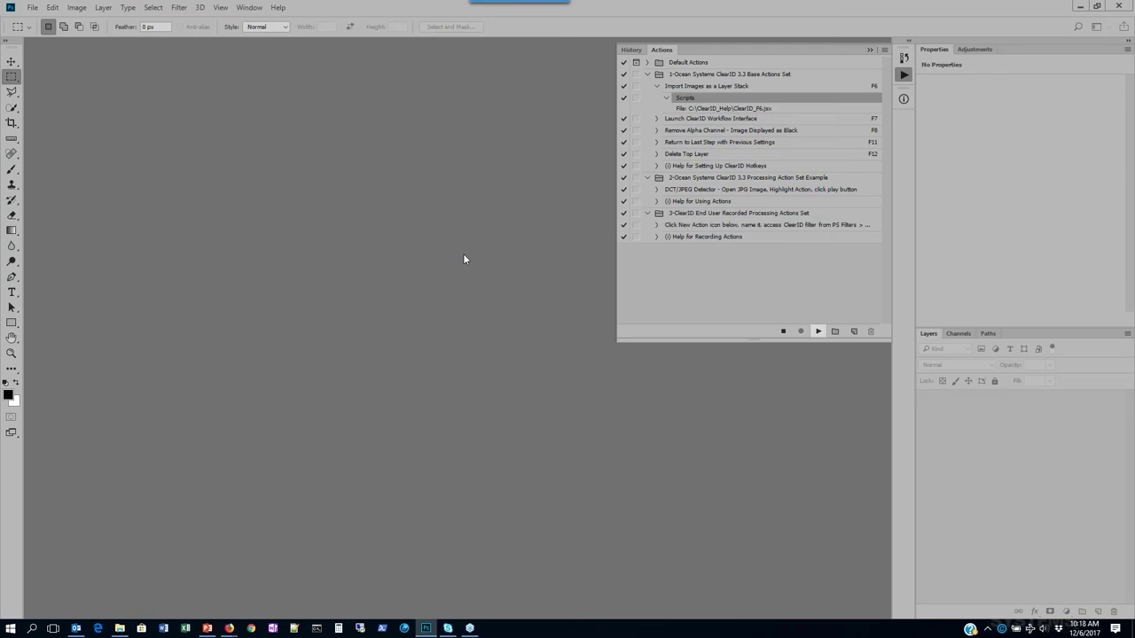
pyautogui.click(738, 294)
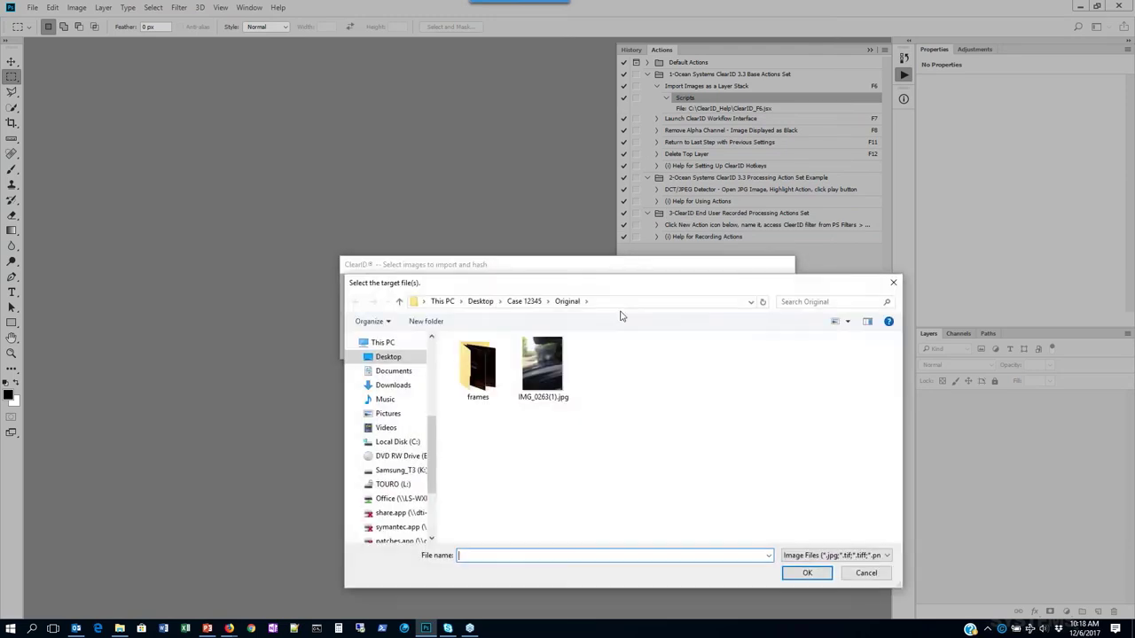
pyautogui.click(542, 366)
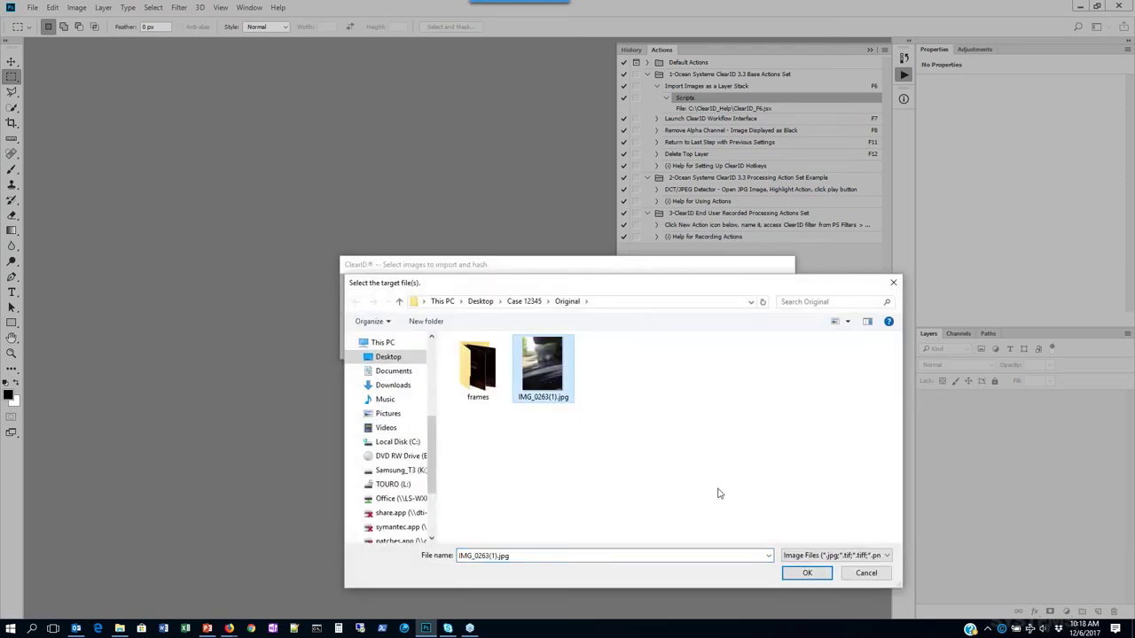
pyautogui.click(805, 574)
pyautogui.click(698, 343)
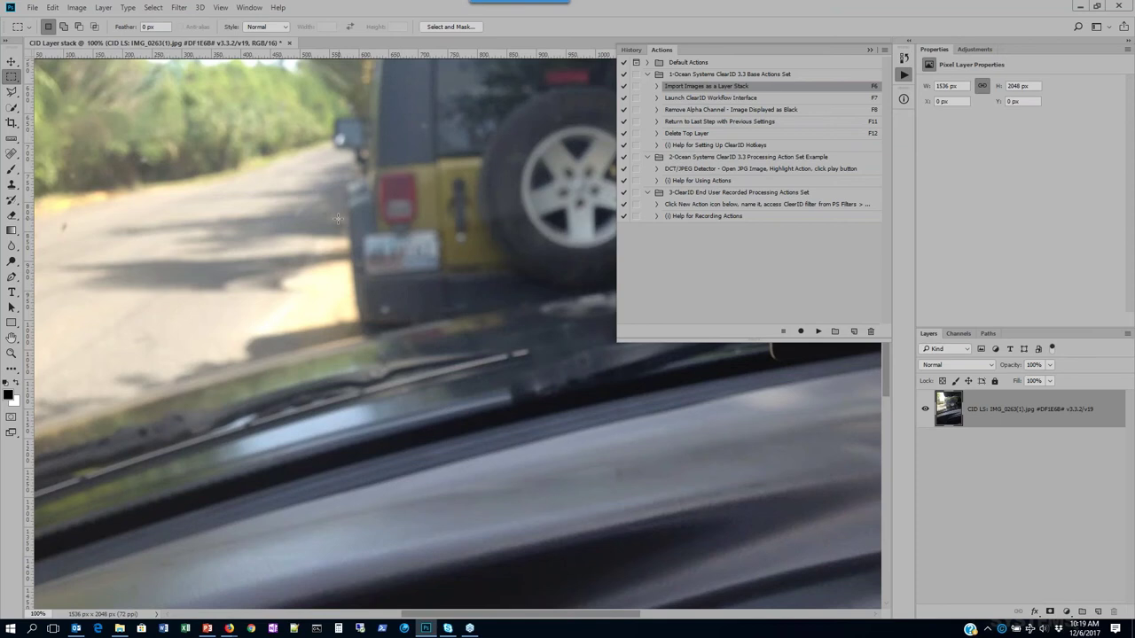
# - Select an area of about 275 × 185 px around the jeep's license plate and apply ClearID Crop to Selection
pyautogui.moveTo(321, 200); pyautogui.dragTo(483, 309)
pyautogui.press('F7')
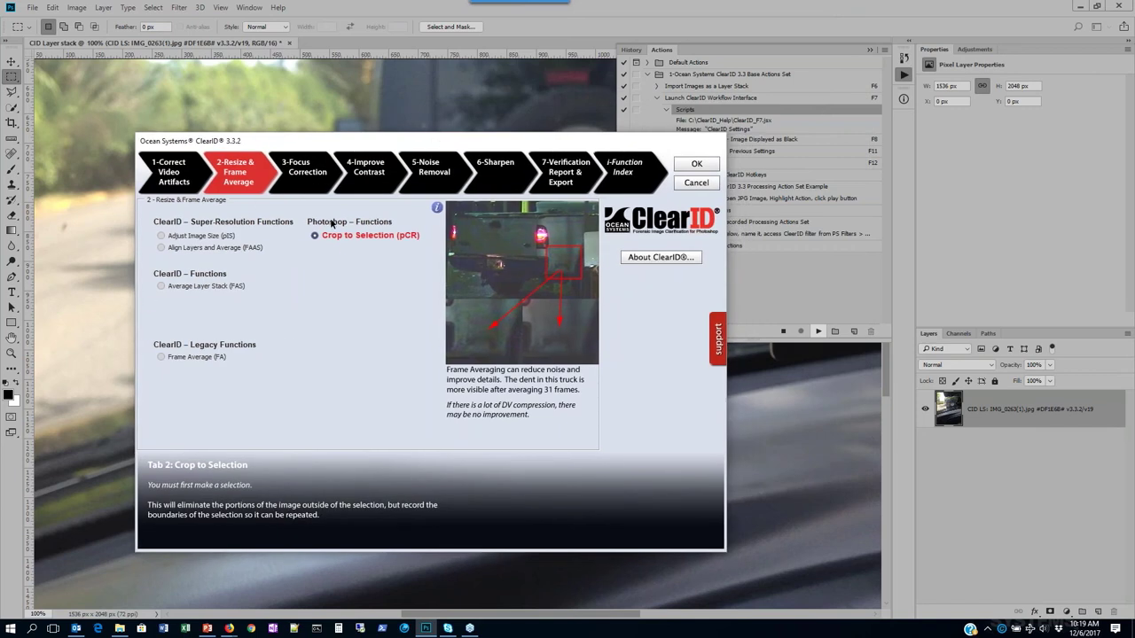
pyautogui.click(697, 164)
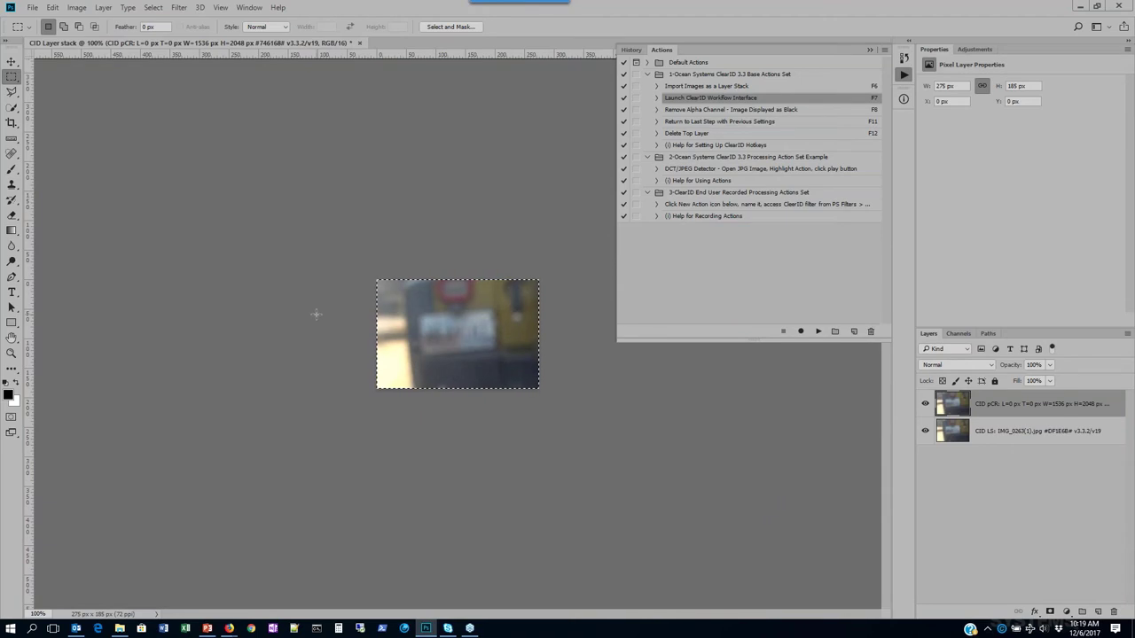
# - Start ClearID Interactive Lens DeBlur on the cropped layer and set the Focus Deblur Radius to 8
pyautogui.press('F7')
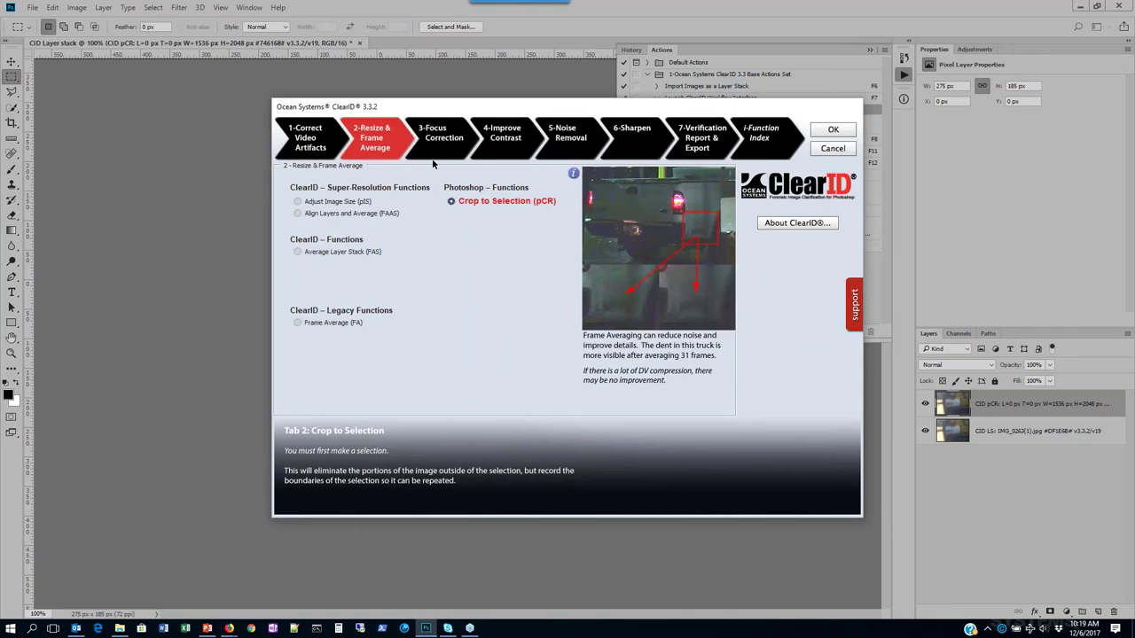
pyautogui.click(439, 151)
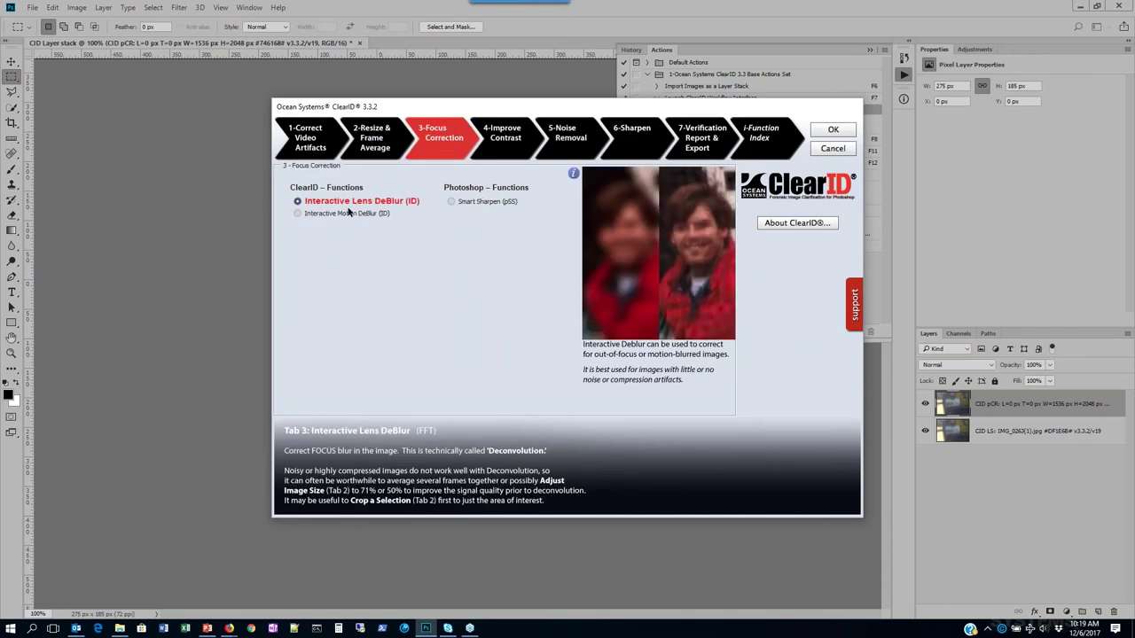
pyautogui.click(833, 129)
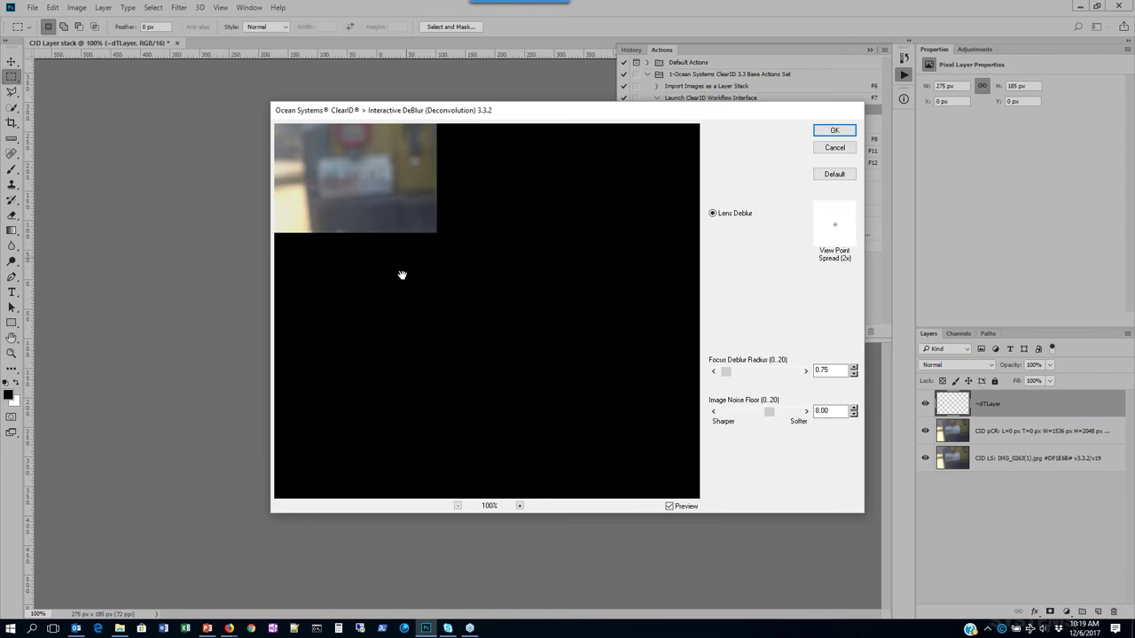
pyautogui.click(519, 506)
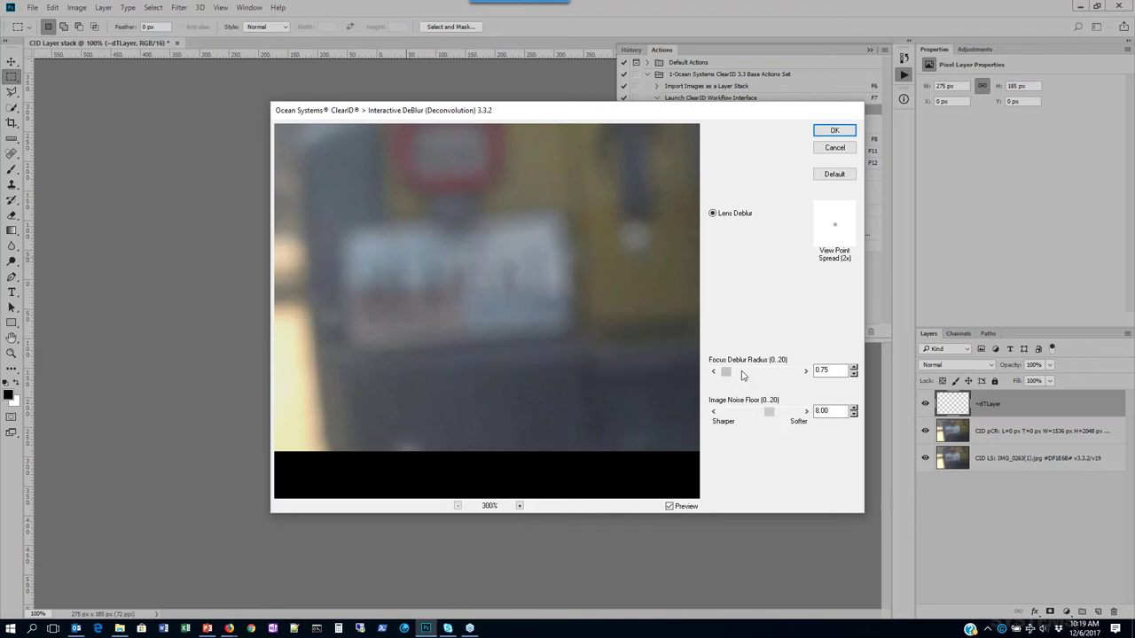
pyautogui.moveTo(729, 376); pyautogui.dragTo(767, 377)
pyautogui.doubleClick(830, 370)
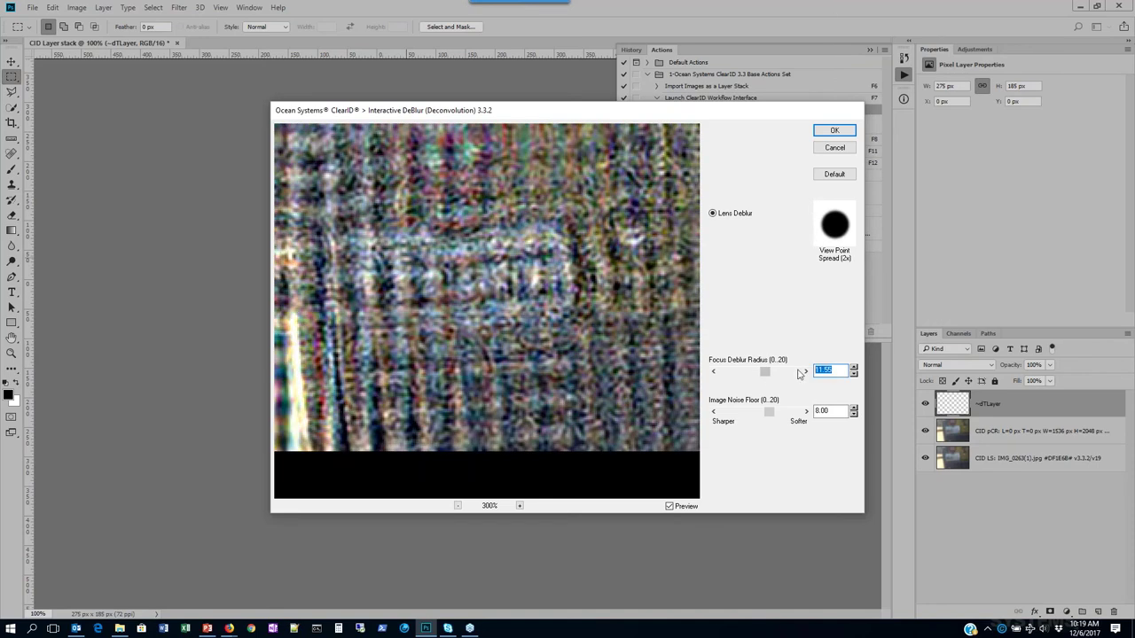
pyautogui.write('8')
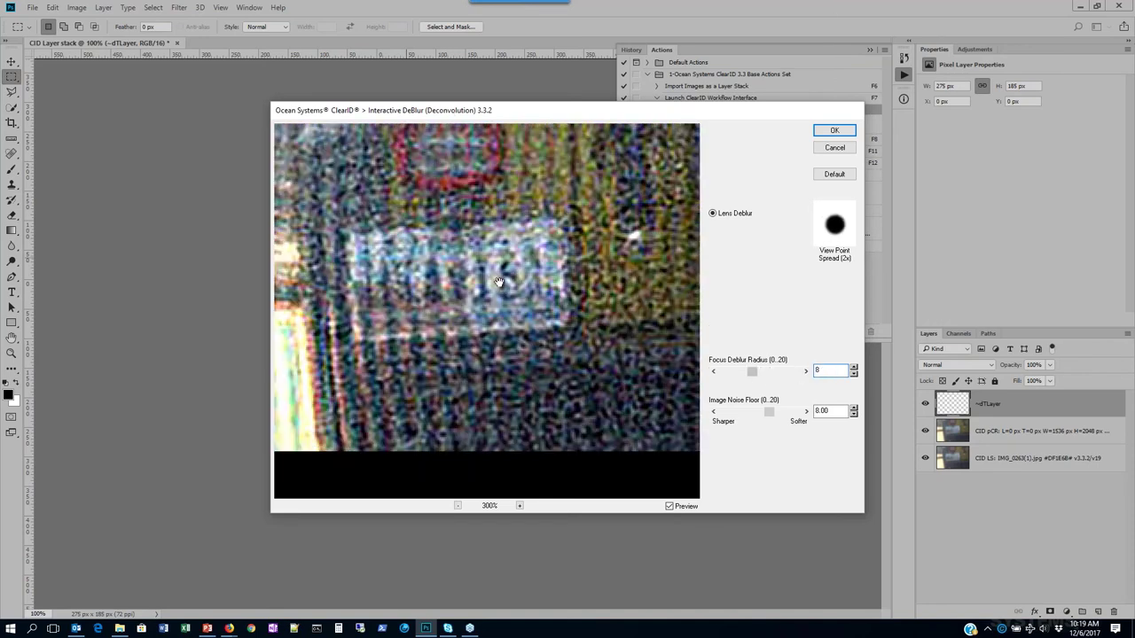
# - Raise the Image Noise Floor to 17.85, compare the preview with the unfiltered image, and apply the lens deblur
pyautogui.click(788, 415)
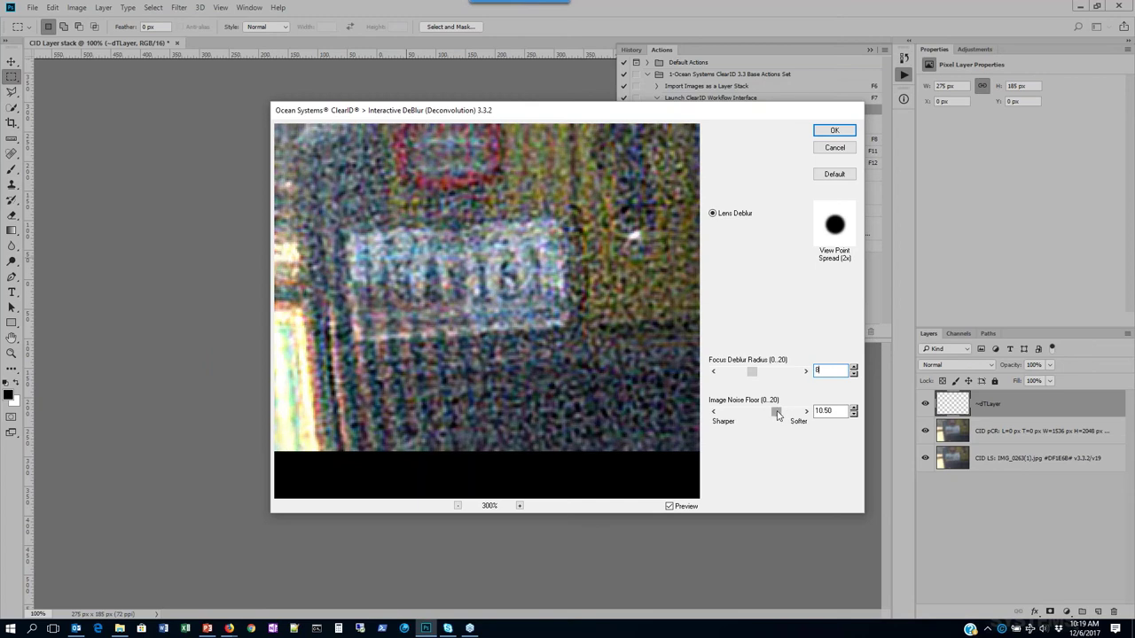
pyautogui.click(789, 415)
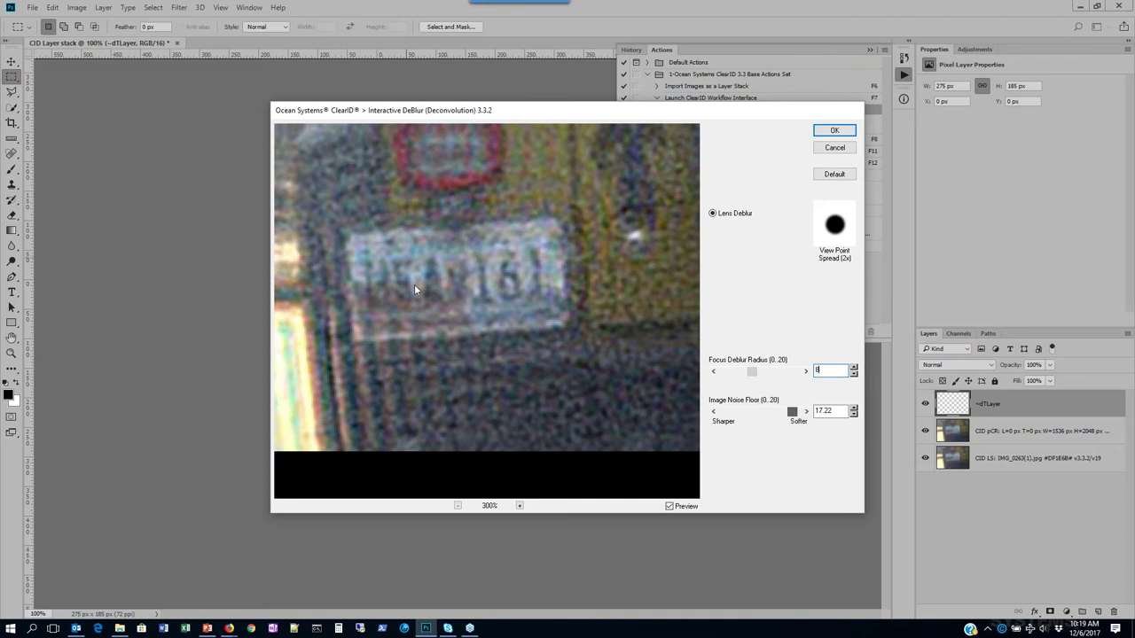
pyautogui.click(670, 506)
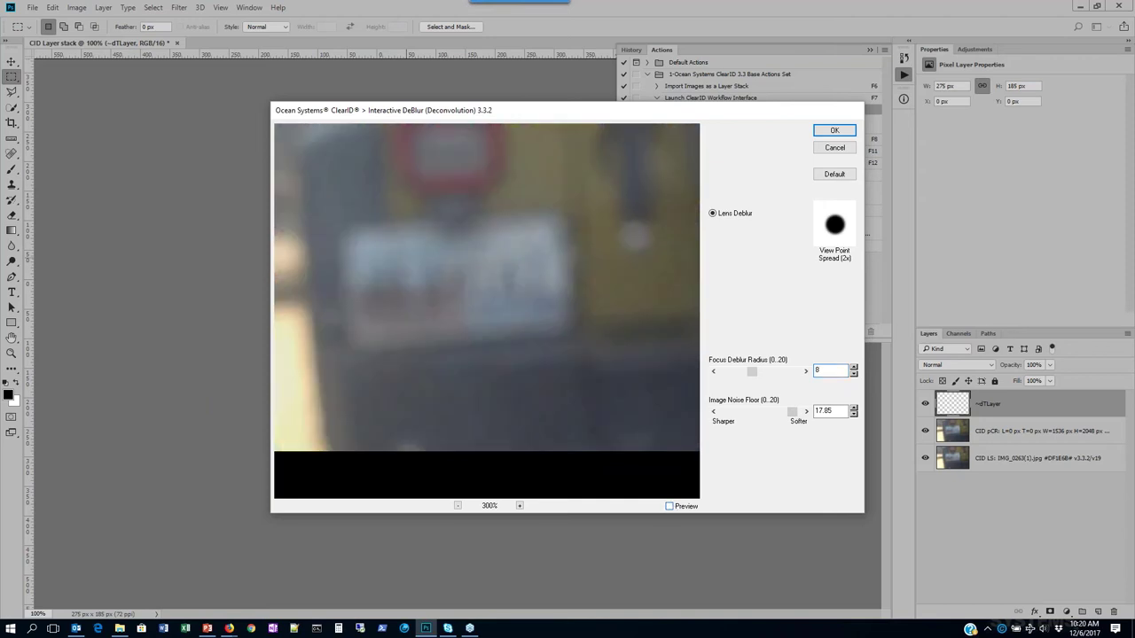
pyautogui.click(669, 506)
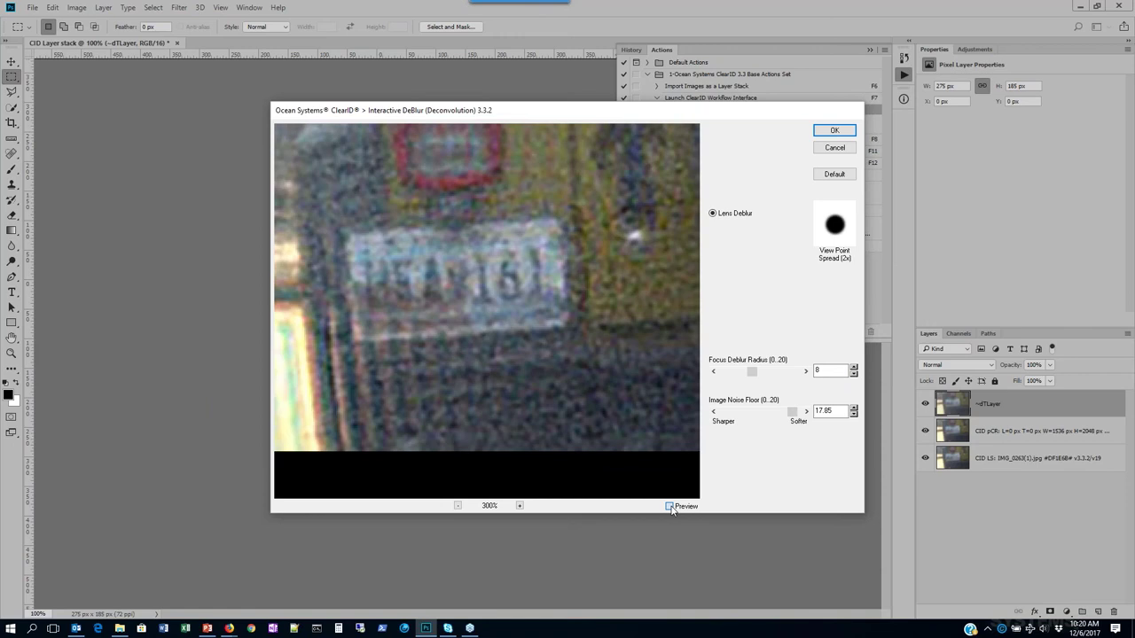
pyautogui.click(822, 131)
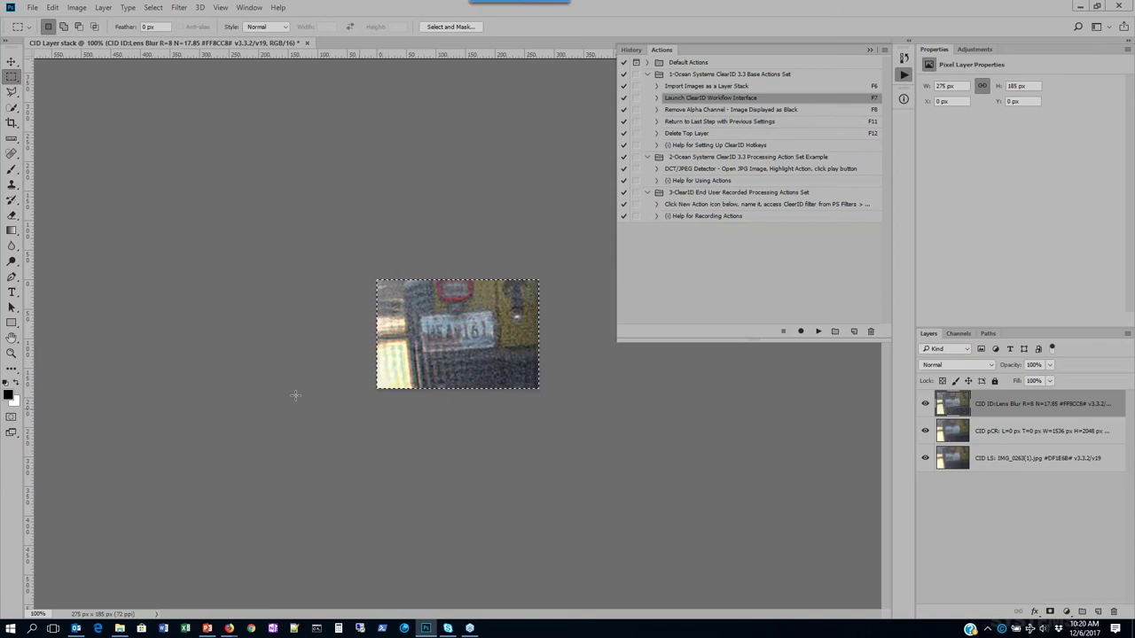
# - Save the document in the Processed folder as jeep-plate.tif, keeping layers and using no image compression
pyautogui.click(31, 7)
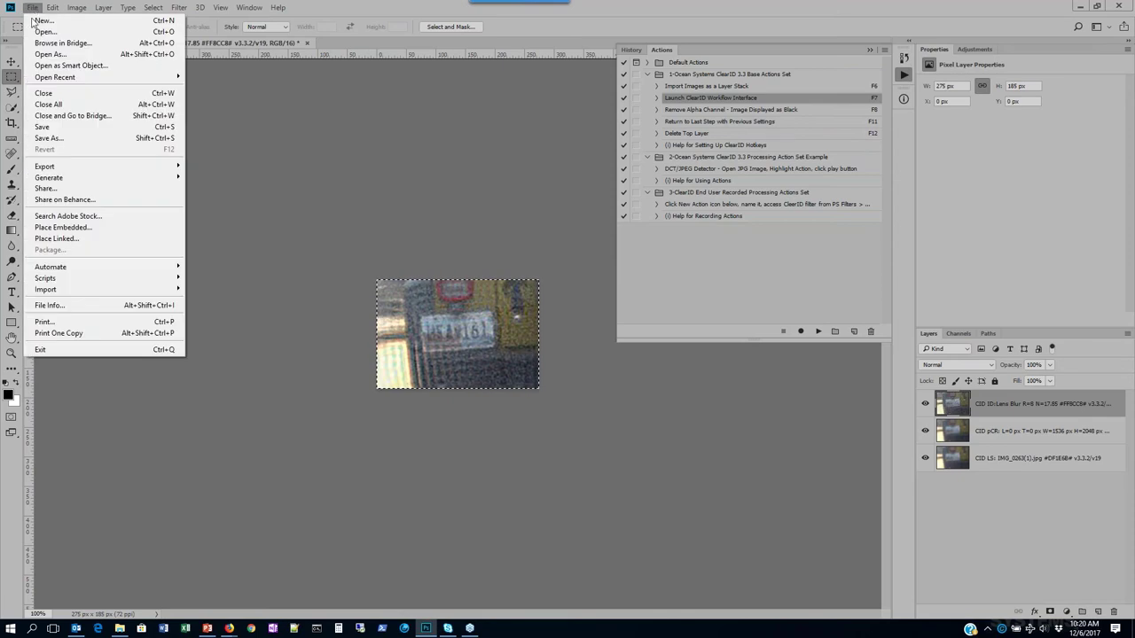
pyautogui.click(62, 138)
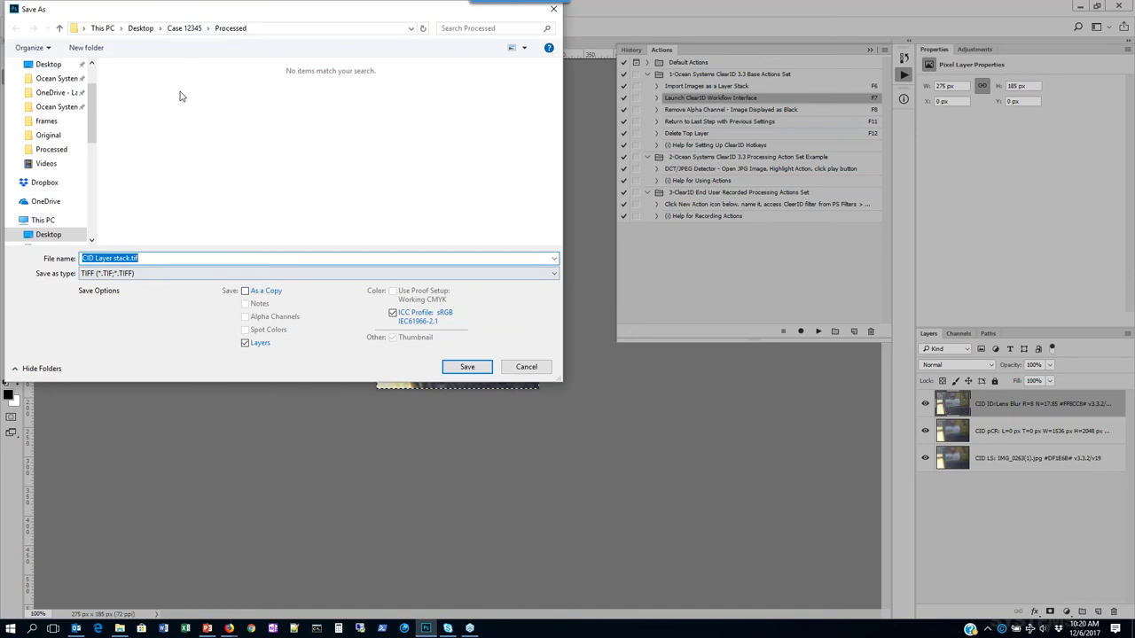
pyautogui.click(129, 258)
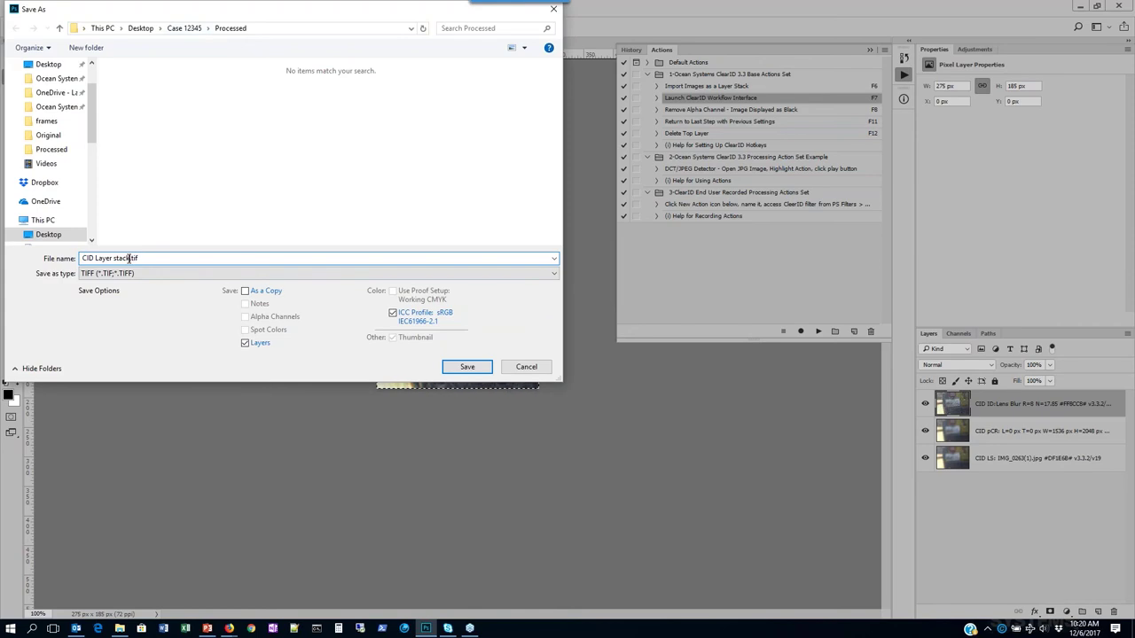
pyautogui.moveTo(128, 258); pyautogui.dragTo(81, 258)
pyautogui.press('BackSpace')
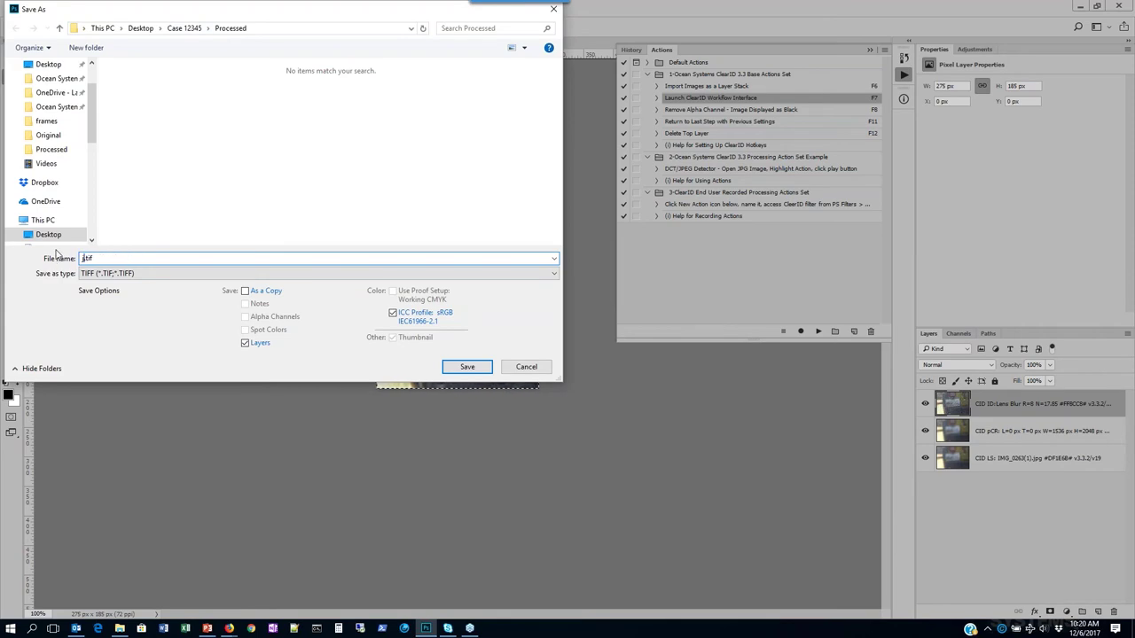
pyautogui.write('jeep-plate')
pyautogui.click(468, 367)
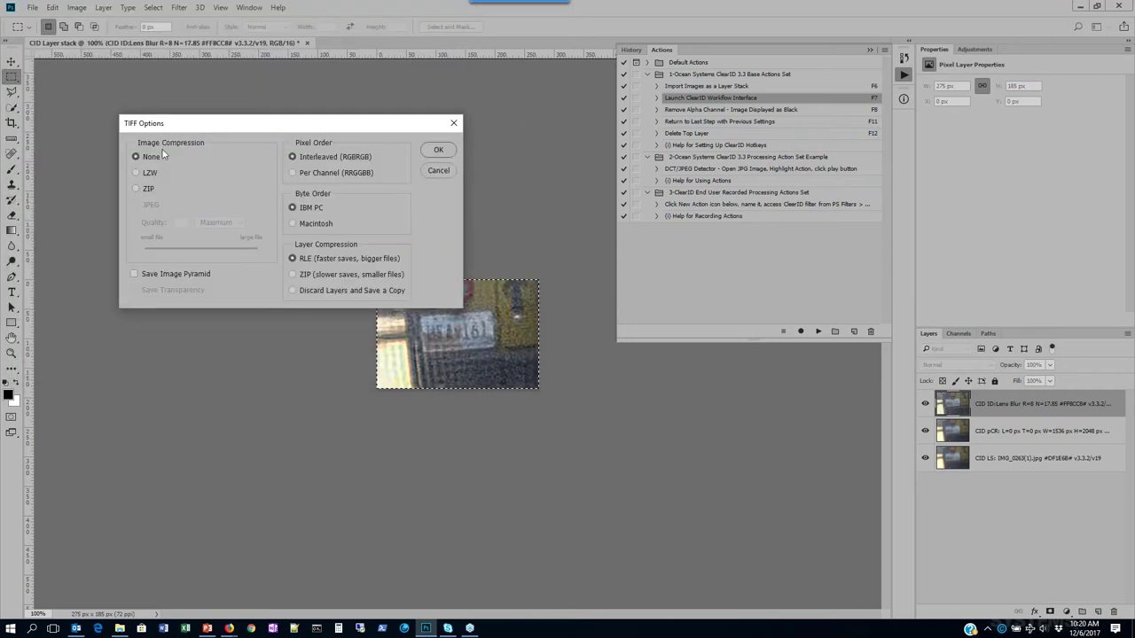
pyautogui.click(437, 150)
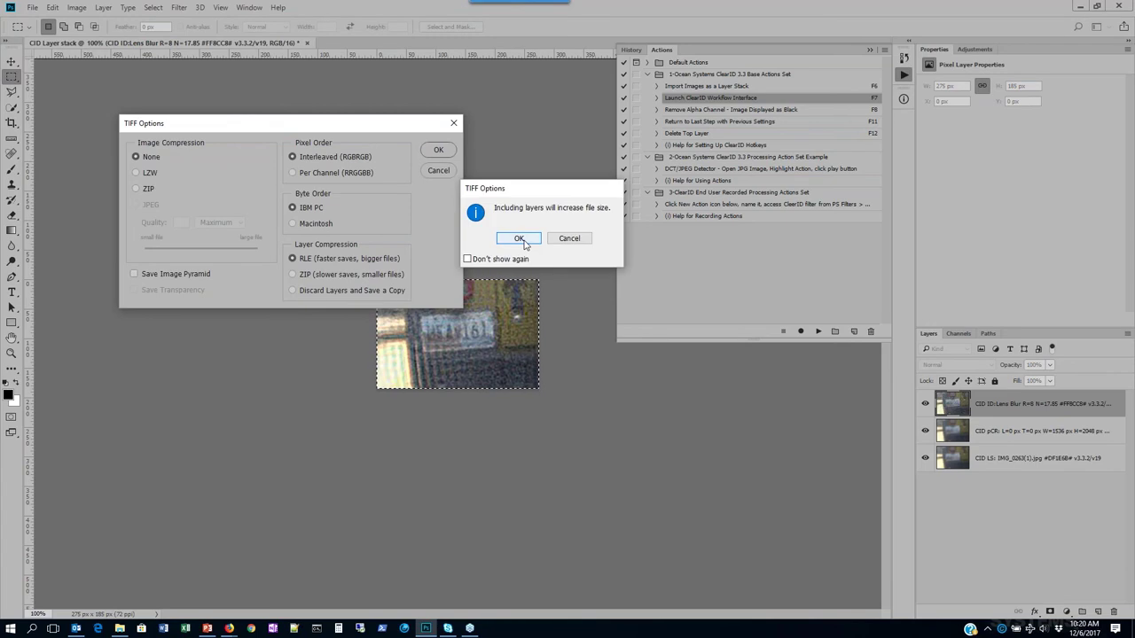
pyautogui.click(519, 240)
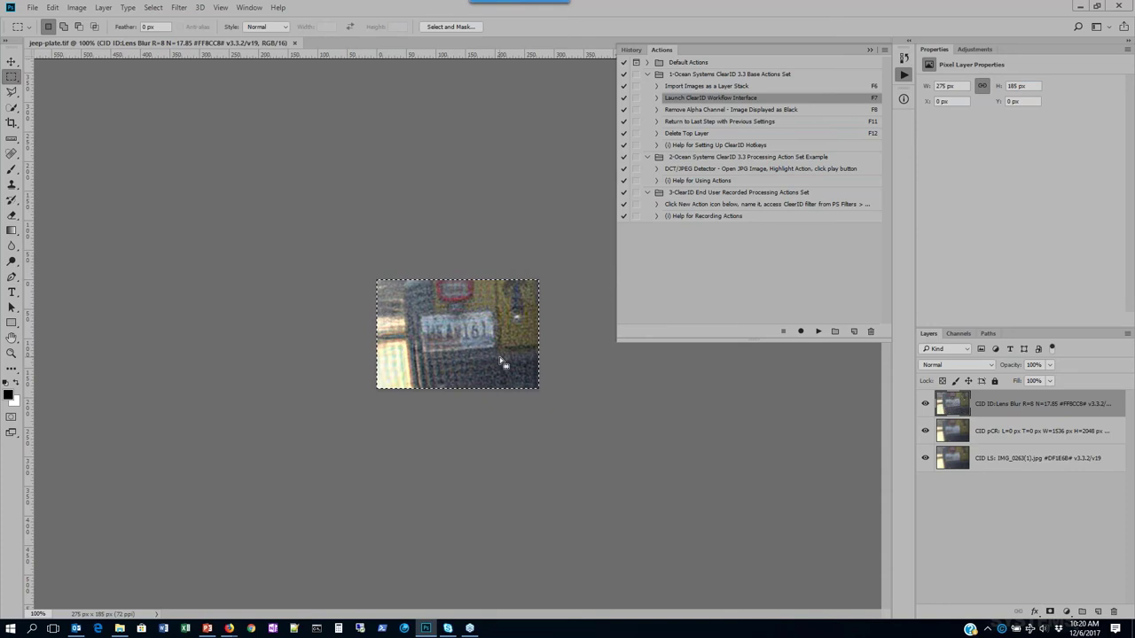
pyautogui.click(818, 331)
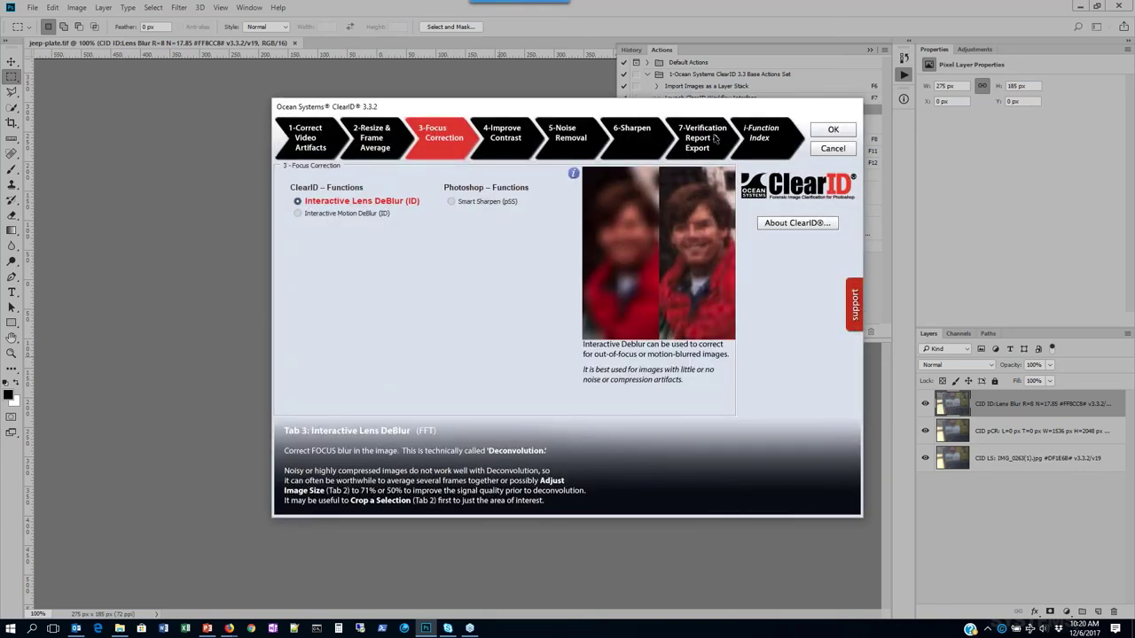
pyautogui.click(715, 138)
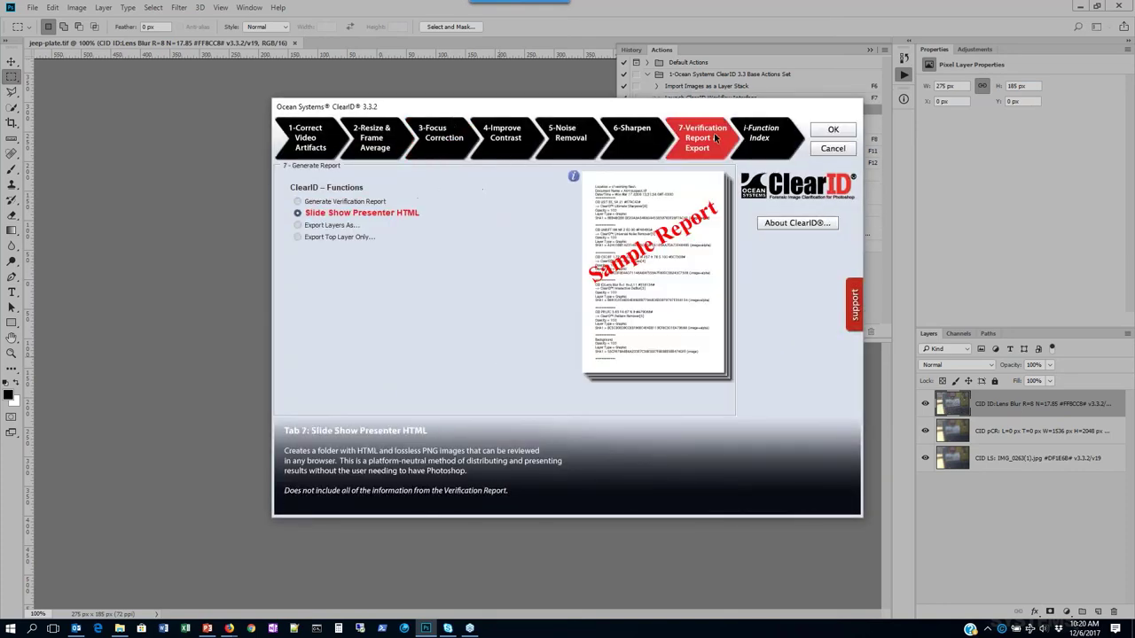
pyautogui.click(380, 204)
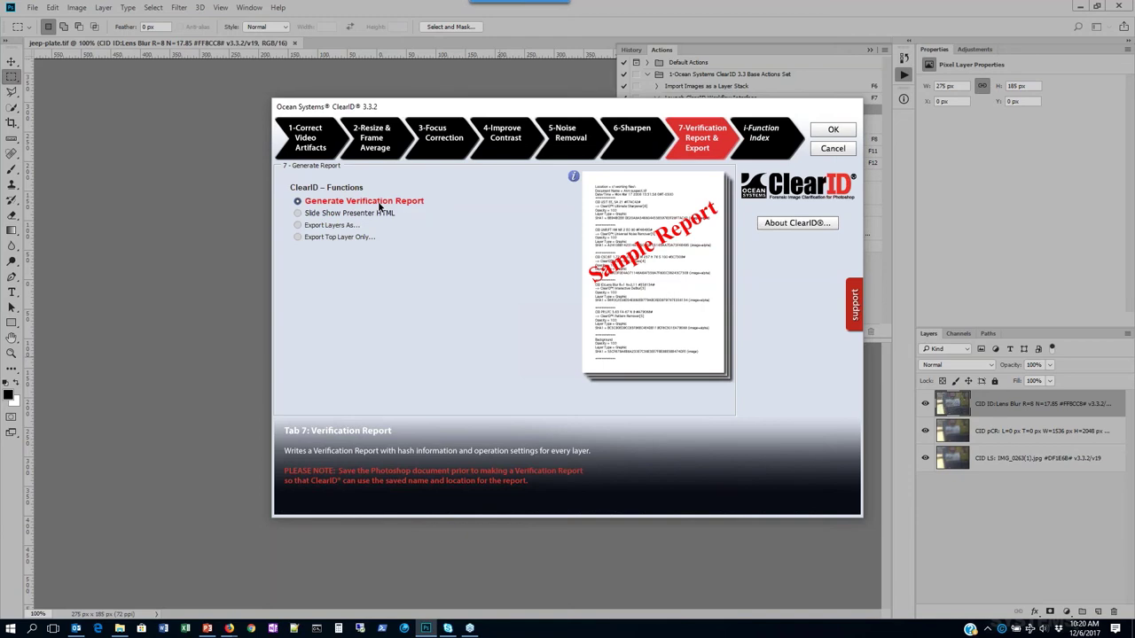
pyautogui.click(838, 148)
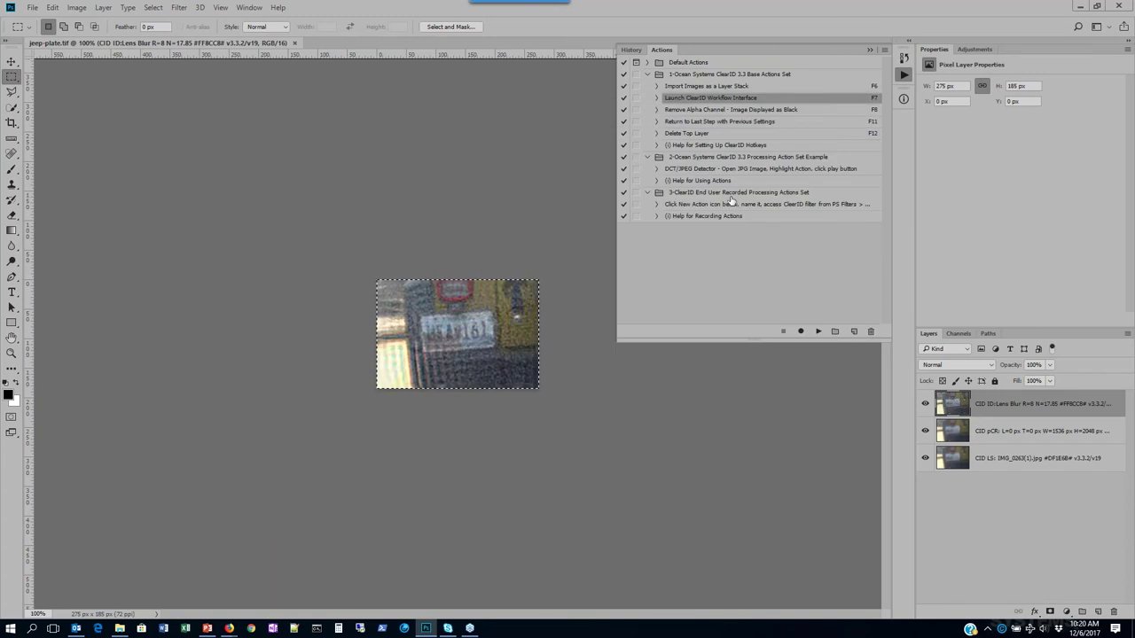
# - Create an action named Verification Report in the 3-ClearID End User Recorded Processing Actions Set and start recording it
pyautogui.click(702, 194)
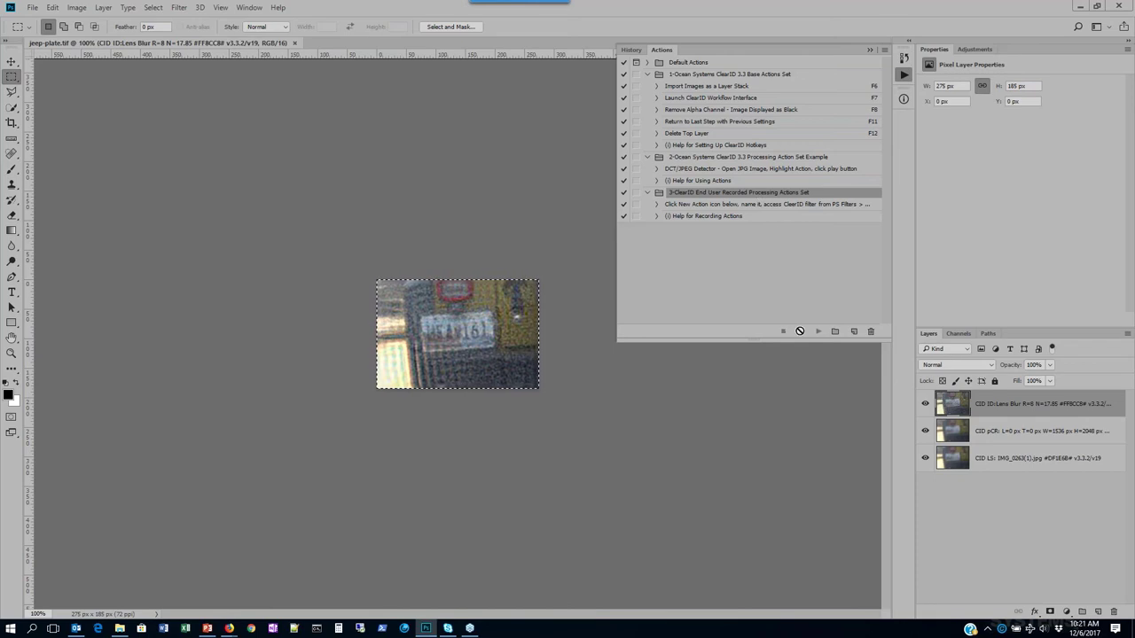
pyautogui.moveTo(834, 340); pyautogui.dragTo(773, 294)
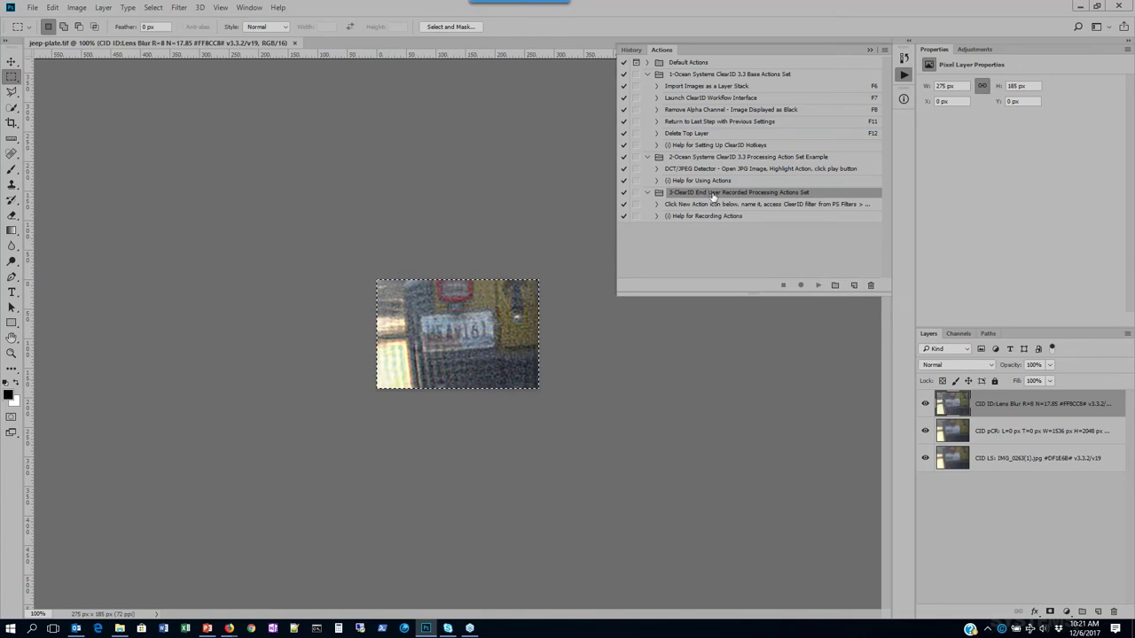
pyautogui.click(854, 286)
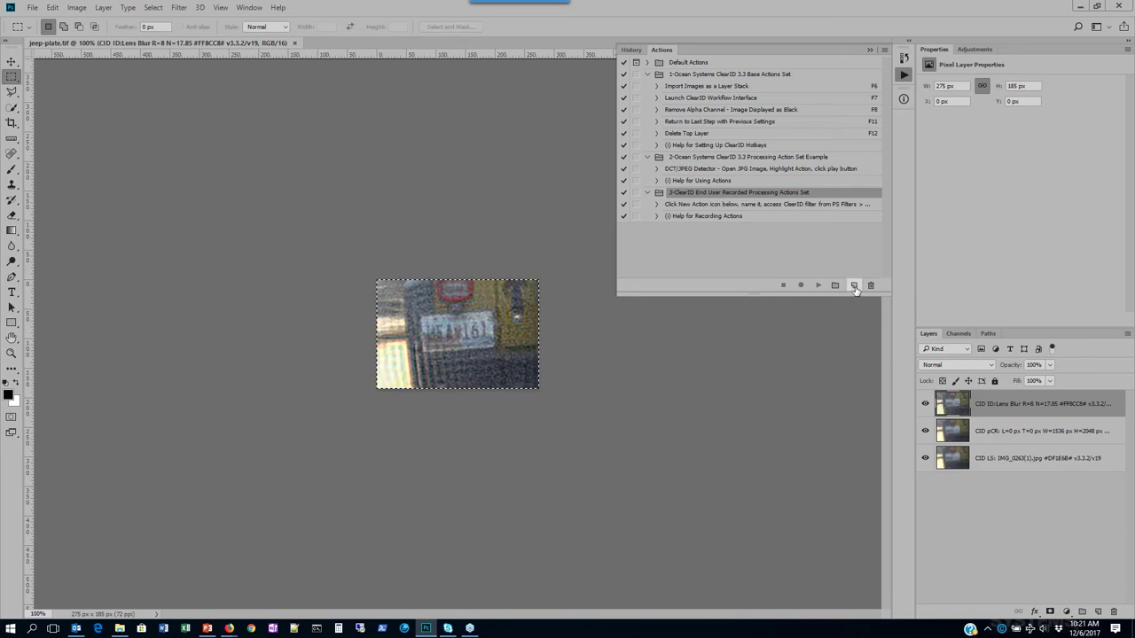
pyautogui.write('V')
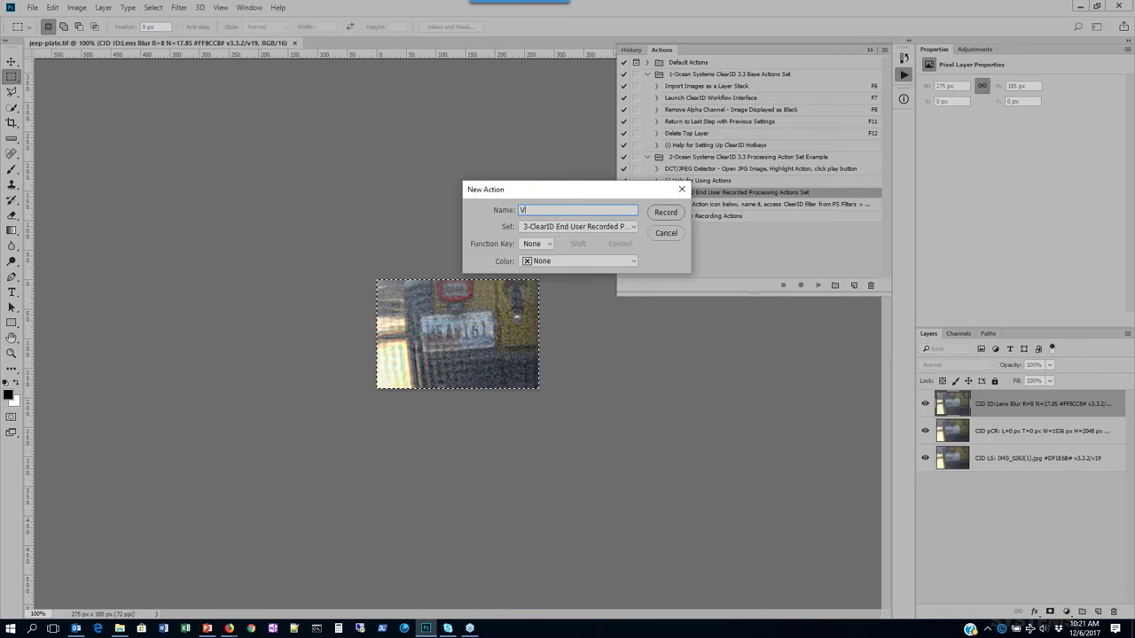
pyautogui.write('erification Report')
pyautogui.click(665, 213)
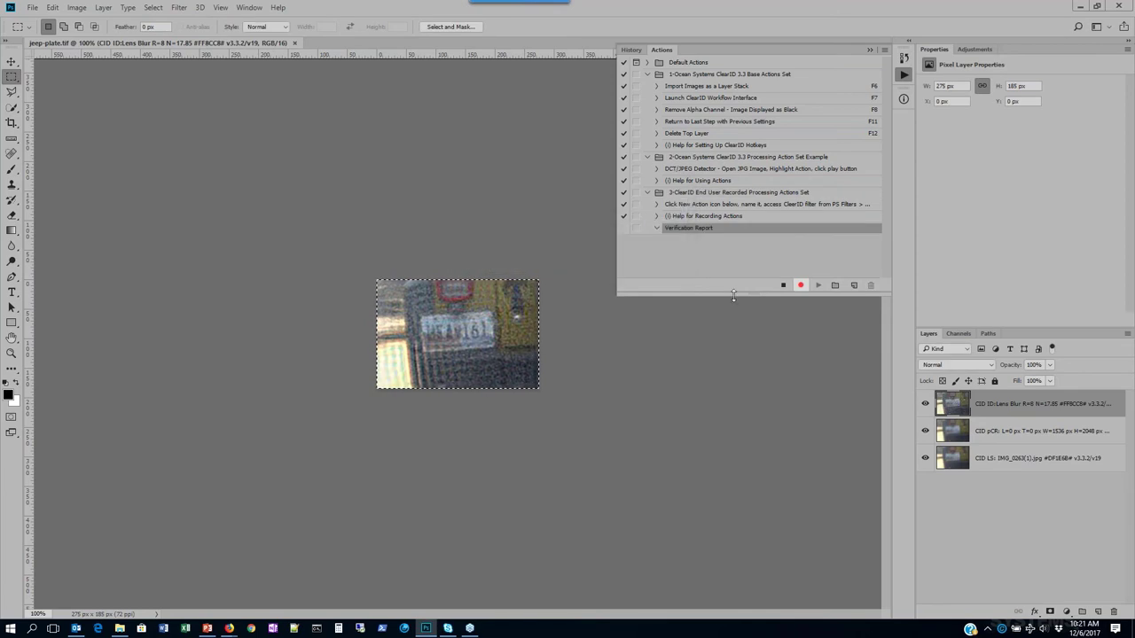
pyautogui.click(801, 285)
# - Record generating a ClearID Verification Report, saved as jeep-plate.tif.htm in the Processed folder, and return to the image from the opened report
pyautogui.click(179, 8)
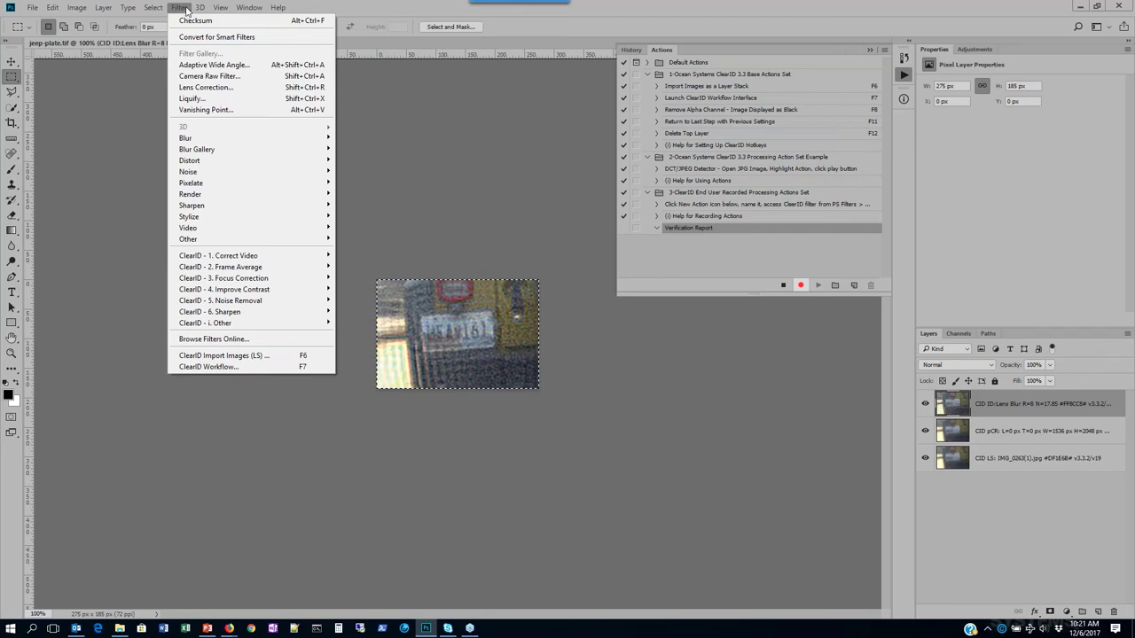
pyautogui.click(192, 367)
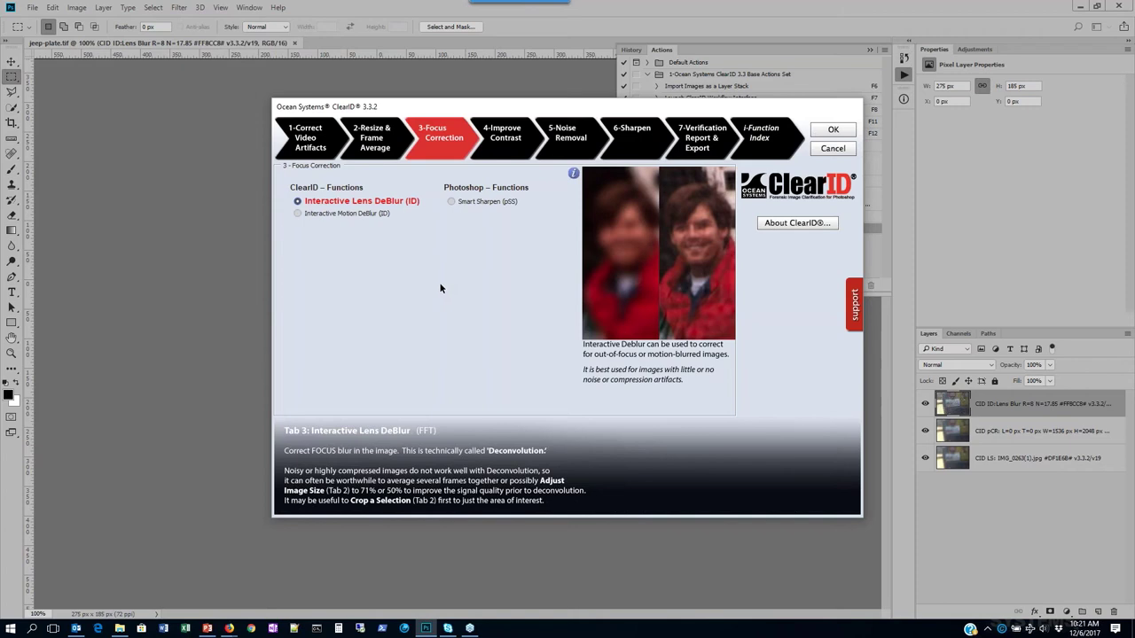
pyautogui.click(703, 142)
pyautogui.click(373, 203)
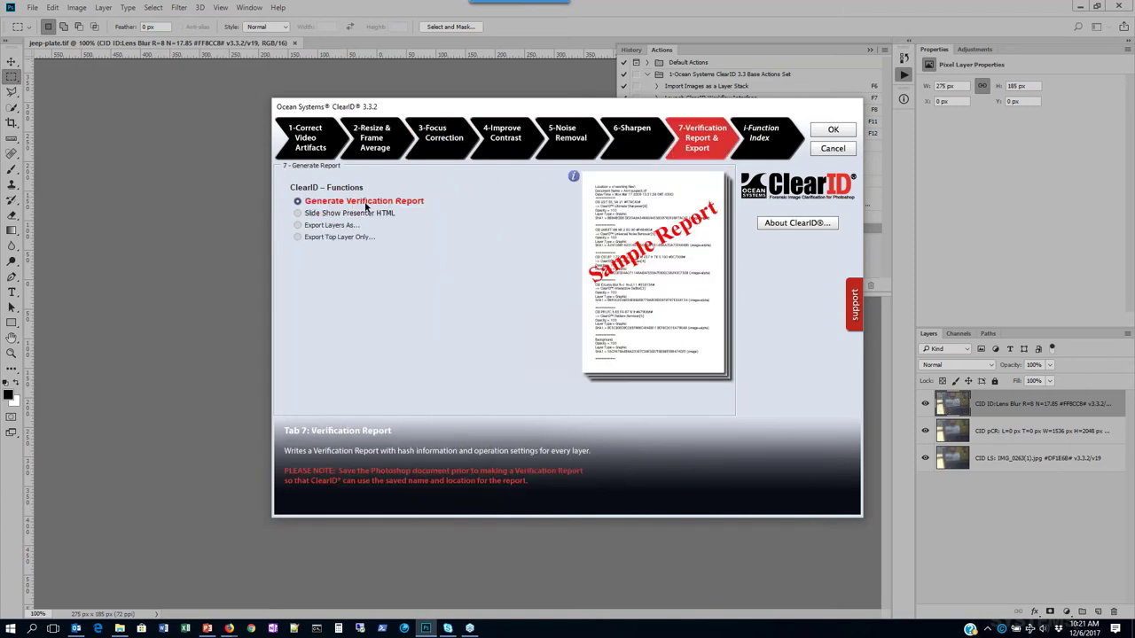
pyautogui.click(820, 133)
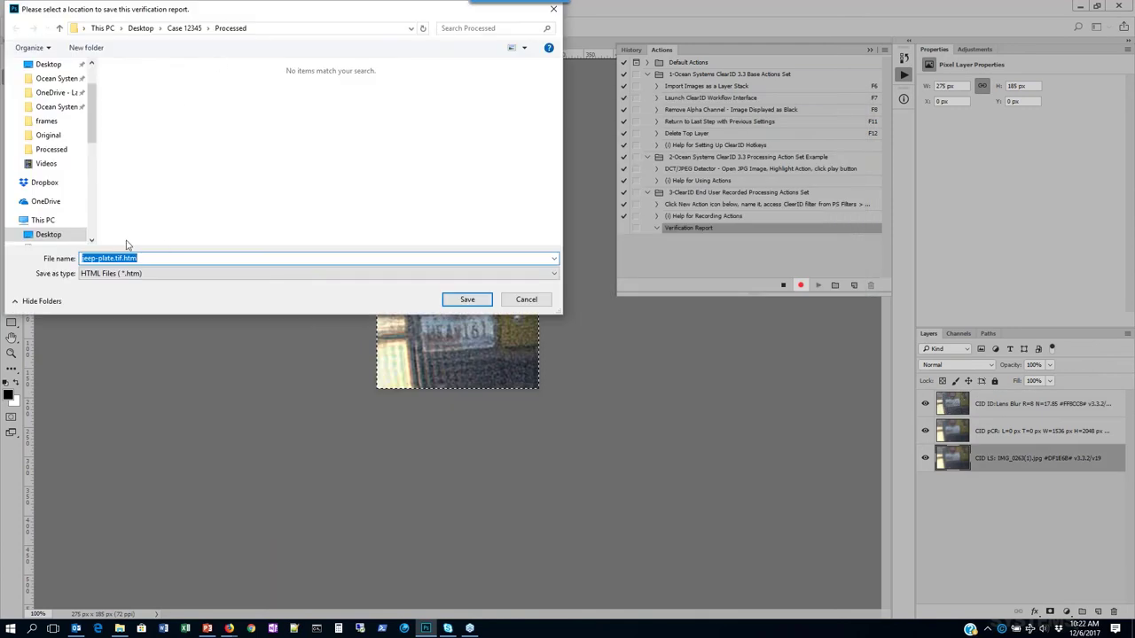
pyautogui.click(478, 301)
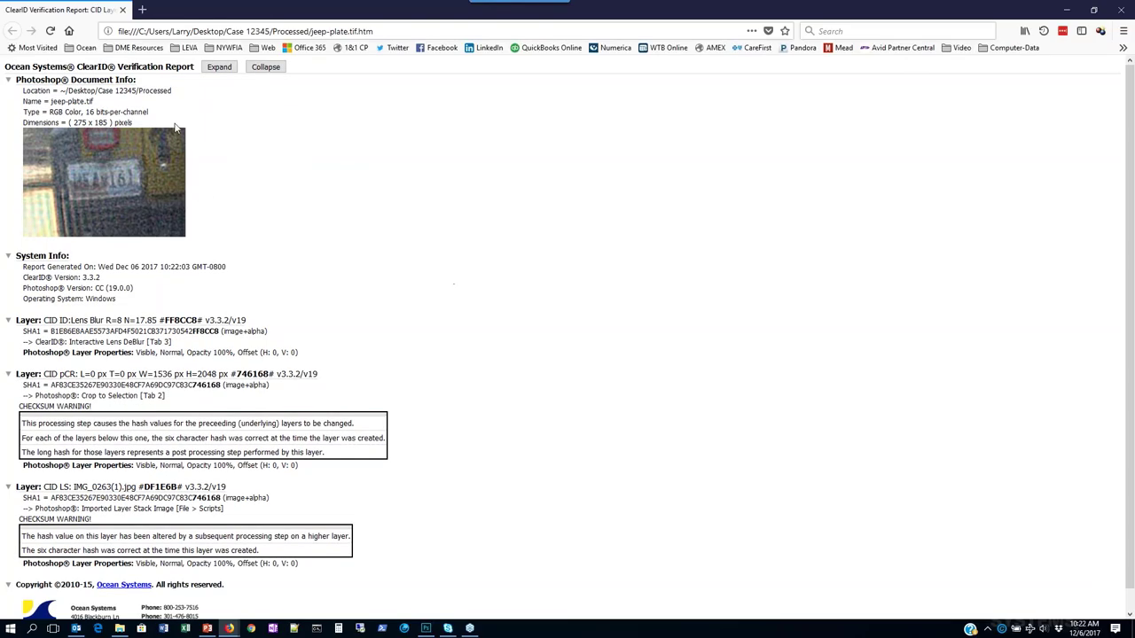
pyautogui.click(1067, 10)
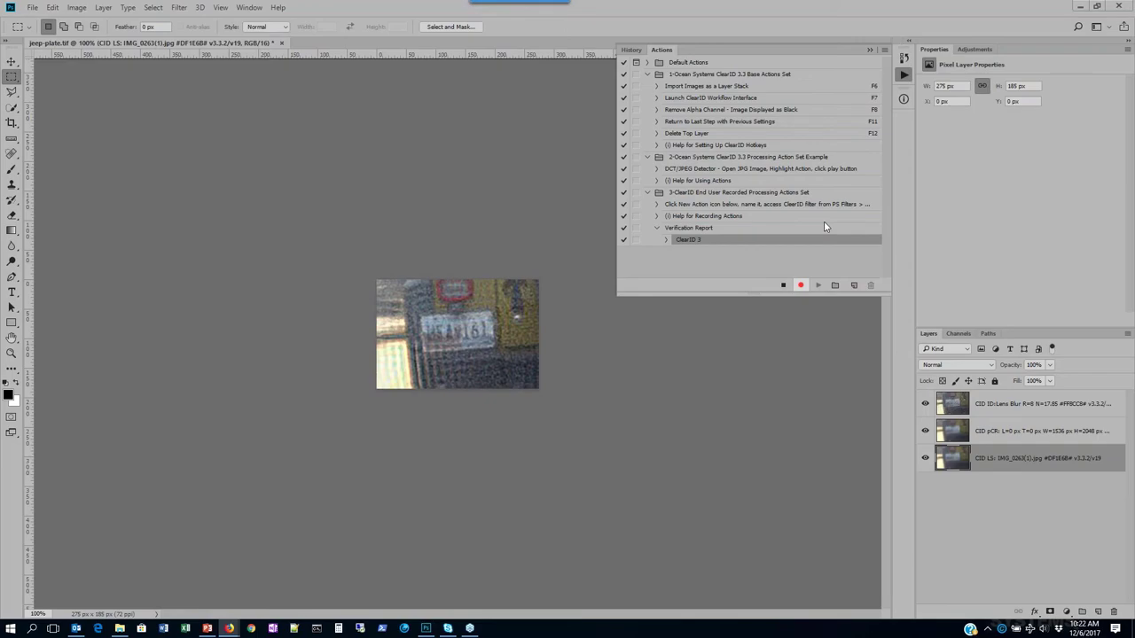
# - Stop recording the Verification Report action and collapse its recorded steps
pyautogui.hotkey('ctrl', 'a')
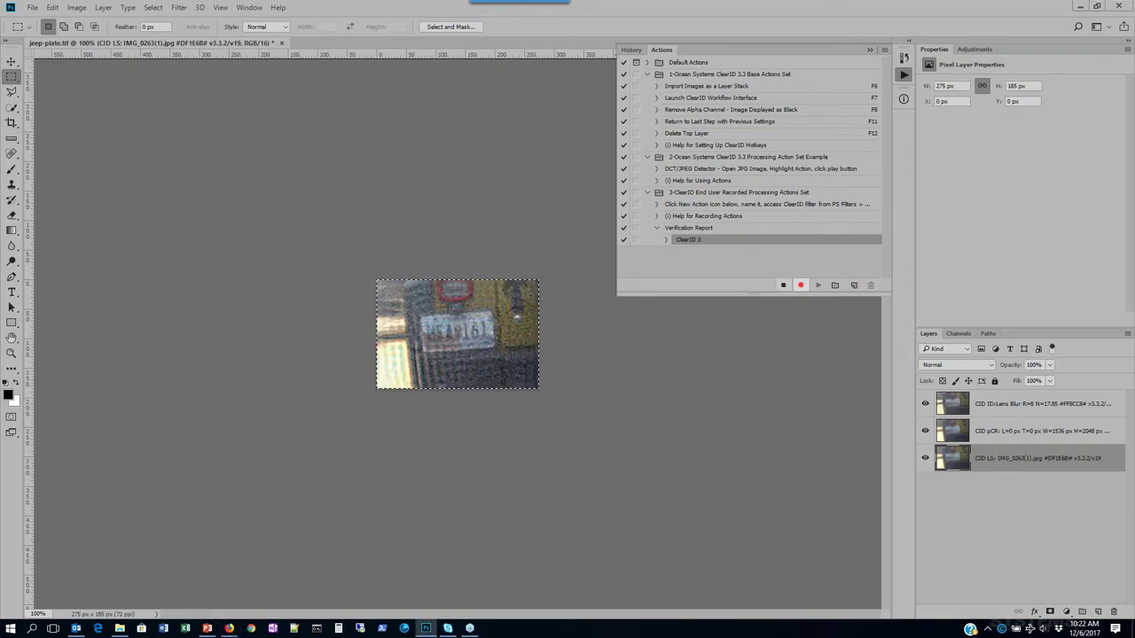
pyautogui.click(784, 287)
pyautogui.click(656, 229)
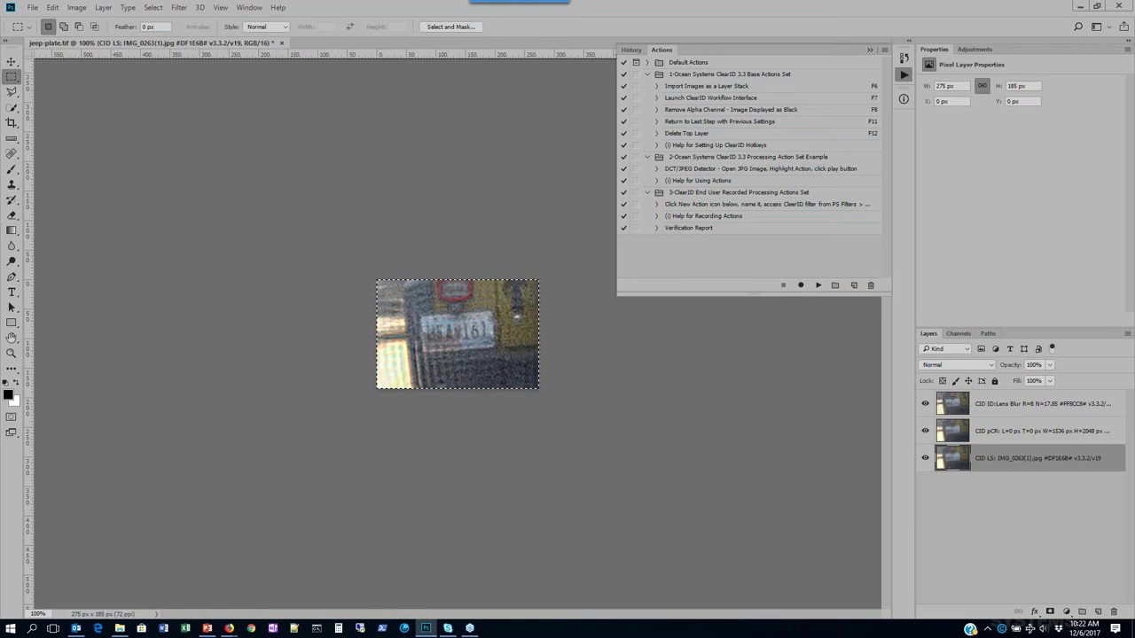
# - Assign F4 as the function key in the Verification Report action's options
pyautogui.click(749, 233)
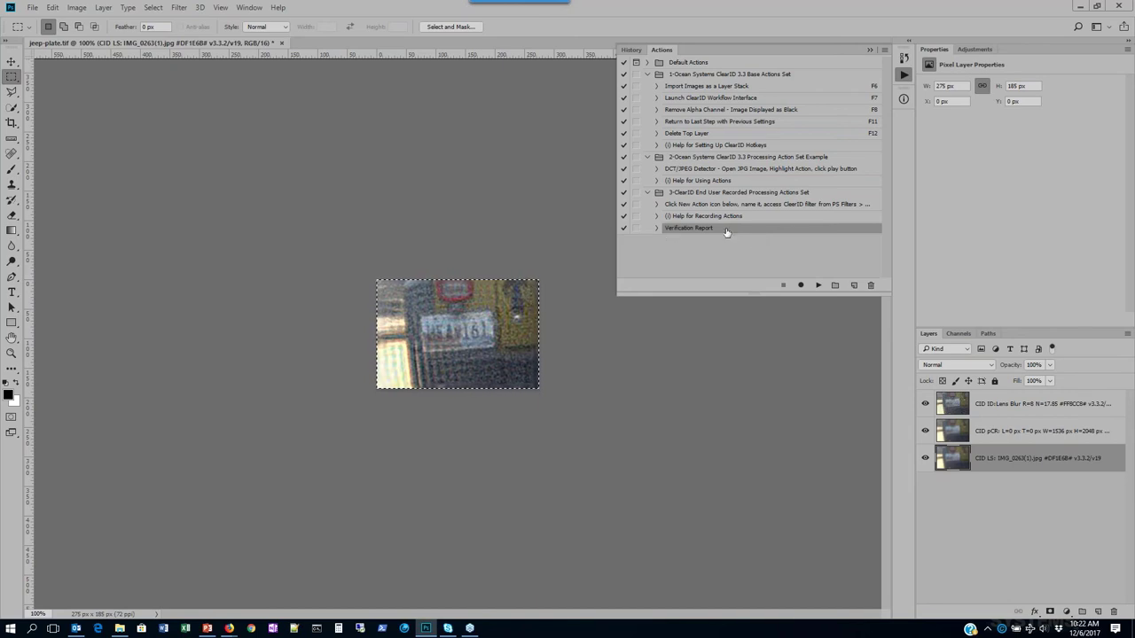
pyautogui.doubleClick(789, 231)
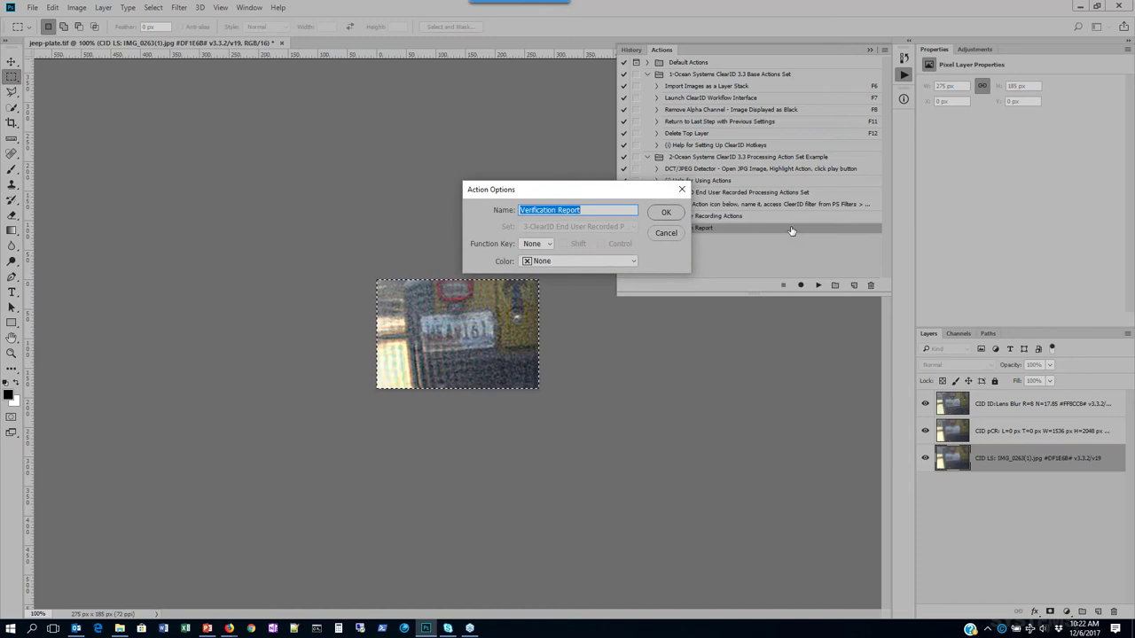
pyautogui.click(544, 262)
pyautogui.click(545, 264)
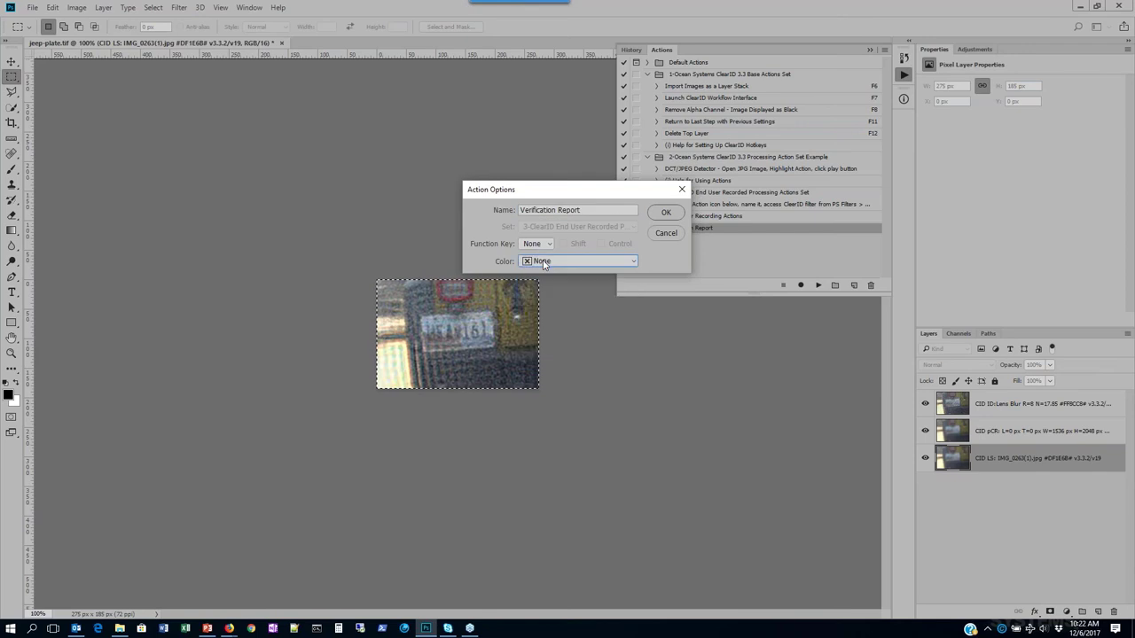
pyautogui.click(543, 248)
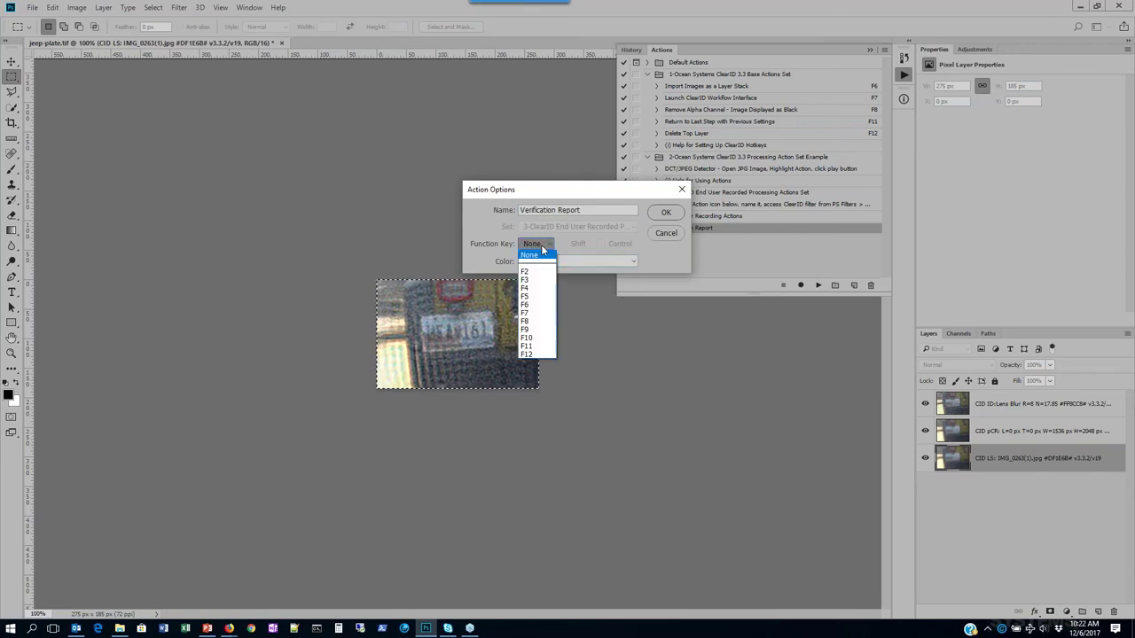
pyautogui.click(531, 291)
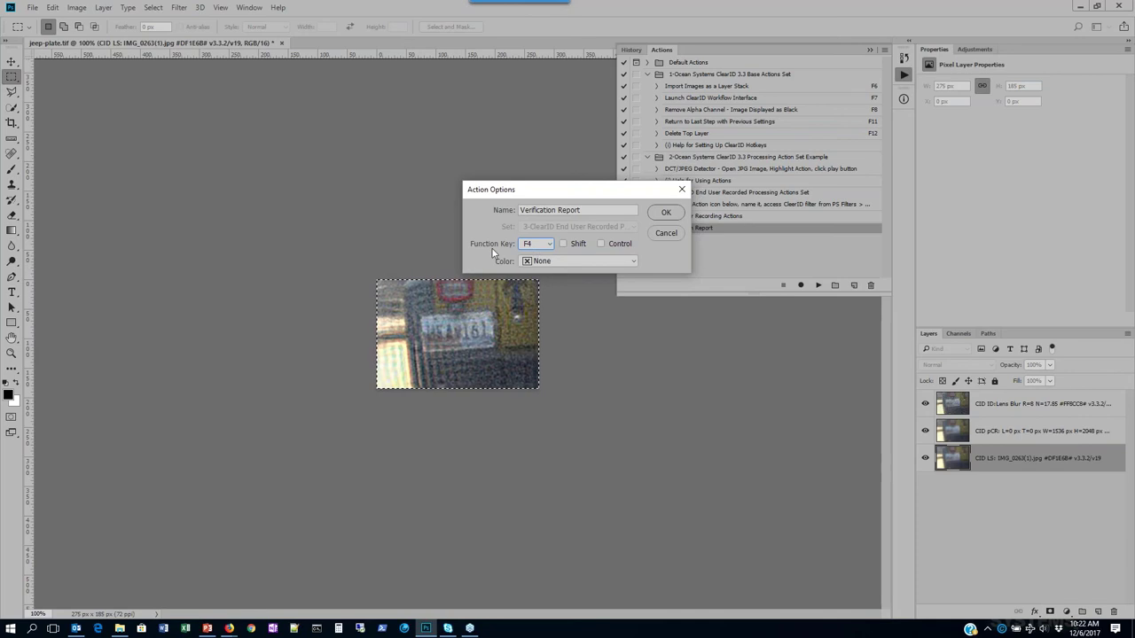
# - Try Shift+F7 as the Verification Report action's shortcut, and return to F4 without Shift
pyautogui.click(550, 244)
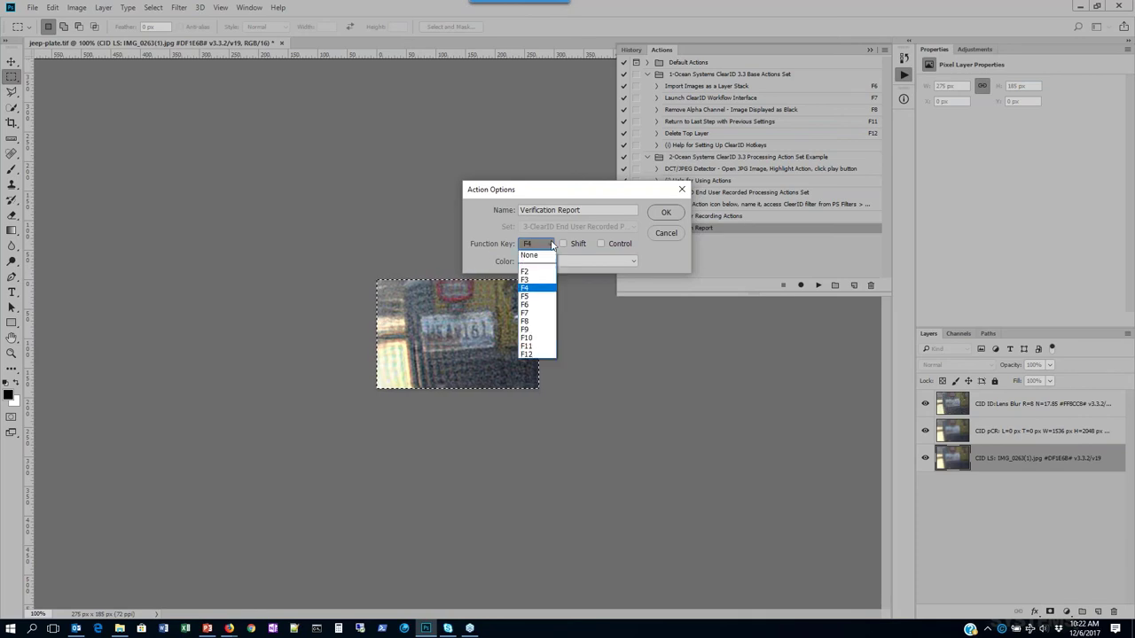
pyautogui.click(532, 313)
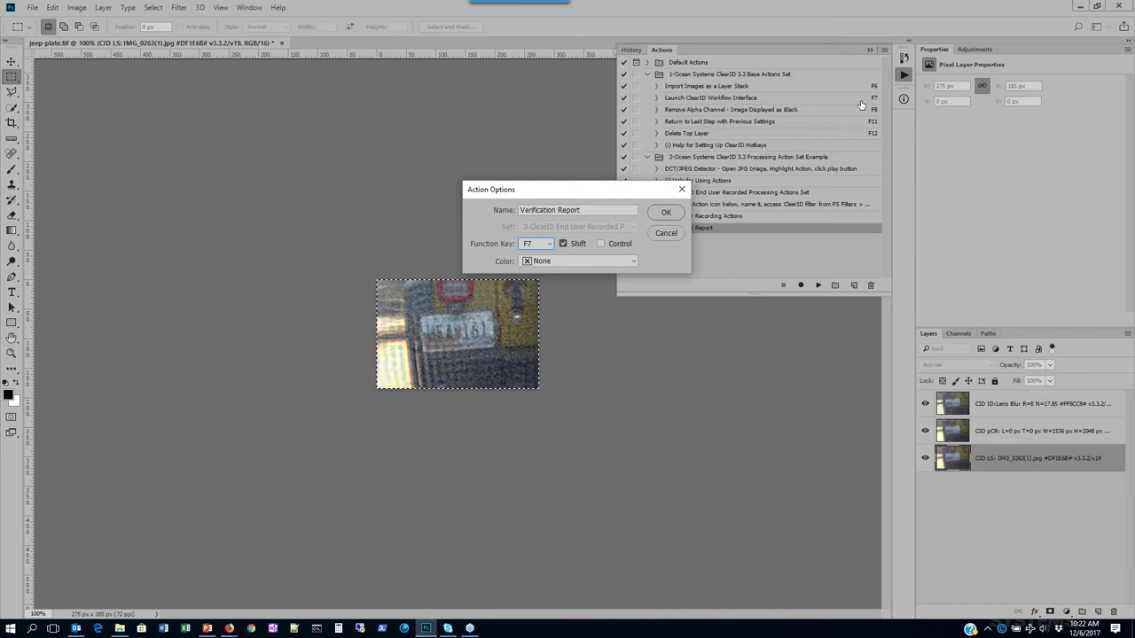
pyautogui.click(550, 247)
pyautogui.click(541, 293)
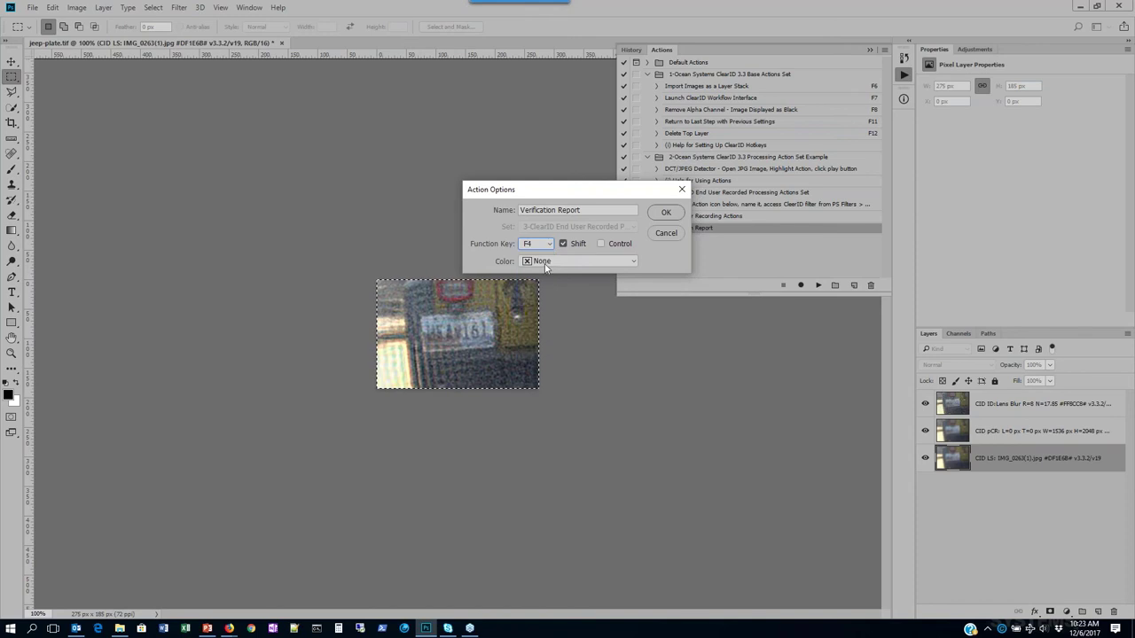
pyautogui.click(564, 244)
# - Set the Verification Report action's color to Red and accept the action options
pyautogui.click(541, 261)
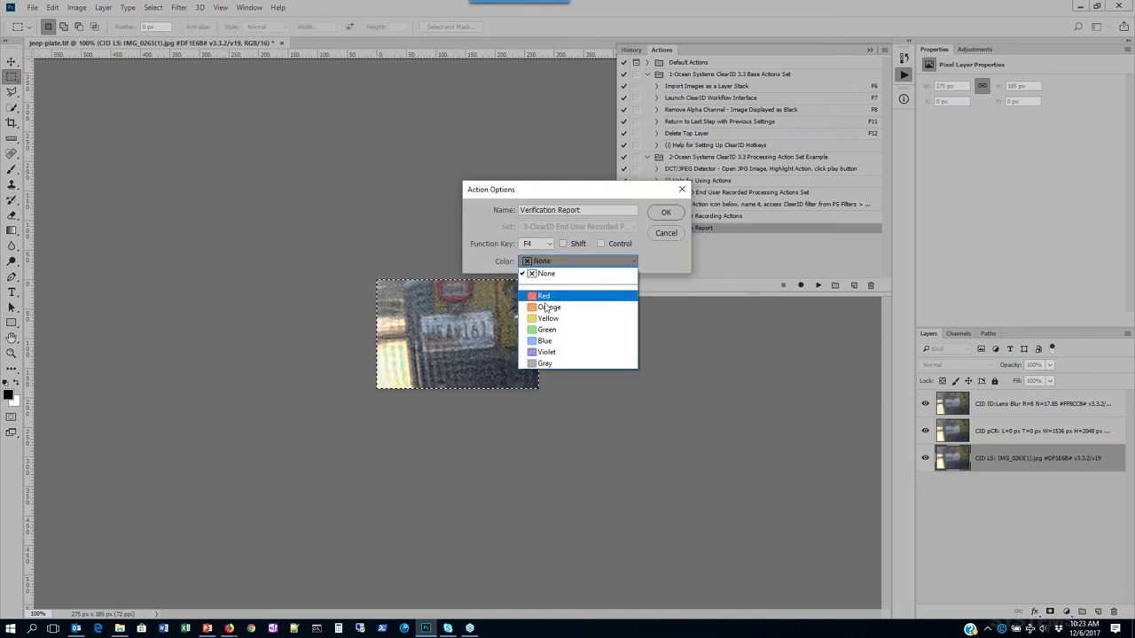
pyautogui.click(542, 296)
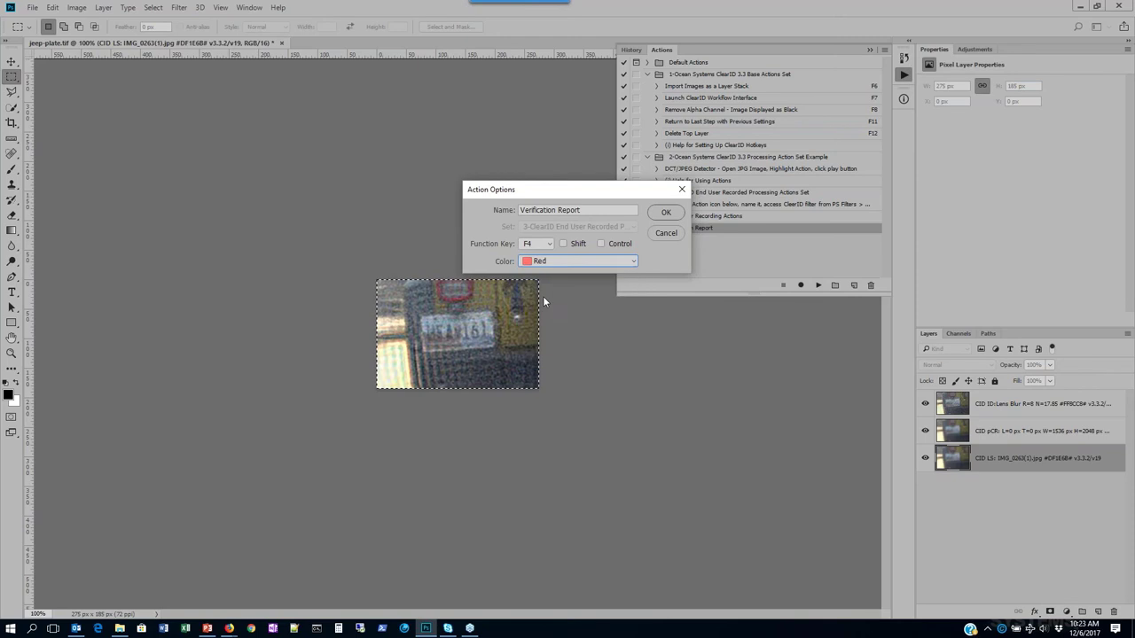
pyautogui.click(666, 213)
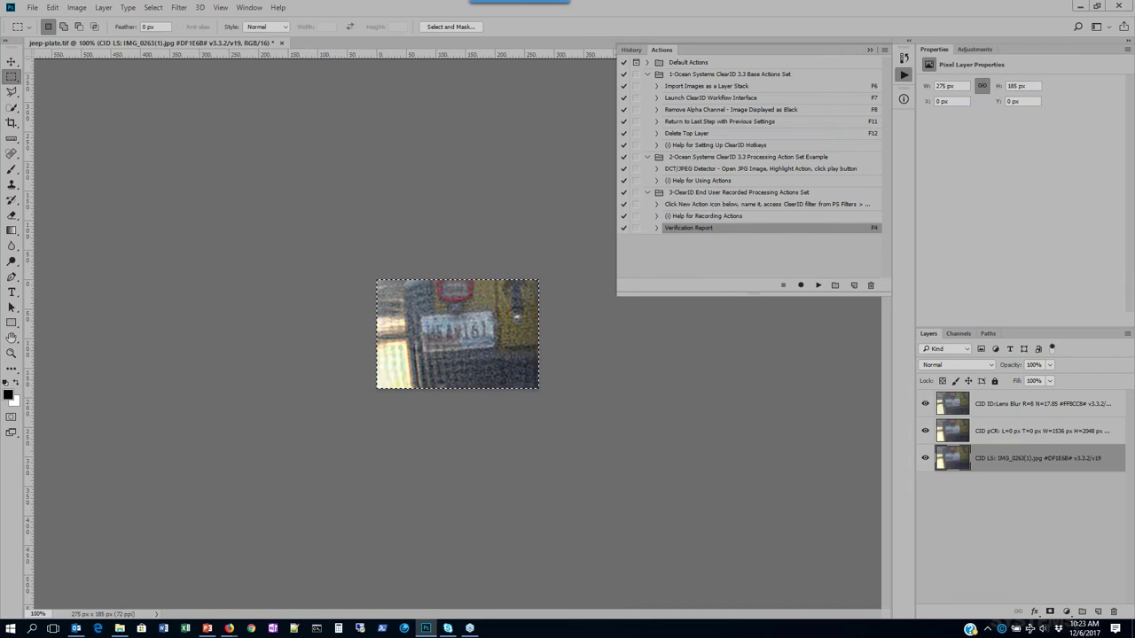
# - Show the actions in Button Mode and run Launch ClearID Workflow Interface, cancelling it without applying any function
pyautogui.click(884, 50)
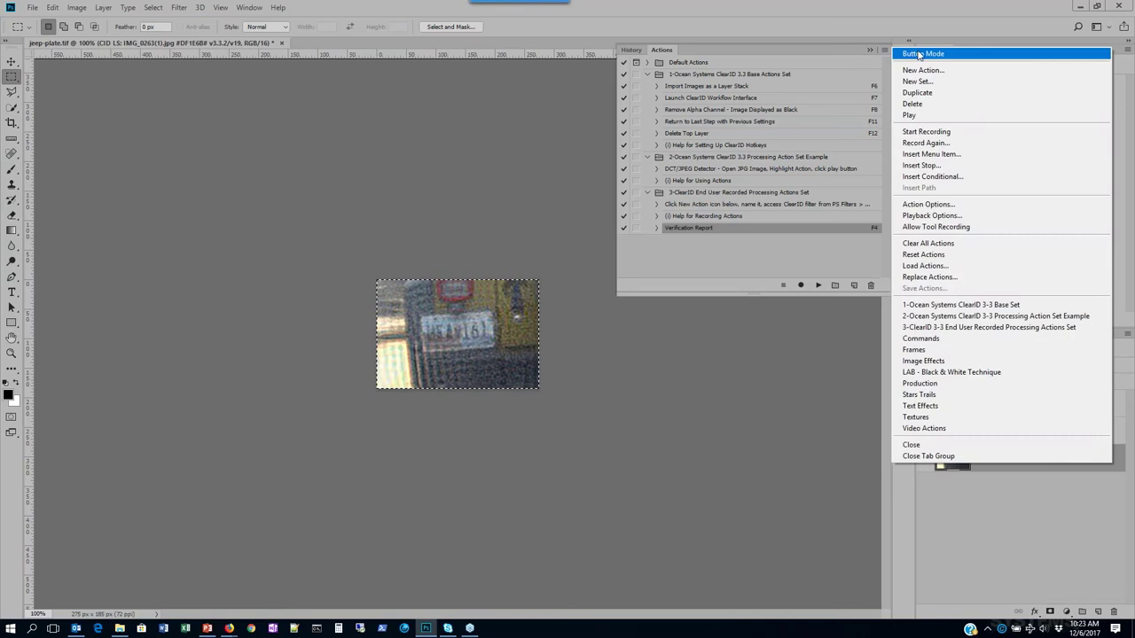
pyautogui.click(919, 55)
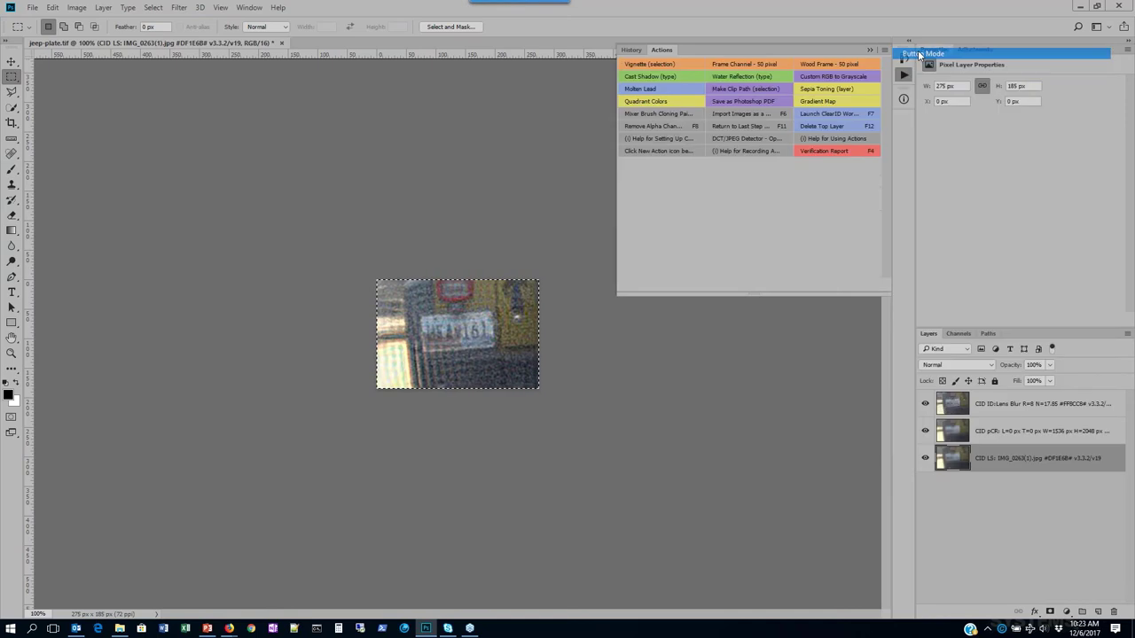
pyautogui.click(826, 114)
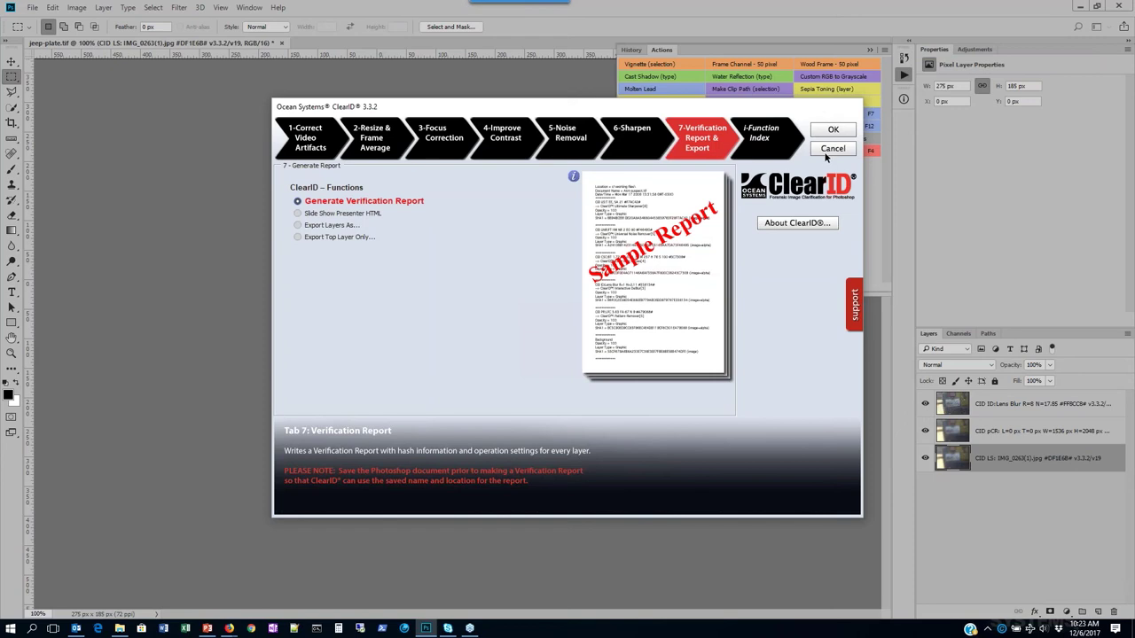
pyautogui.click(831, 150)
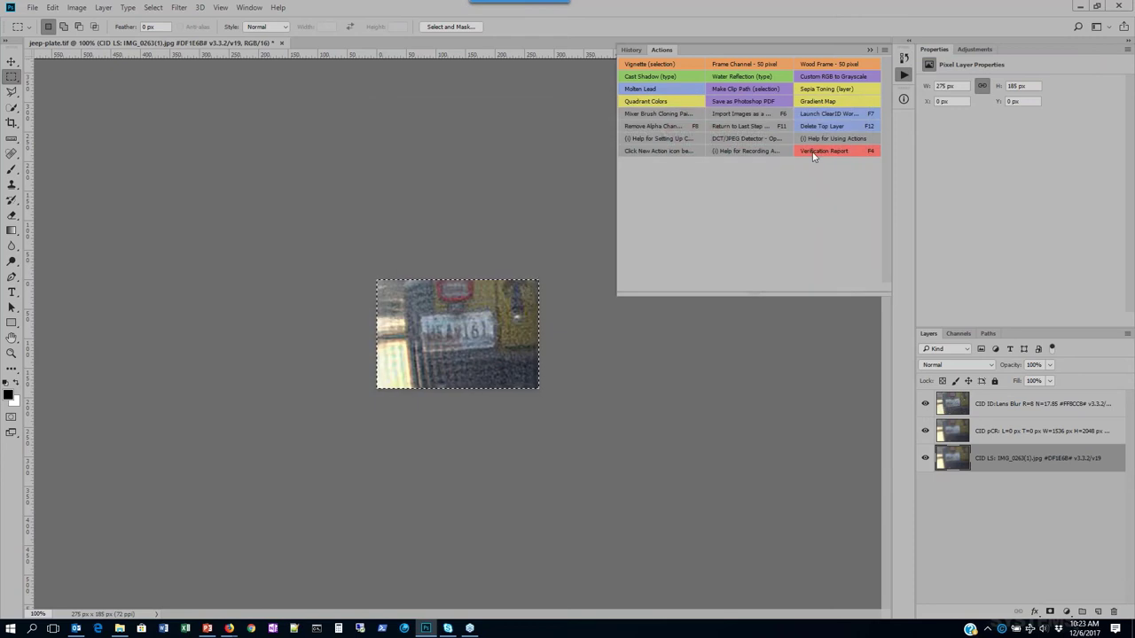
# - Run the Verification Report action, cancel saving the report, and turn Button Mode off
pyautogui.click(814, 153)
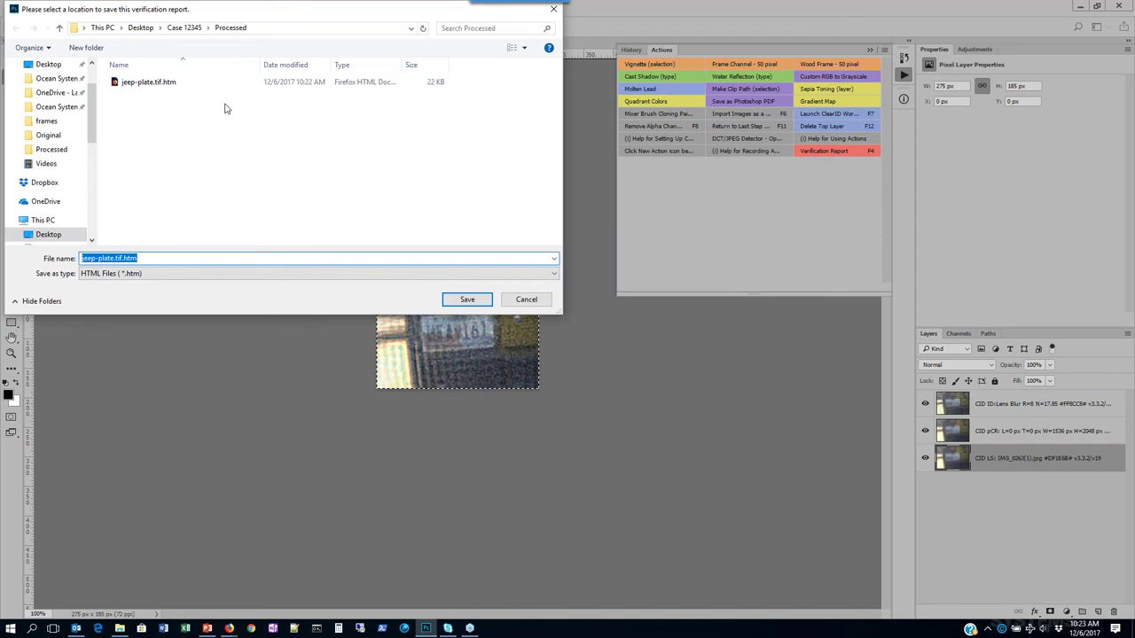
pyautogui.click(528, 300)
pyautogui.click(884, 51)
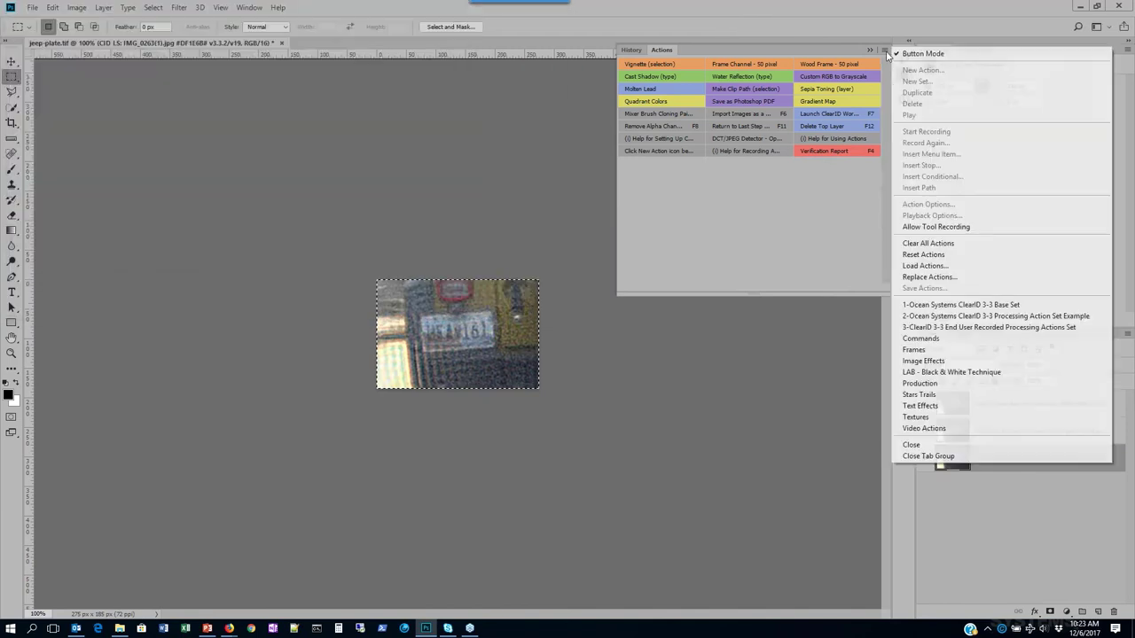
pyautogui.click(918, 53)
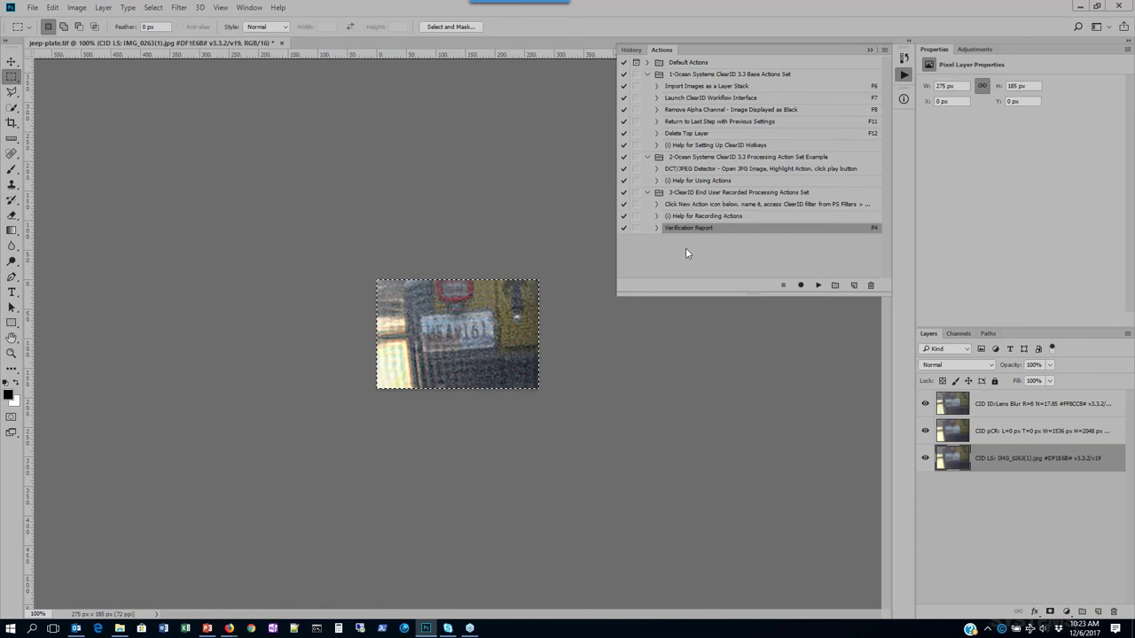
# - Expand the Verification Report action to examine the settings recorded in its ClearID 3 step, and collapse it again
pyautogui.click(656, 228)
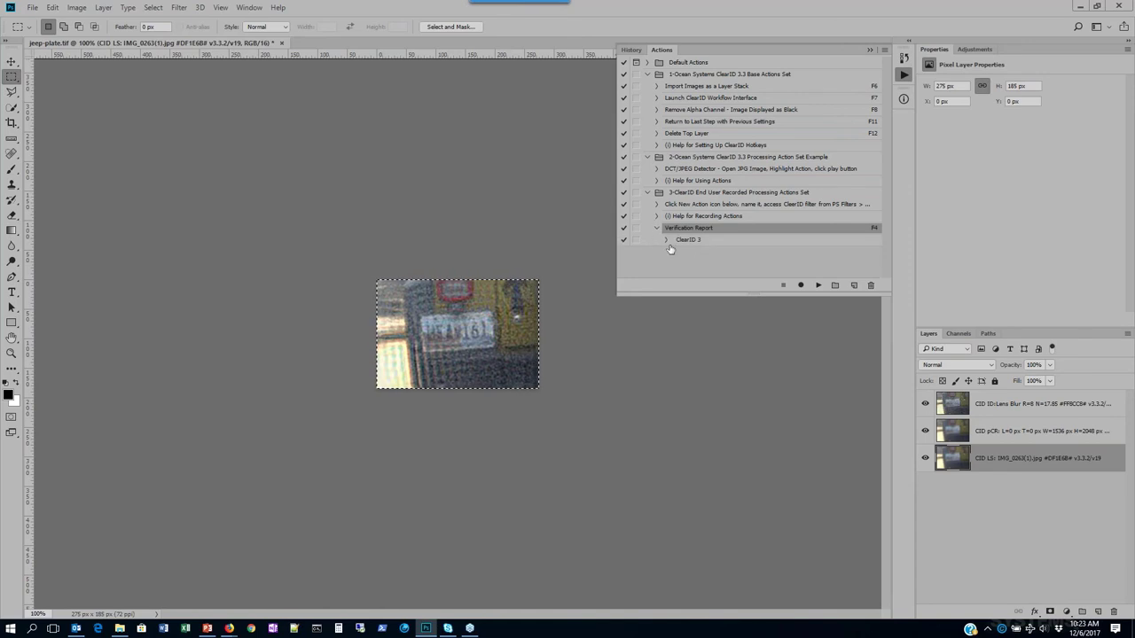
pyautogui.click(666, 240)
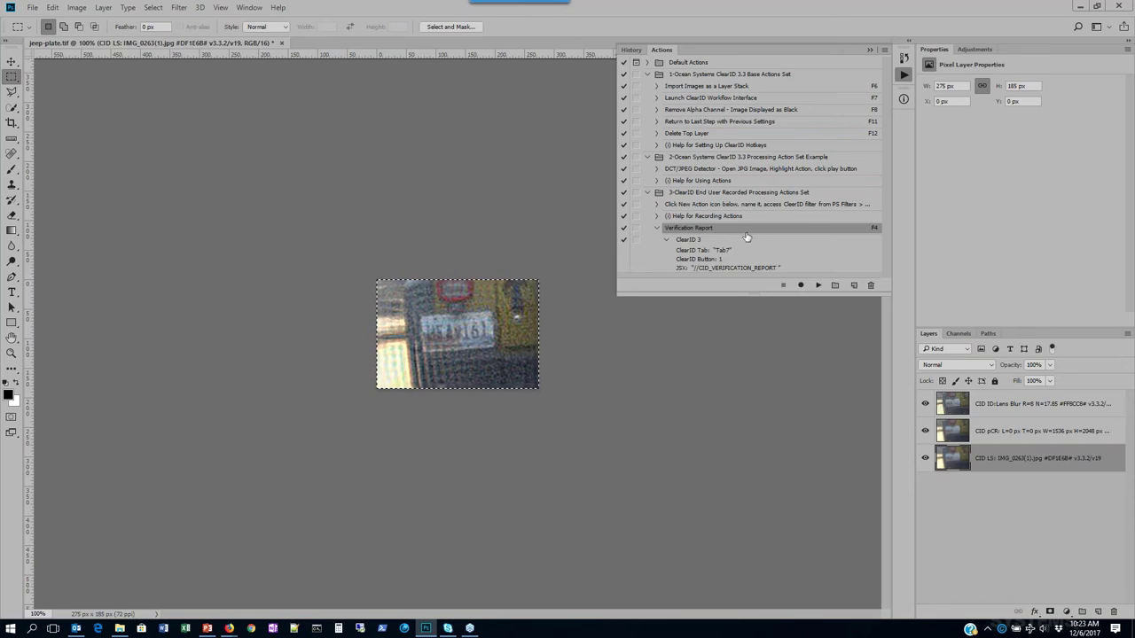
pyautogui.click(658, 232)
# - Create a new action named SlideShow in the Default Actions set and start recording it
pyautogui.click(715, 249)
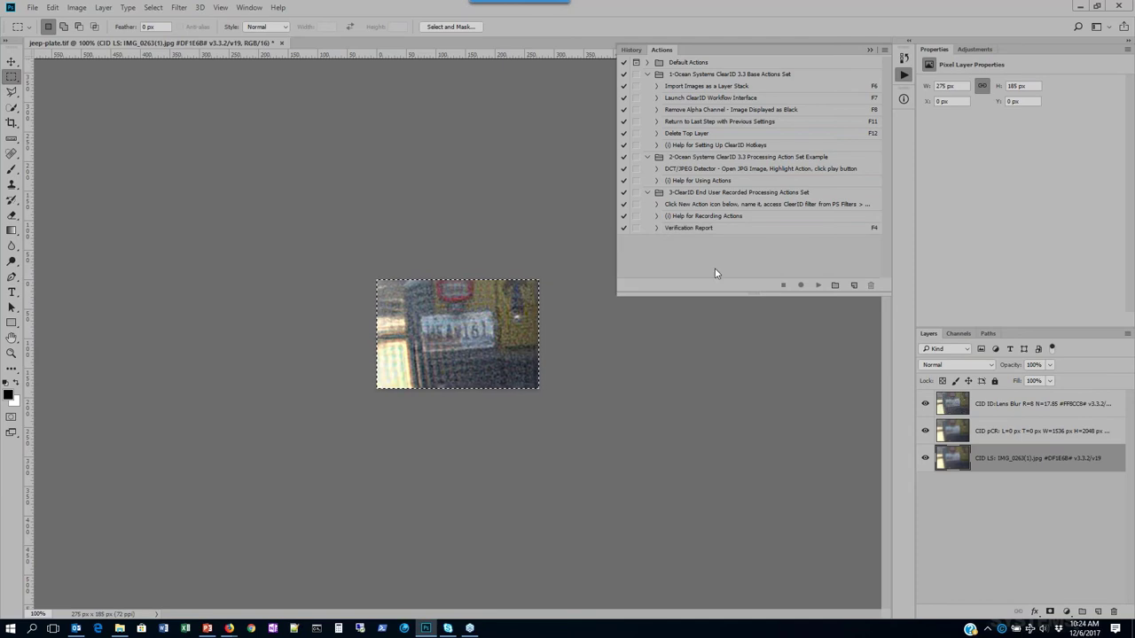
pyautogui.click(854, 284)
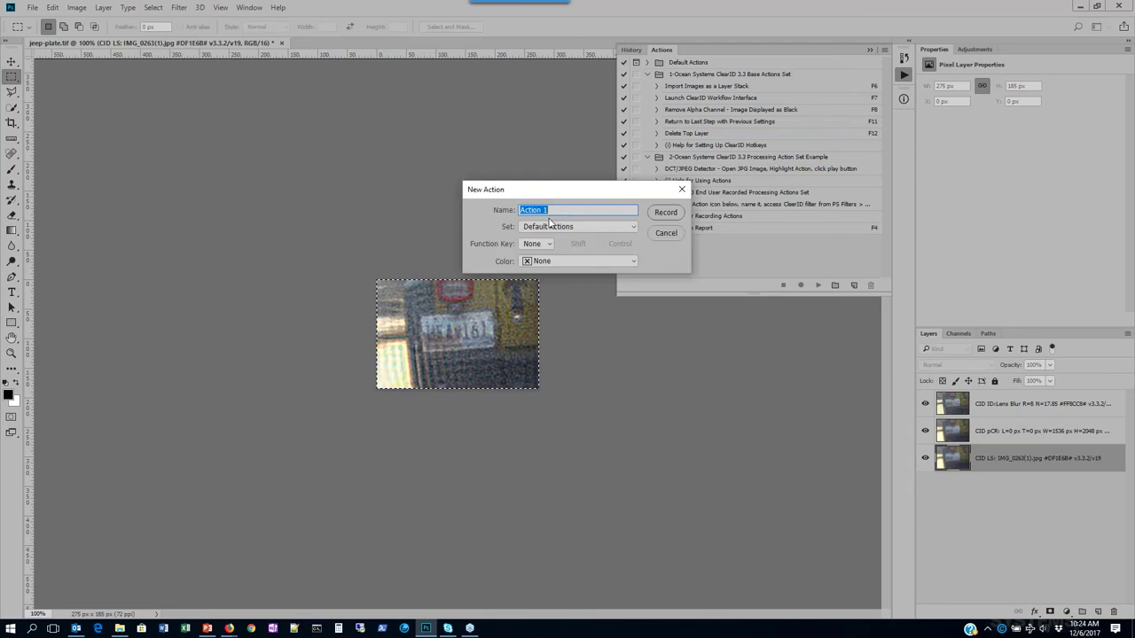
pyautogui.write('SlideShow')
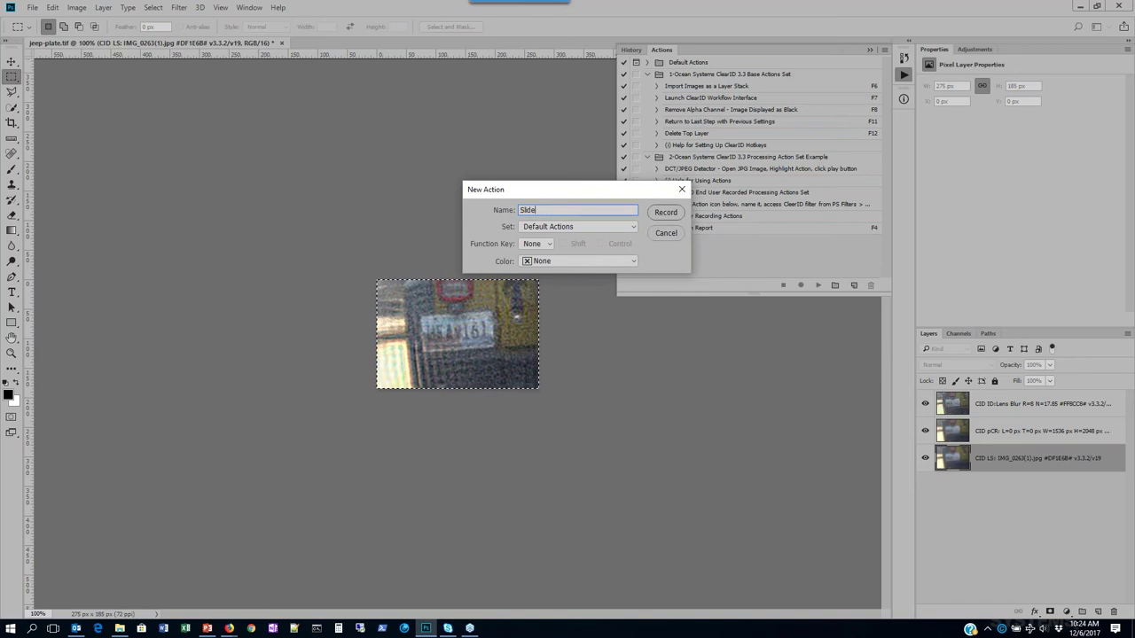
pyautogui.click(665, 213)
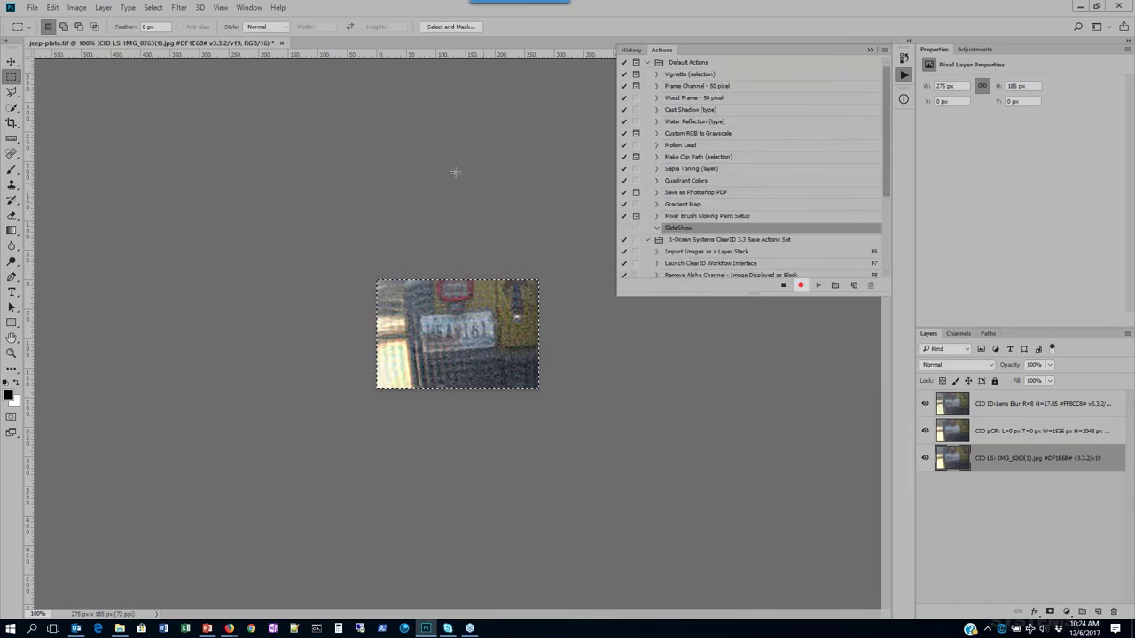
# - Record ClearID Workflow's Slide Show Presenter HTML function, saving the slideshow in the Processed folder of Case 12345, and stop recording
pyautogui.click(177, 8)
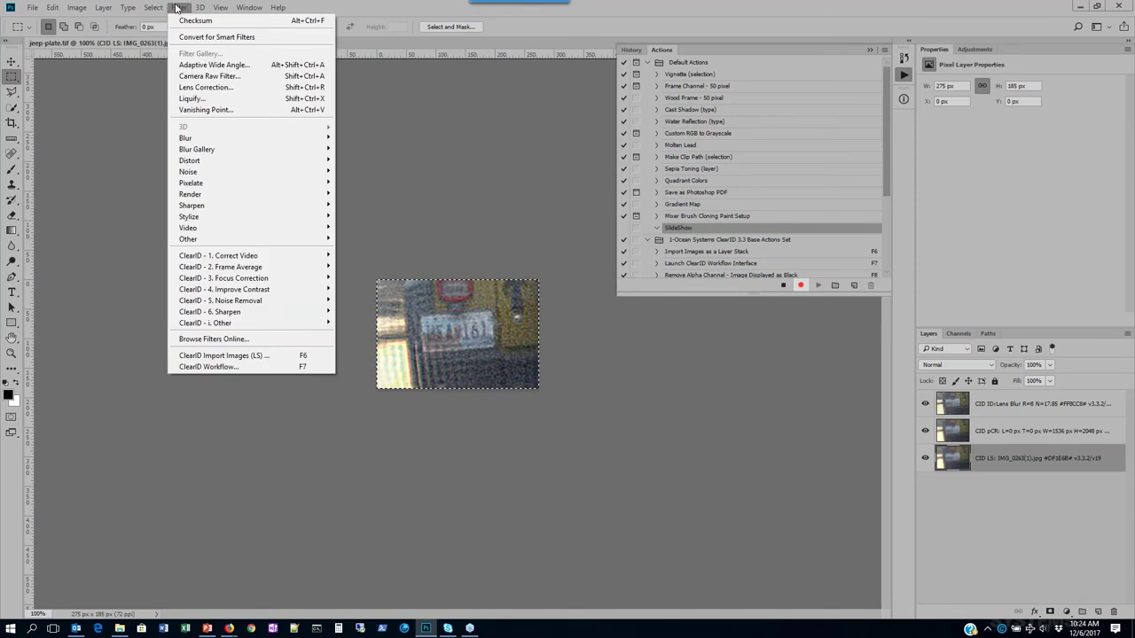
pyautogui.click(210, 366)
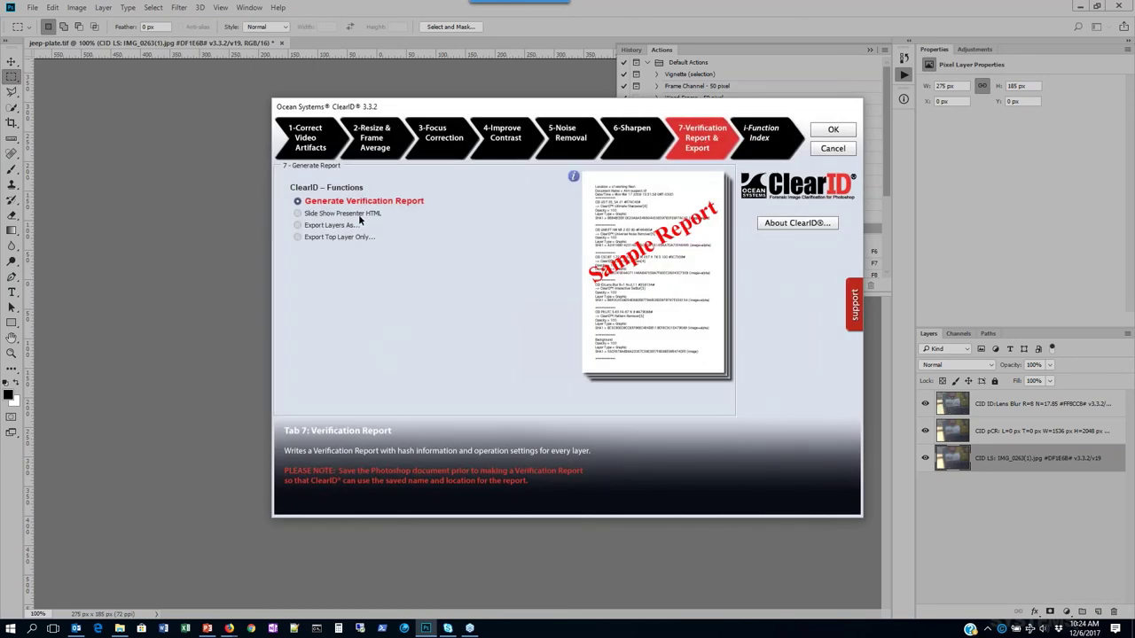
pyautogui.click(358, 213)
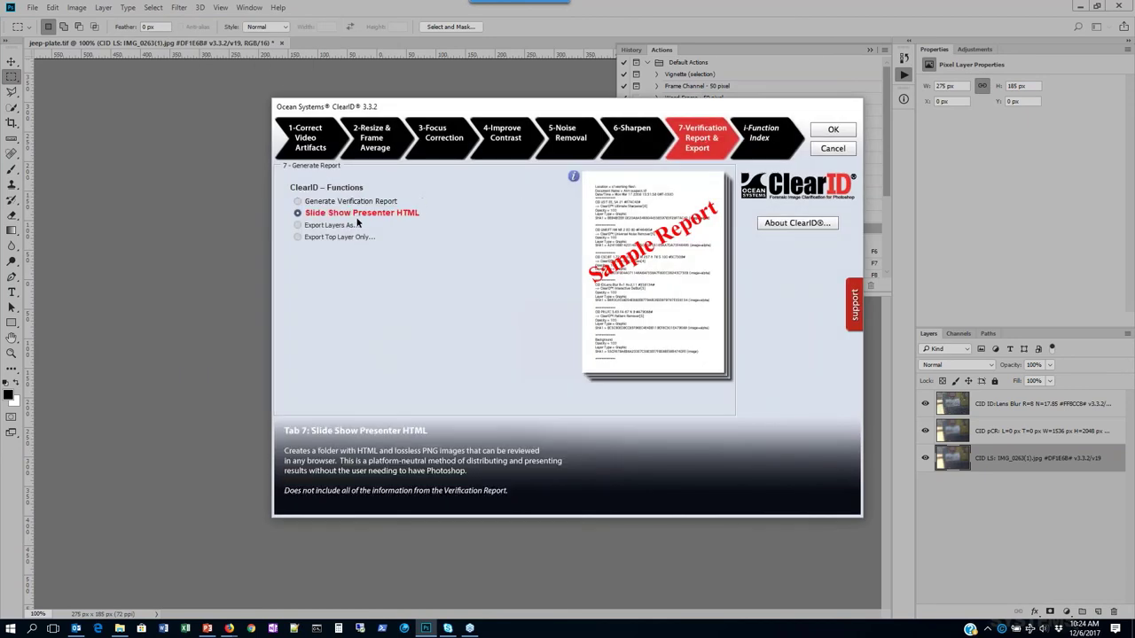
pyautogui.click(831, 131)
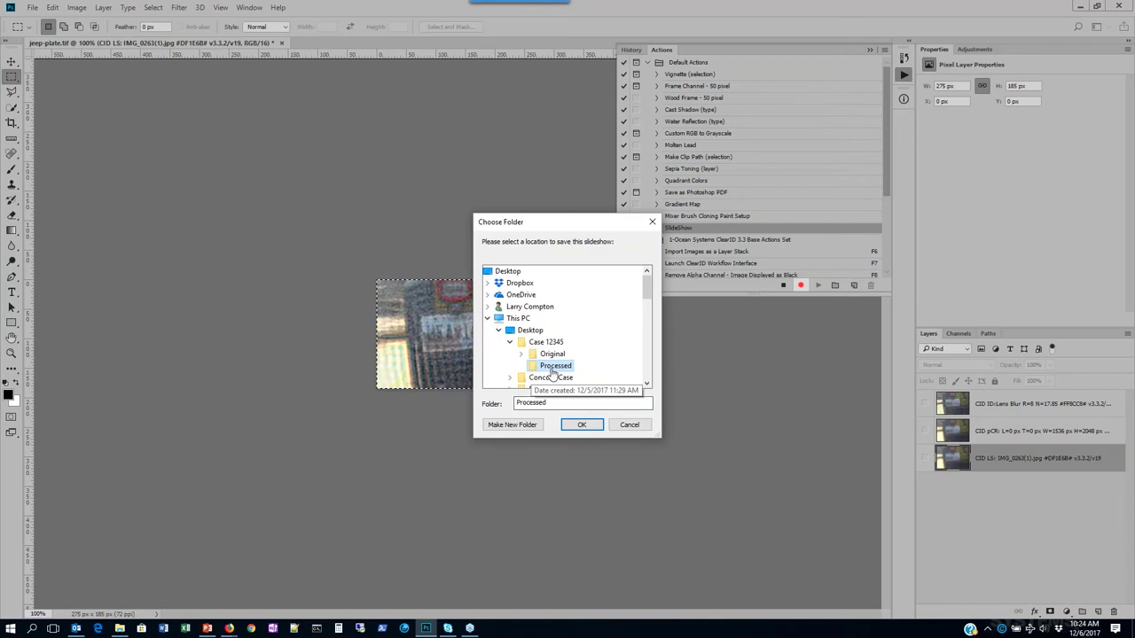
pyautogui.click(583, 426)
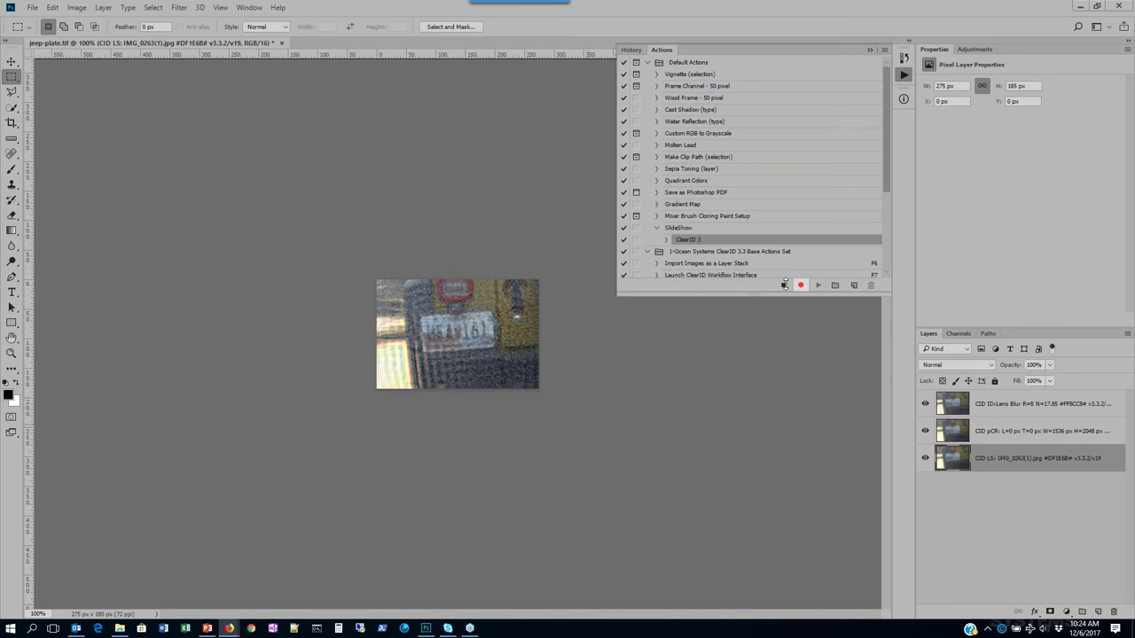
pyautogui.click(784, 284)
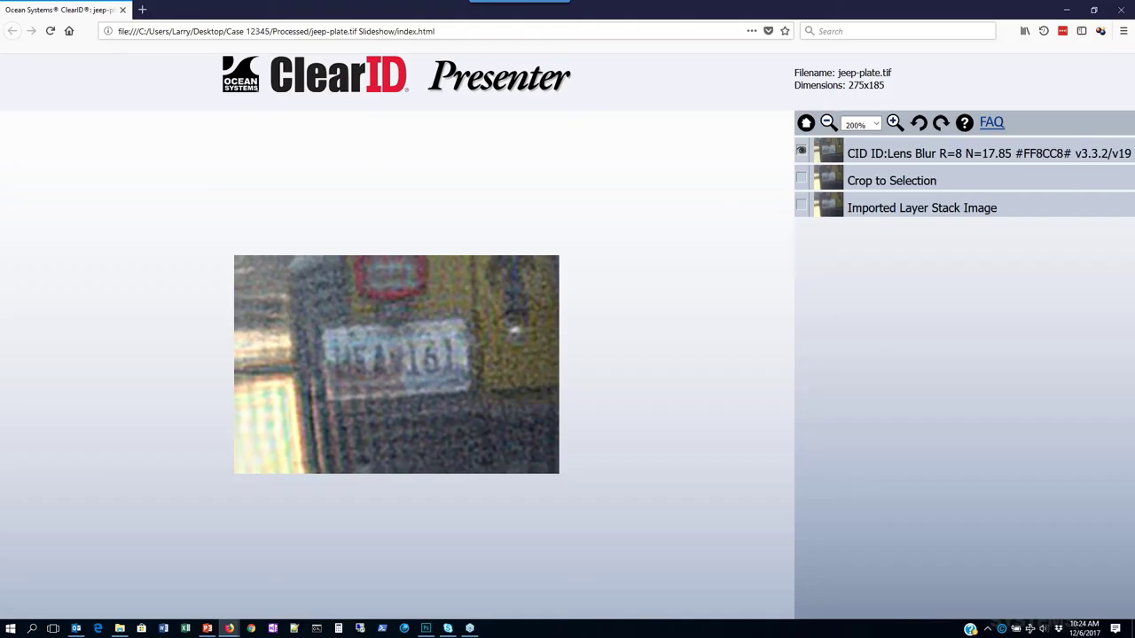
# - Compare the imported, cropped and Lens Blur layers in the browser slideshow, and return to Photoshop
pyautogui.click(801, 207)
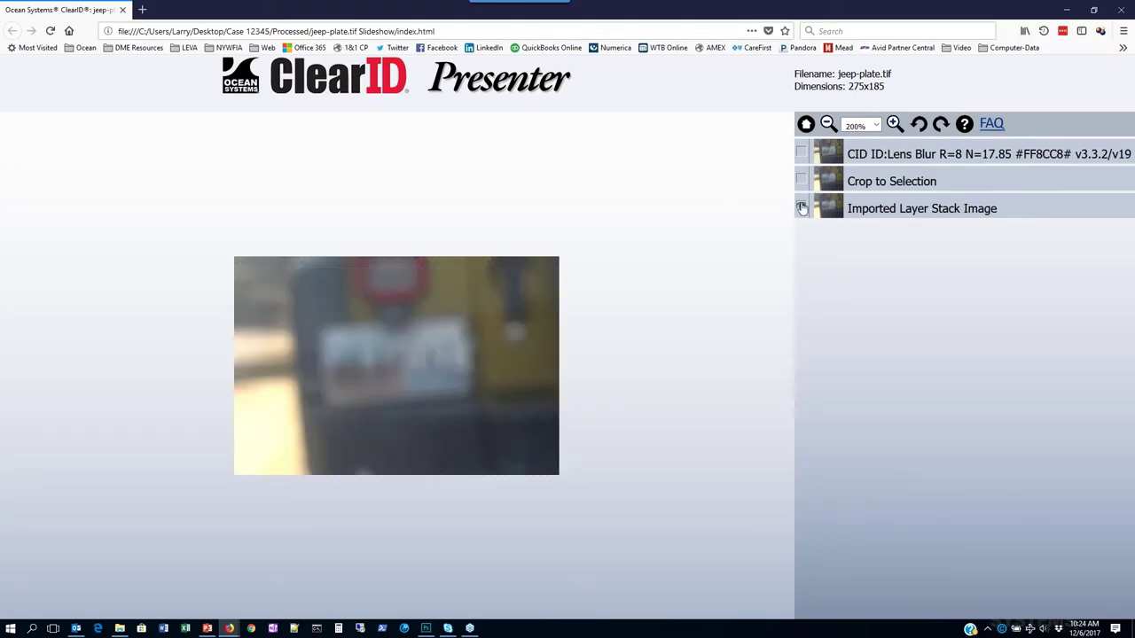
pyautogui.click(801, 180)
pyautogui.click(801, 154)
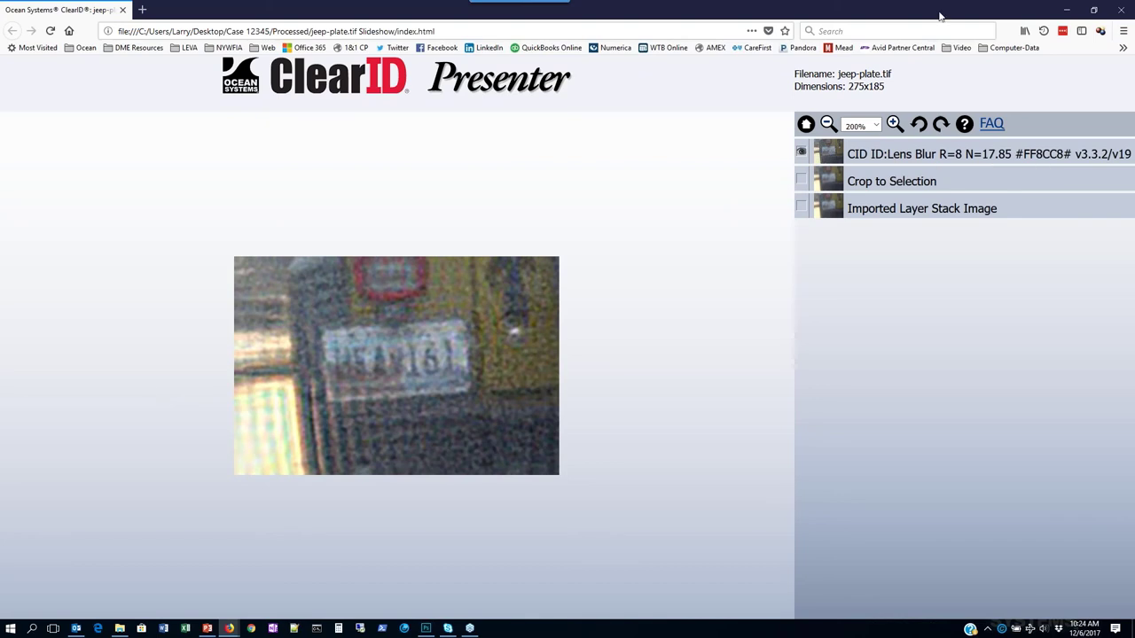
pyautogui.click(1066, 10)
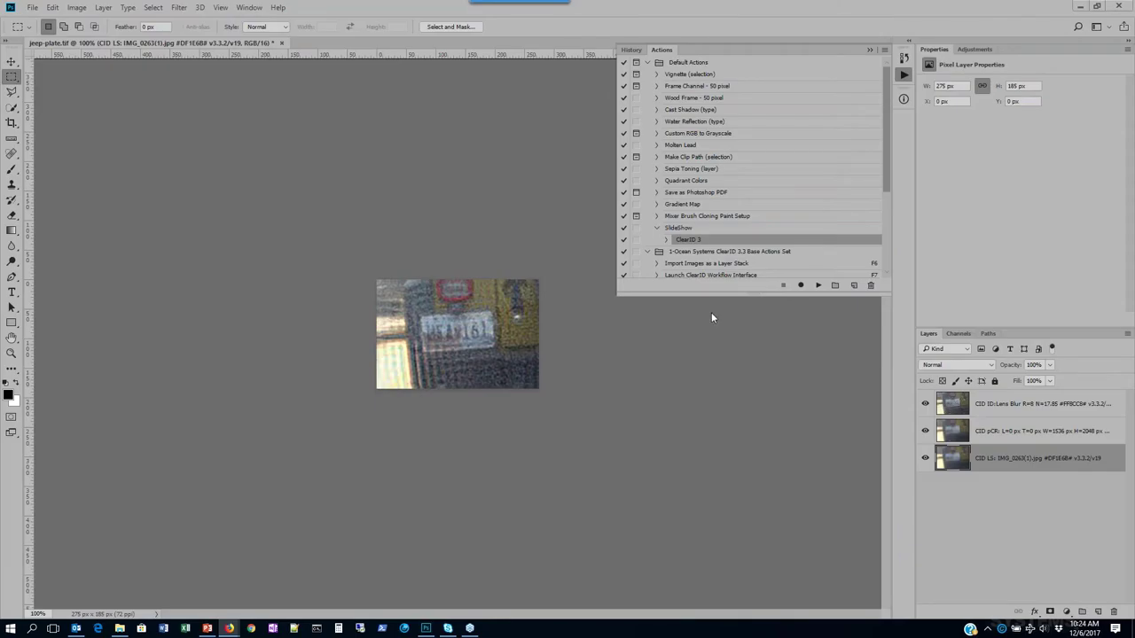
# - Move the SlideShow action into the 3-ClearID End User Recorded Processing Actions Set and collapse the Default Actions set
pyautogui.click(657, 228)
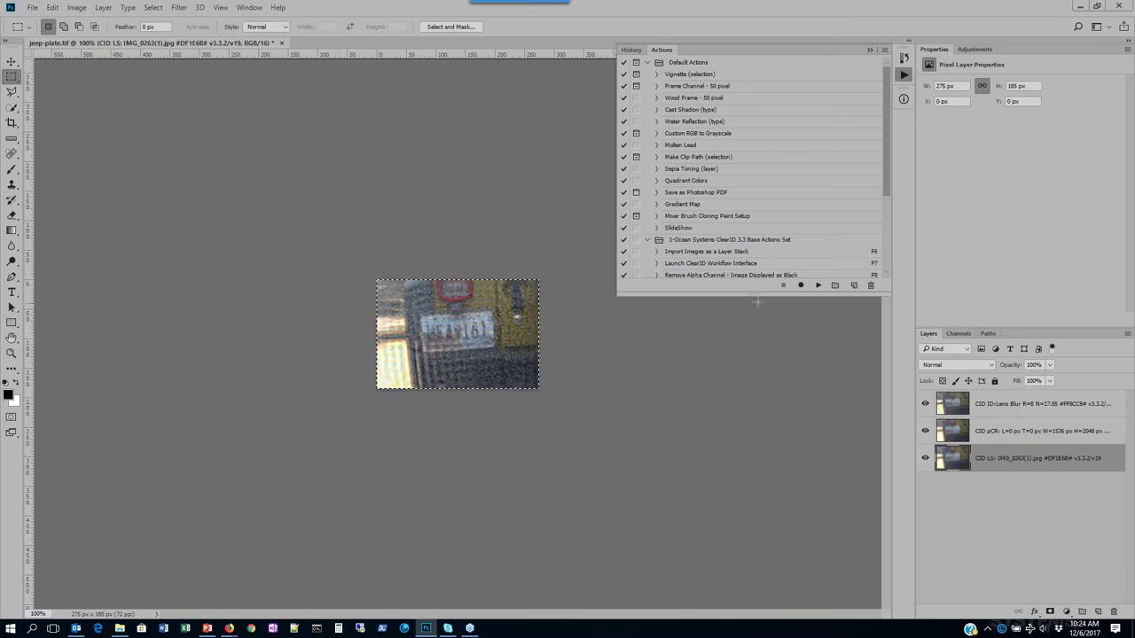
pyautogui.moveTo(755, 292); pyautogui.dragTo(756, 293)
pyautogui.moveTo(760, 497); pyautogui.dragTo(761, 498)
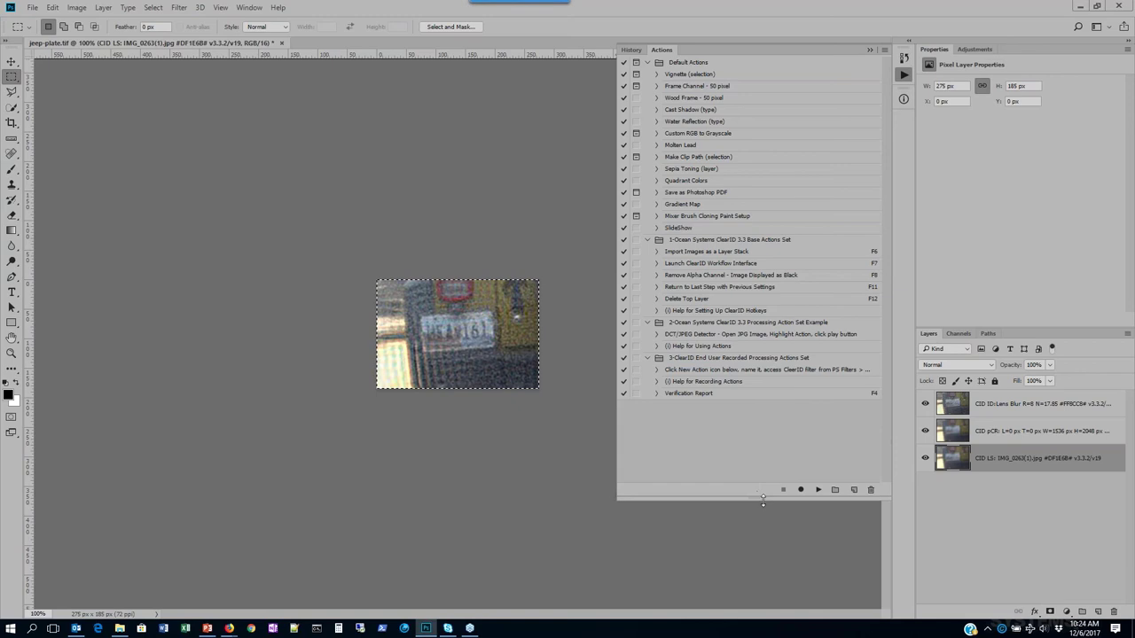
pyautogui.click(712, 229)
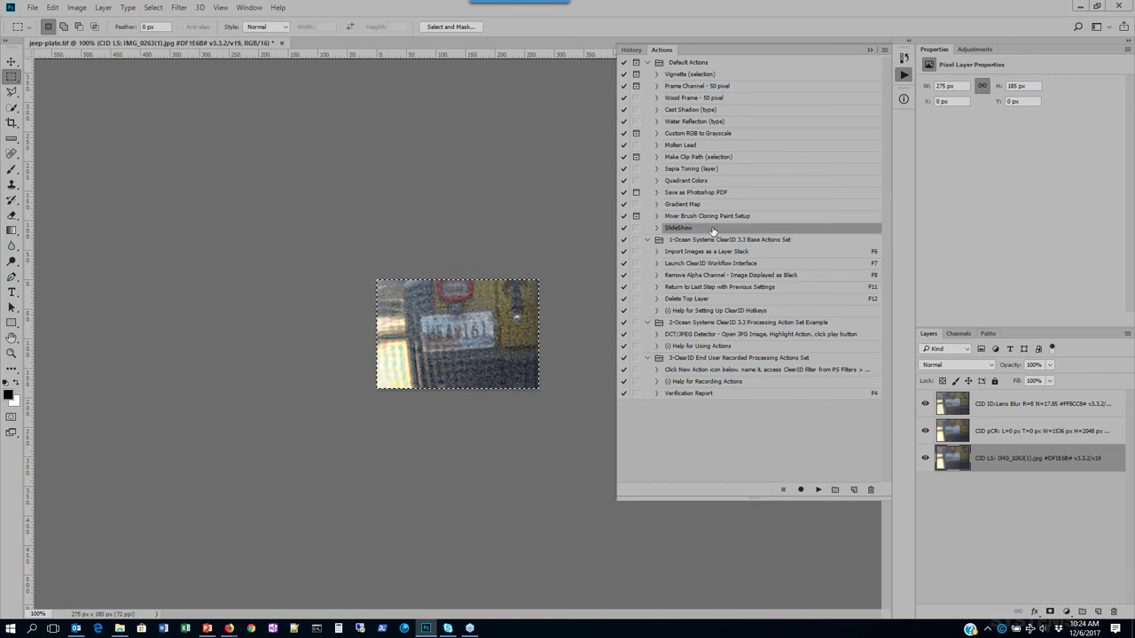
pyautogui.moveTo(712, 230); pyautogui.dragTo(835, 490)
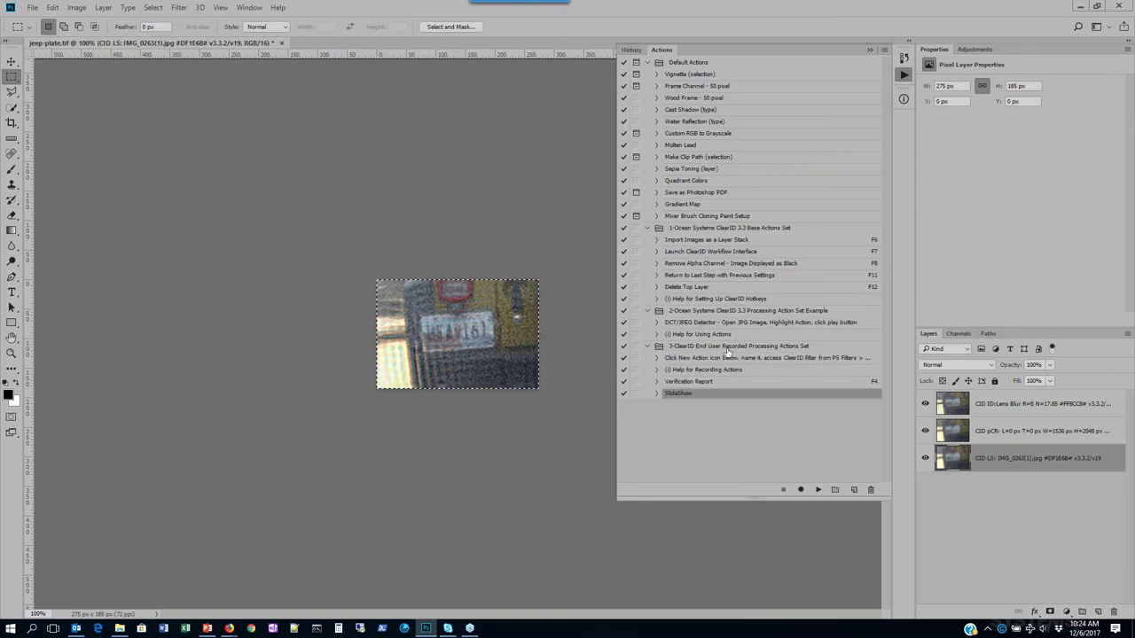
pyautogui.click(671, 350)
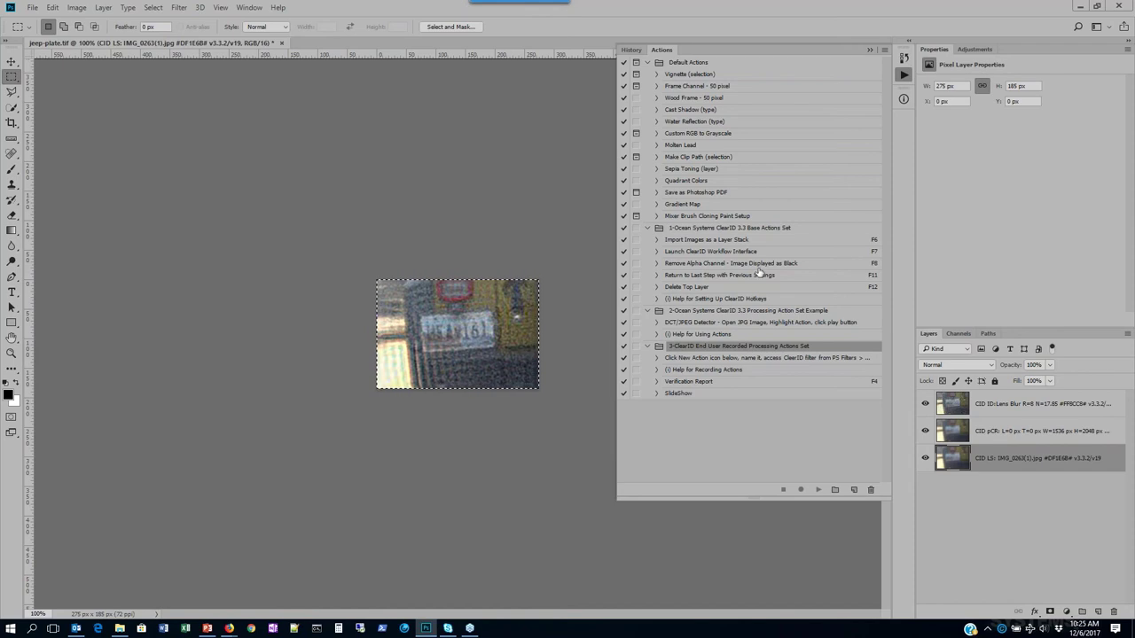
pyautogui.click(648, 63)
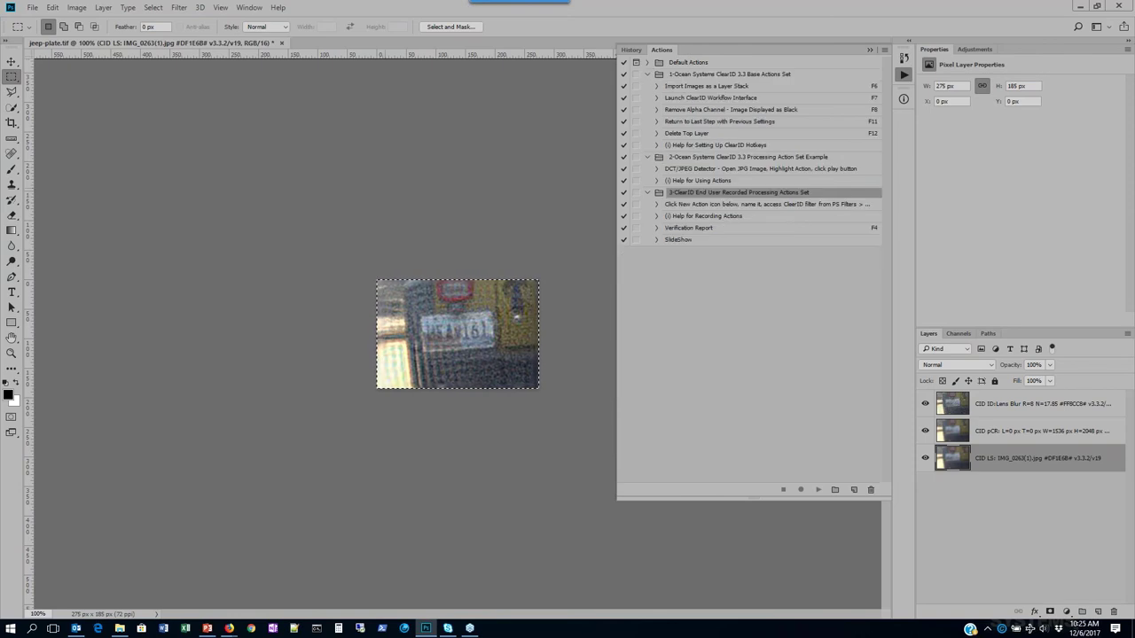
# - Examine which ClearID filters, such as focus correction and noise removal, are available for recording in actions
pyautogui.click(184, 9)
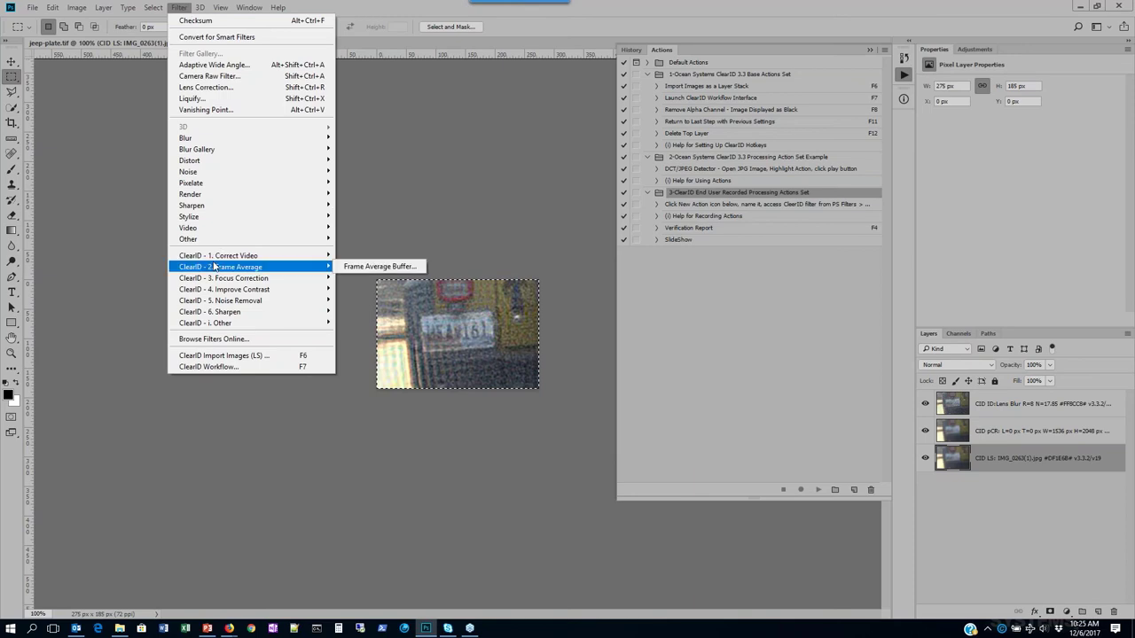
pyautogui.moveTo(213, 258)
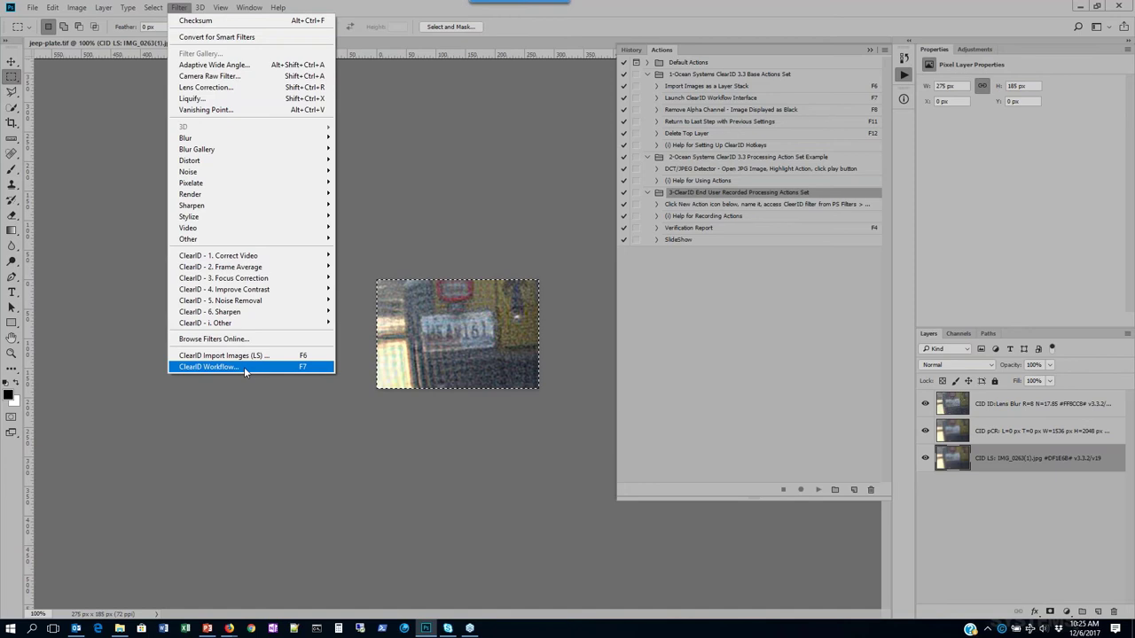
pyautogui.moveTo(253, 268)
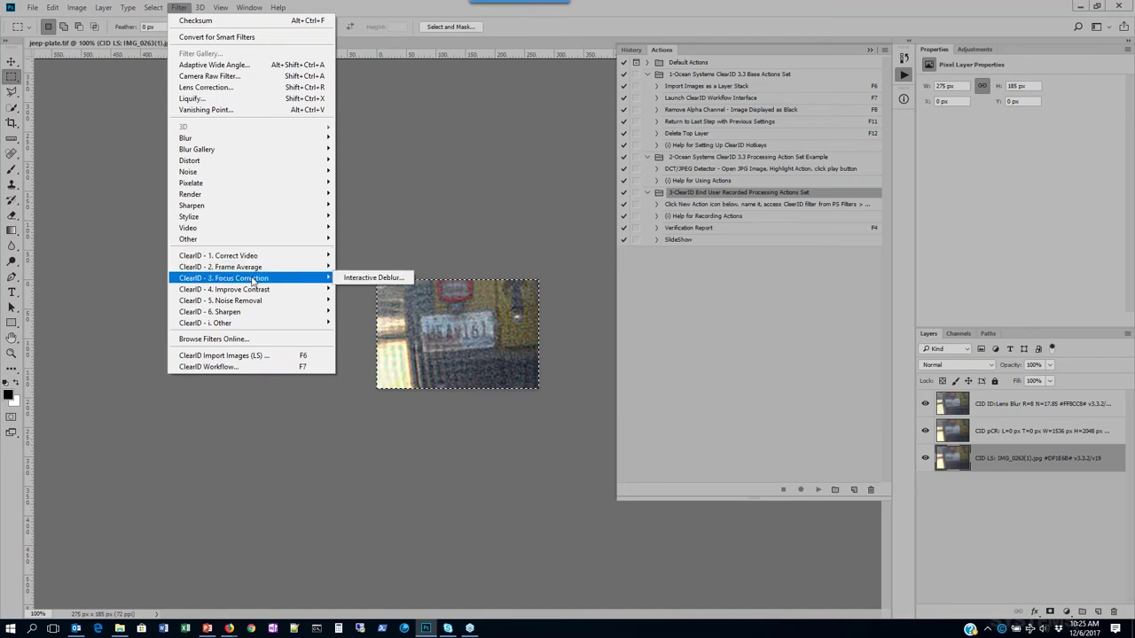
pyautogui.moveTo(253, 307)
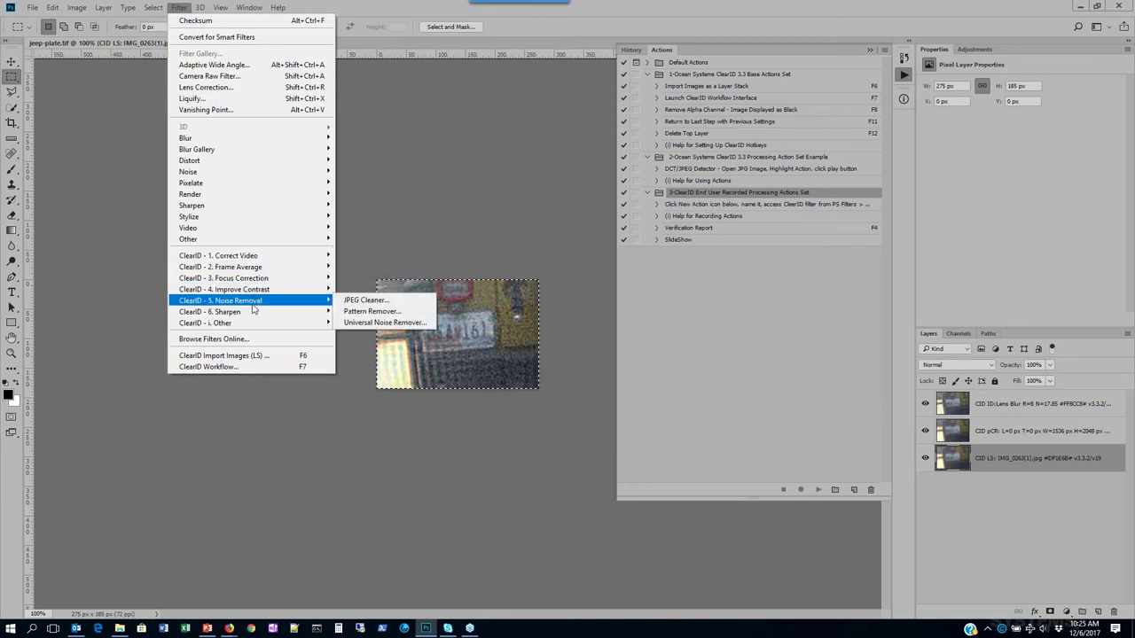
pyautogui.click(770, 335)
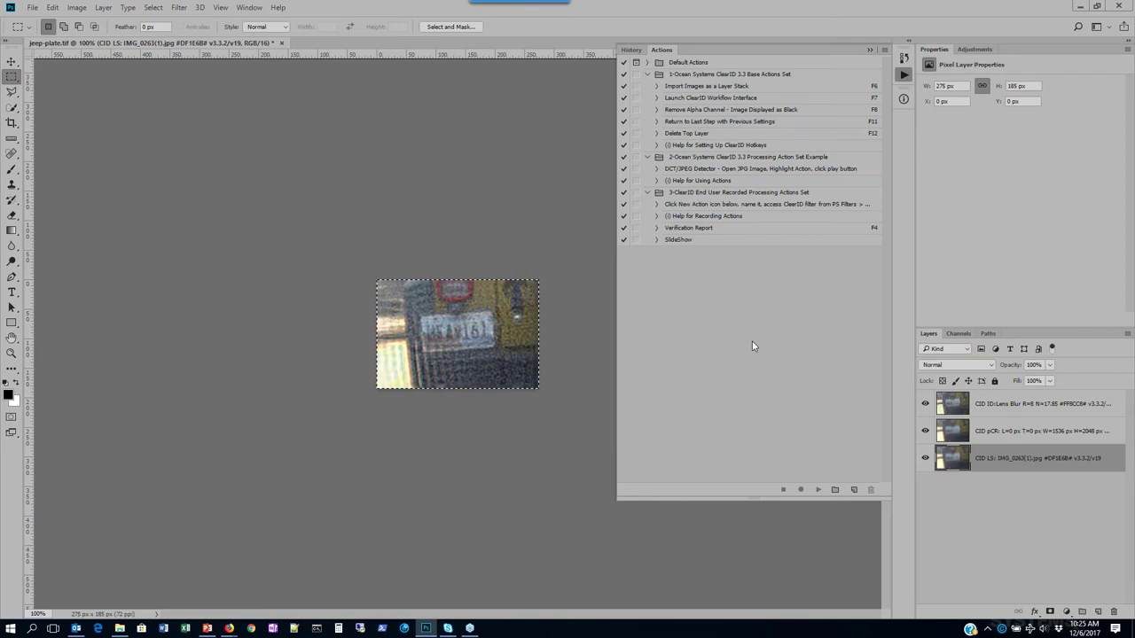
# - Close jeep-plate.tif without saving its changes and import frames00095.bmp from the Original/frames folder as a ClearID layer stack
pyautogui.click(282, 42)
pyautogui.click(569, 239)
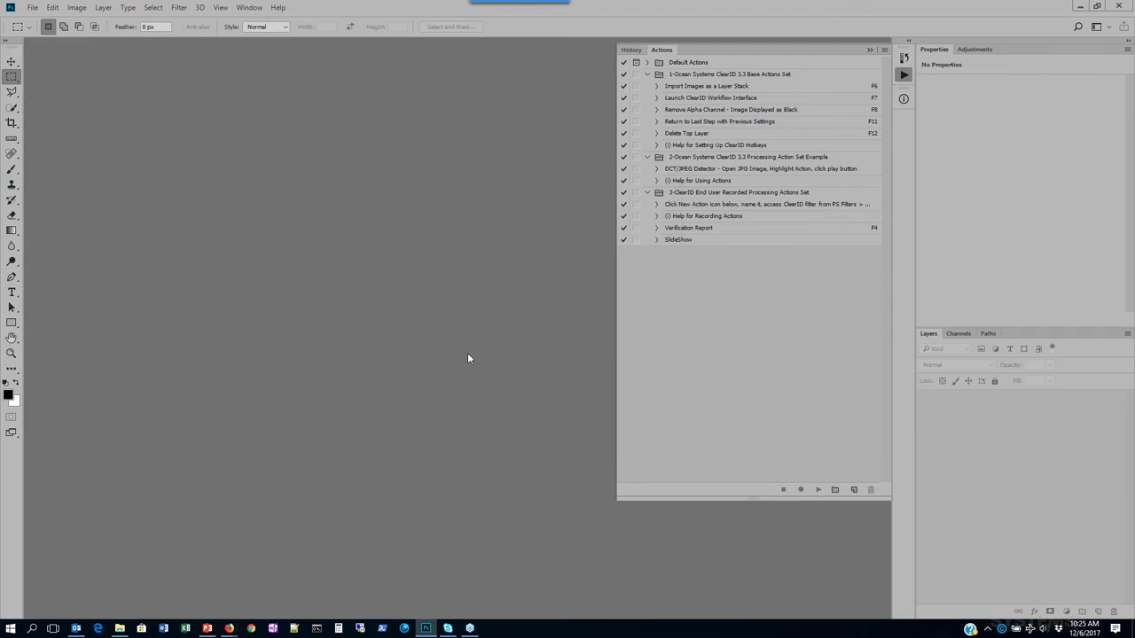
pyautogui.press('F6')
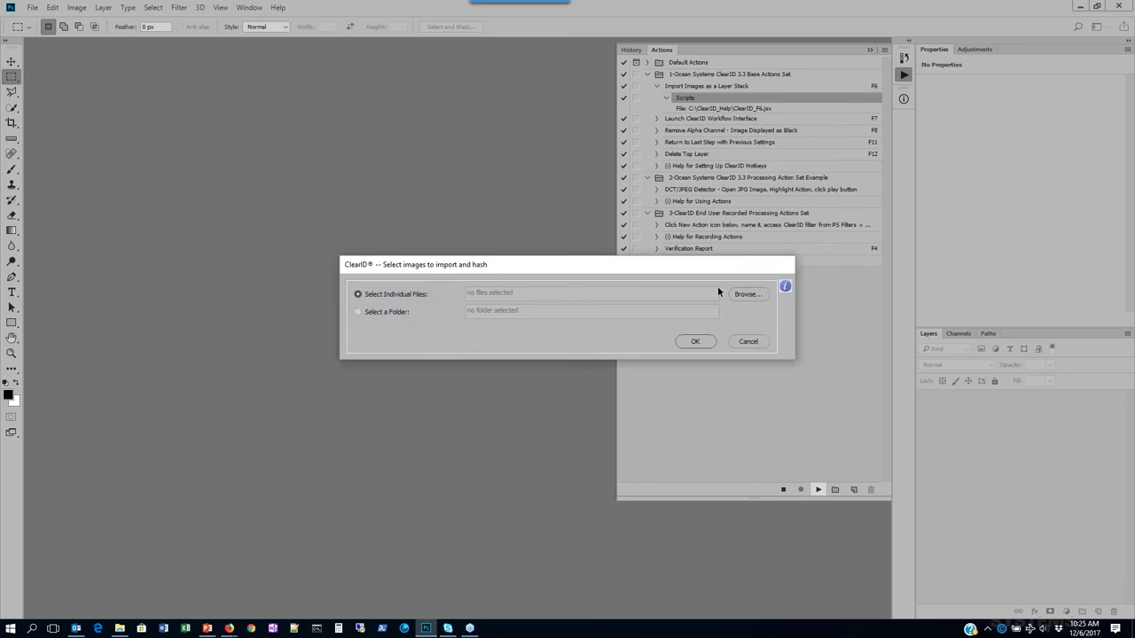
pyautogui.click(753, 295)
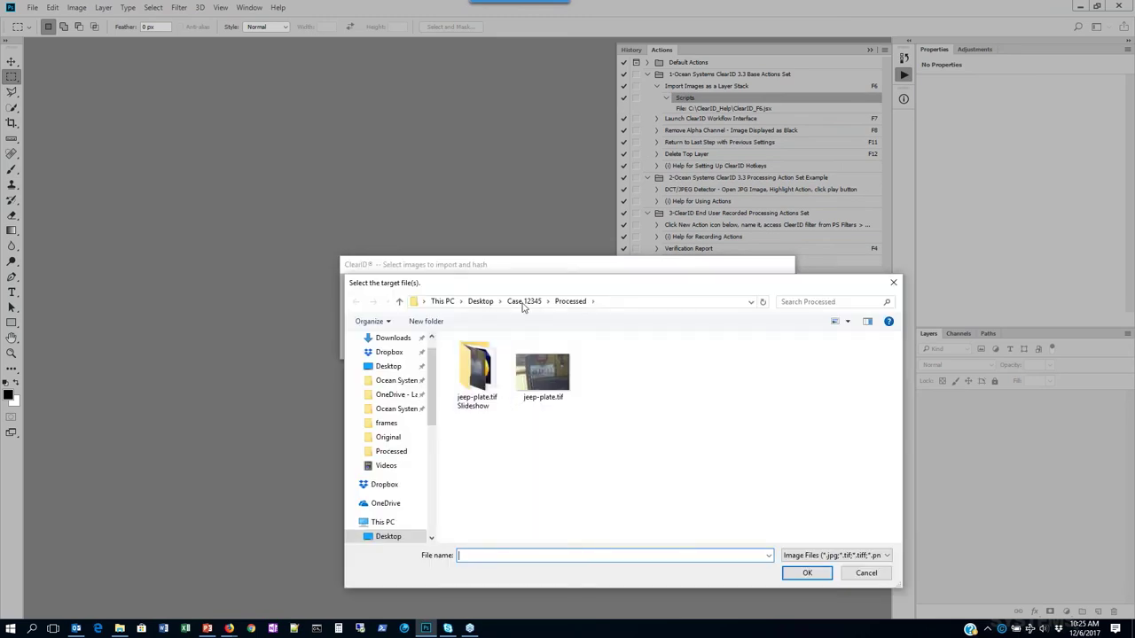
pyautogui.click(524, 301)
pyautogui.doubleClick(484, 365)
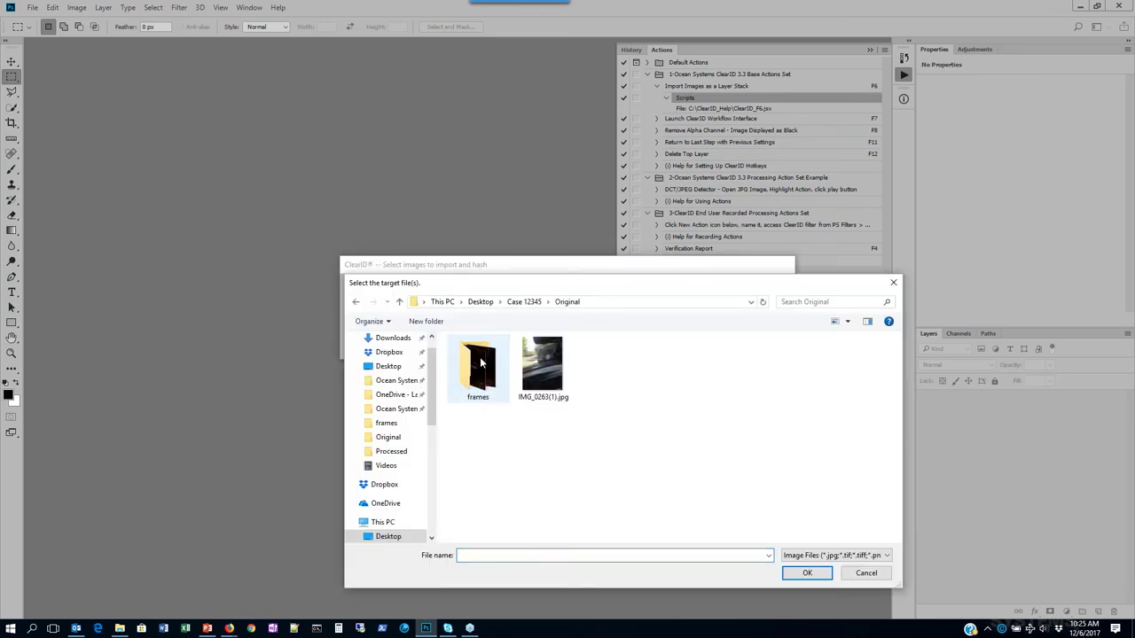
pyautogui.doubleClick(480, 356)
pyautogui.click(480, 356)
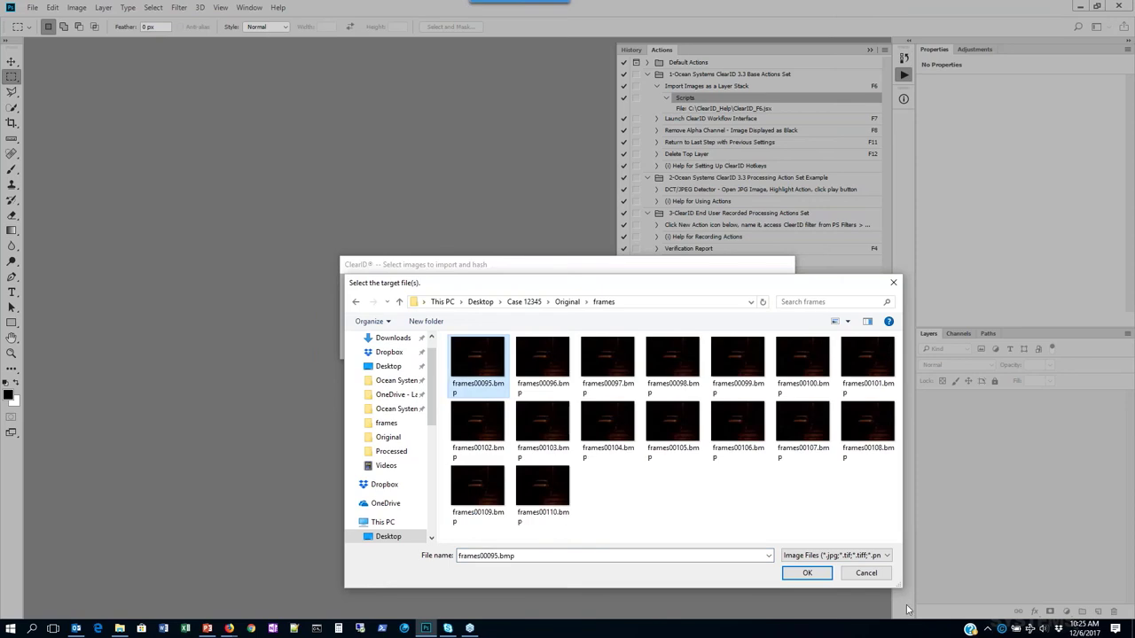
pyautogui.click(807, 574)
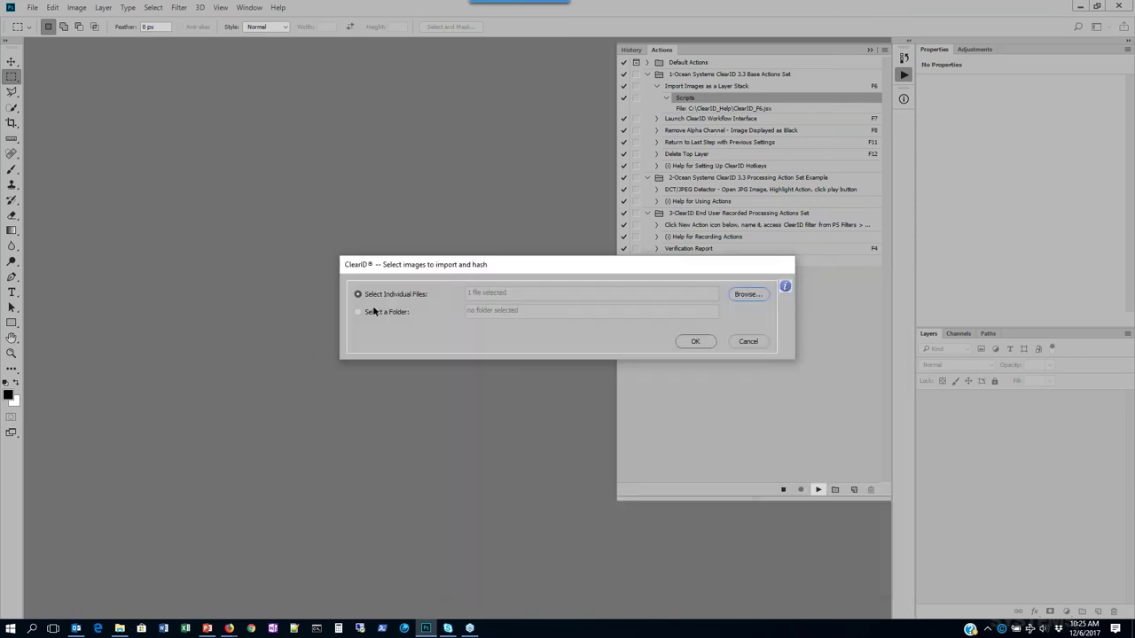
pyautogui.click(689, 341)
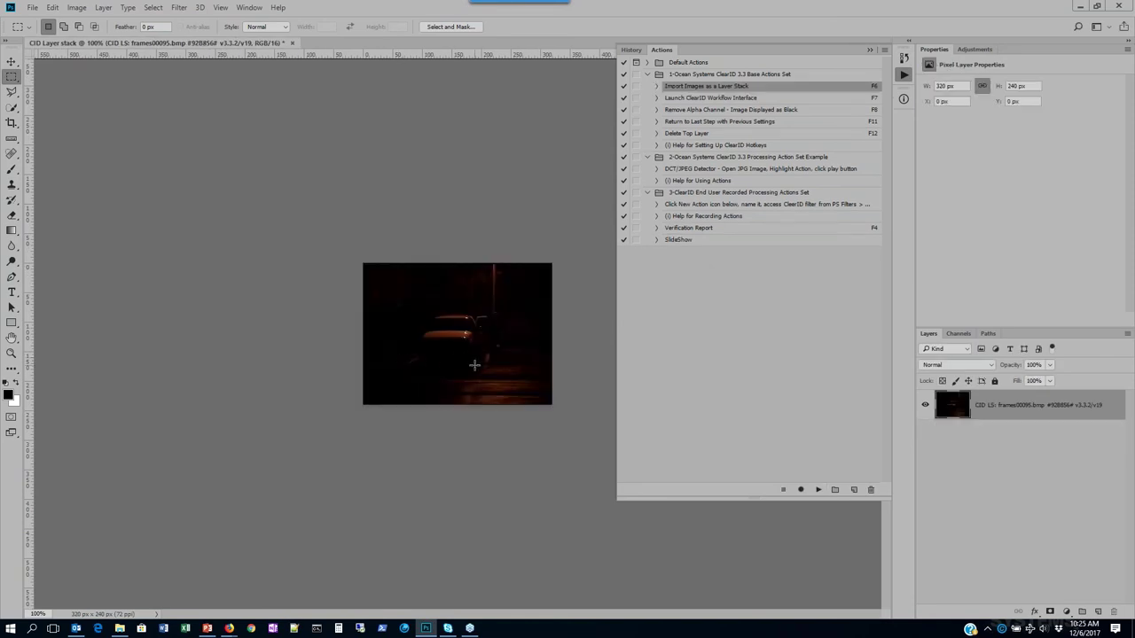
# - View the imported frame at 200% without the action list covering it, and reopen the list with no action selected
pyautogui.press('z')
pyautogui.click(465, 336)
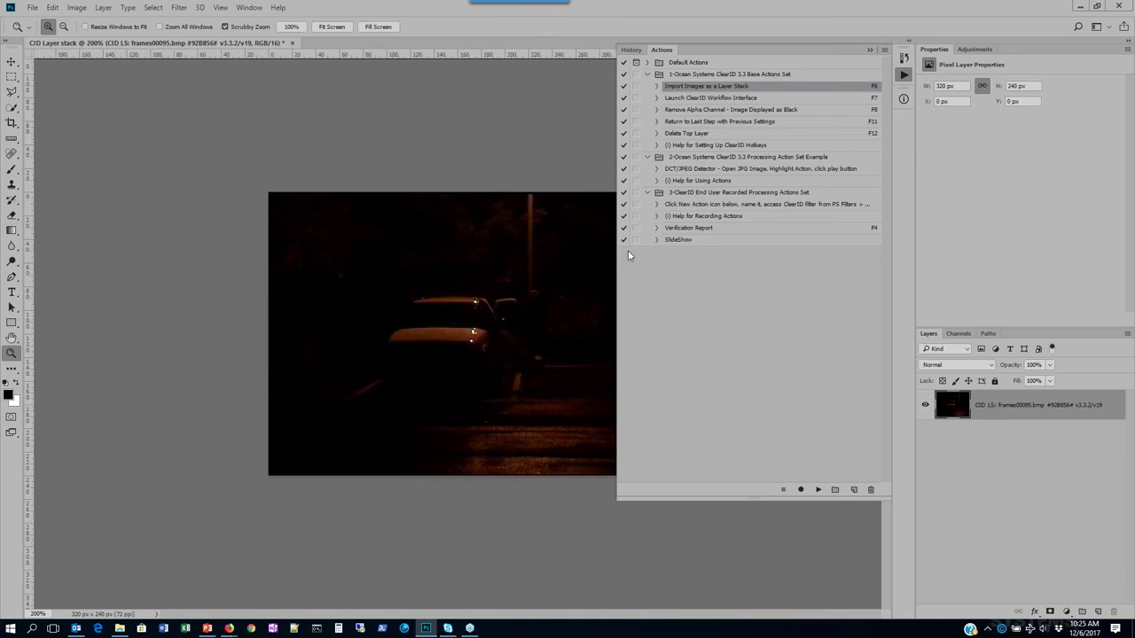
pyautogui.click(870, 50)
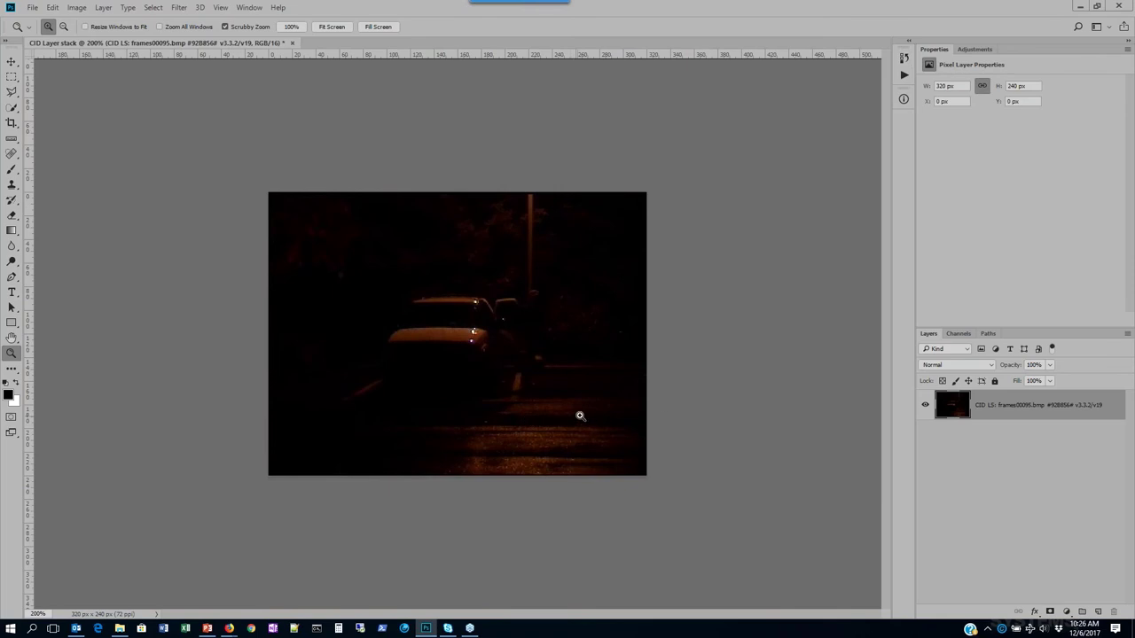
pyautogui.click(904, 75)
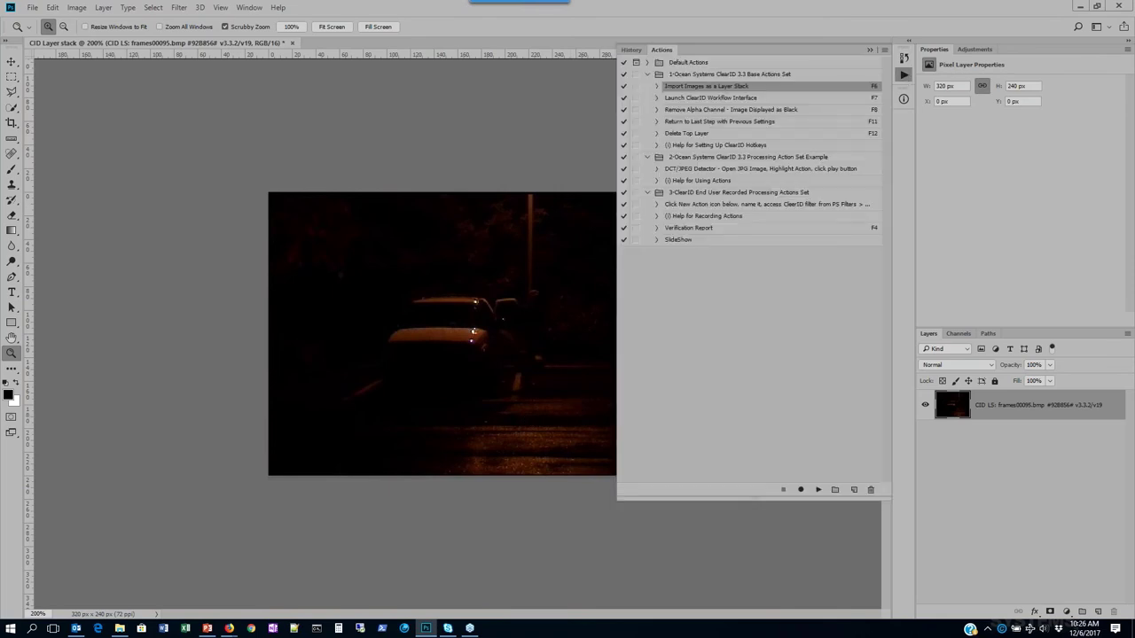
pyautogui.click(779, 354)
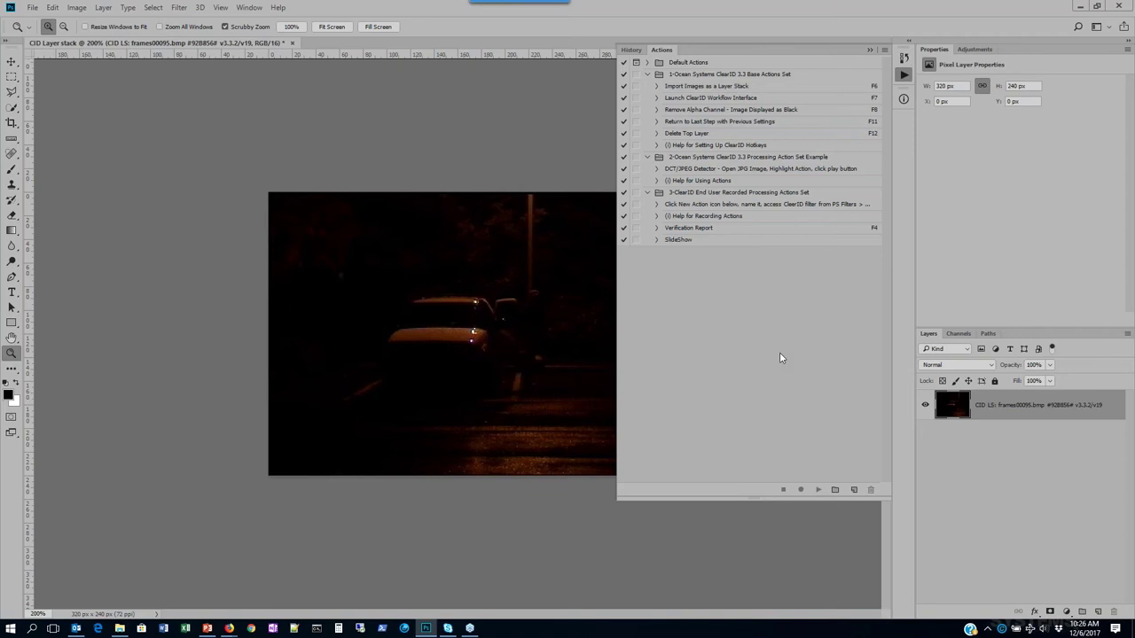
# - Start recording a new action named CSL + EE in the 3-ClearID End User Recorded Processing Actions Set
pyautogui.click(695, 194)
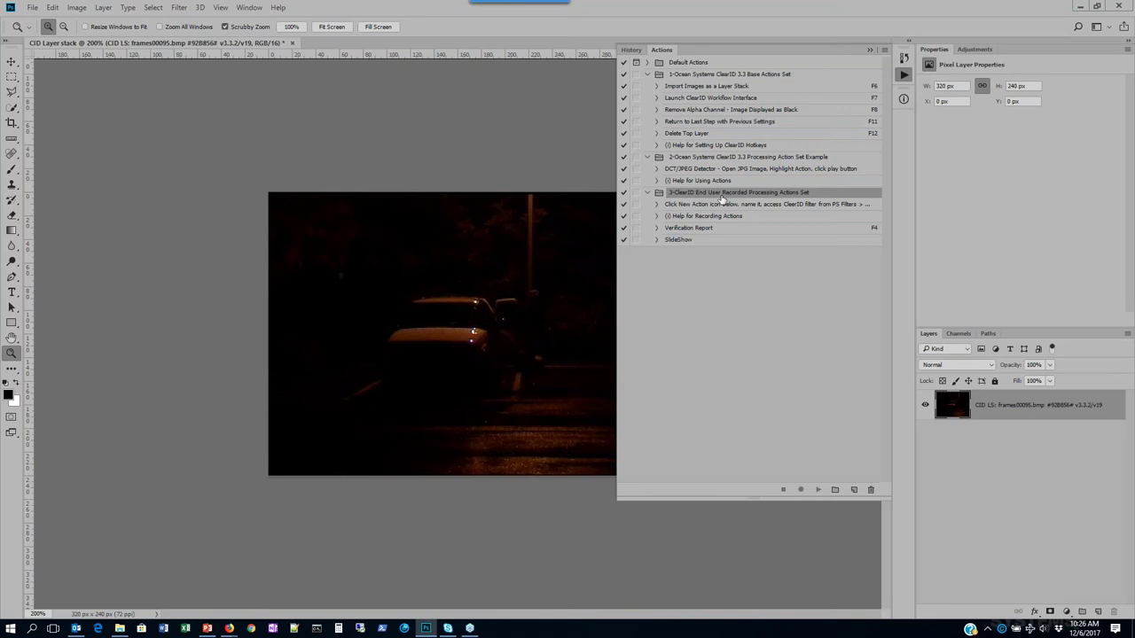
pyautogui.click(855, 490)
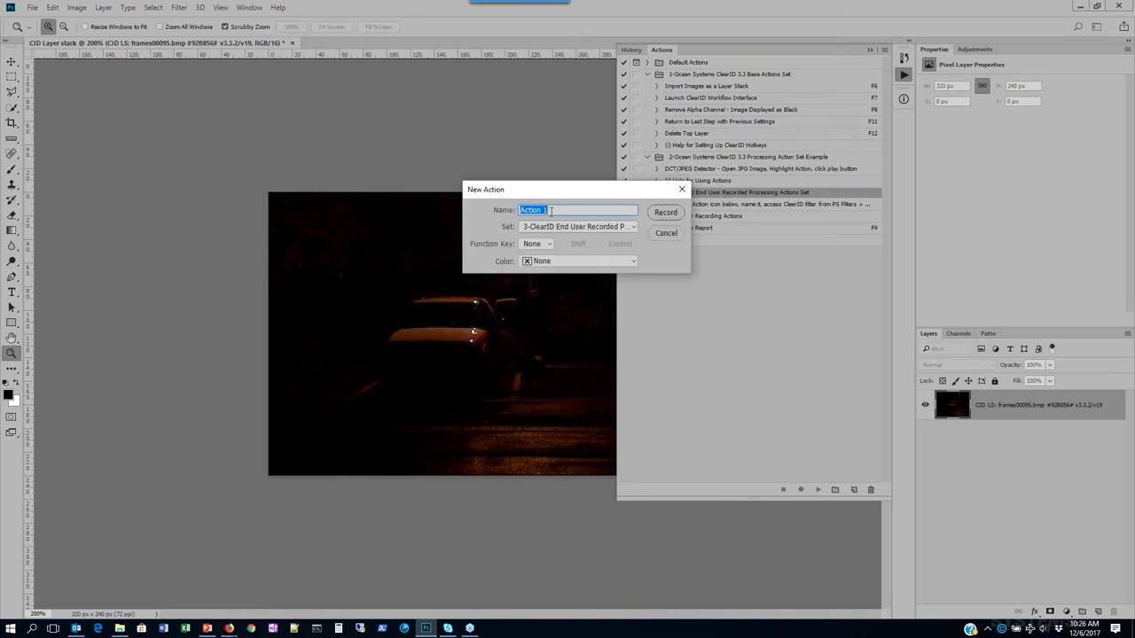
pyautogui.write('CSL + EE')
pyautogui.click(661, 213)
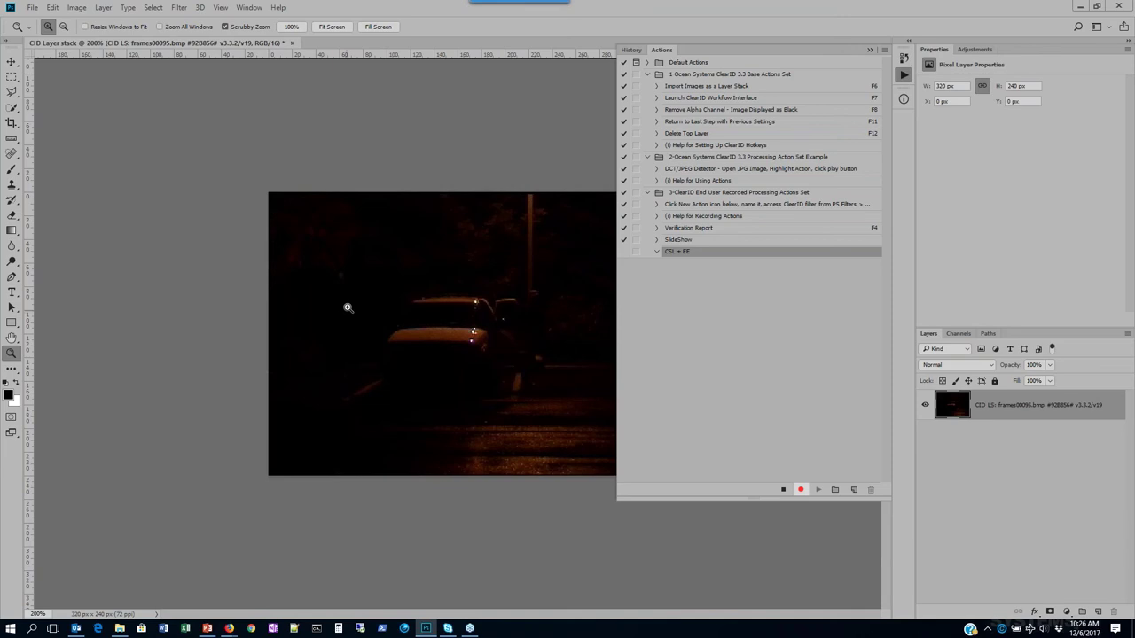
# - Launch the Color-Safe Levels (CSL) function from the Improve Contrast stage of the ClearID workflow
pyautogui.click(179, 9)
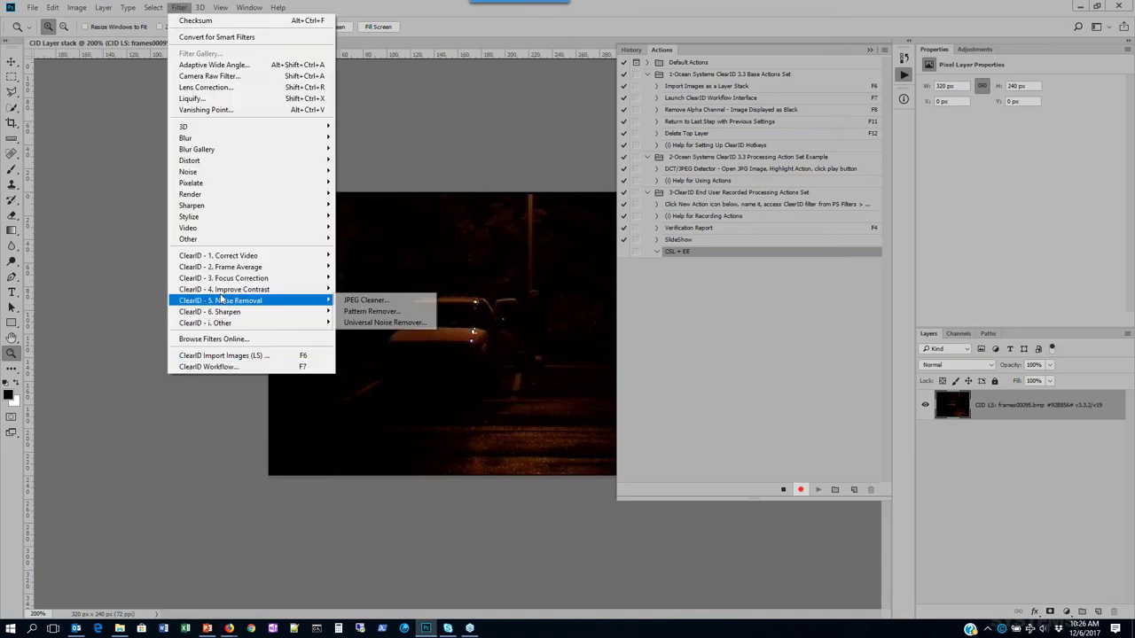
pyautogui.click(220, 366)
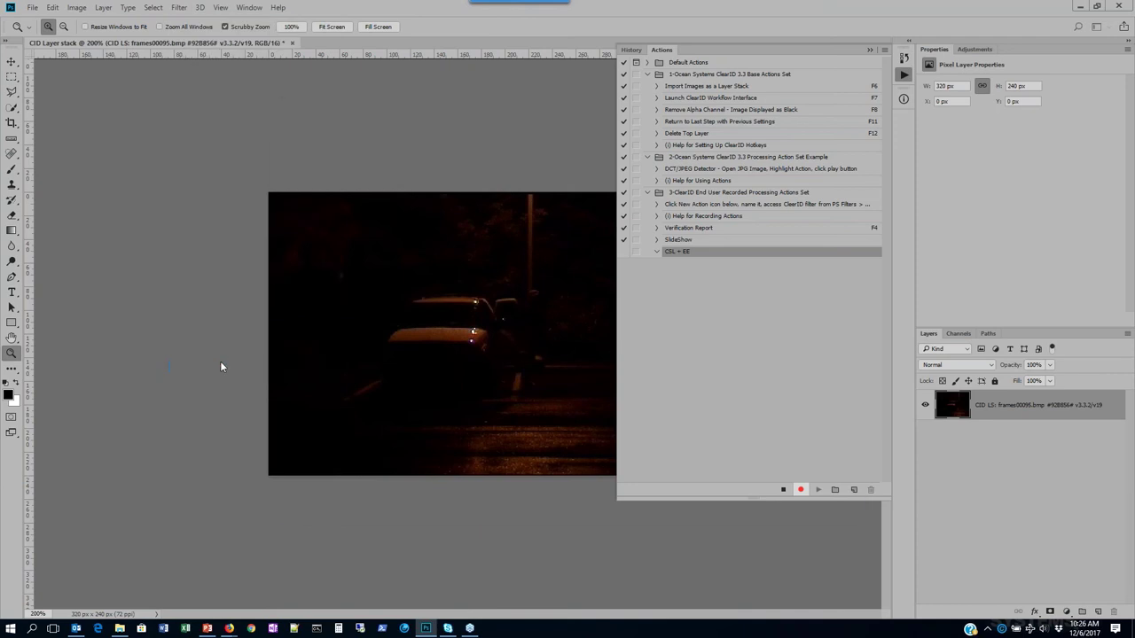
pyautogui.click(439, 149)
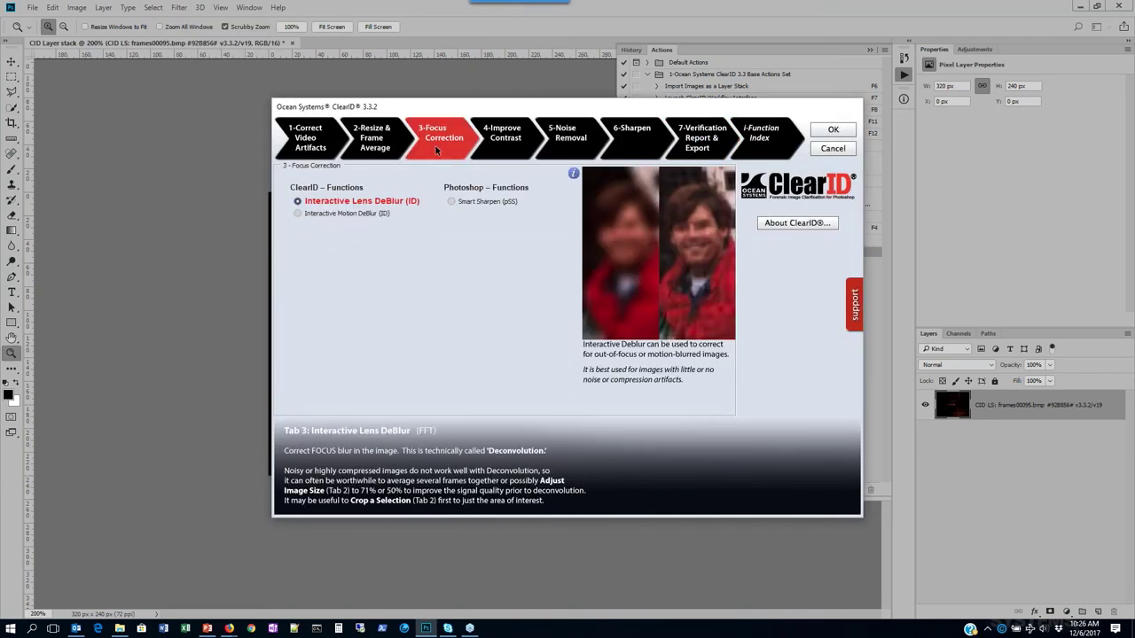
pyautogui.click(503, 150)
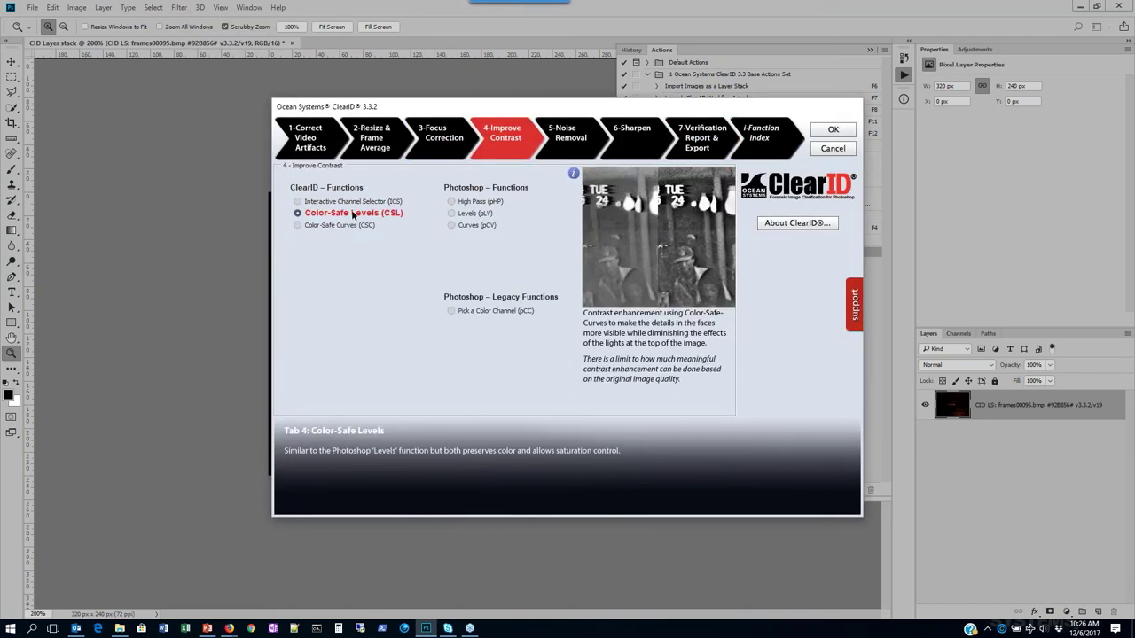
pyautogui.press('Return')
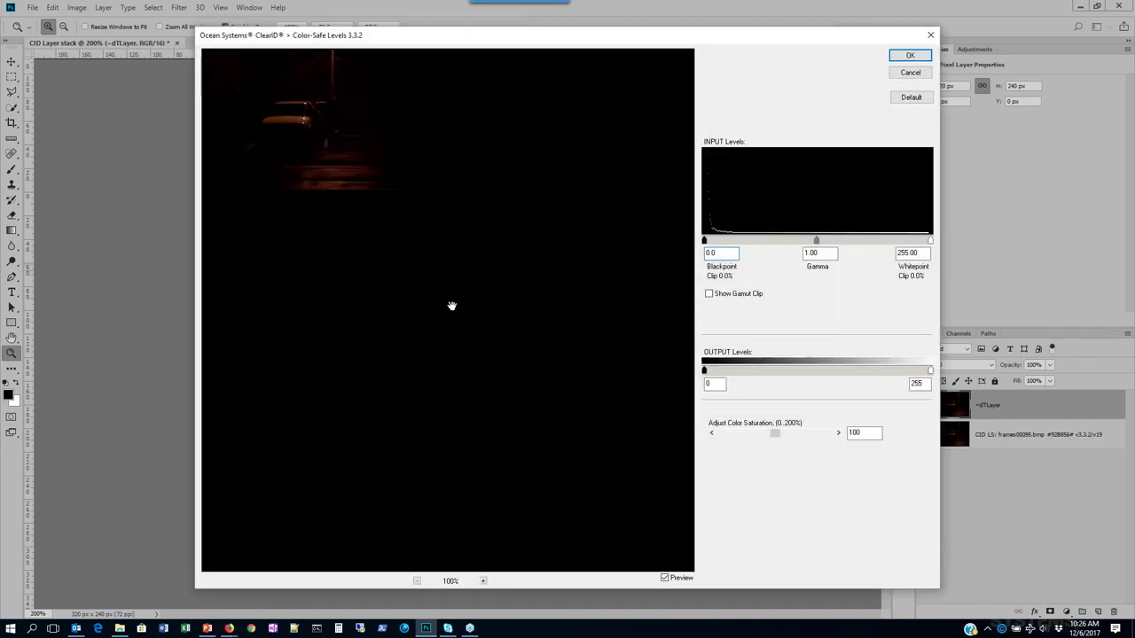
# - Brighten the dark frame with a whitepoint of 160, gamma of 2.13 and color saturation of 52, and apply the levels
pyautogui.click(483, 580)
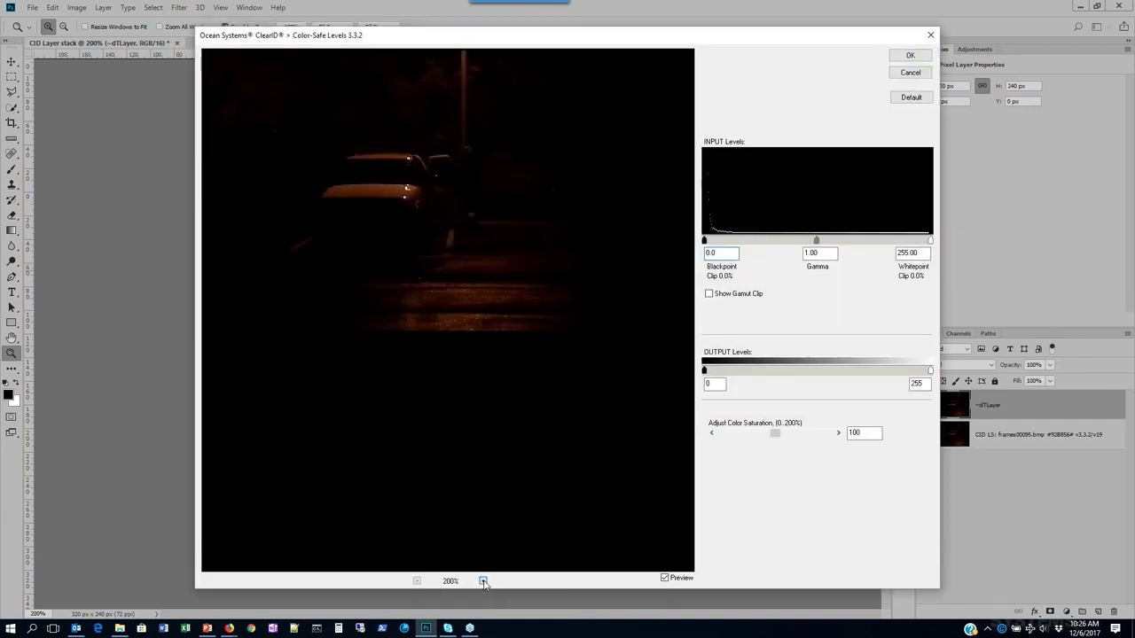
pyautogui.click(483, 581)
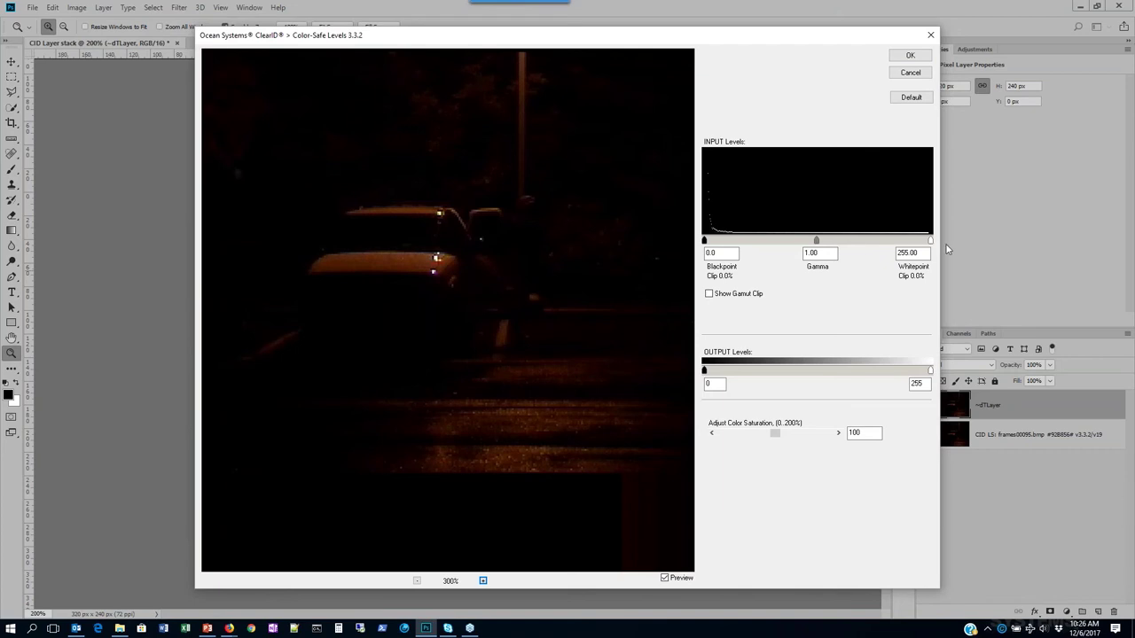
pyautogui.moveTo(928, 241); pyautogui.dragTo(736, 241)
pyautogui.click(729, 299)
pyautogui.click(741, 294)
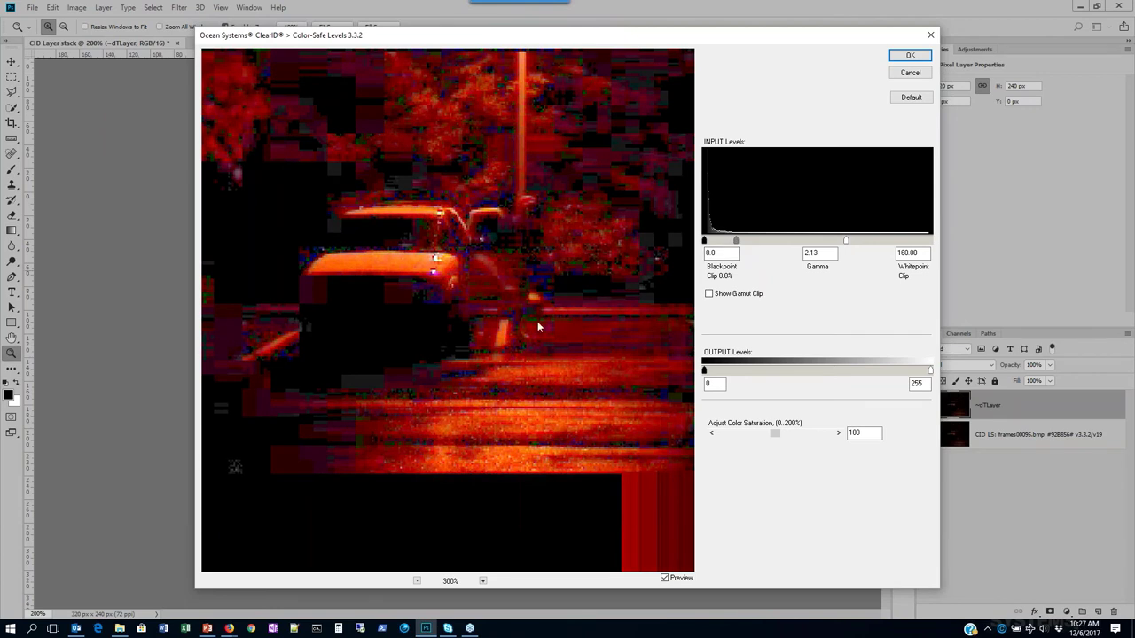
pyautogui.moveTo(777, 438); pyautogui.dragTo(752, 442)
pyautogui.click(908, 55)
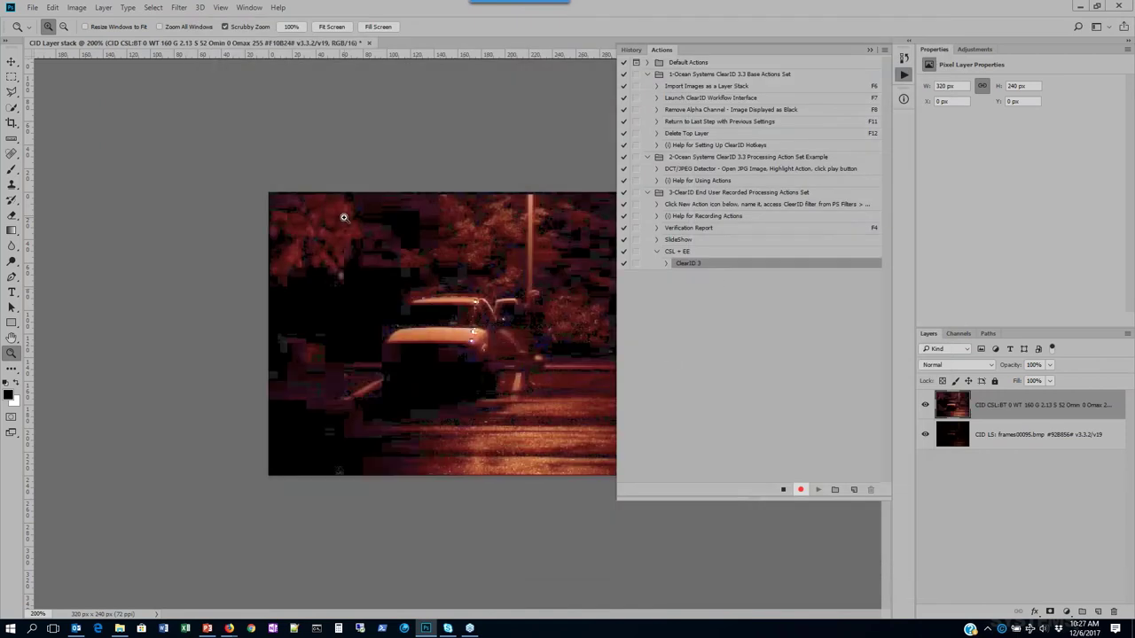
# - Launch the Edge Enhancer (EE) function from the Sharpen stage of the ClearID workflow
pyautogui.click(180, 11)
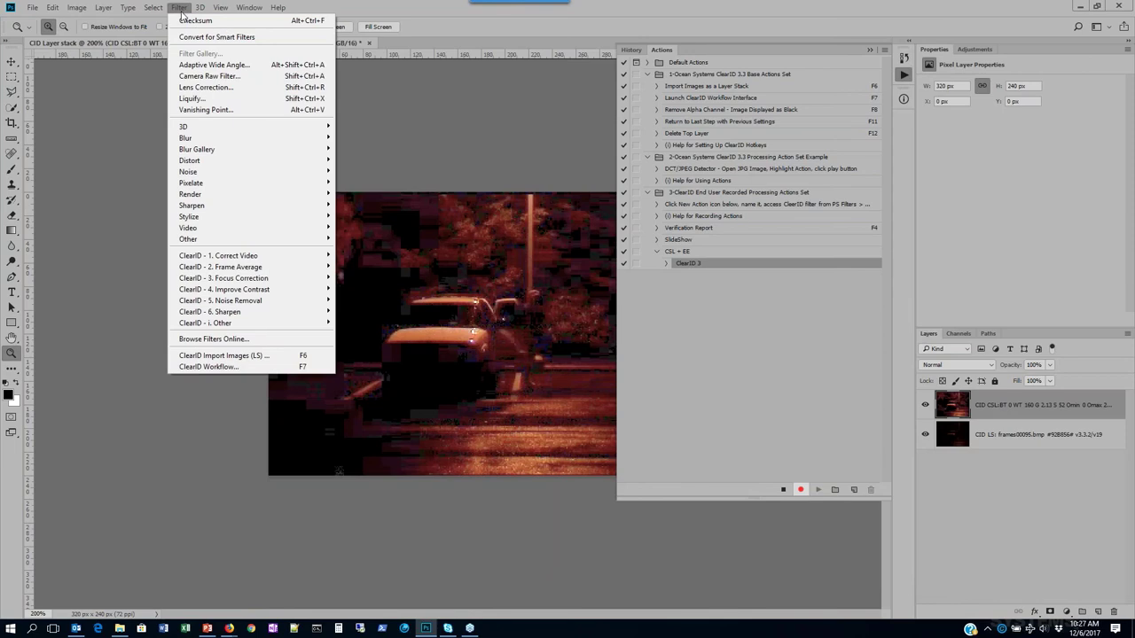
pyautogui.click(227, 366)
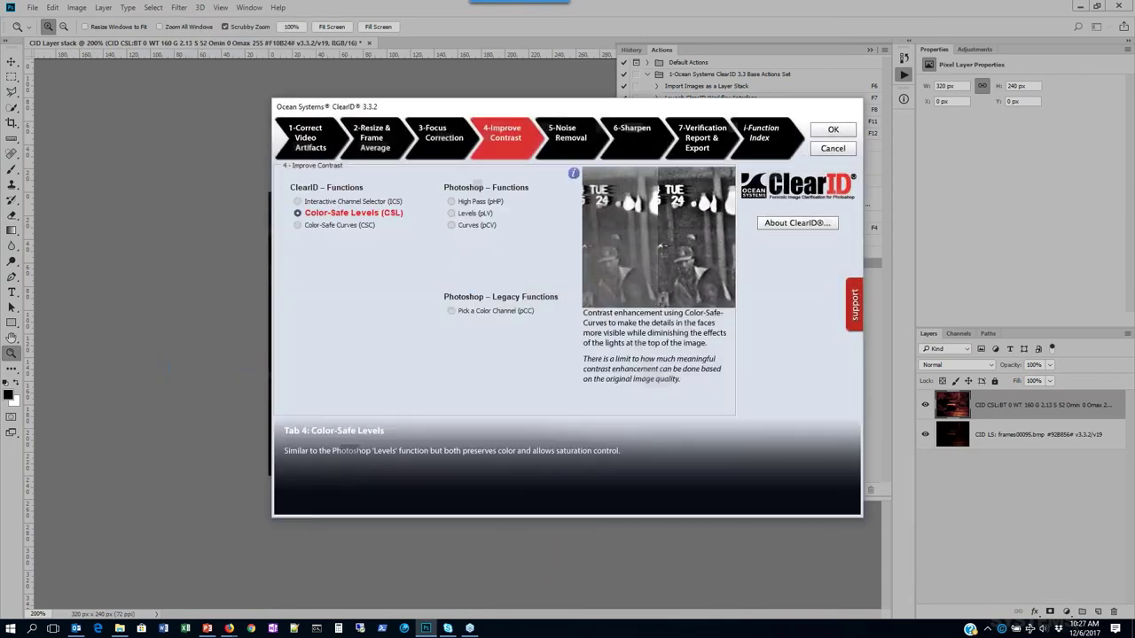
pyautogui.click(636, 141)
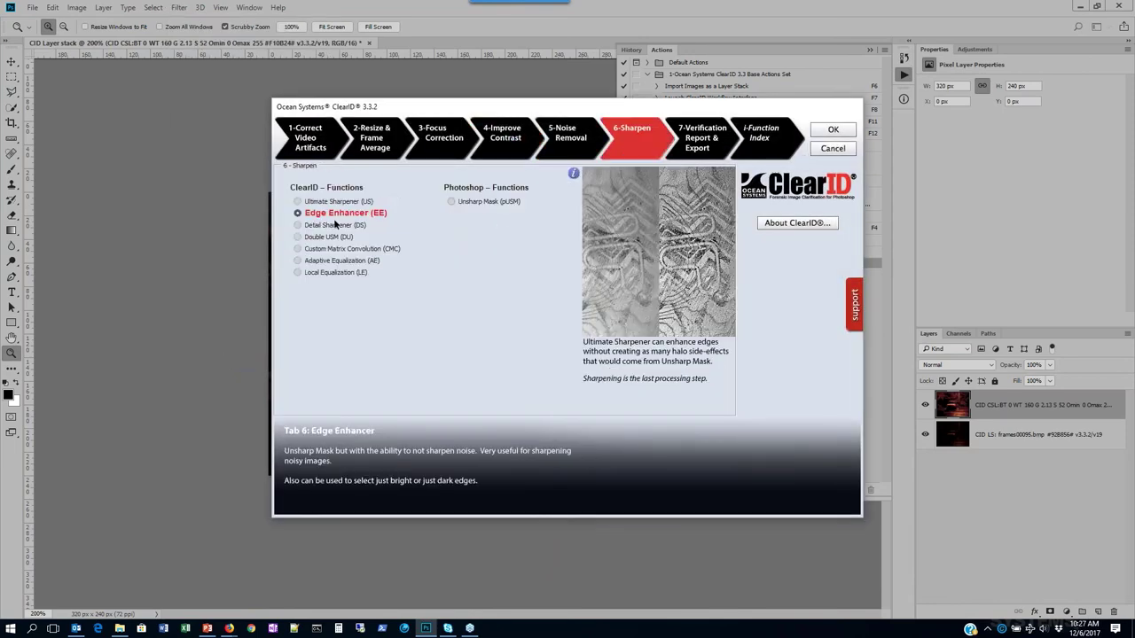
pyautogui.click(839, 132)
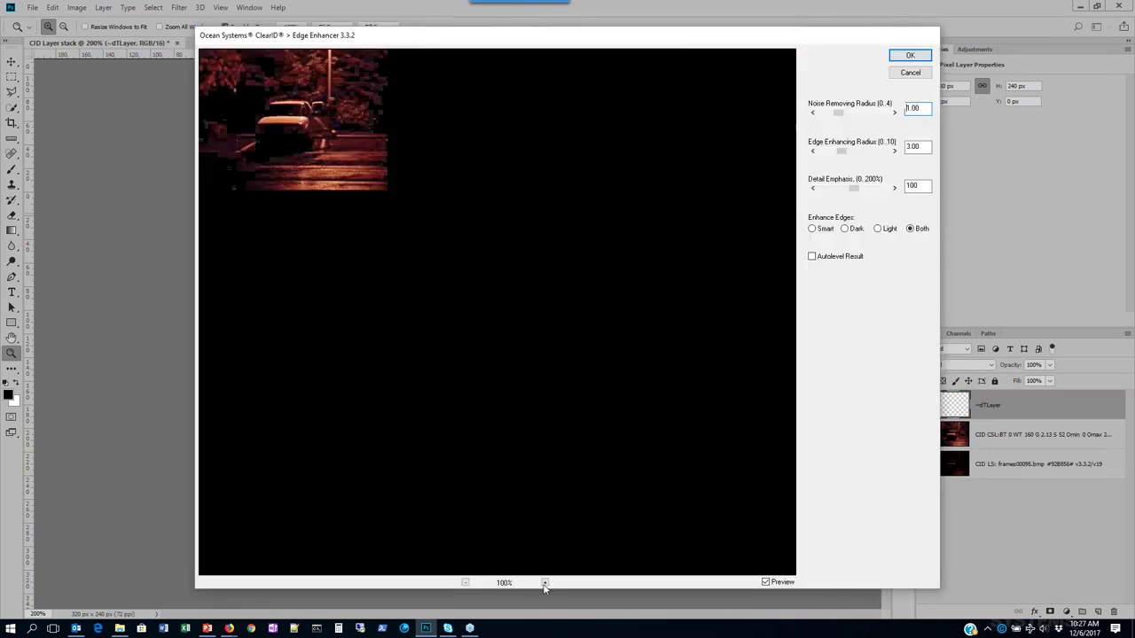
# - Sharpen the frame with a noise removing radius of 1.50 and an edge enhancing radius of 3.00, comparing the preview before applying
pyautogui.click(544, 583)
pyautogui.click(544, 584)
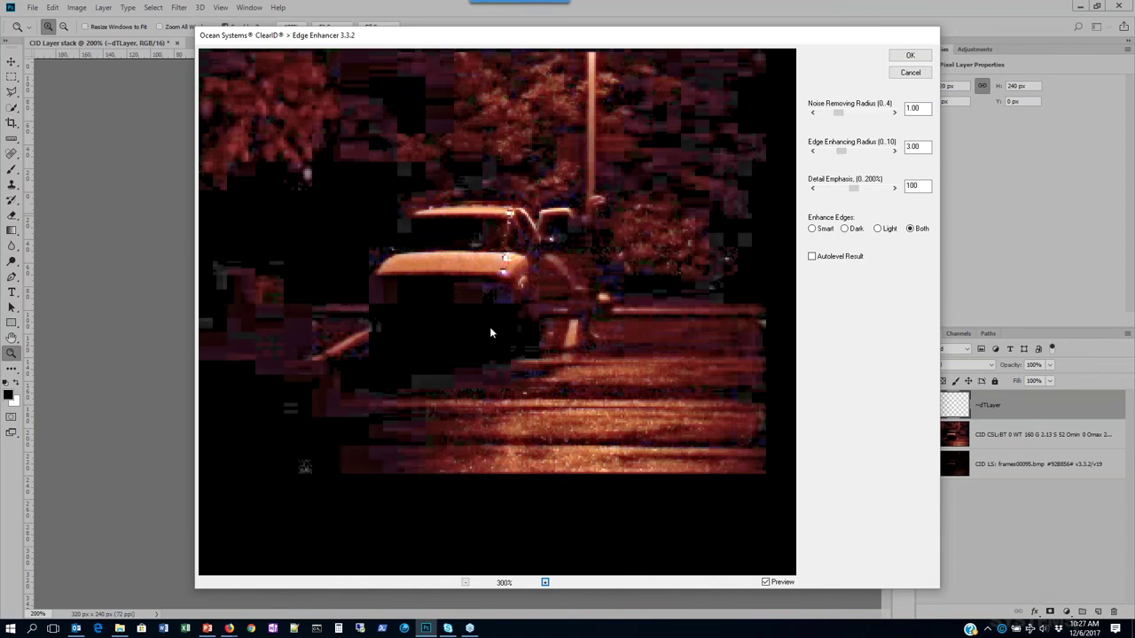
pyautogui.click(861, 113)
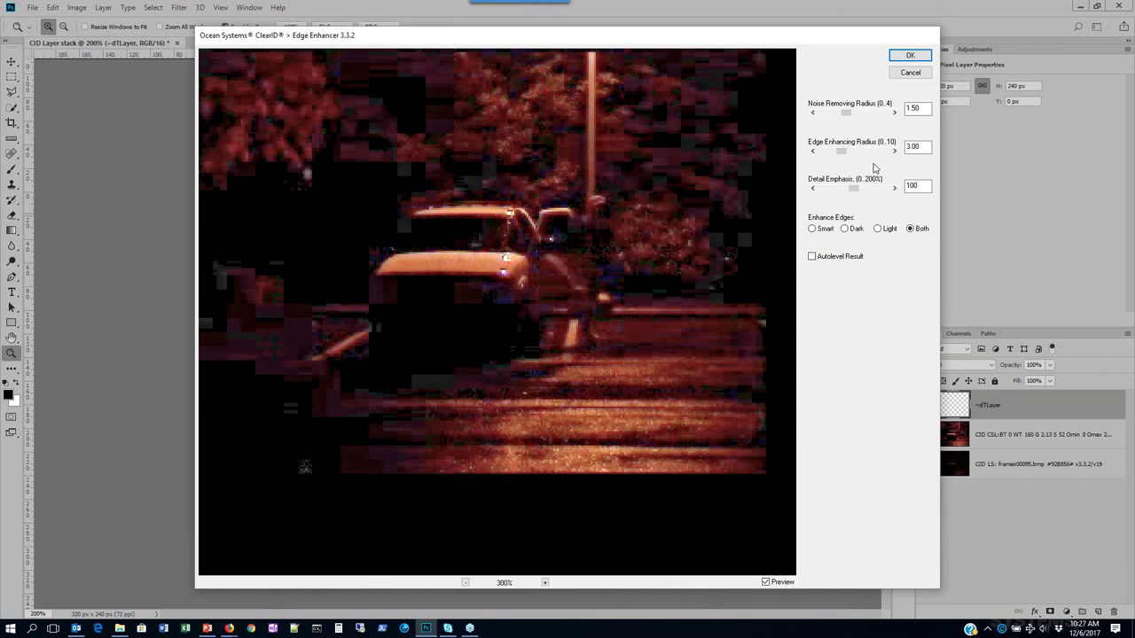
pyautogui.click(860, 152)
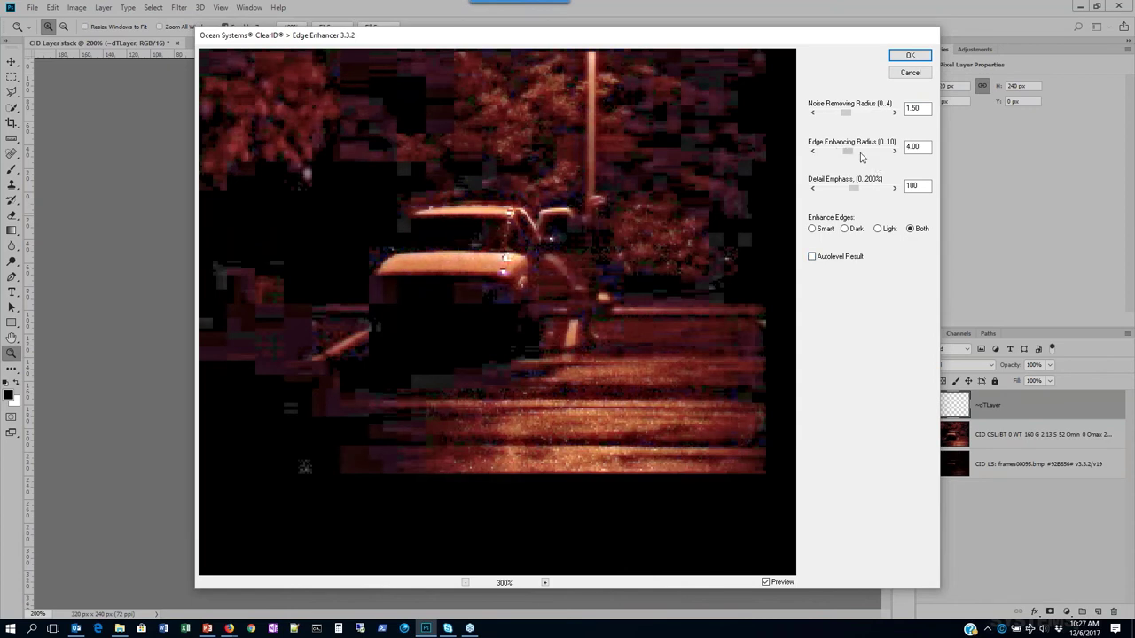
pyautogui.click(833, 152)
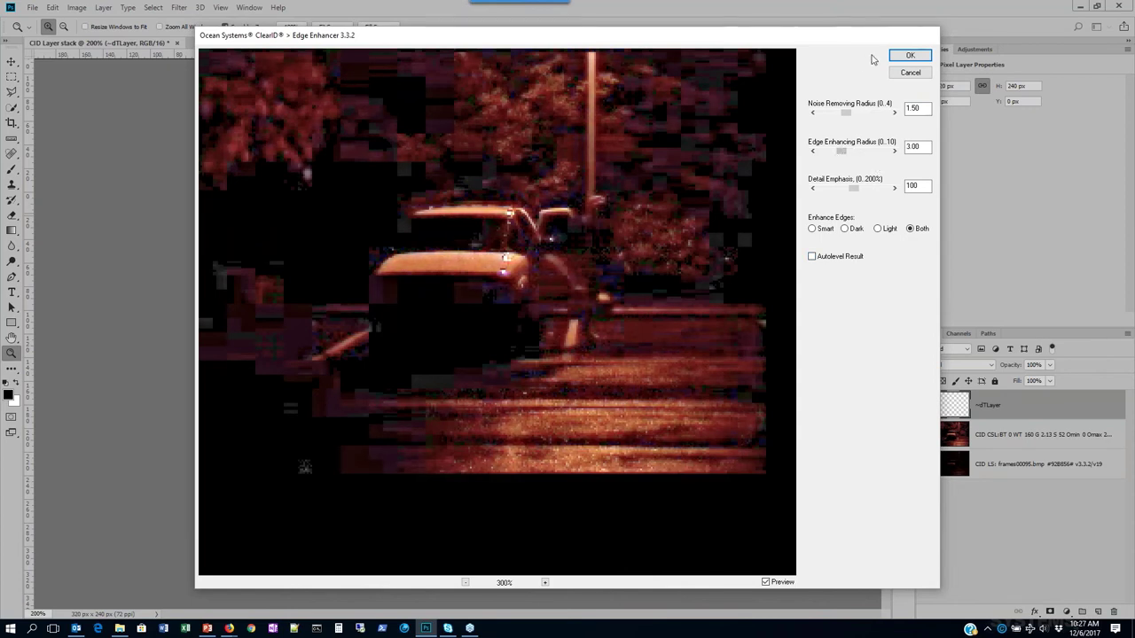
pyautogui.click(789, 584)
pyautogui.click(788, 583)
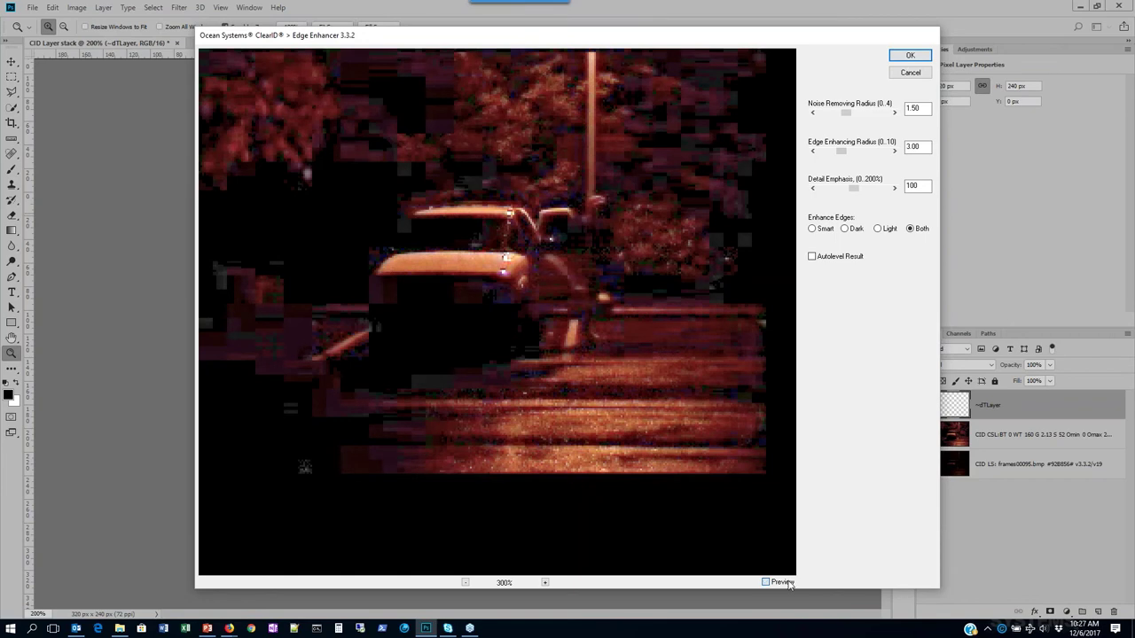
pyautogui.click(909, 56)
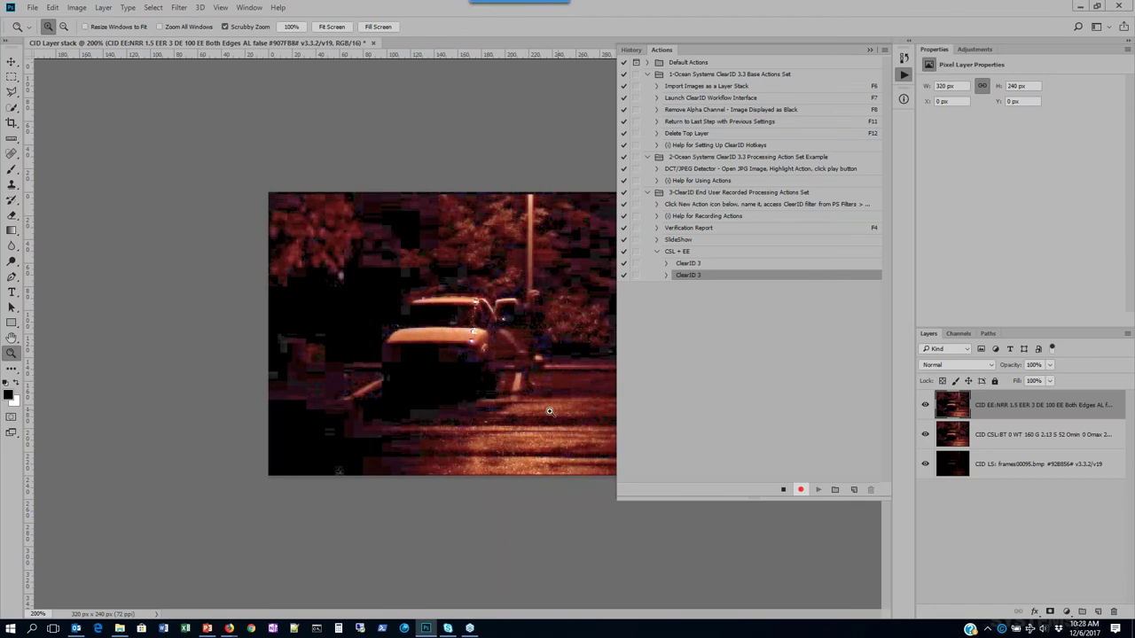
# - Stop recording the CSL + EE action and collapse its recorded steps
pyautogui.click(784, 491)
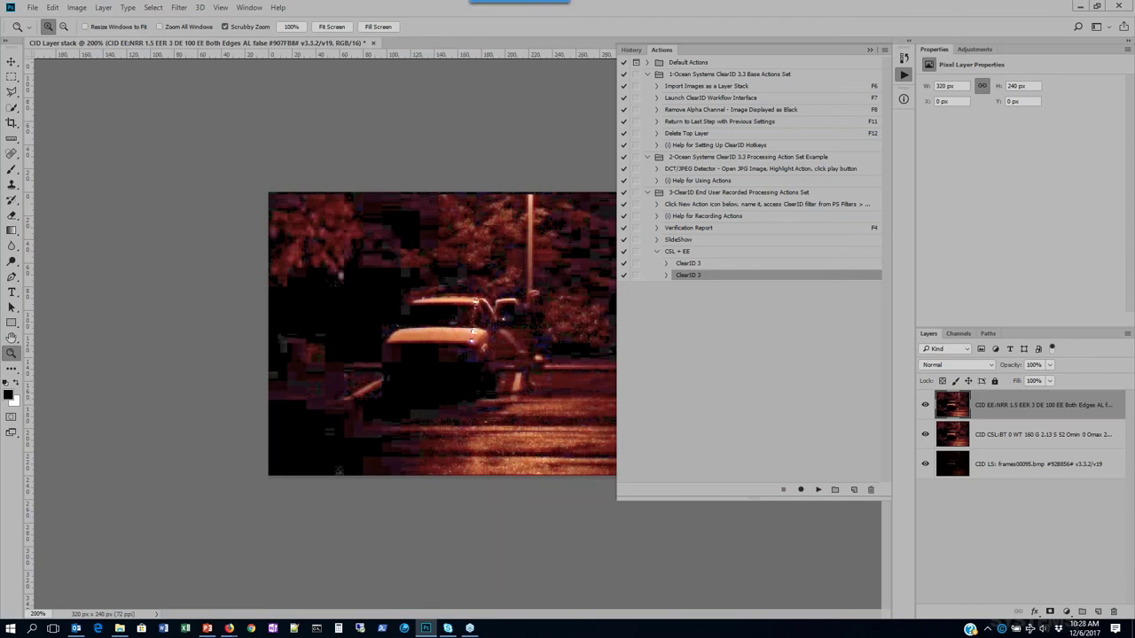
pyautogui.click(657, 252)
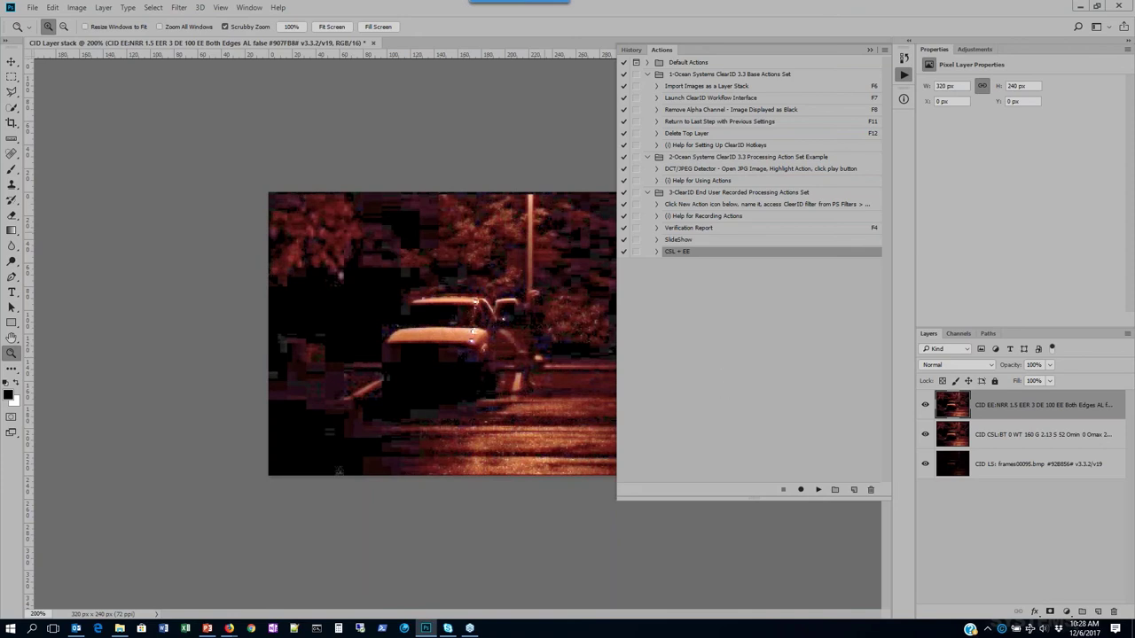
pyautogui.click(33, 8)
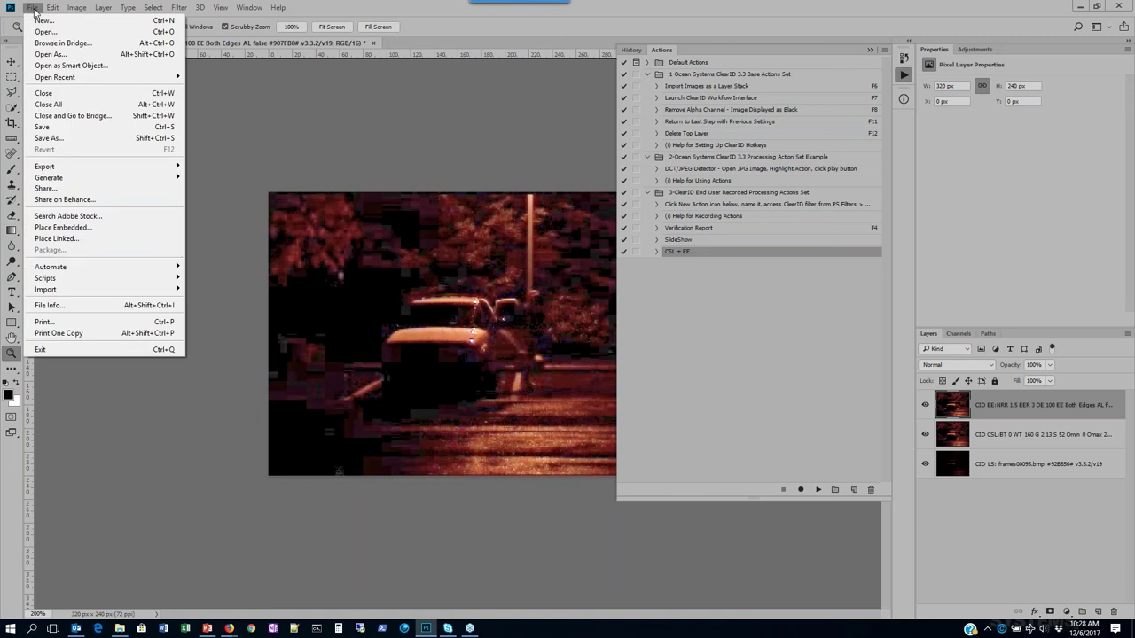
pyautogui.moveTo(69, 281)
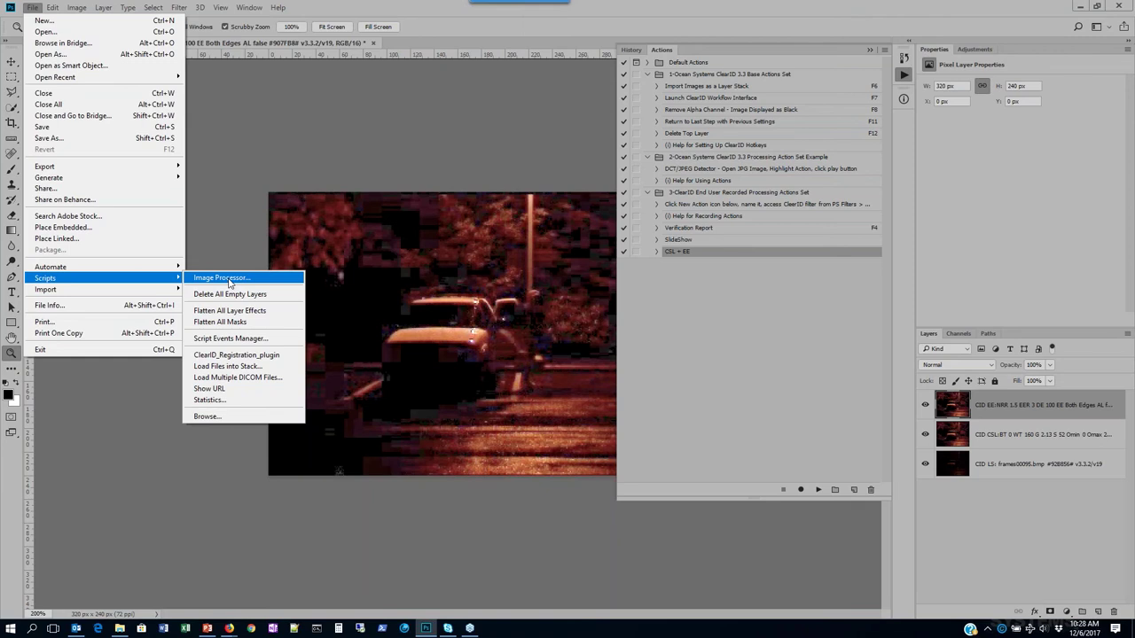
pyautogui.click(254, 202)
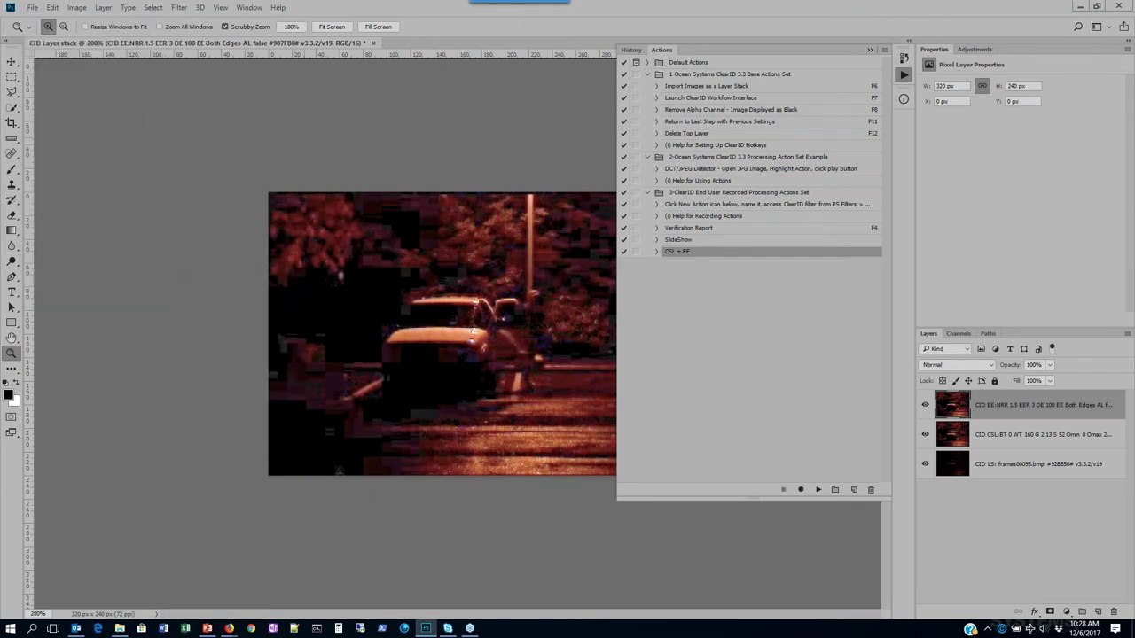
# - Create a new action set named Case 12345 and move the CSL + EE action into it
pyautogui.click(709, 324)
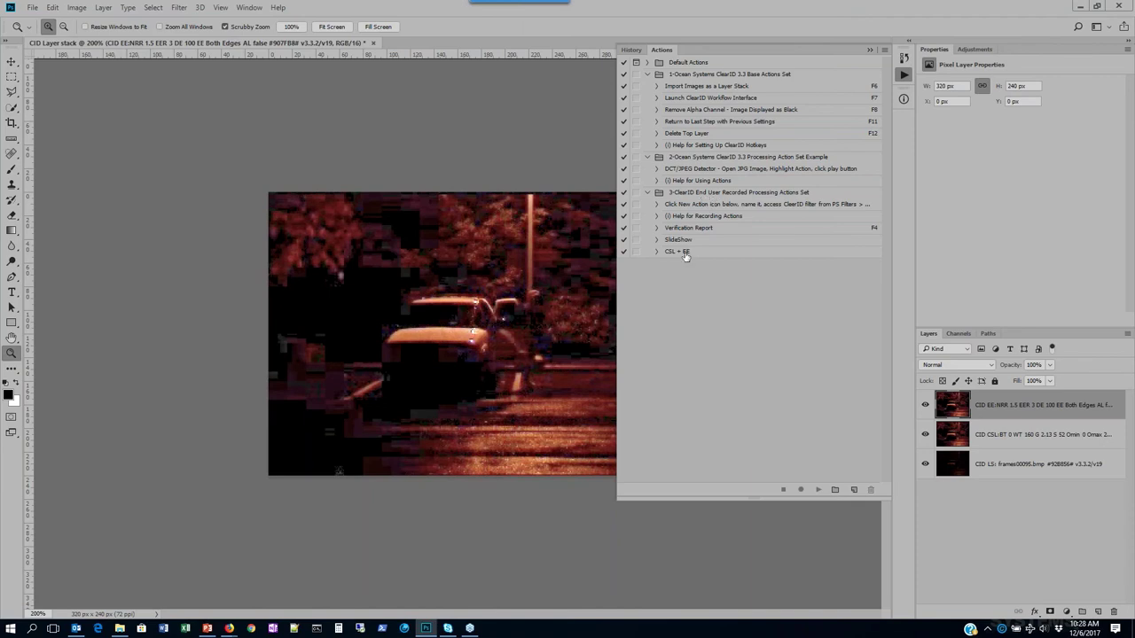
pyautogui.click(834, 490)
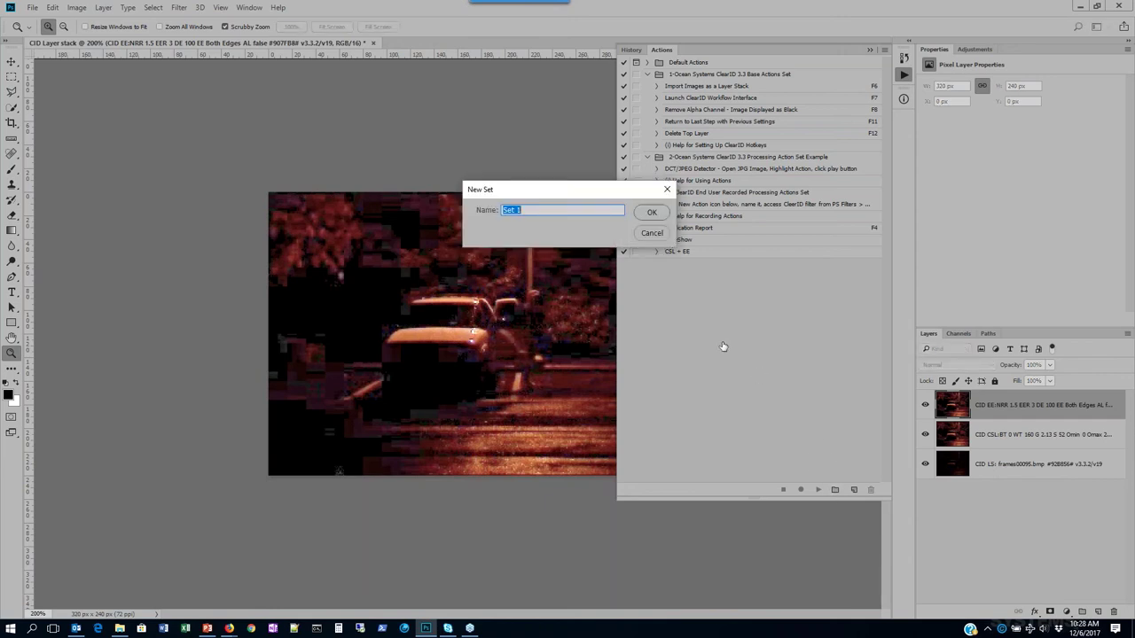
pyautogui.write('Case 12345')
pyautogui.click(663, 212)
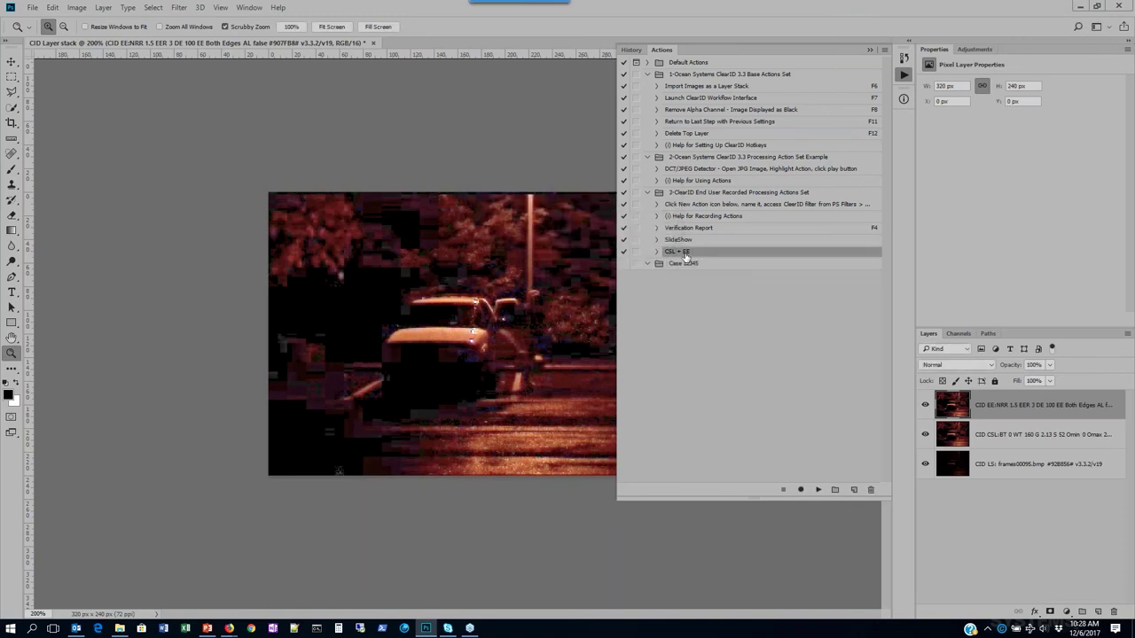
pyautogui.moveTo(685, 256); pyautogui.dragTo(687, 264)
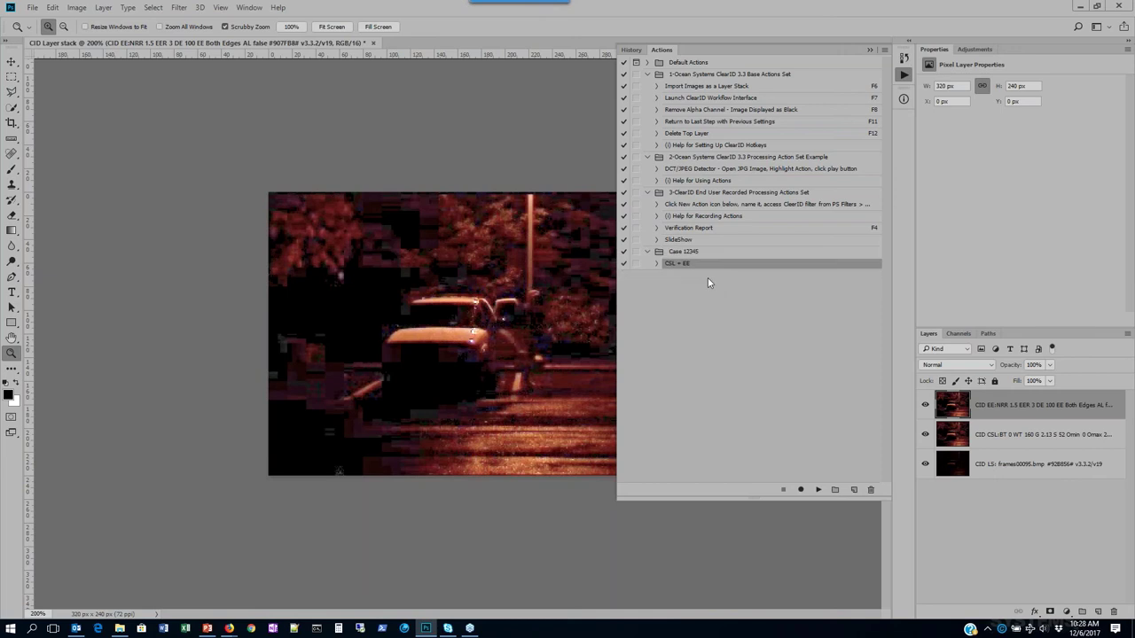
# - Save the Case 12345 action set as Case 12345.atn in the Case 12345 folder on the desktop
pyautogui.click(715, 253)
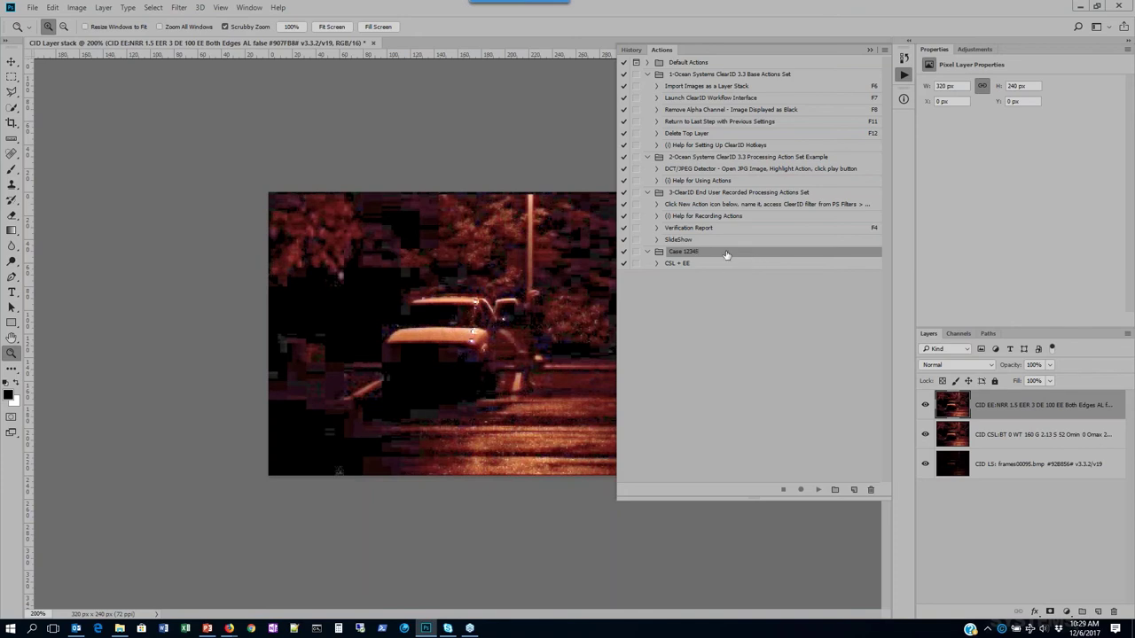
pyautogui.click(884, 50)
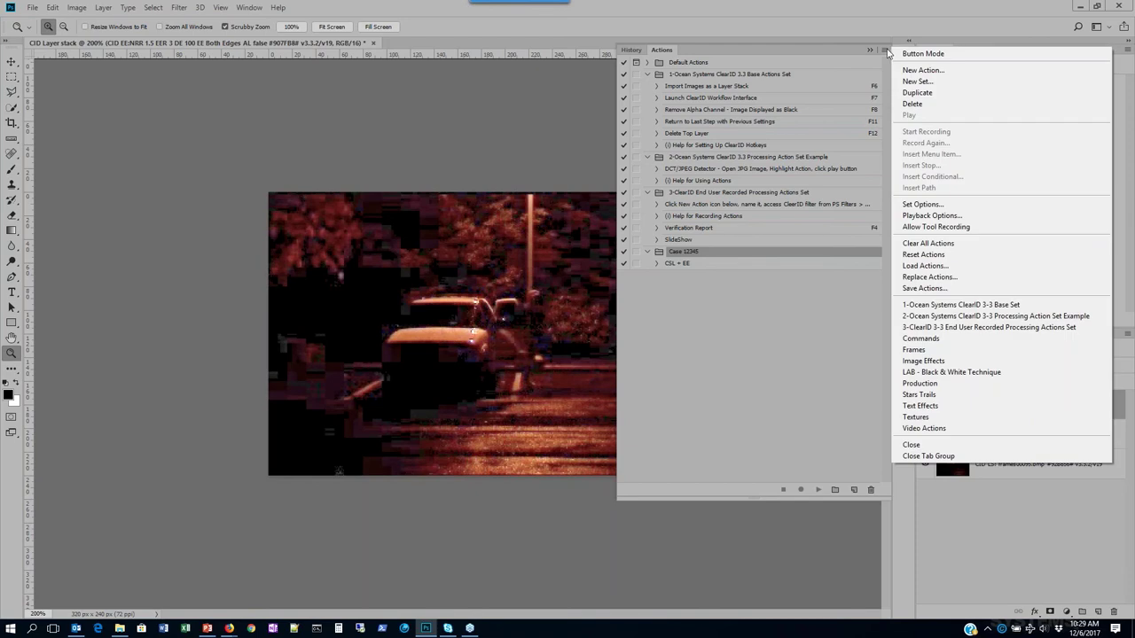
pyautogui.click(943, 288)
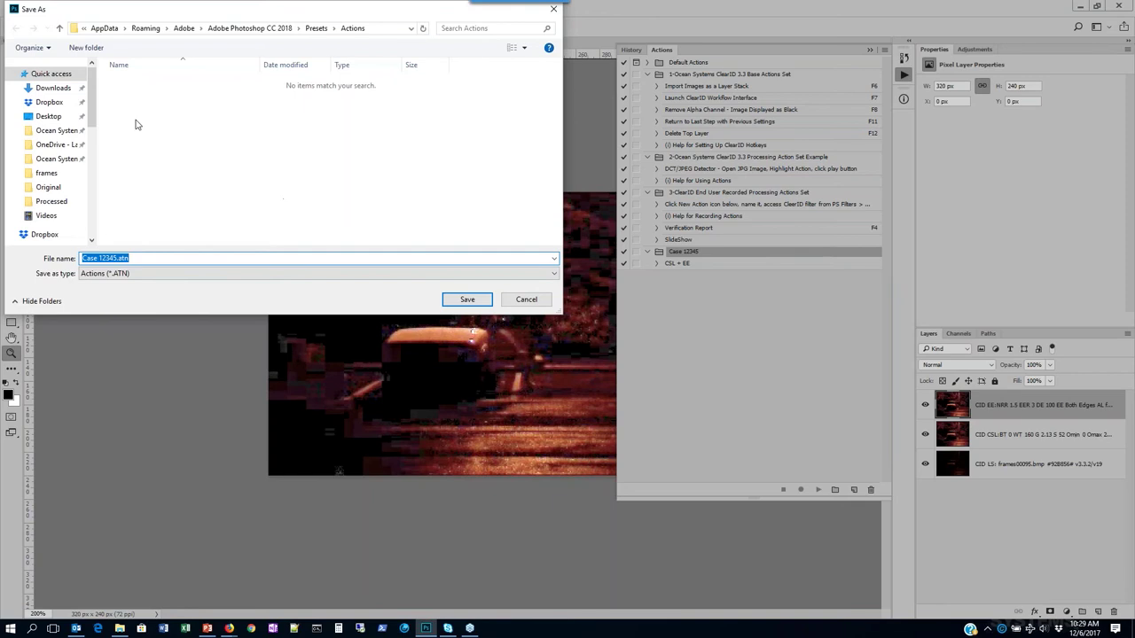
pyautogui.click(50, 116)
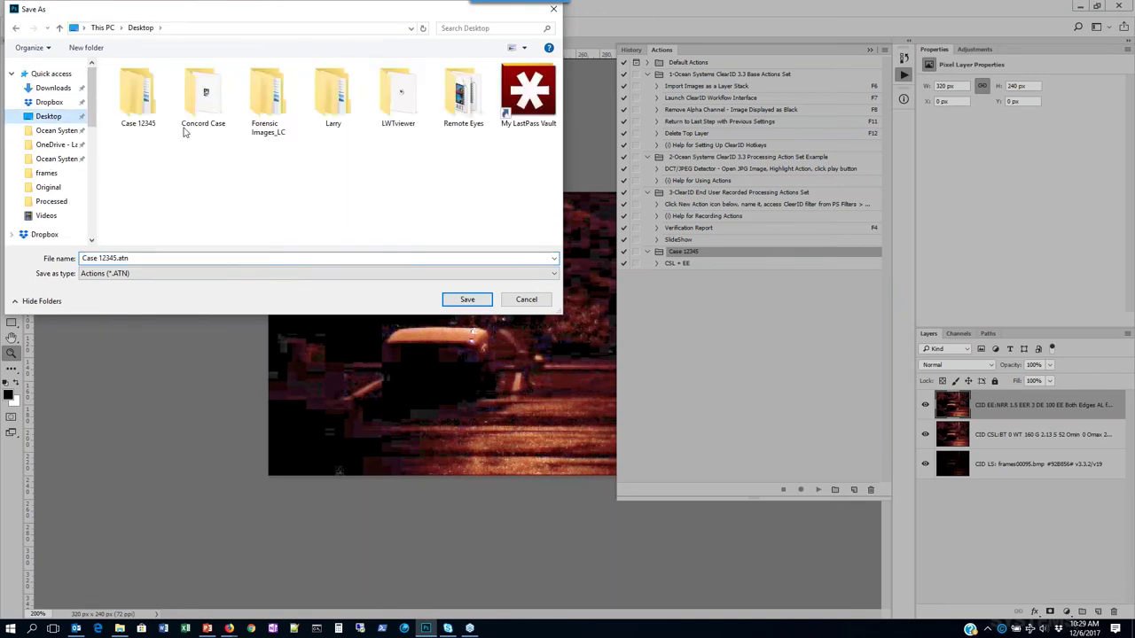
pyautogui.doubleClick(140, 99)
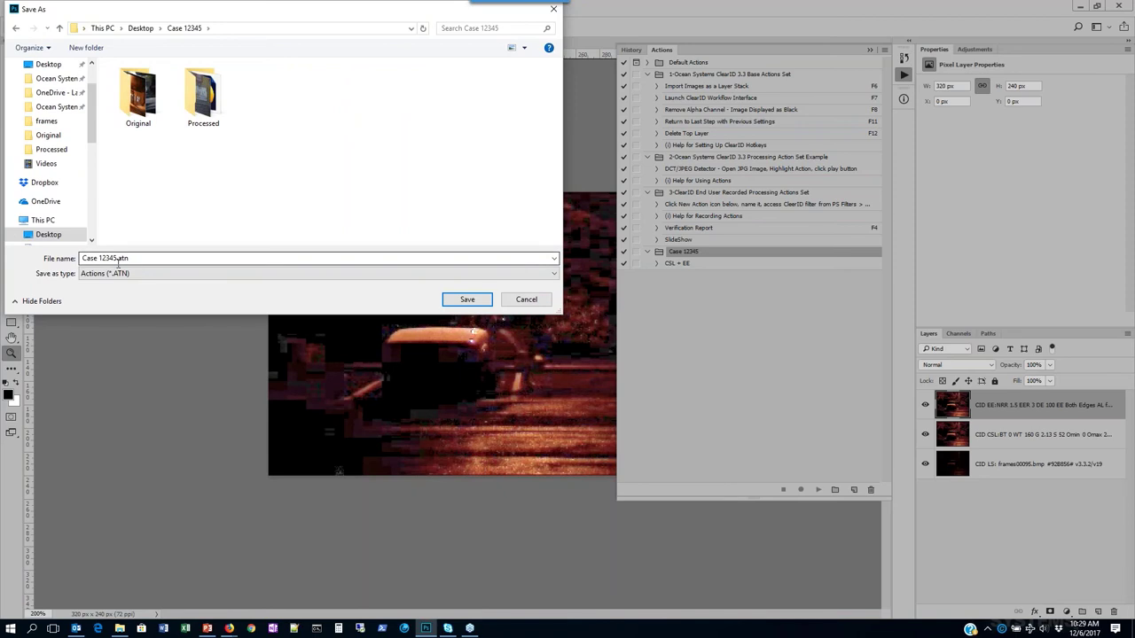
pyautogui.click(467, 300)
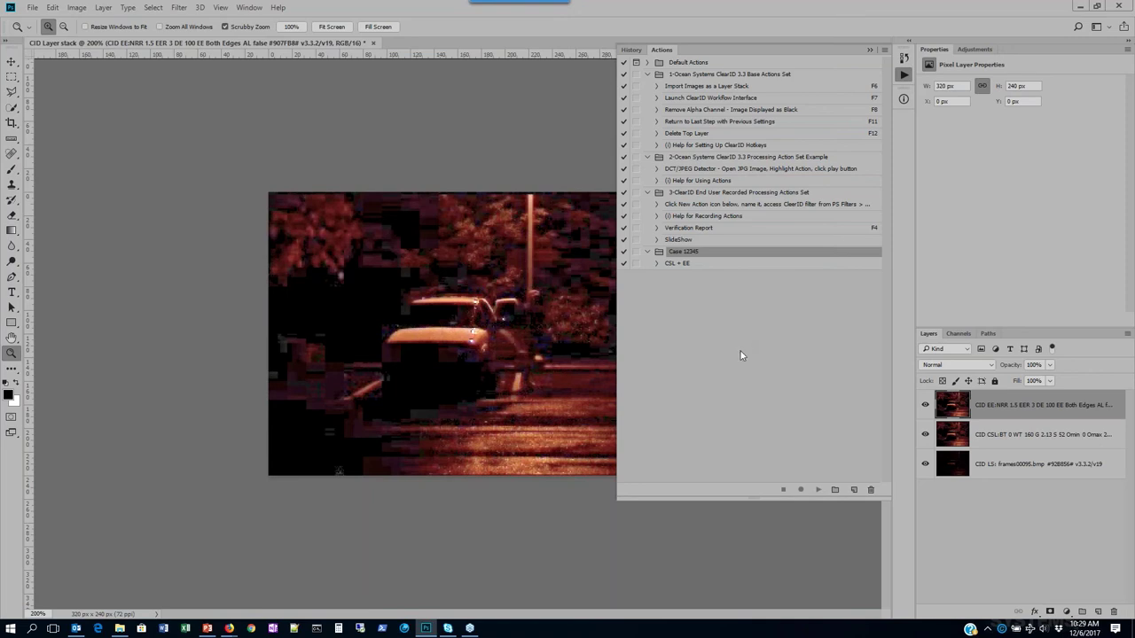
# - Close the CID Layer stack document without saving it and launch the Image Processor script
pyautogui.click(373, 42)
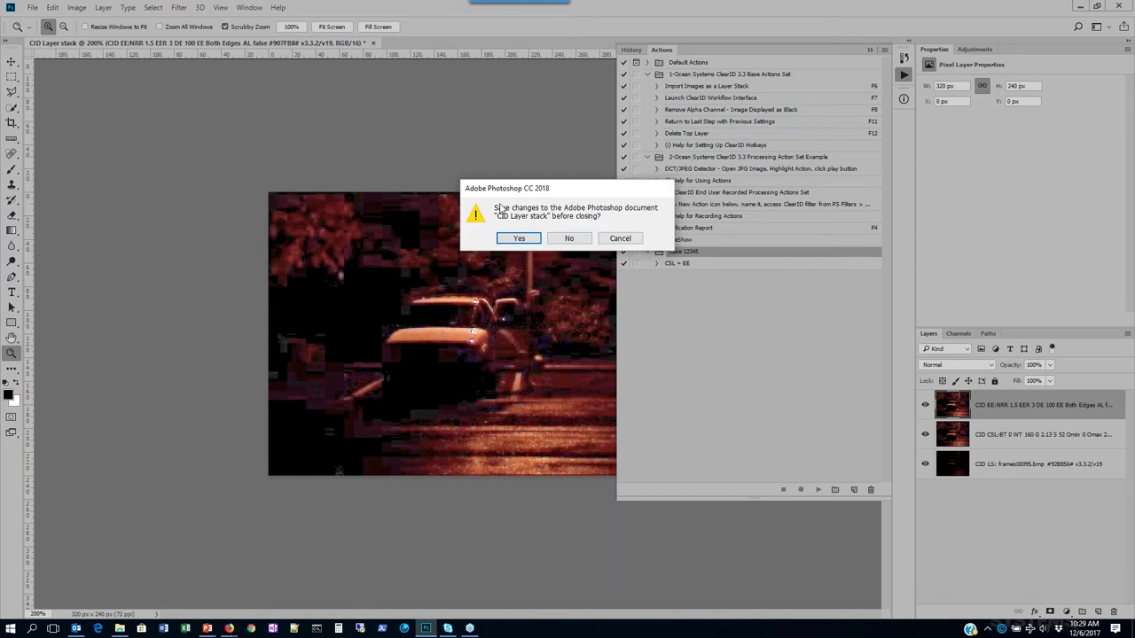
pyautogui.click(569, 239)
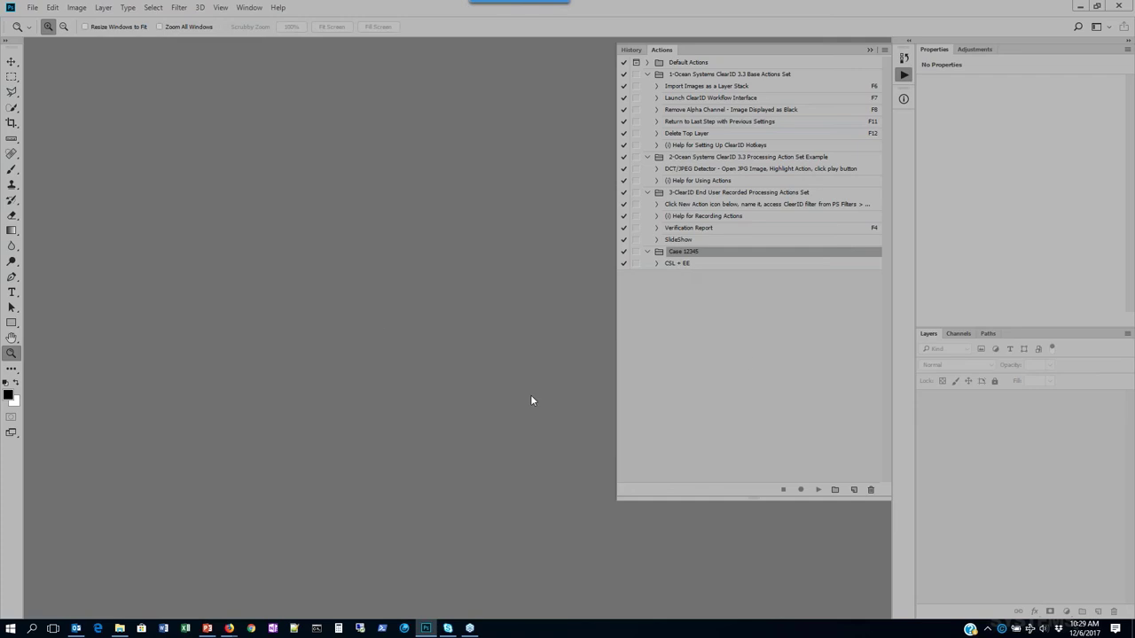
pyautogui.click(32, 7)
pyautogui.moveTo(85, 281)
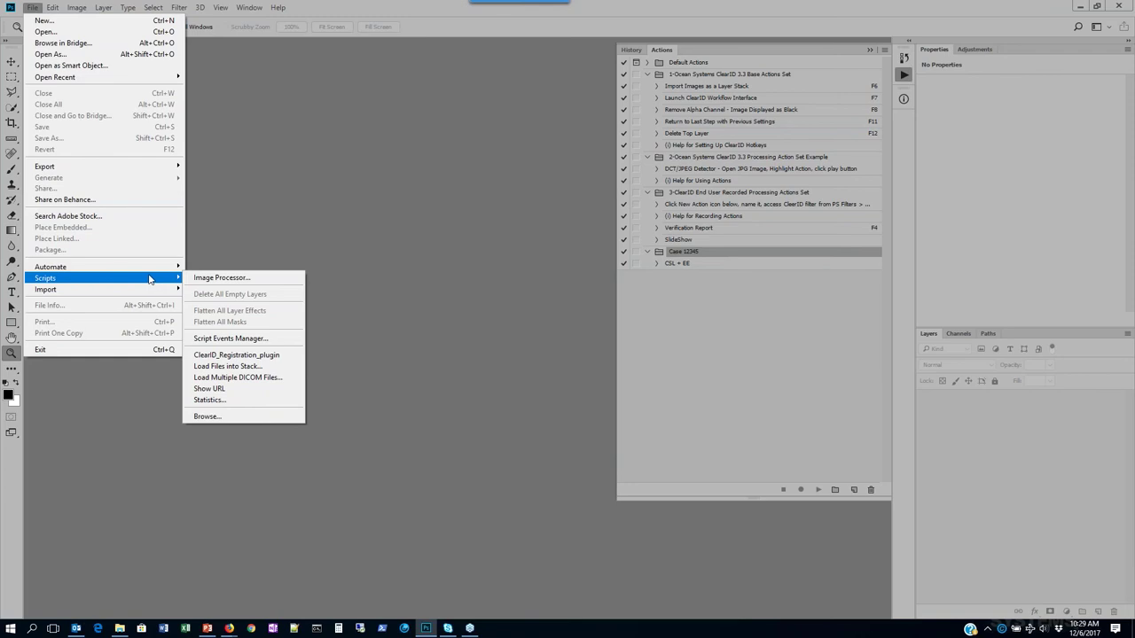
pyautogui.click(209, 279)
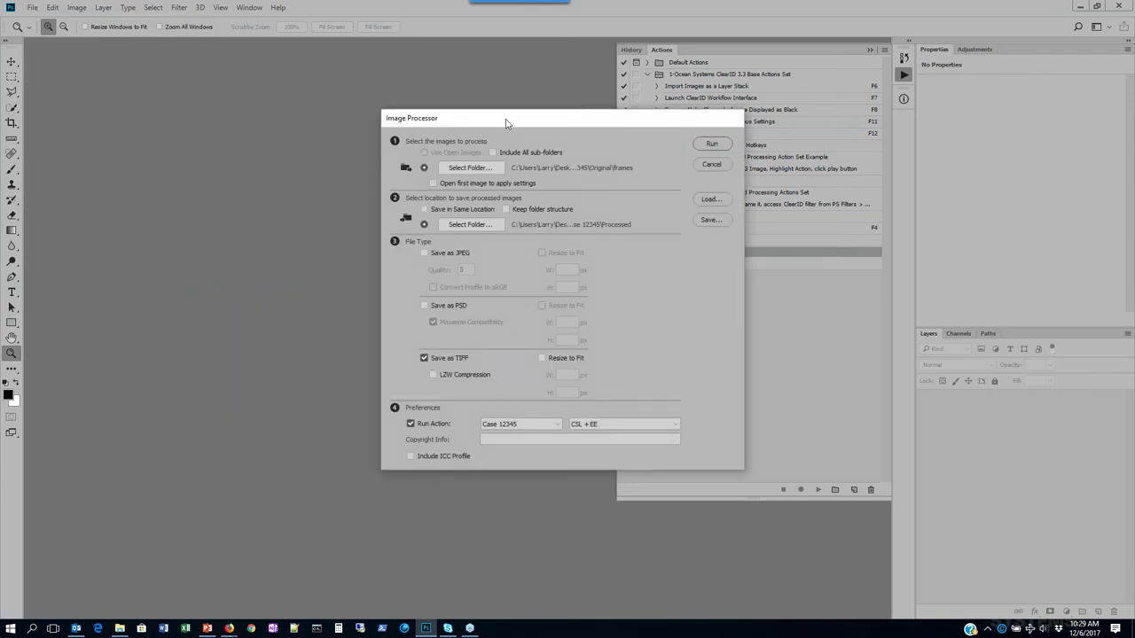
pyautogui.moveTo(507, 123); pyautogui.dragTo(282, 100)
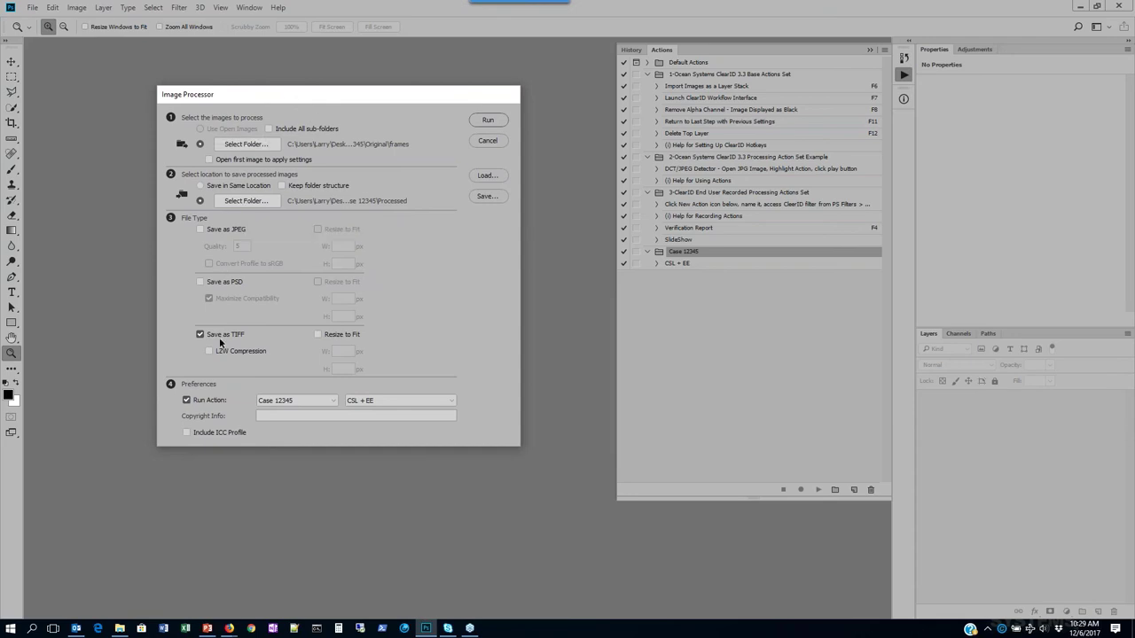
# - Use the case's Original\frames folder as the Image Processor source and the Case 12345 Processed folder as the destination
pyautogui.click(251, 147)
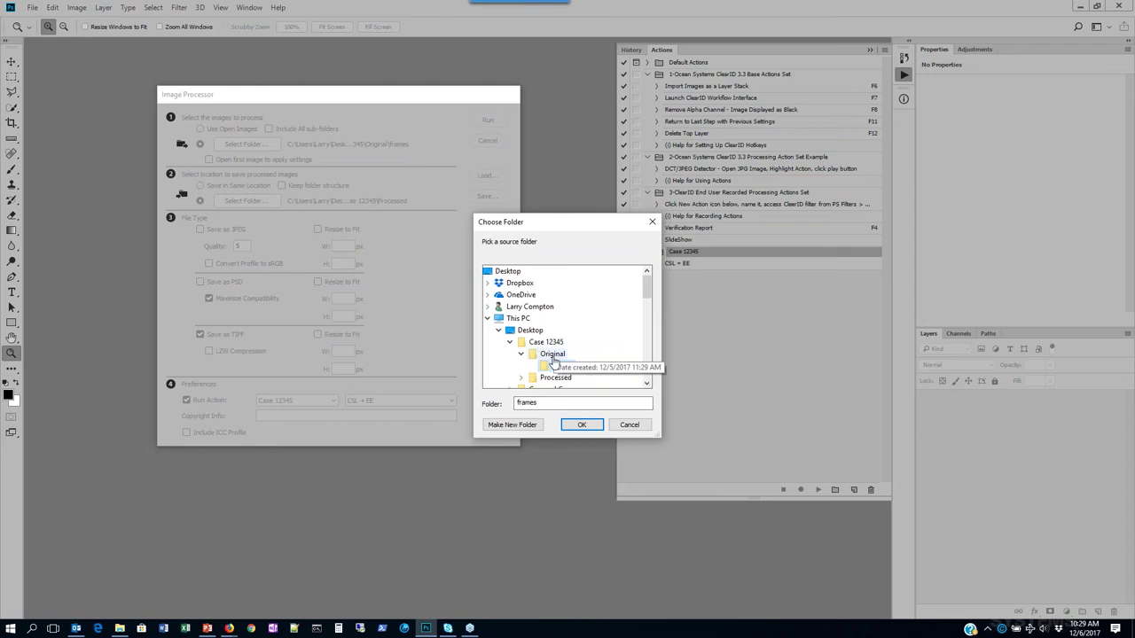
pyautogui.click(582, 425)
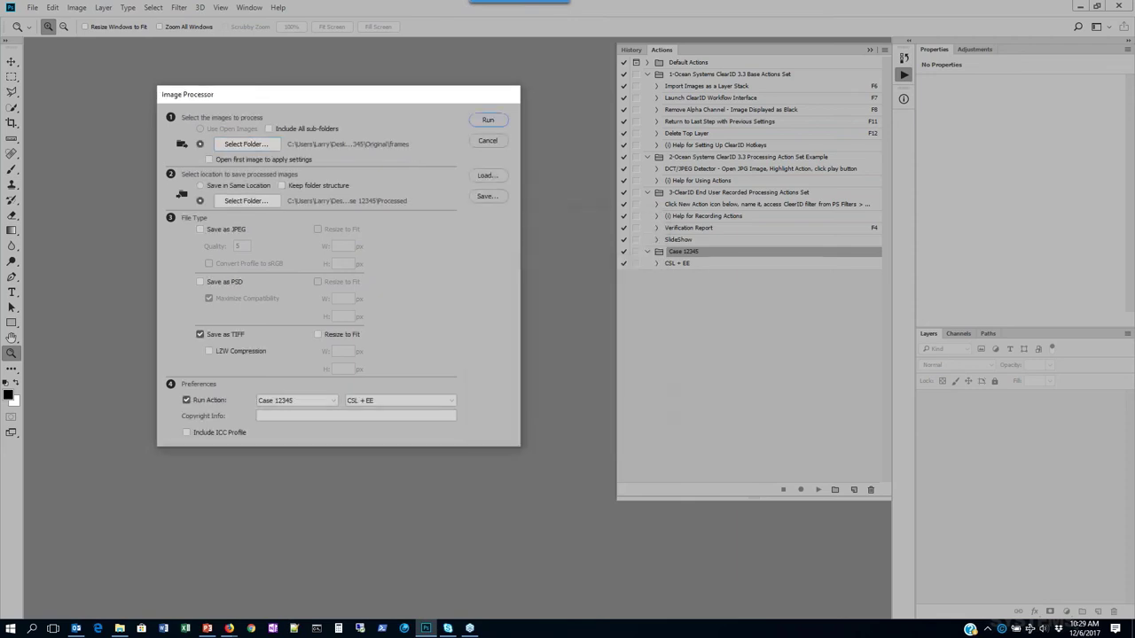
pyautogui.click(275, 201)
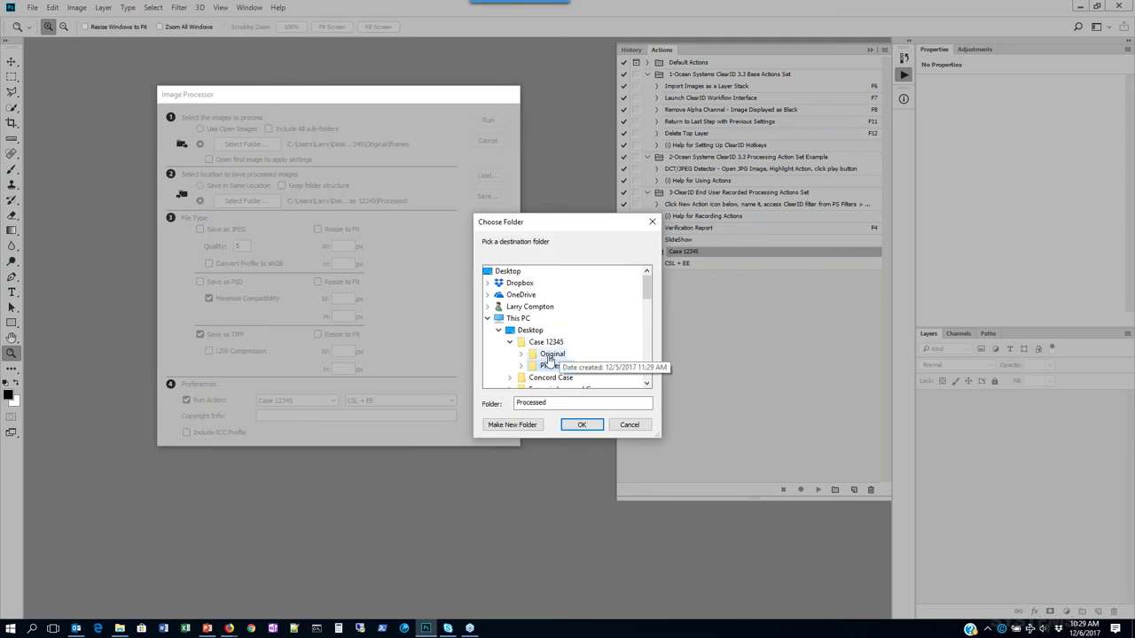
pyautogui.click(581, 425)
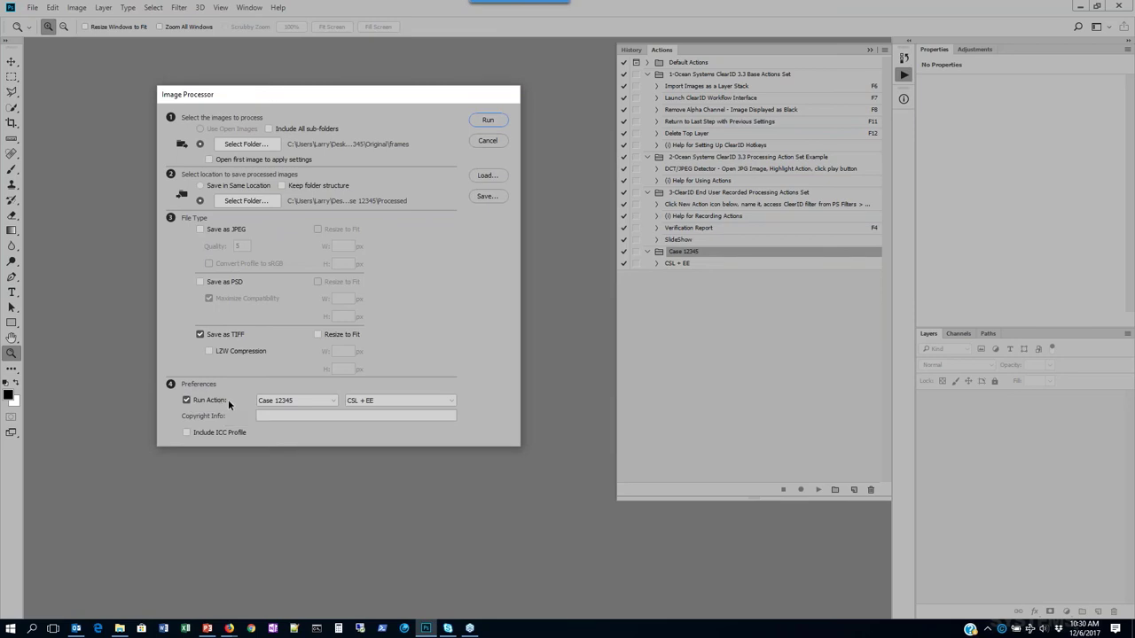
# - Select the Case 12345 action set and run the Image Processor with its CSL + EE action, saving as TIFF
pyautogui.click(277, 404)
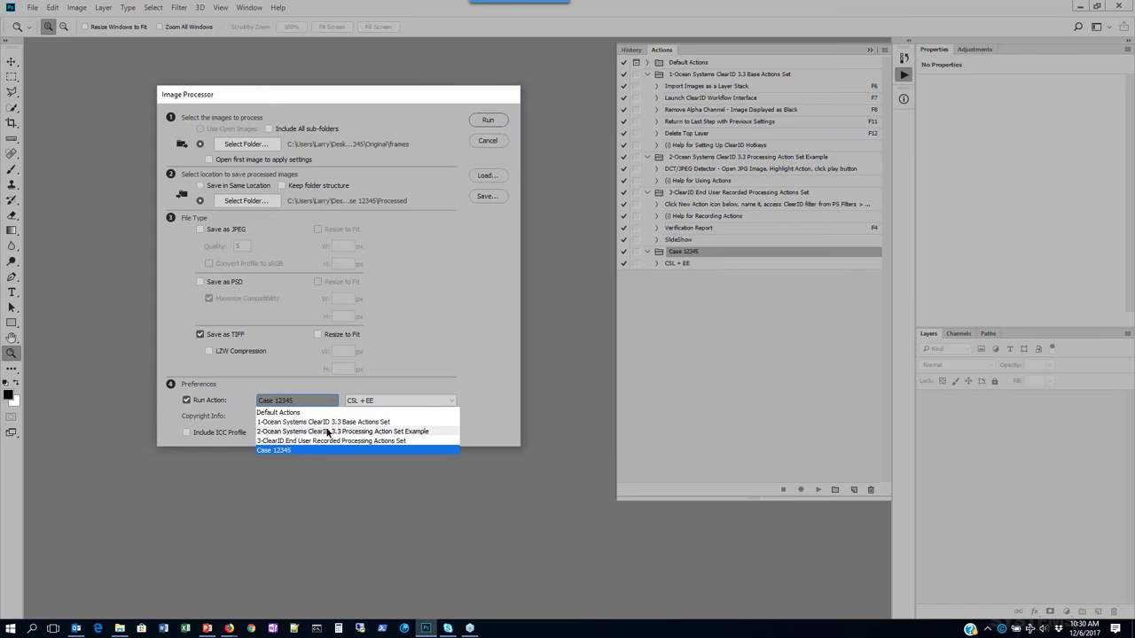
pyautogui.click(330, 449)
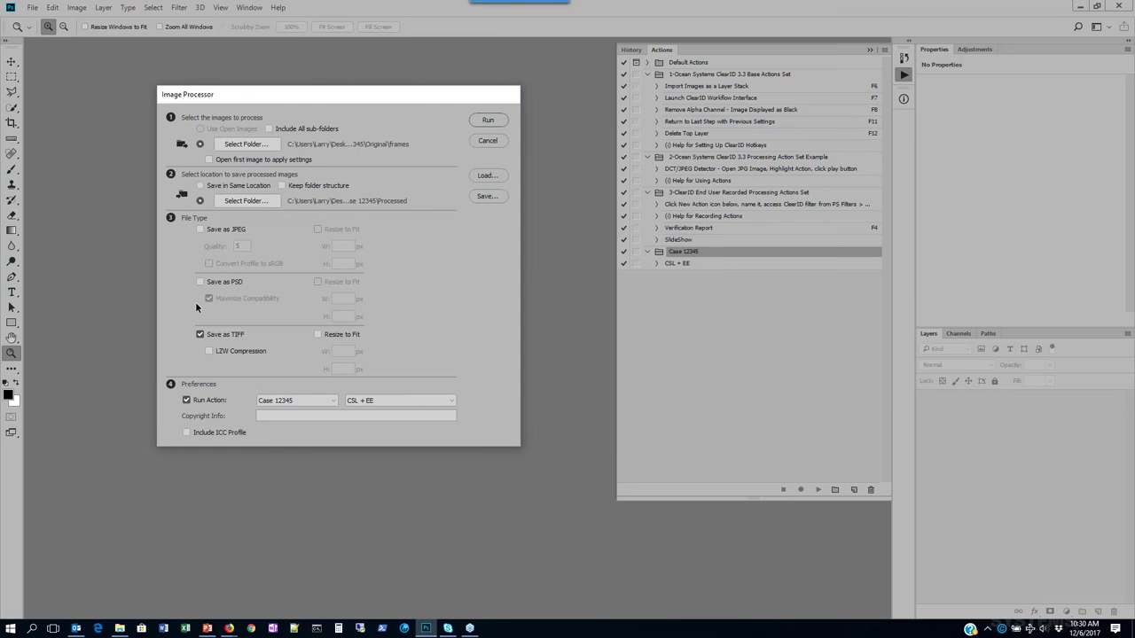
pyautogui.click(497, 119)
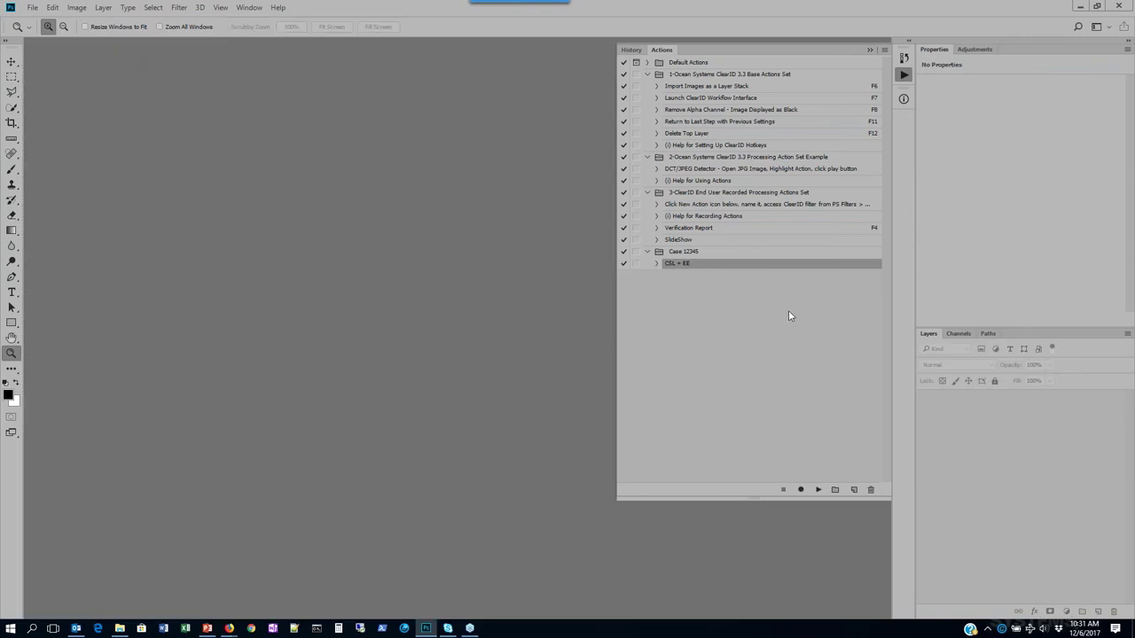
# - Minimize the open windows, including the presentation and web browser, to clear the desktop, and return to Photoshop
pyautogui.click(1080, 7)
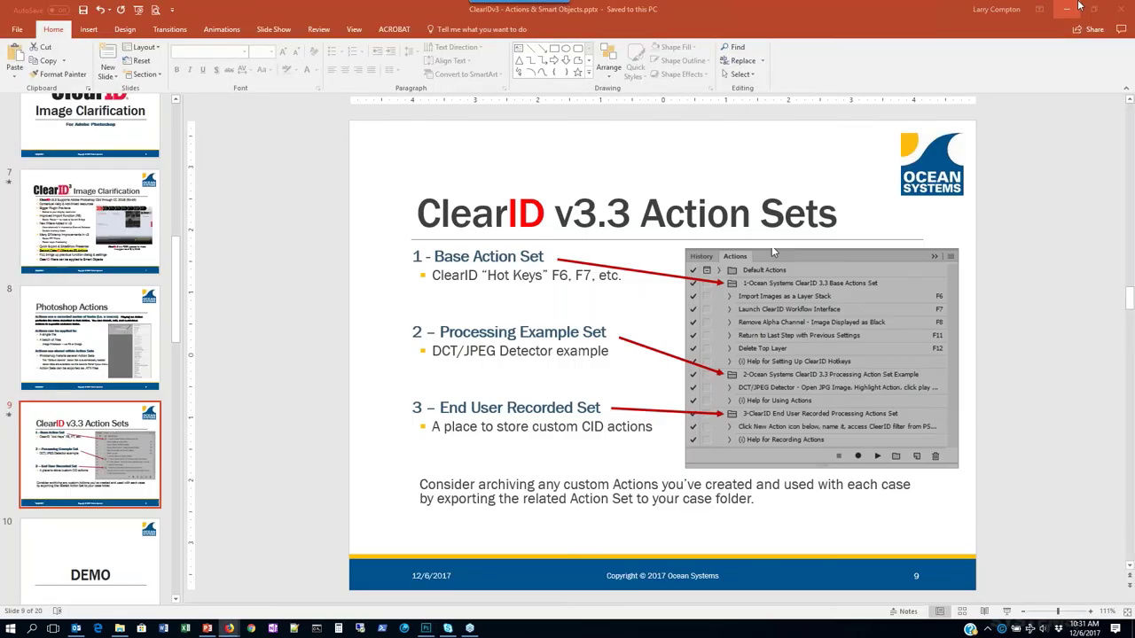
pyautogui.click(1070, 7)
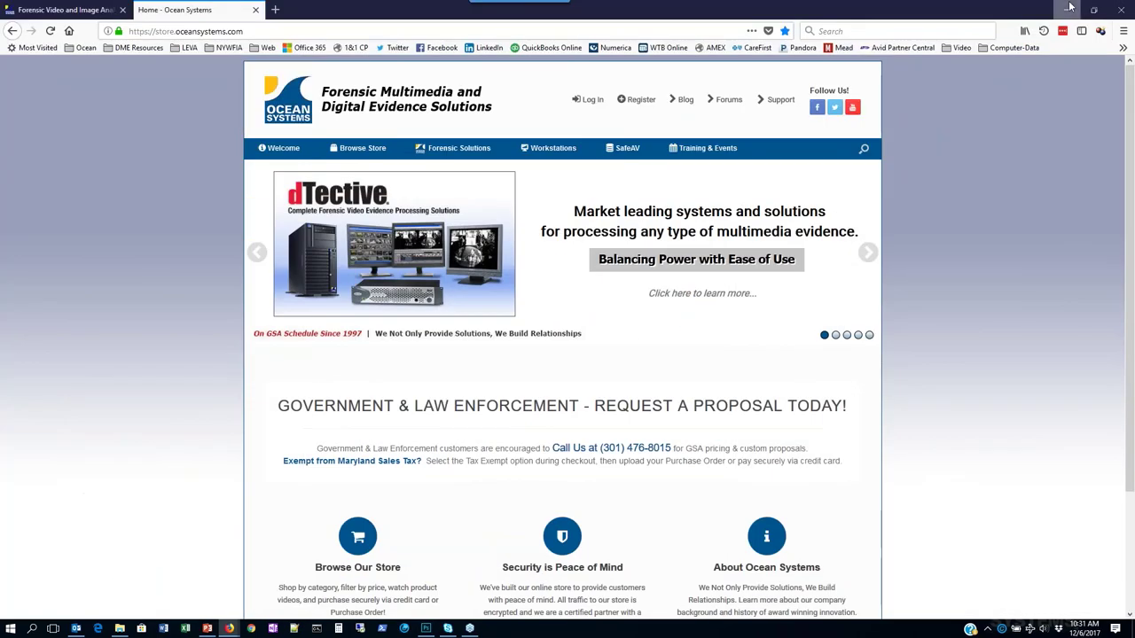
pyautogui.click(1070, 7)
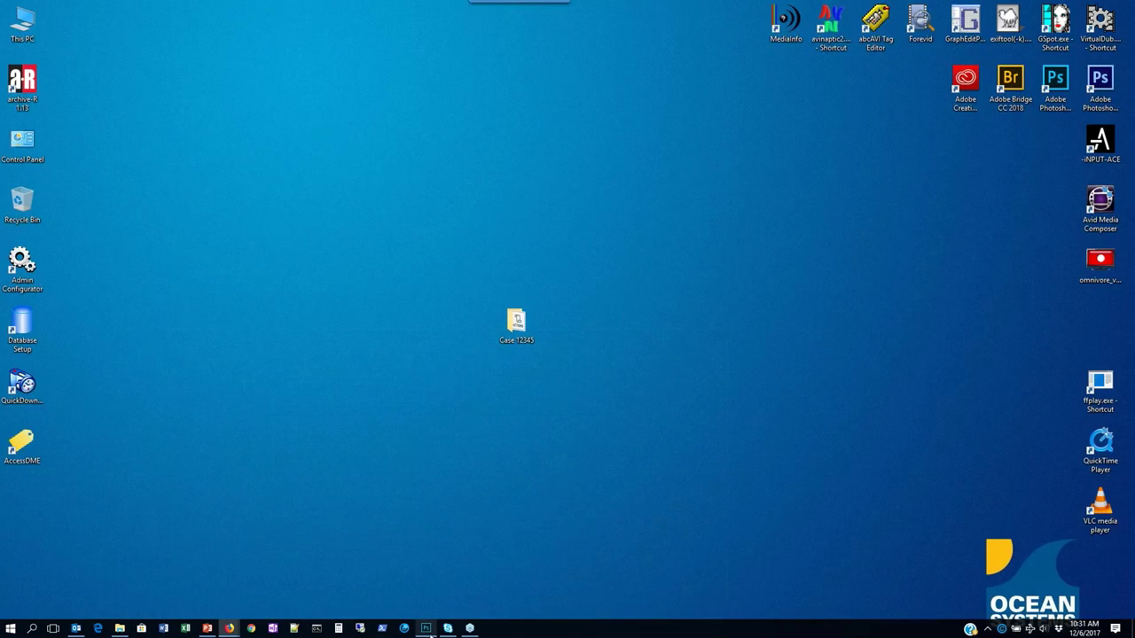
pyautogui.click(426, 628)
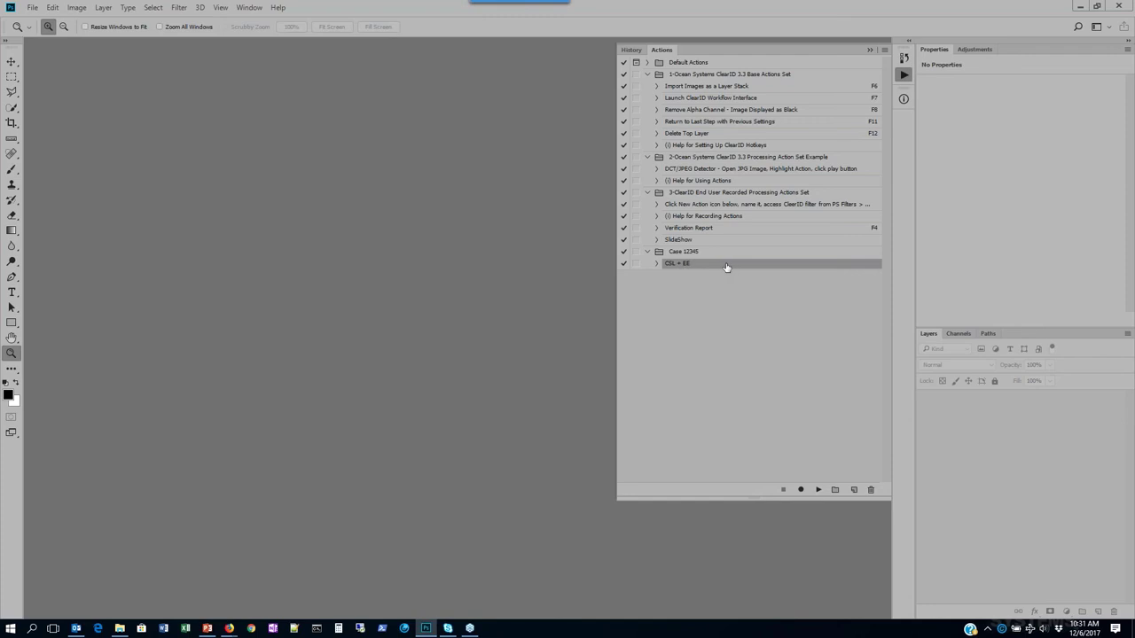
# - Examine the function key and color assigned in the Verification Report action's options, leaving them unchanged
pyautogui.doubleClick(680, 264)
pyautogui.click(687, 285)
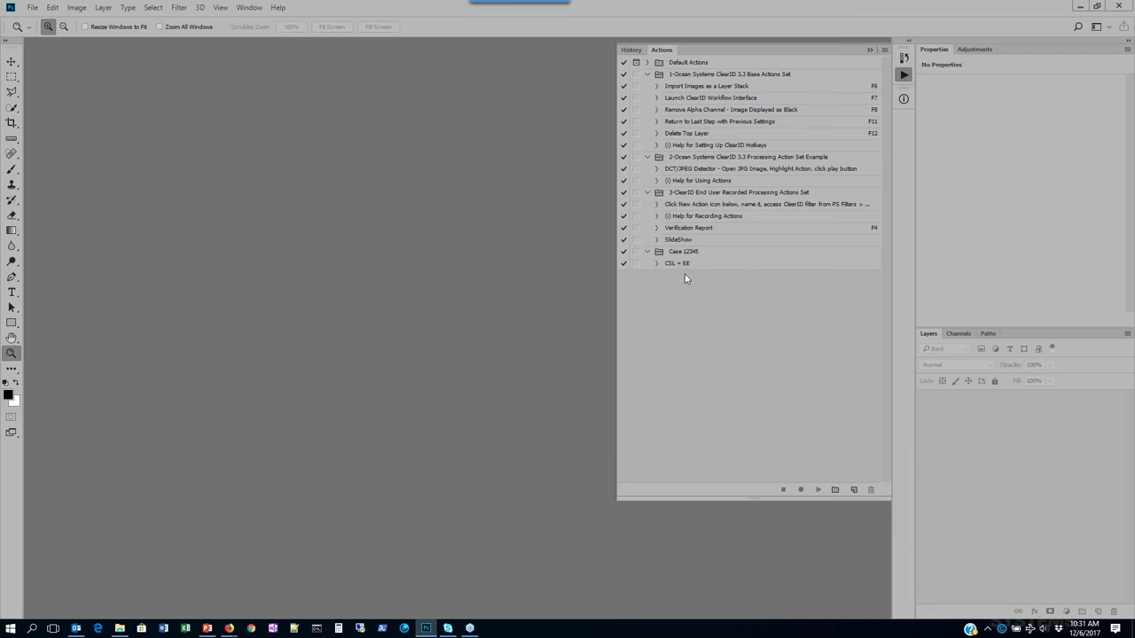
pyautogui.doubleClick(688, 228)
pyautogui.click(713, 320)
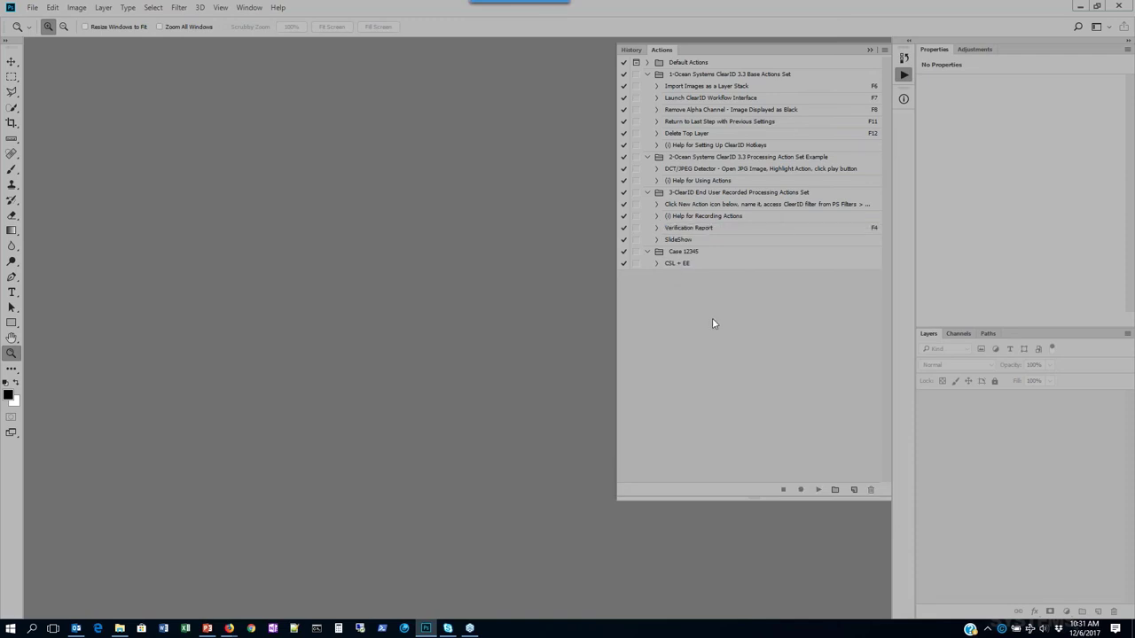
pyautogui.click(785, 232)
pyautogui.doubleClick(786, 232)
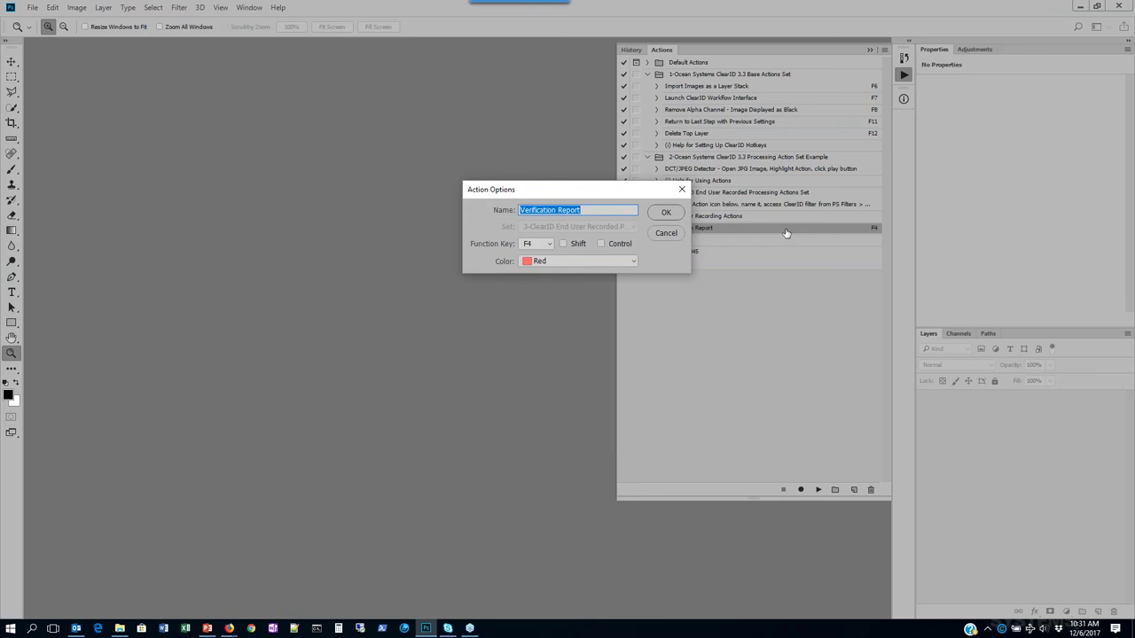
pyautogui.click(666, 233)
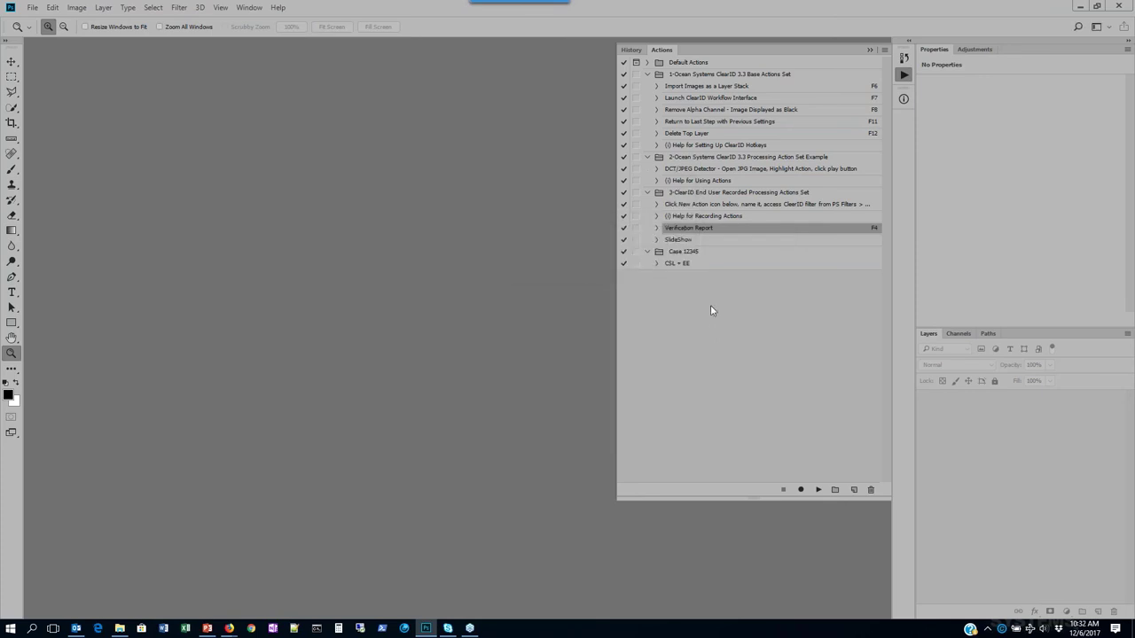
pyautogui.click(884, 50)
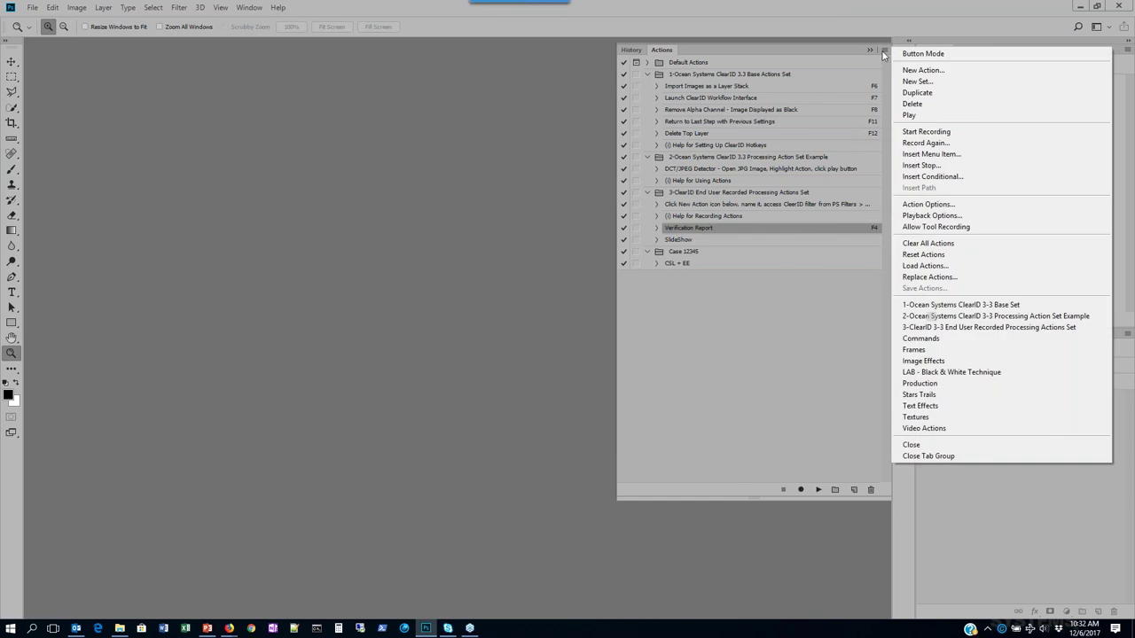
pyautogui.click(938, 206)
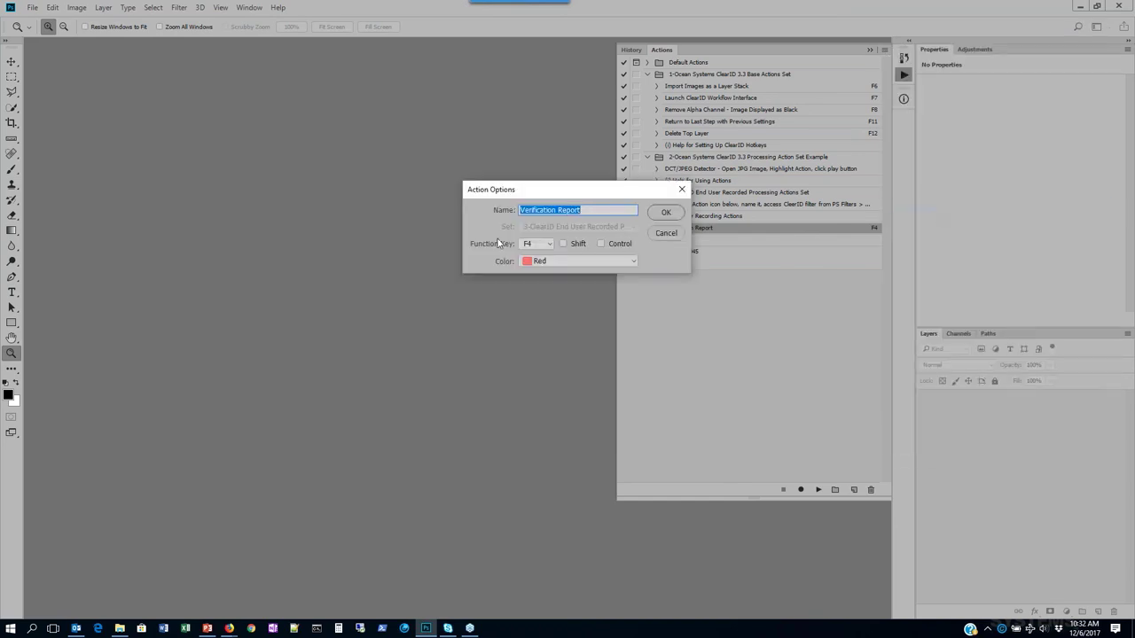
pyautogui.click(678, 233)
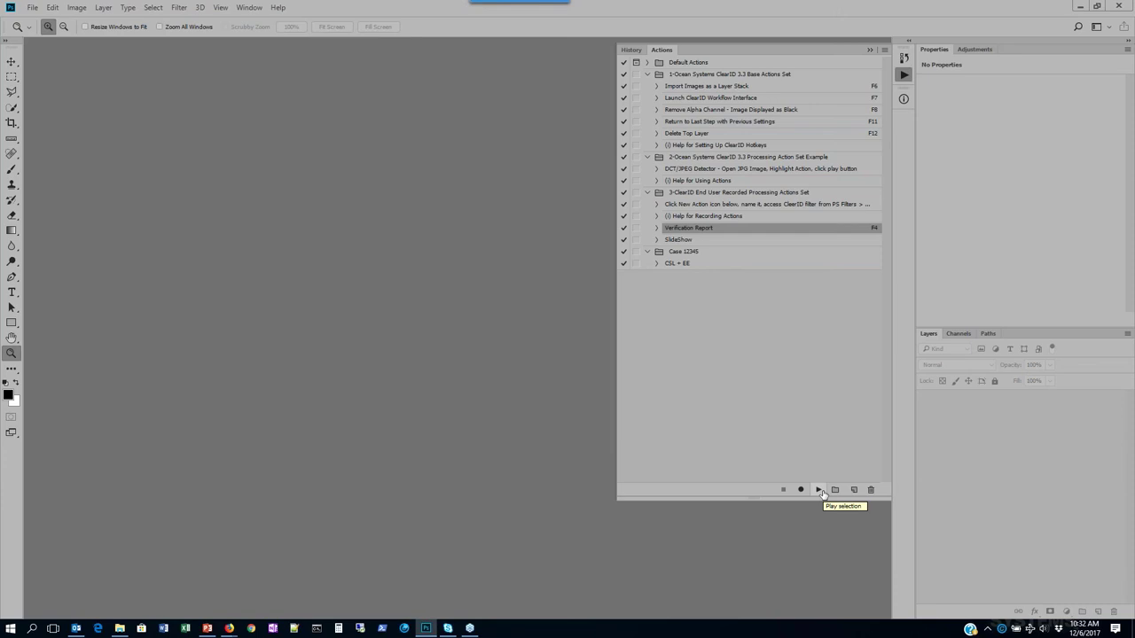
# - Switch to the desktop and inspect the batch-processed frames in the Case 12345 Processed\TIFF folder
pyautogui.click(1082, 6)
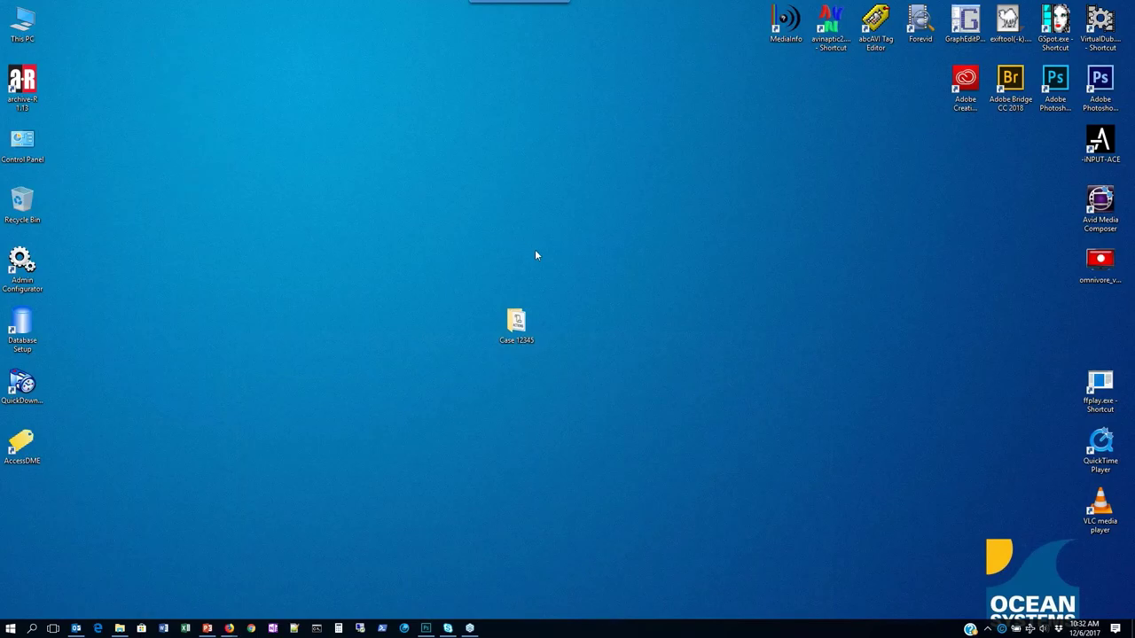
pyautogui.doubleClick(519, 324)
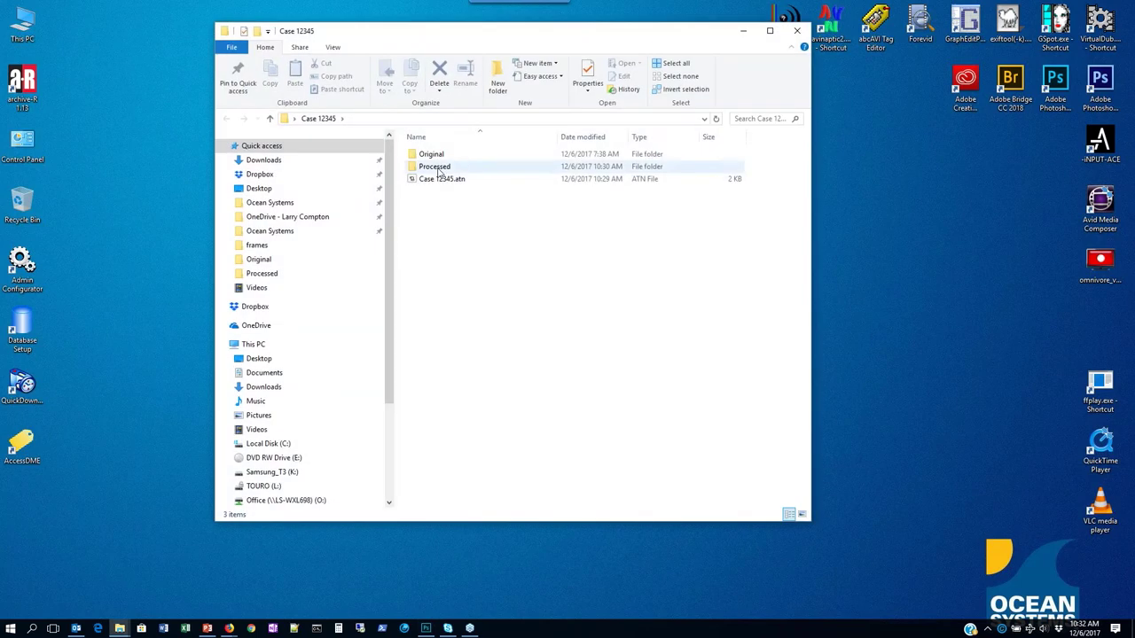
pyautogui.doubleClick(433, 165)
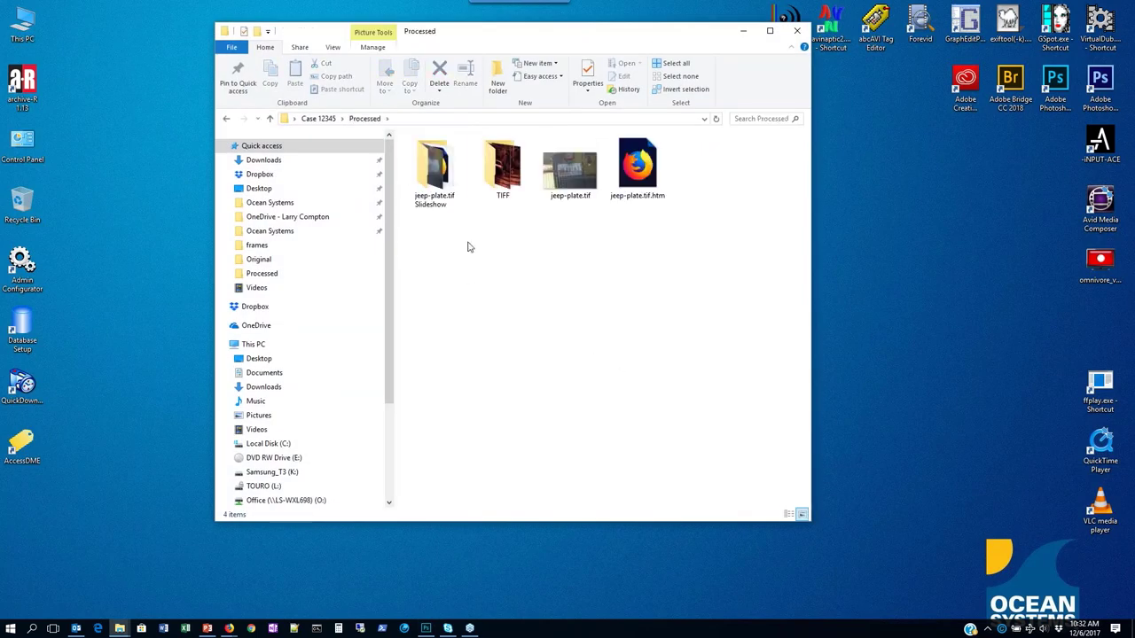
pyautogui.click(512, 178)
pyautogui.doubleClick(513, 177)
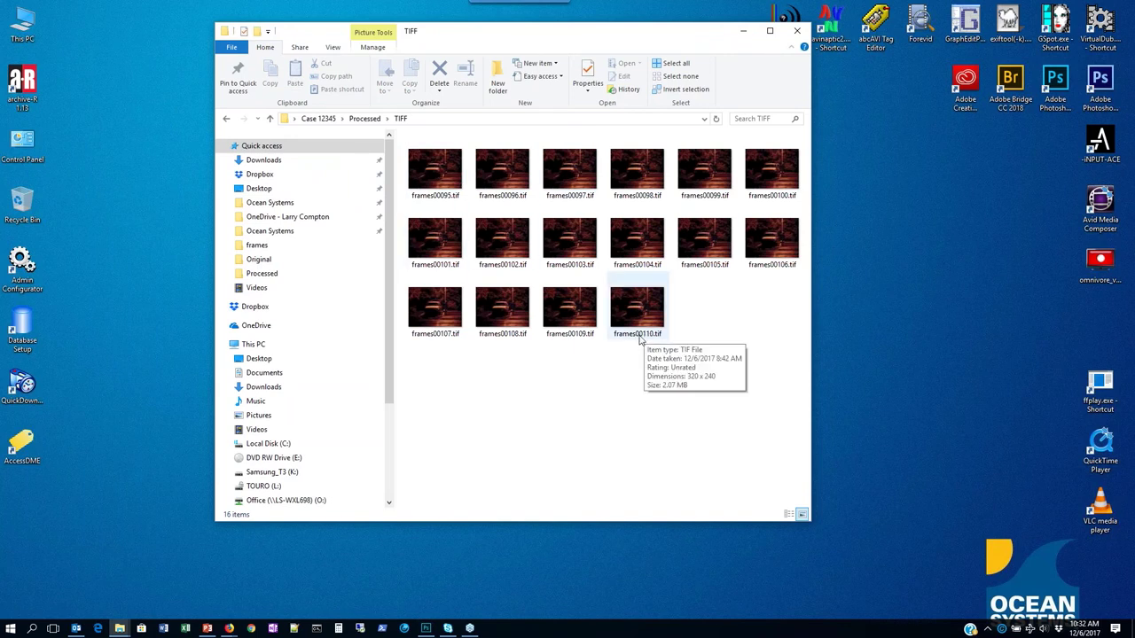
# - Switch back to Photoshop and revisit the Verification Report action's options
pyautogui.click(425, 628)
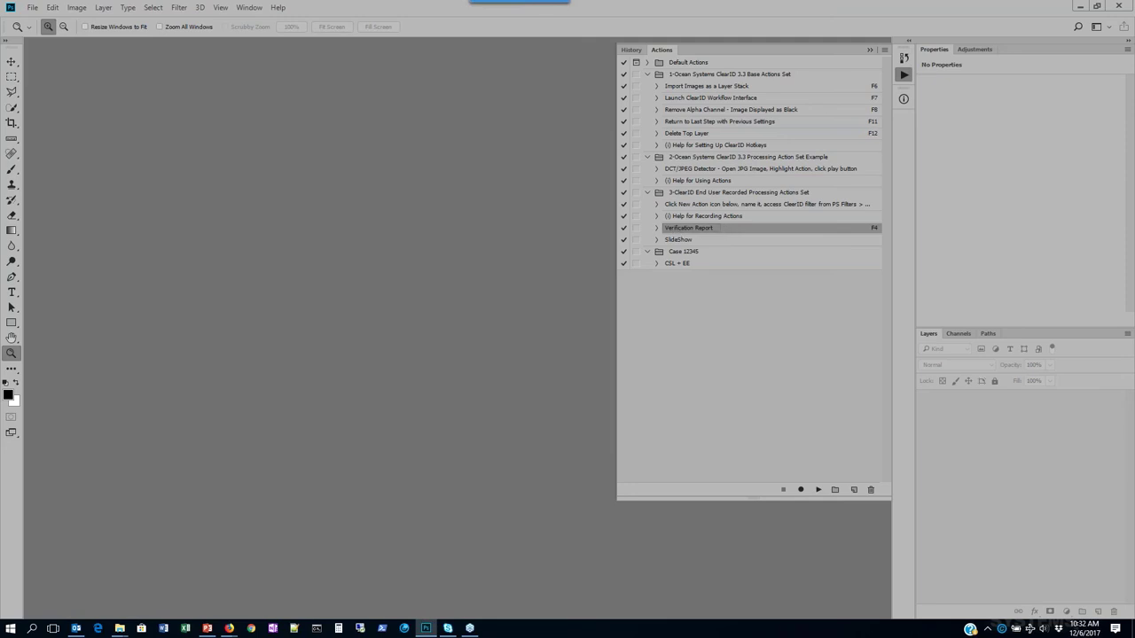
pyautogui.doubleClick(678, 229)
pyautogui.click(758, 231)
pyautogui.doubleClick(780, 232)
pyautogui.click(667, 231)
# - Examine the Actions panel's options, including Button Mode, and the Case 12345 action set alongside the available ClearID filters
pyautogui.click(884, 51)
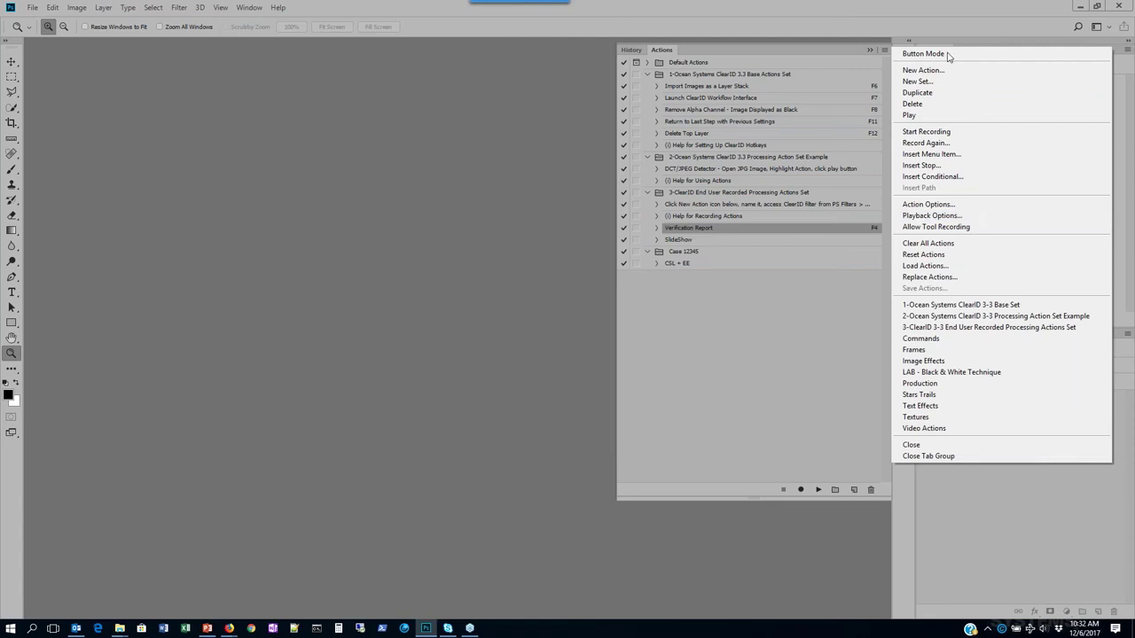
pyautogui.click(840, 418)
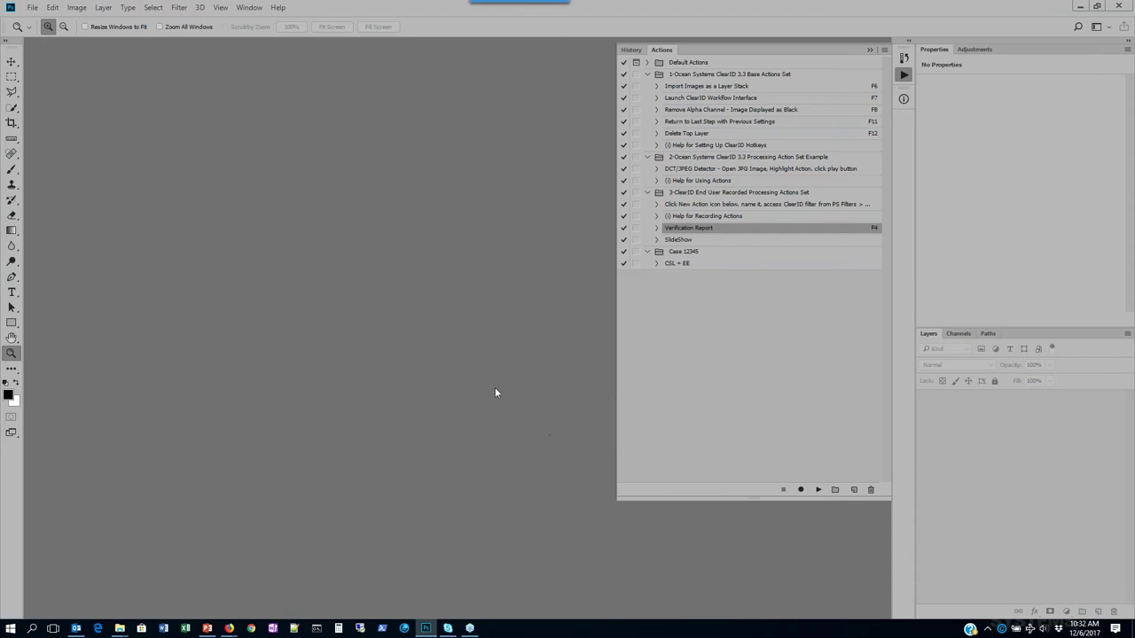
pyautogui.click(767, 351)
pyautogui.click(696, 255)
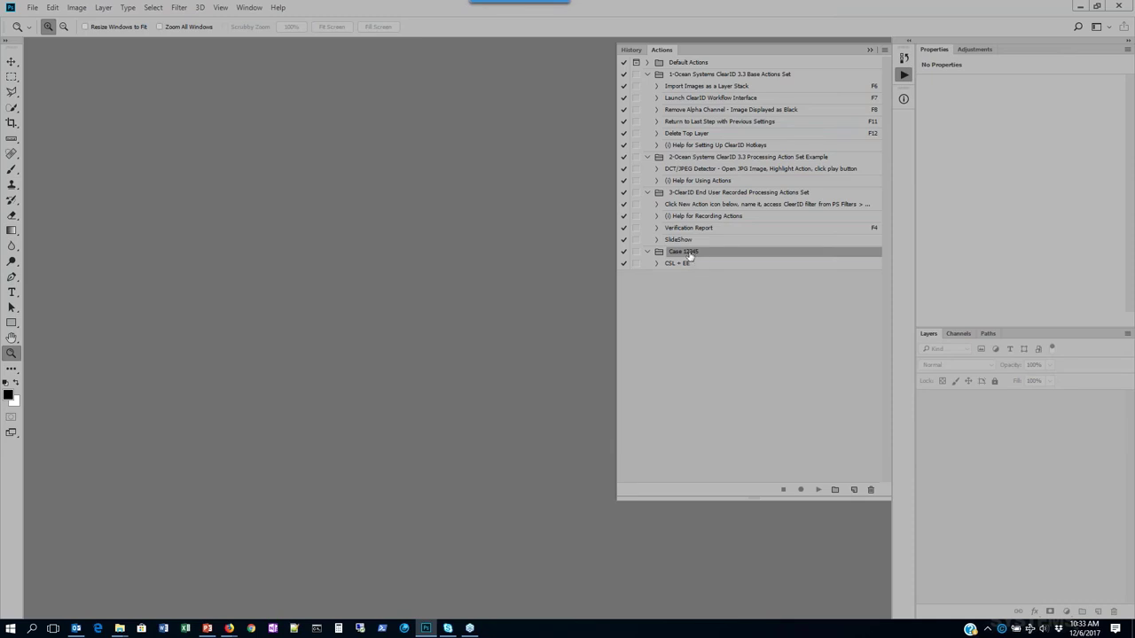
pyautogui.click(178, 9)
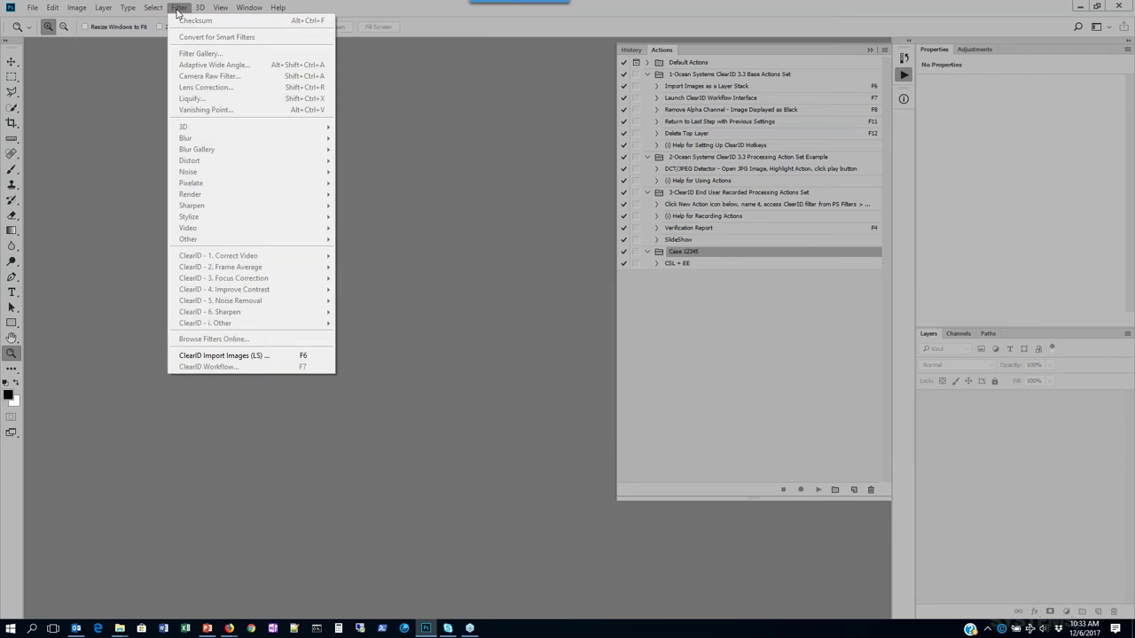
pyautogui.click(179, 9)
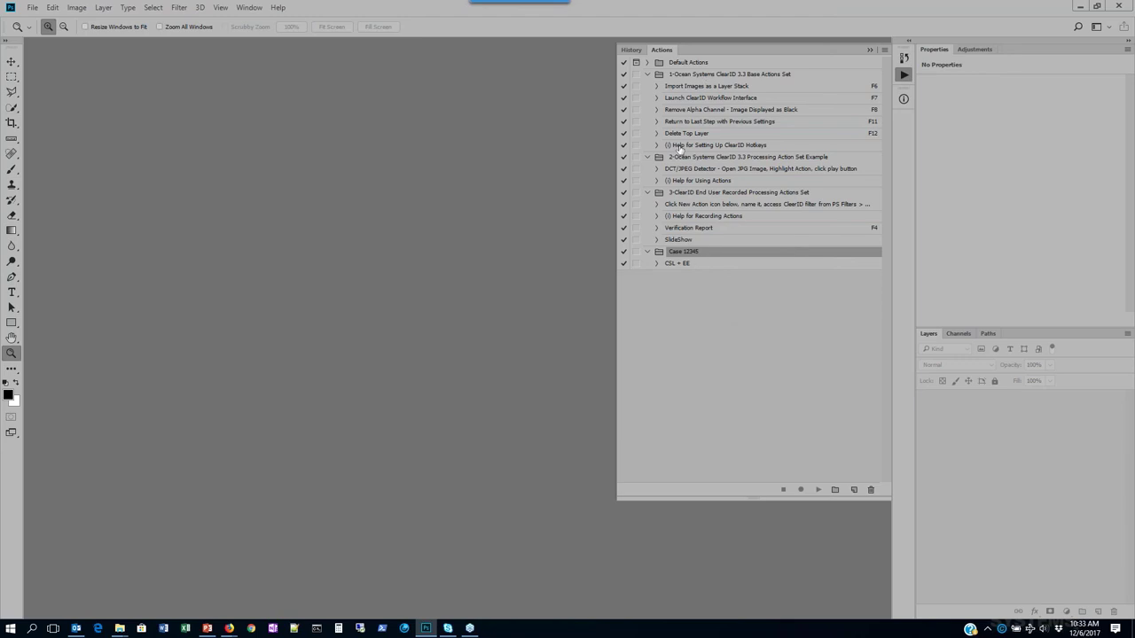
pyautogui.click(702, 268)
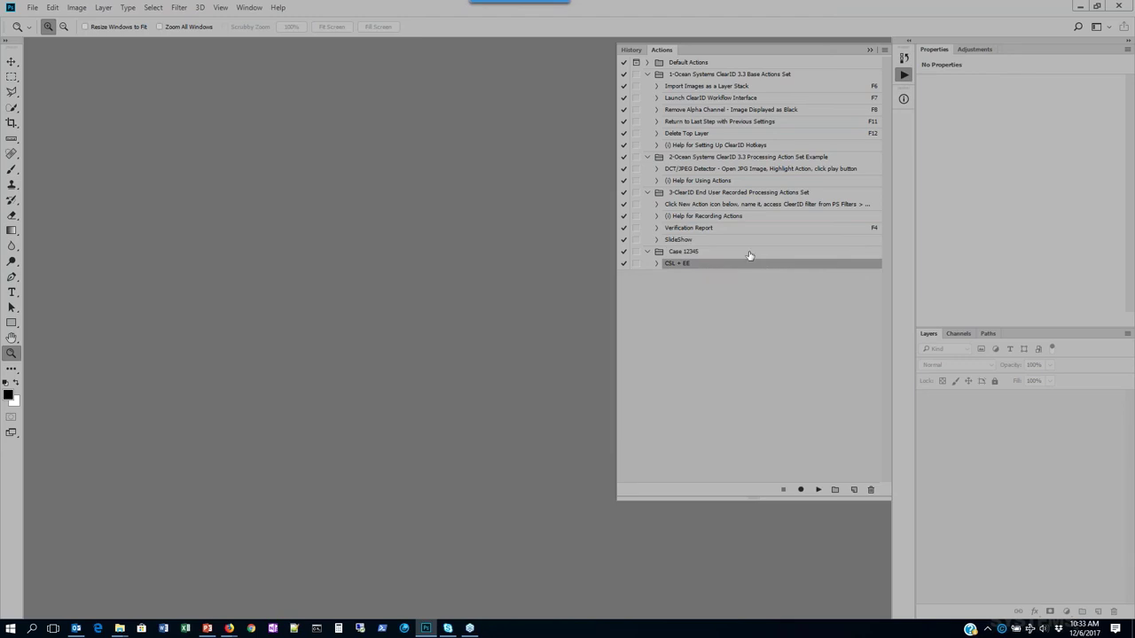
pyautogui.click(748, 254)
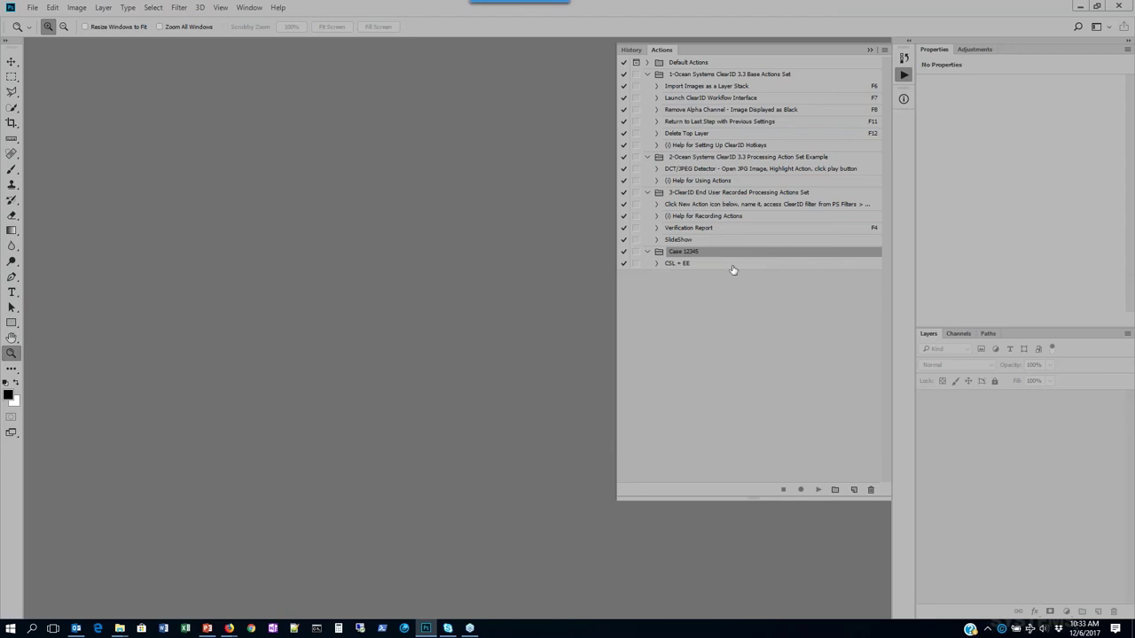
pyautogui.click(736, 357)
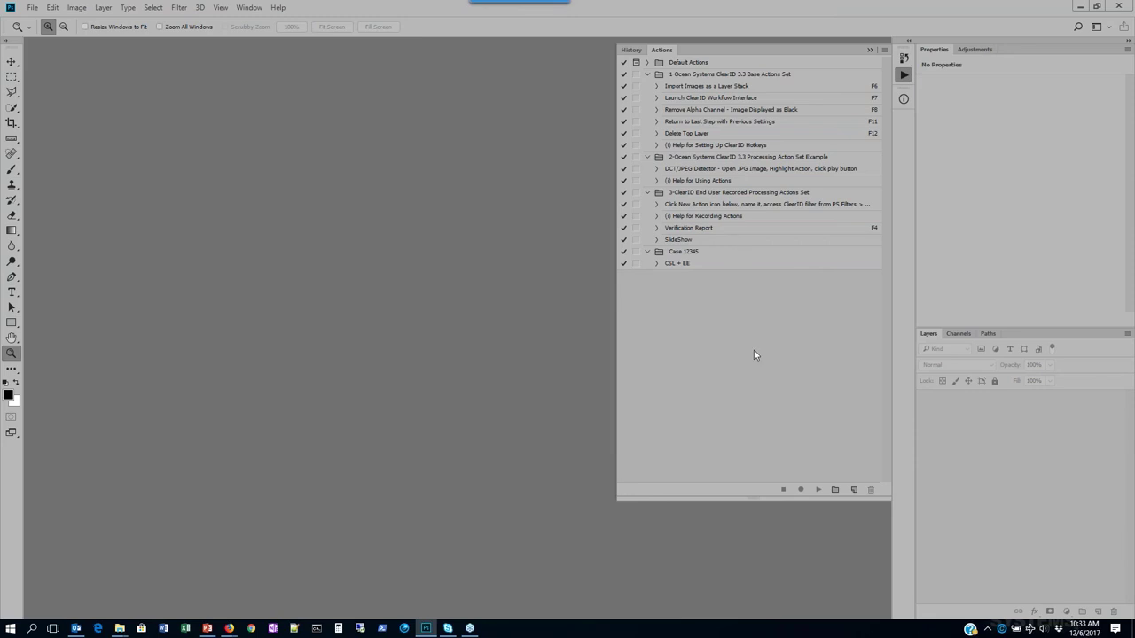
# - Minimize Photoshop and the TIFF folder window, launch Adobe Bridge maximized, and browse to the Case 12345\Original folder
pyautogui.click(1080, 6)
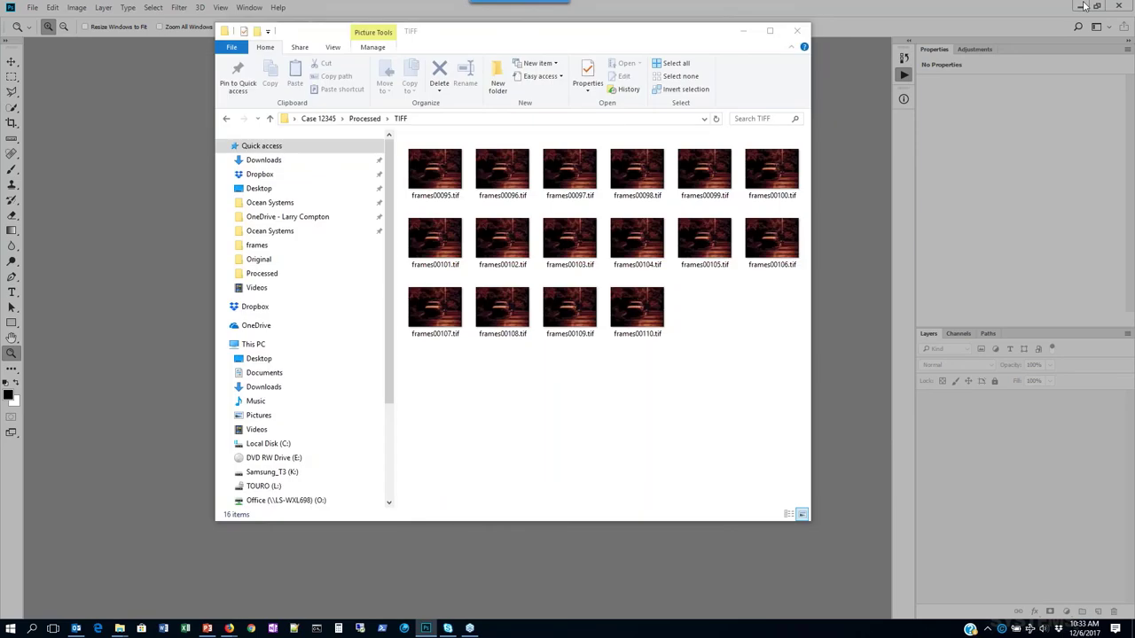
pyautogui.click(743, 31)
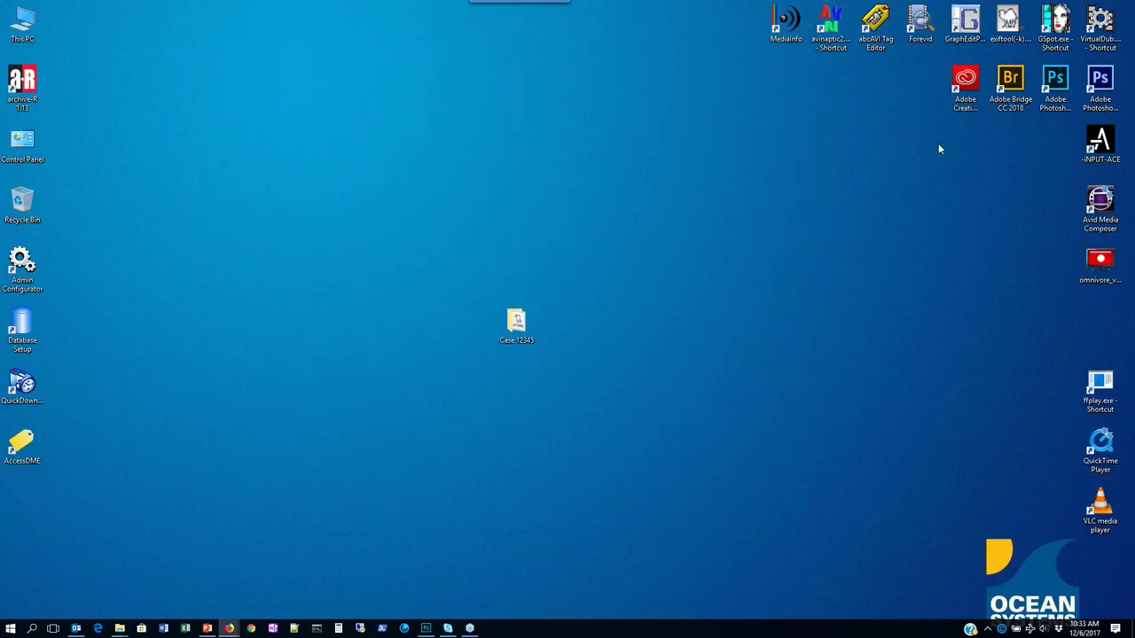
pyautogui.doubleClick(999, 86)
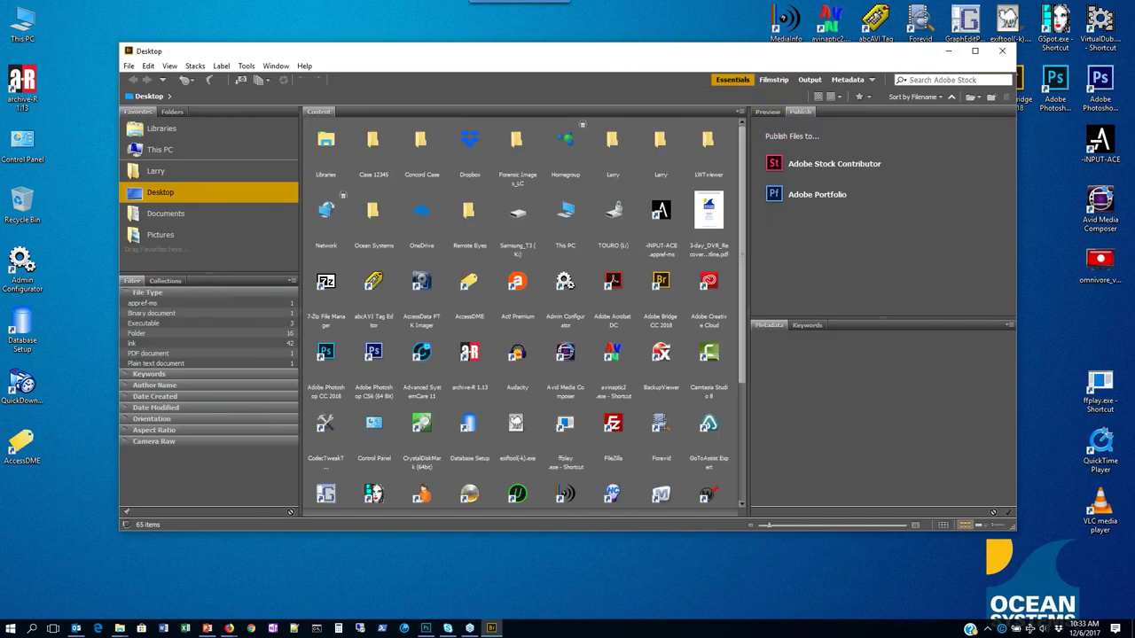
pyautogui.click(975, 50)
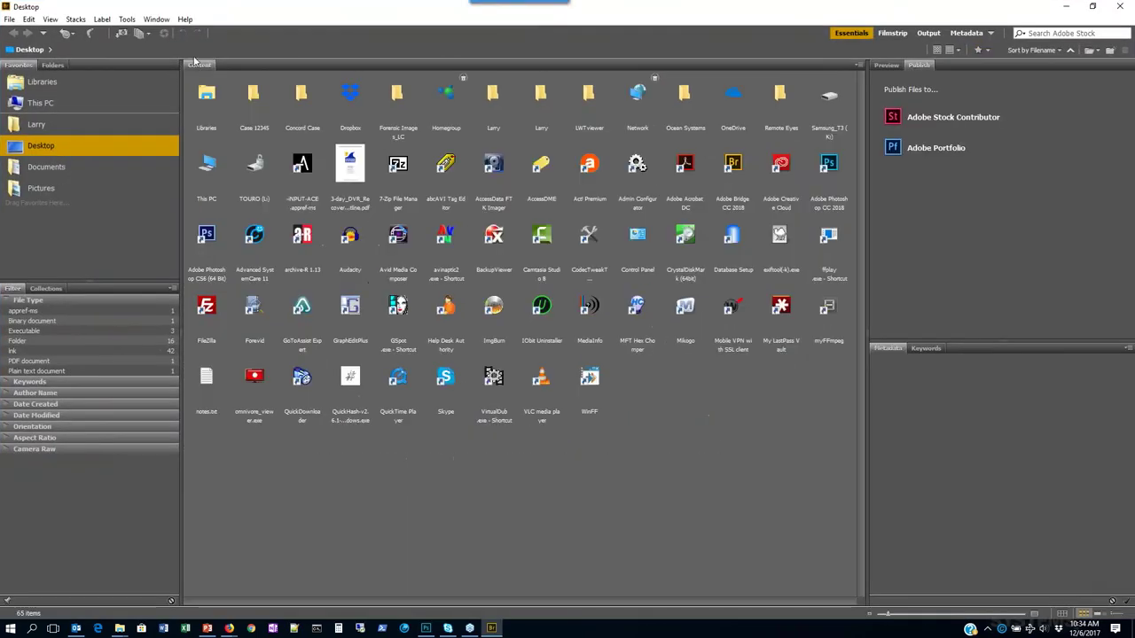
pyautogui.doubleClick(257, 100)
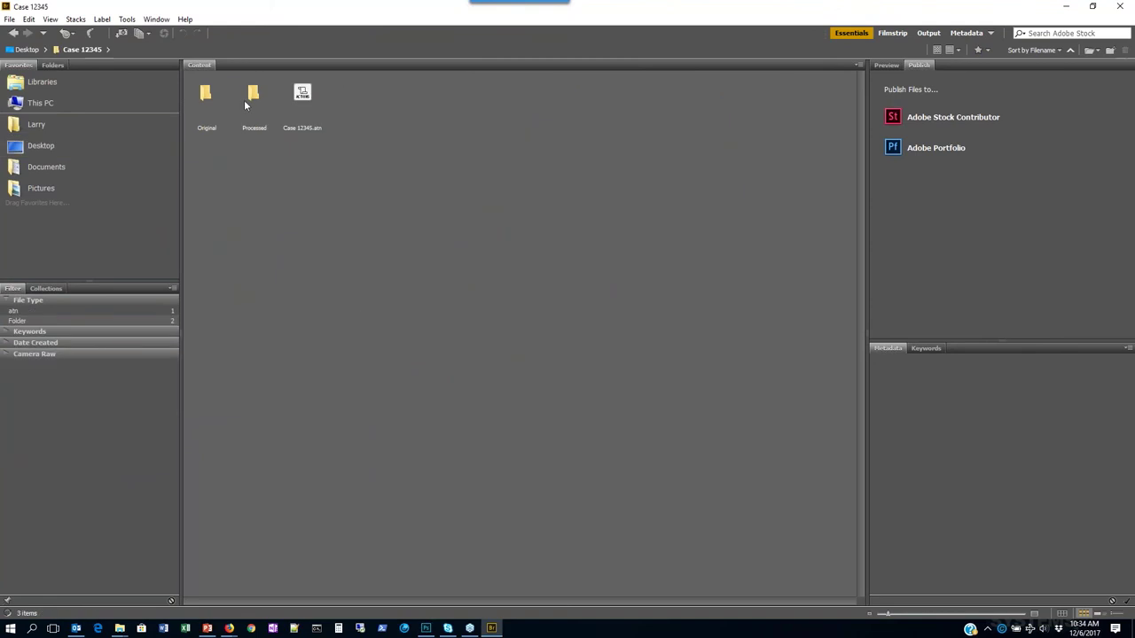
pyautogui.doubleClick(206, 95)
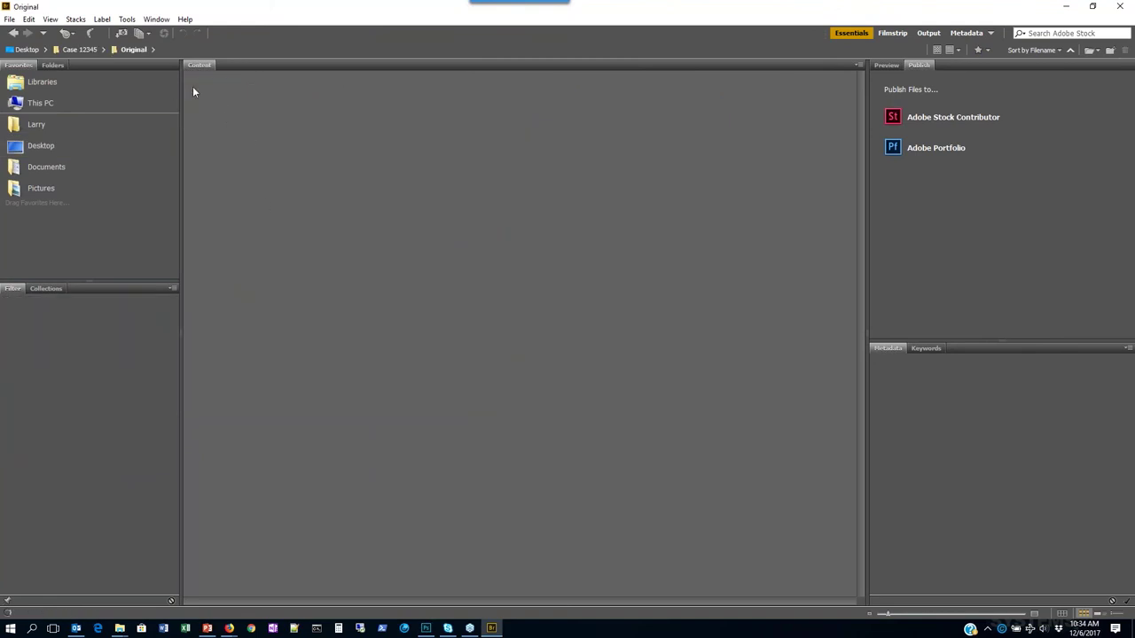
# - Launch Photoshop's Image Processor from Bridge for the Original folder's files, inspect its settings, and cancel without running it
pyautogui.click(127, 19)
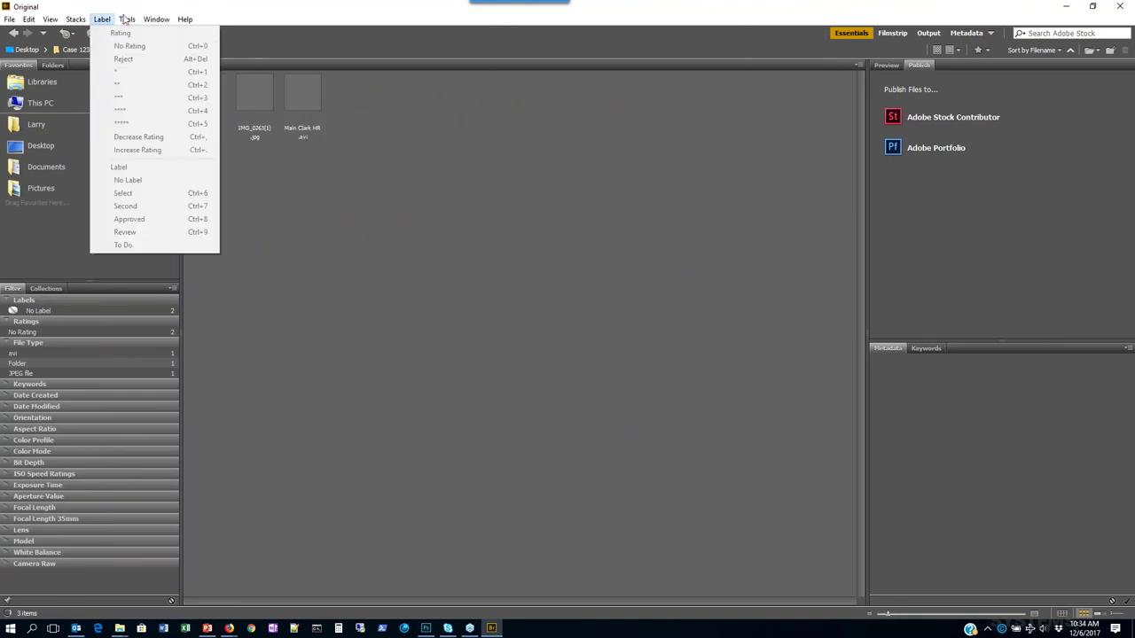
pyautogui.moveTo(173, 125)
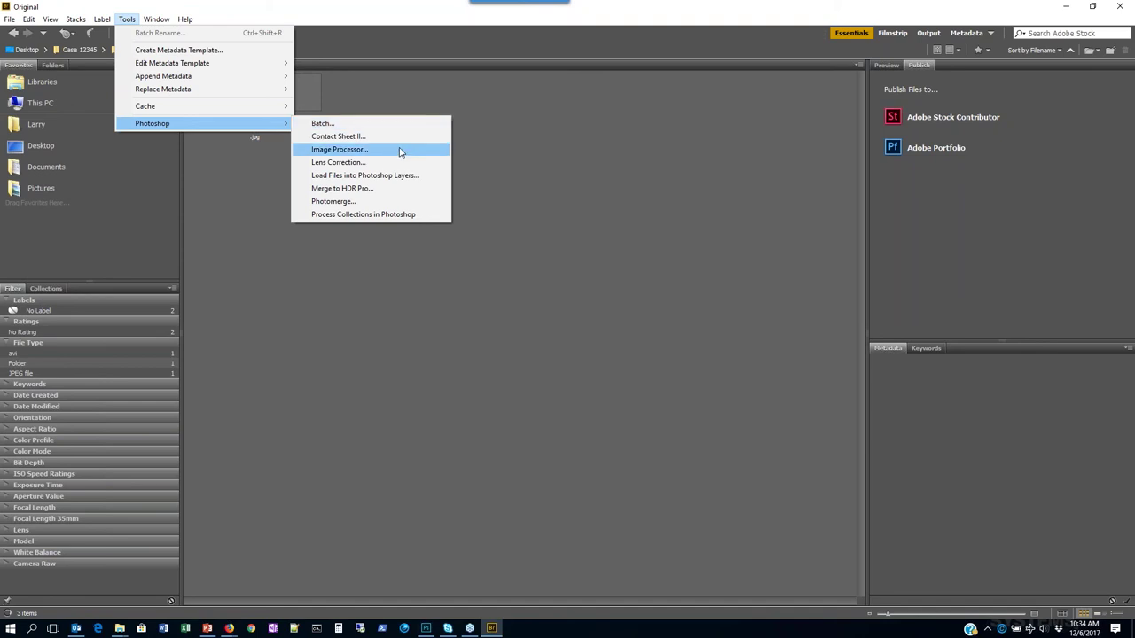
pyautogui.click(400, 149)
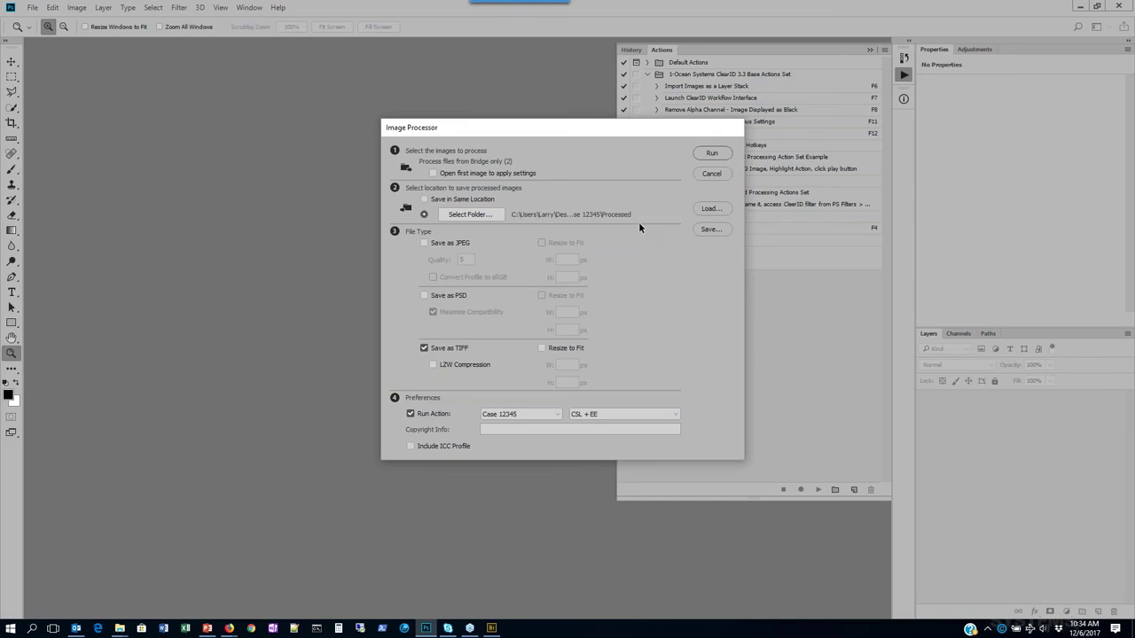
pyautogui.click(720, 173)
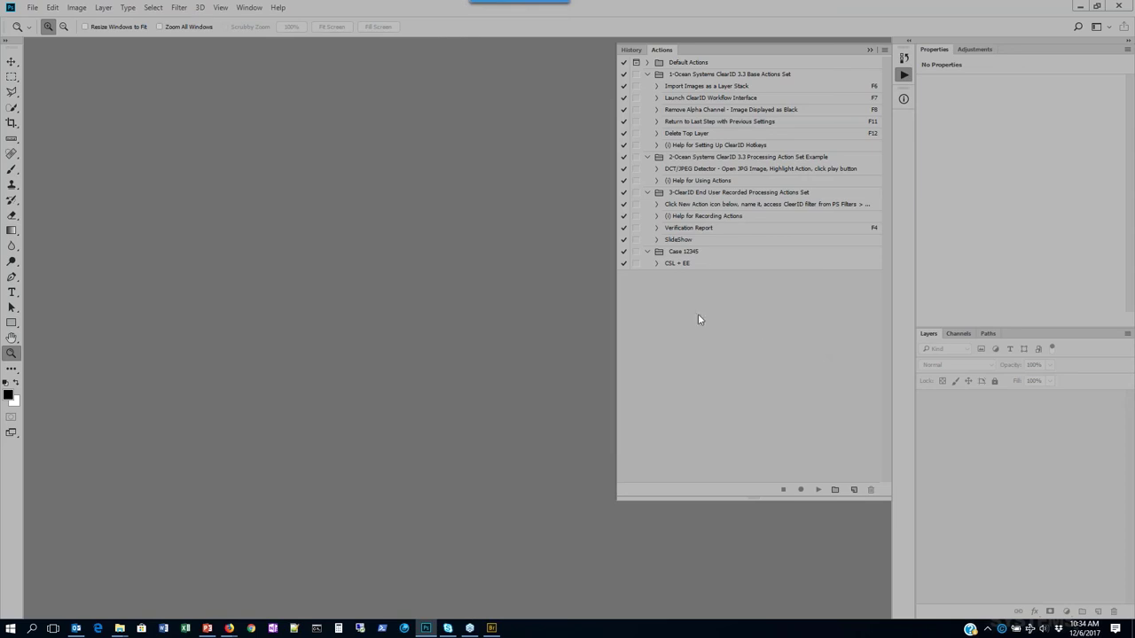
# - Select the Verification Report action and open frames00095.tif from the Case 12345 Processed\TIFF folder in Photoshop
pyautogui.click(704, 230)
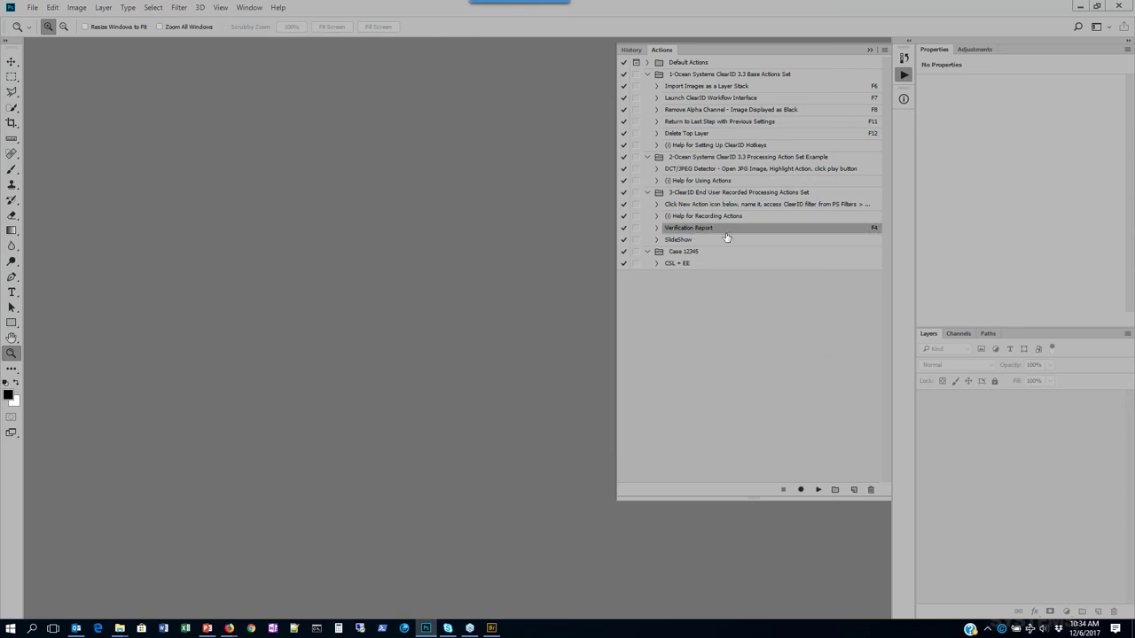
pyautogui.click(120, 628)
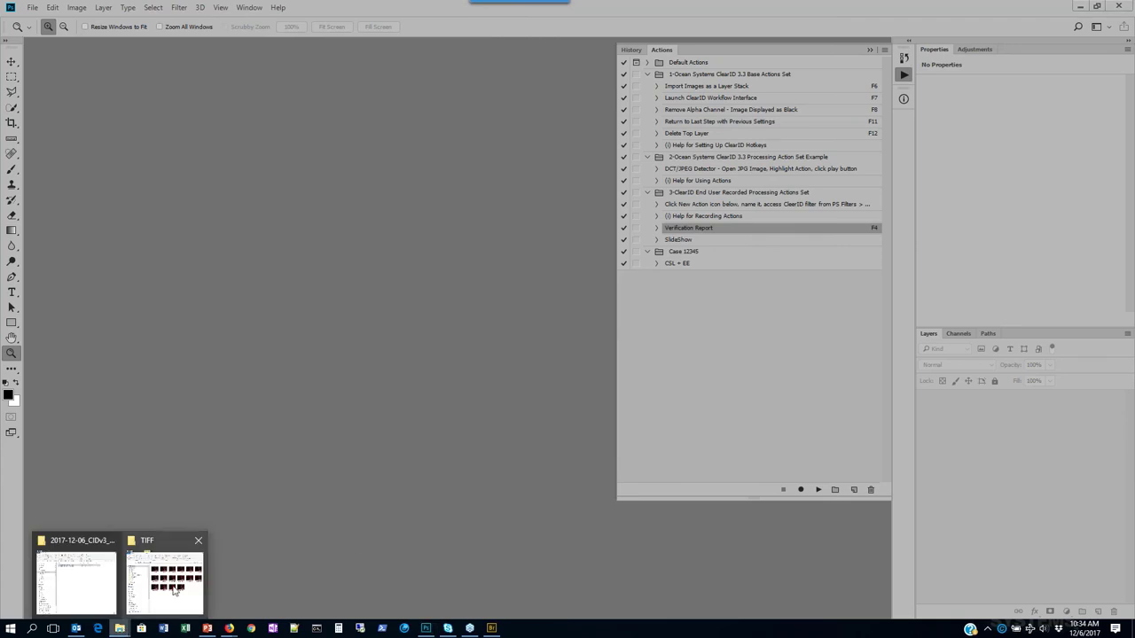
pyautogui.click(175, 591)
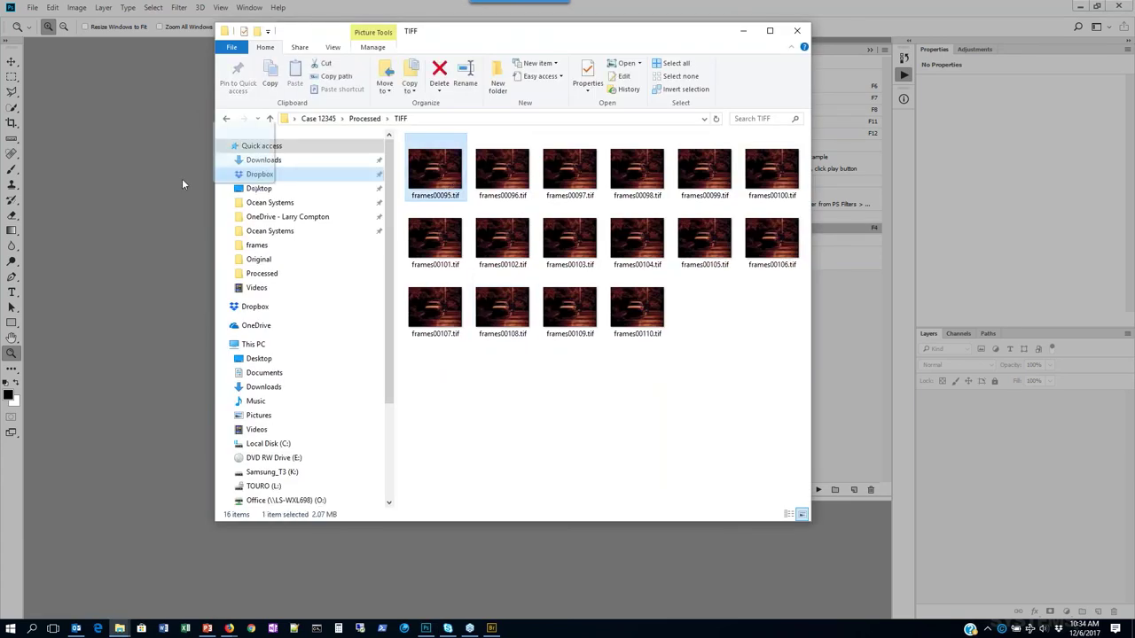
pyautogui.moveTo(182, 178); pyautogui.dragTo(177, 182)
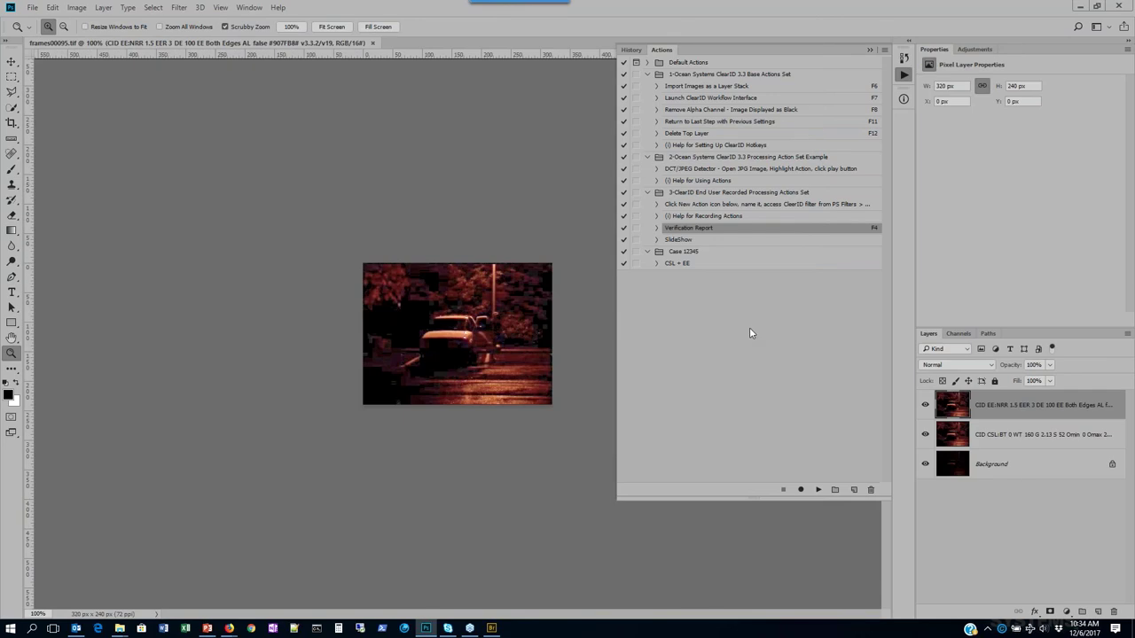
# - Run the Verification Report action on the frame, save the report as frames00095.tif.htm in the TIFF folder, and close it after viewing
pyautogui.press('F4')
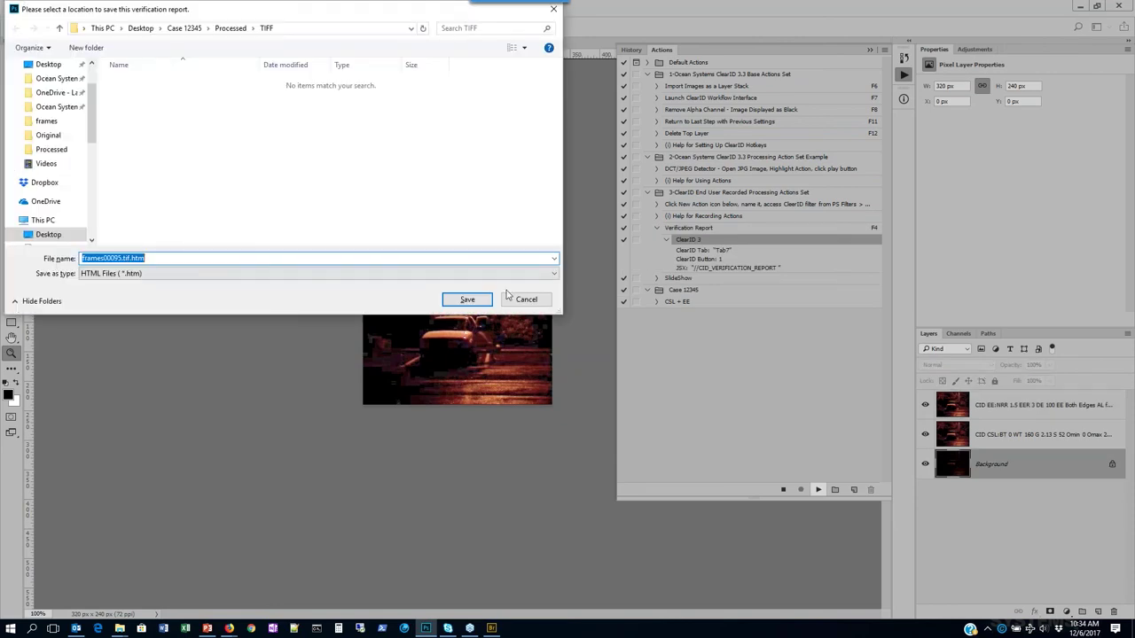
pyautogui.click(468, 300)
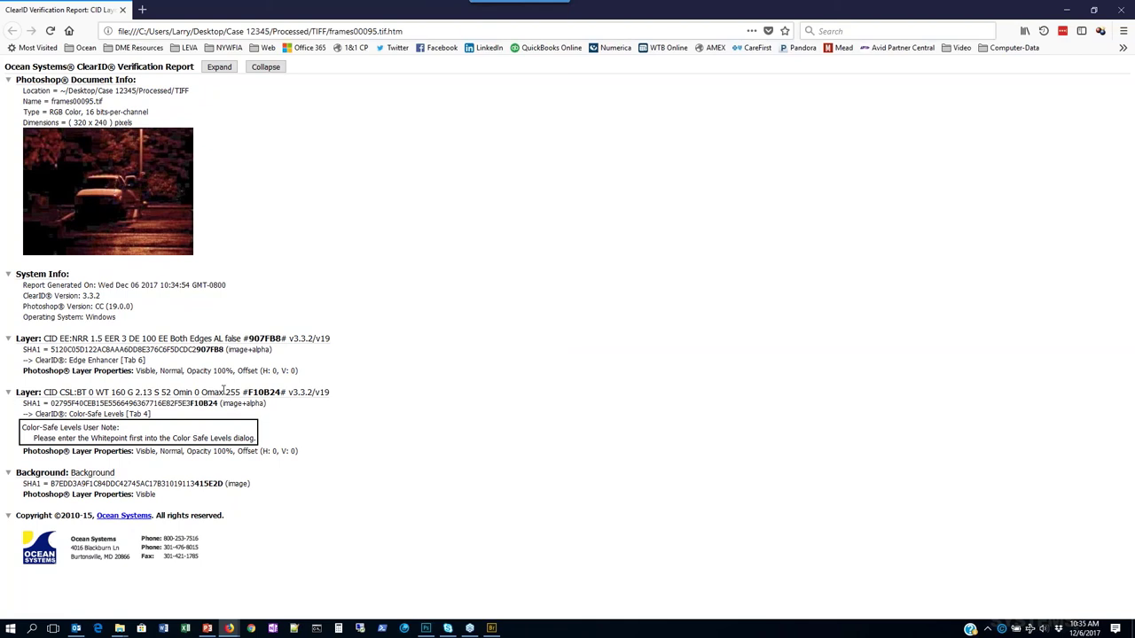
pyautogui.click(1121, 9)
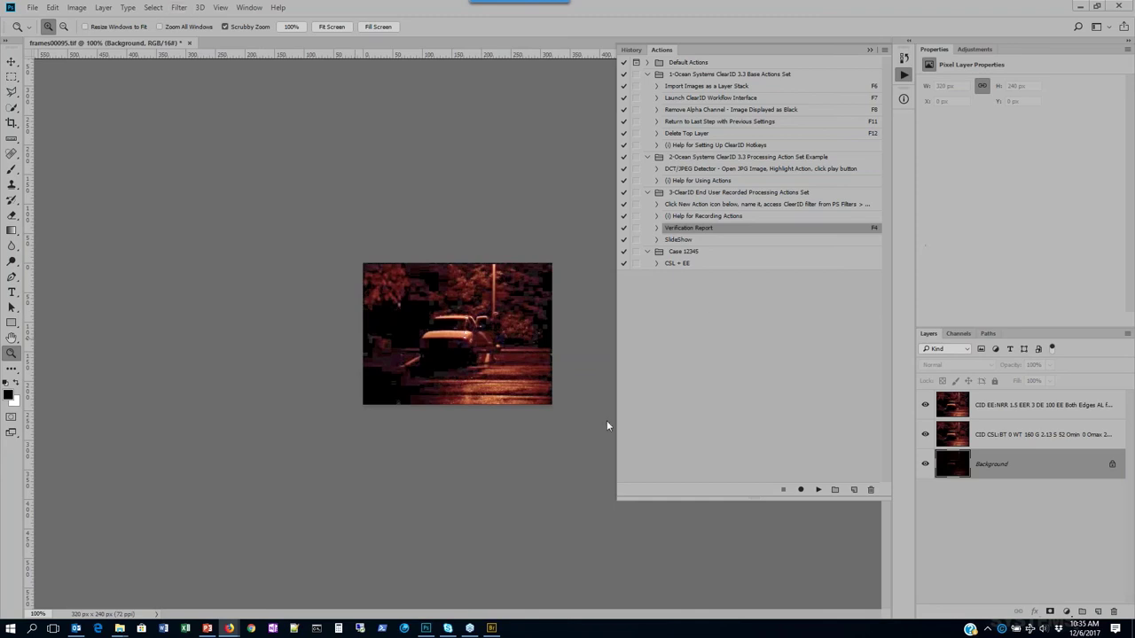
# - Switch to the PowerPoint presentation and start the slide show from slide 11, ClearID Video Clarification
pyautogui.click(207, 629)
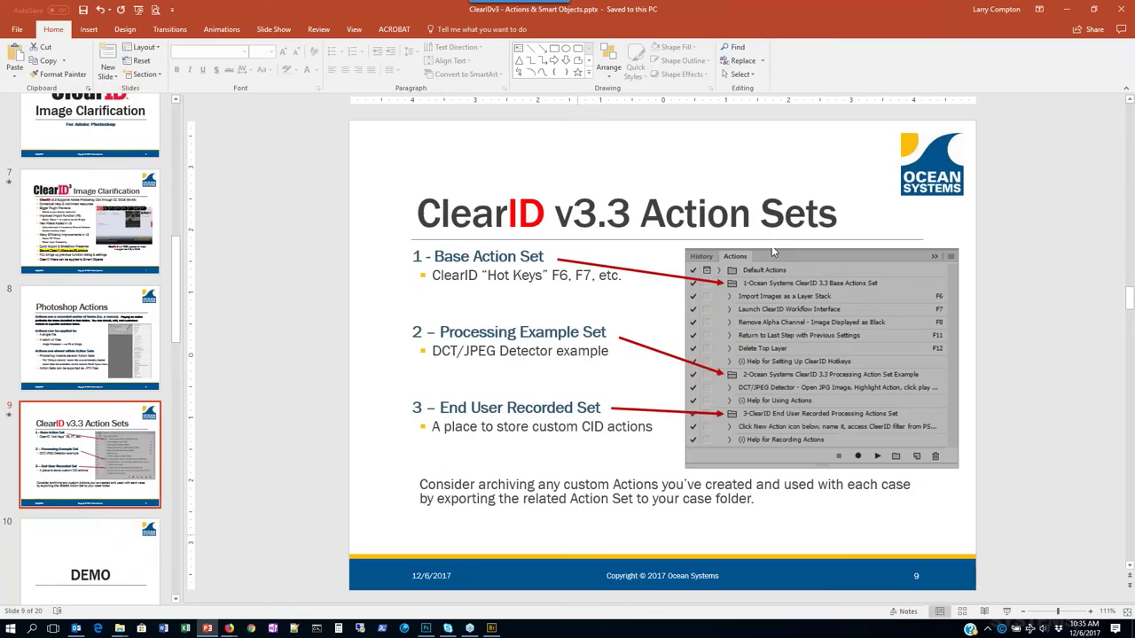
pyautogui.scroll(-3, 97, 396)
pyautogui.click(97, 395)
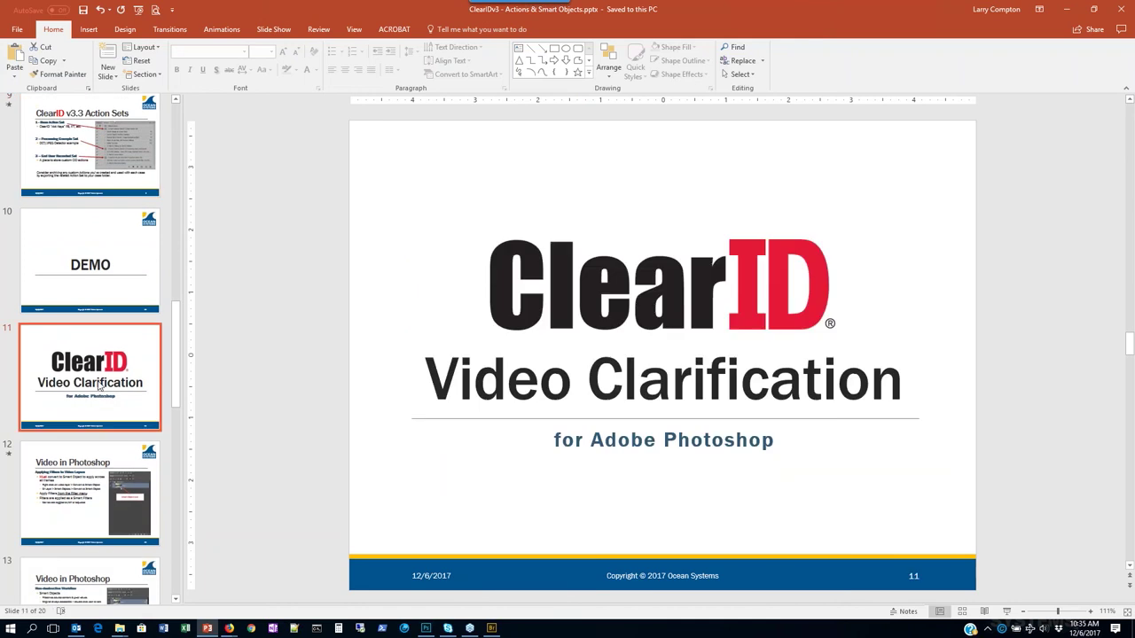
pyautogui.scroll(-2, 98, 386)
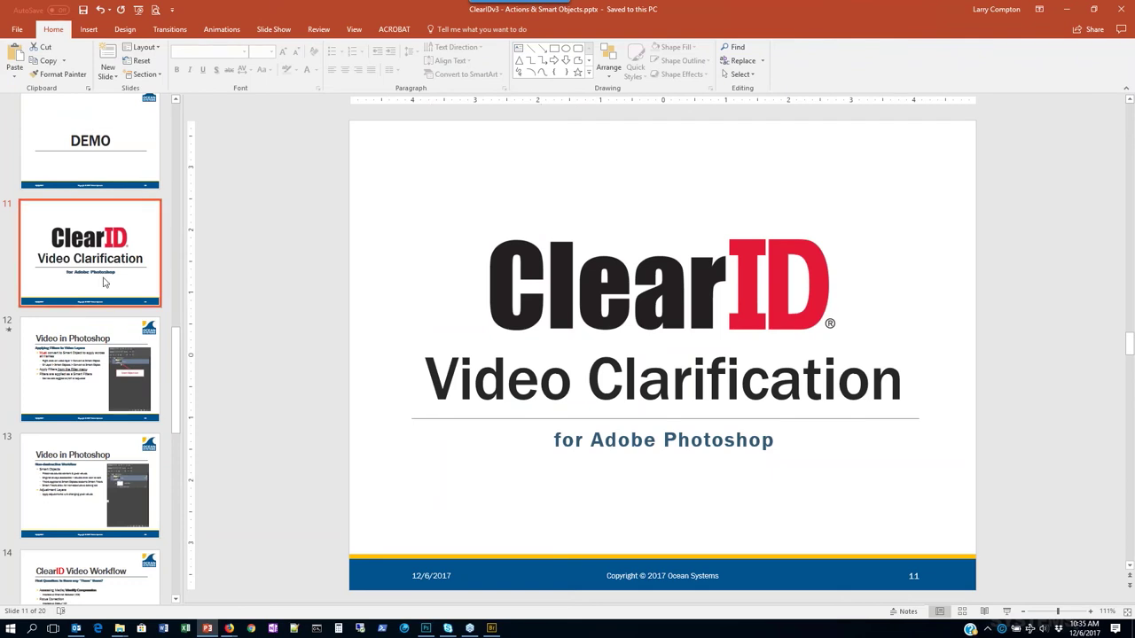
pyautogui.click(1006, 612)
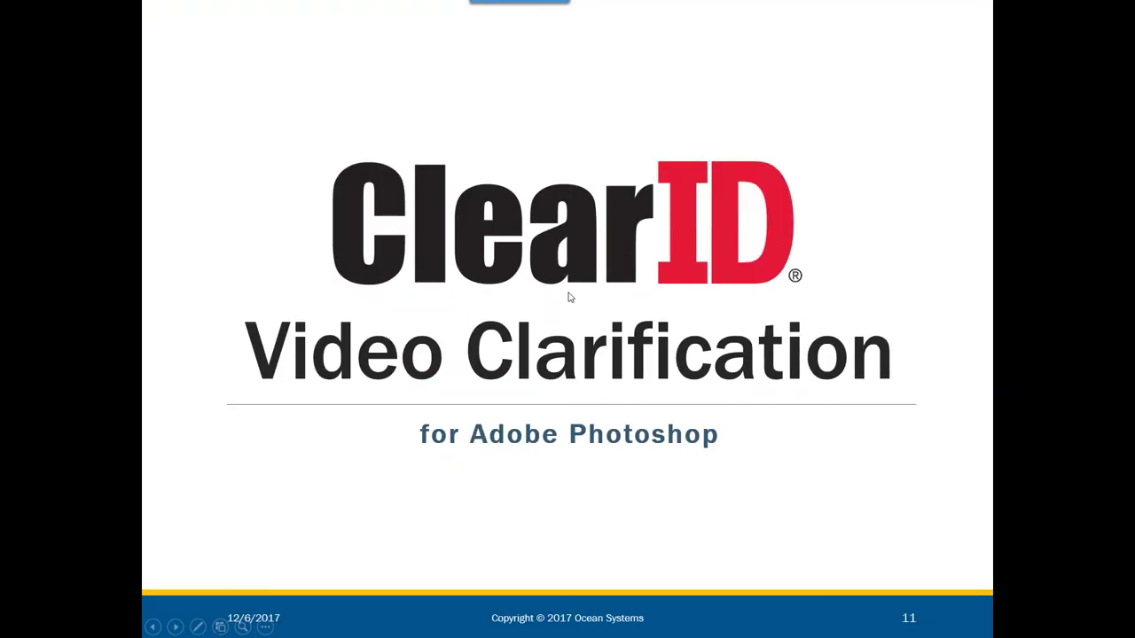
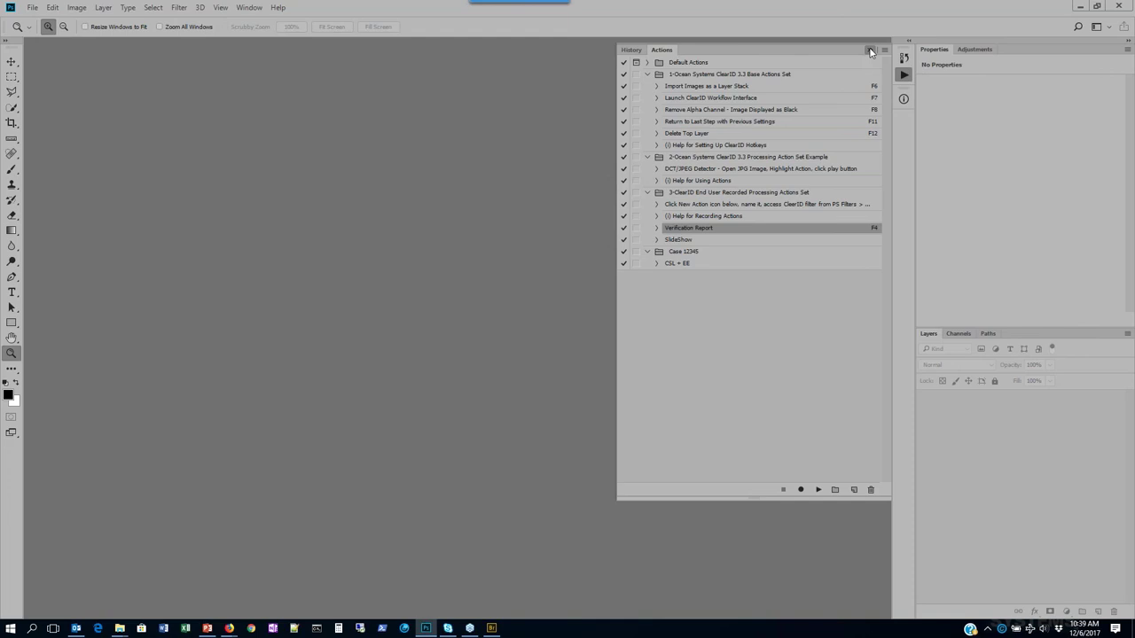
# - Collapse the Actions panel in Photoshop and open the video Main Clark HR.avi from the Case 12345\Original folder
pyautogui.click(869, 49)
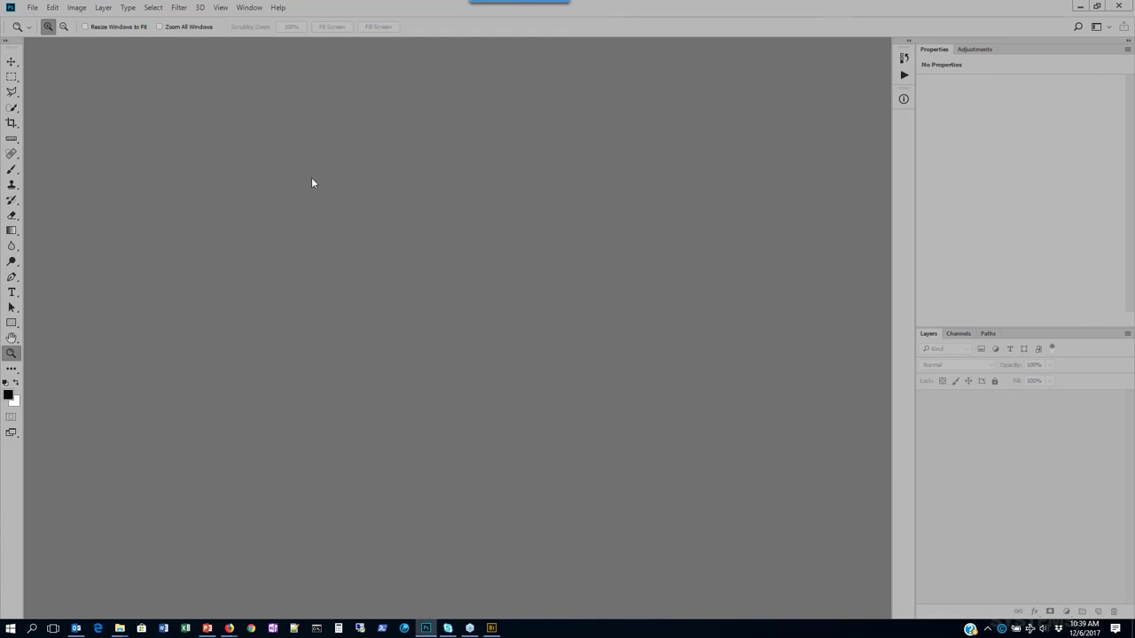
pyautogui.click(32, 8)
pyautogui.click(44, 30)
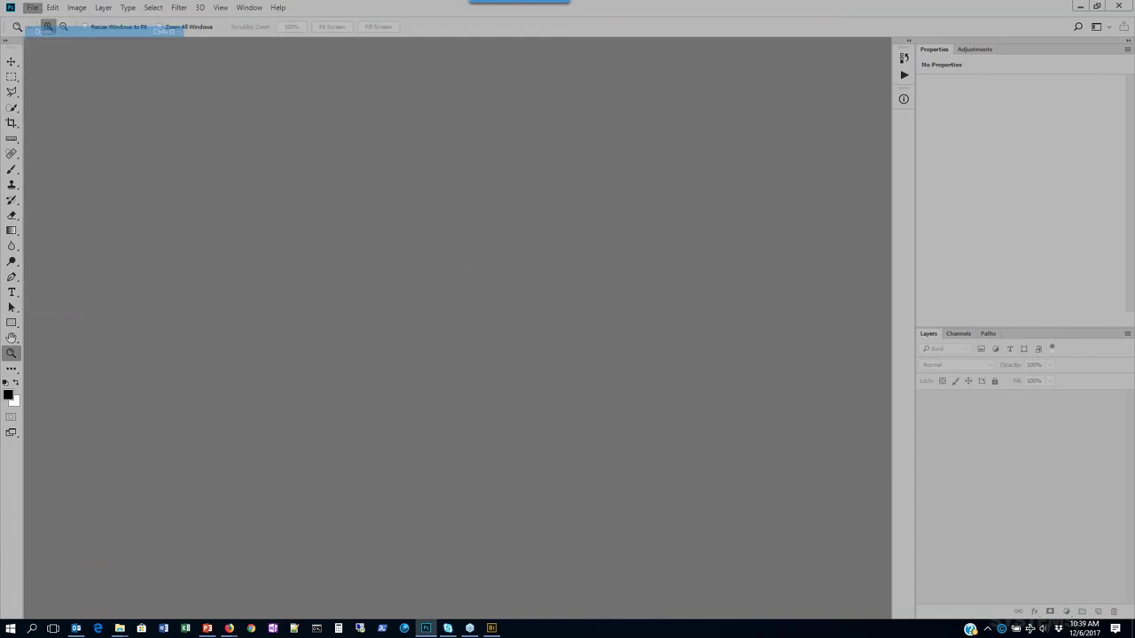
pyautogui.click(184, 28)
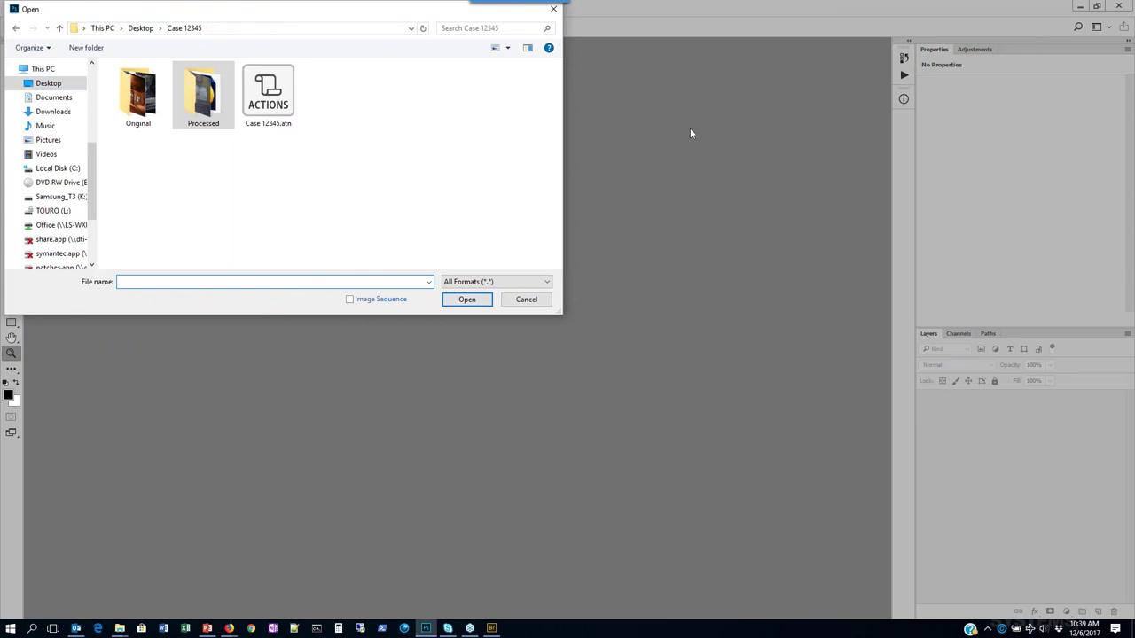
pyautogui.doubleClick(137, 94)
pyautogui.click(267, 95)
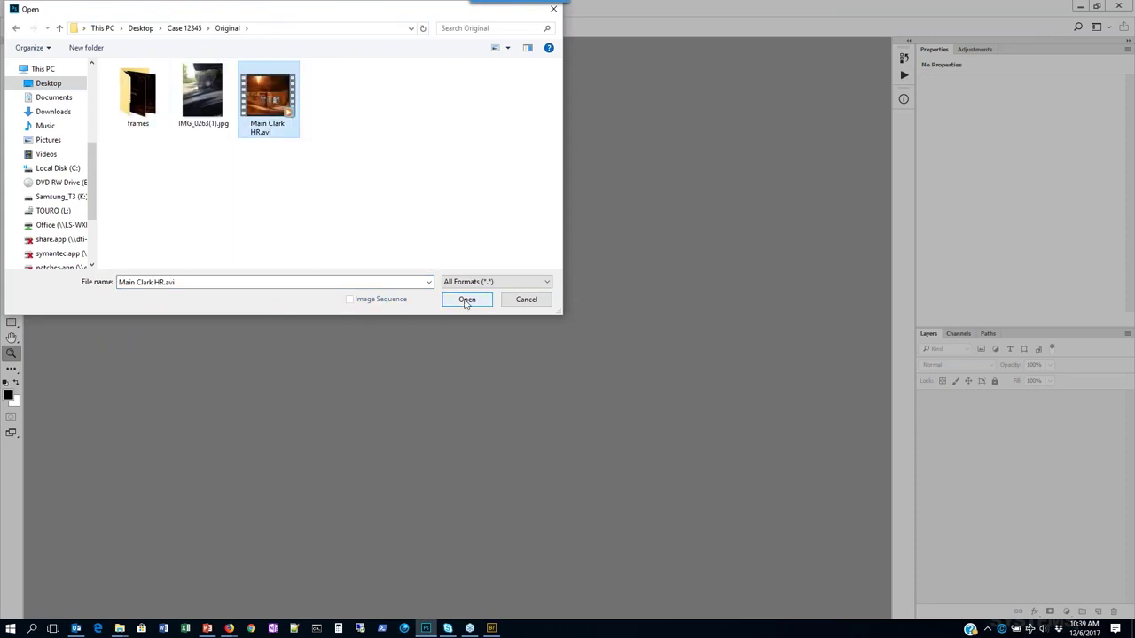
pyautogui.click(466, 299)
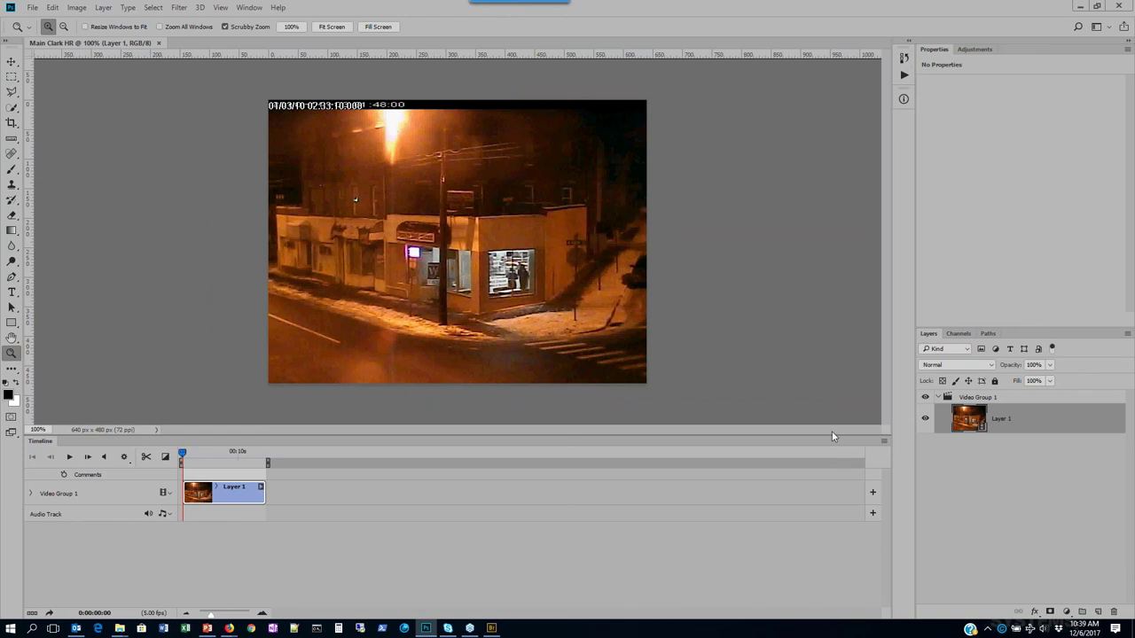
# - Inspect the timeline options and its frame rate setting, leaving the frame rate as it is
pyautogui.click(882, 443)
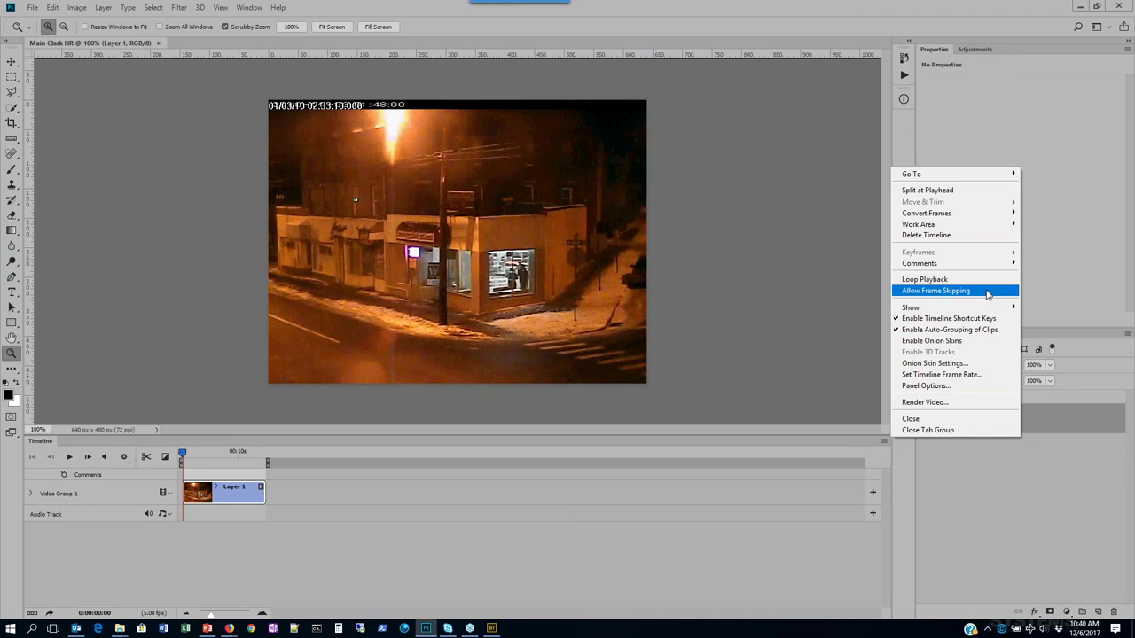
pyautogui.moveTo(990, 268)
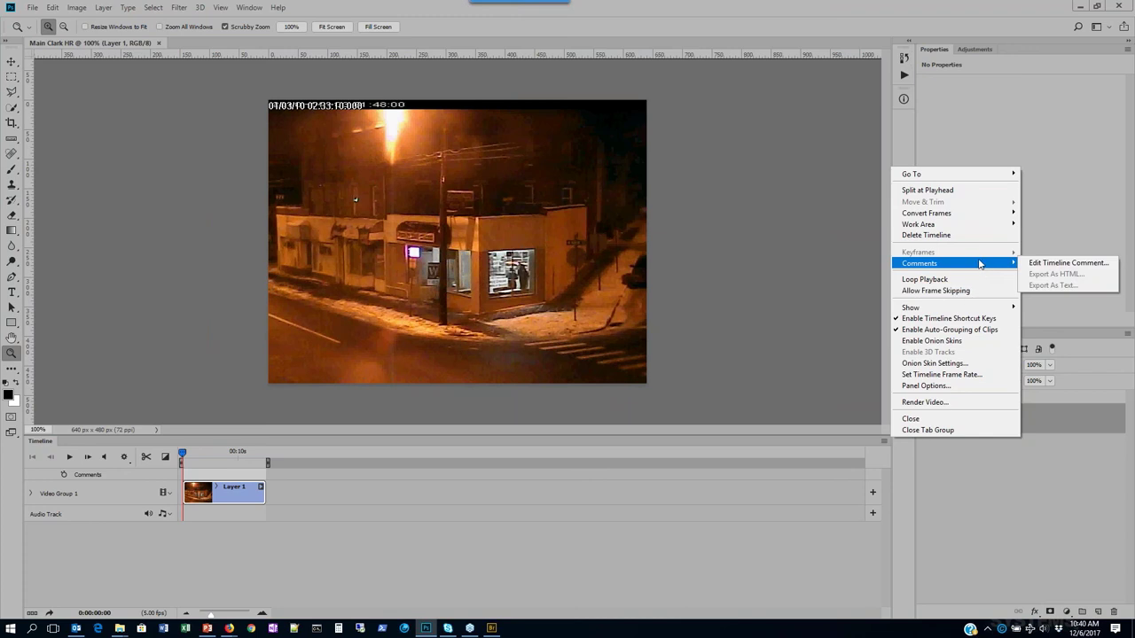
pyautogui.click(942, 374)
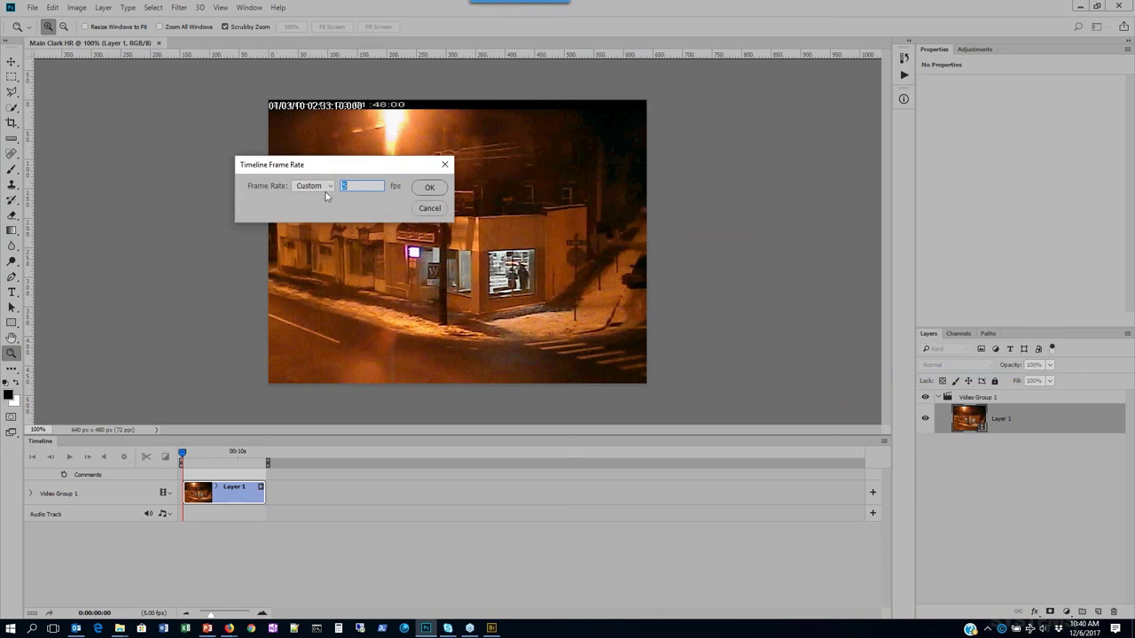
pyautogui.click(429, 208)
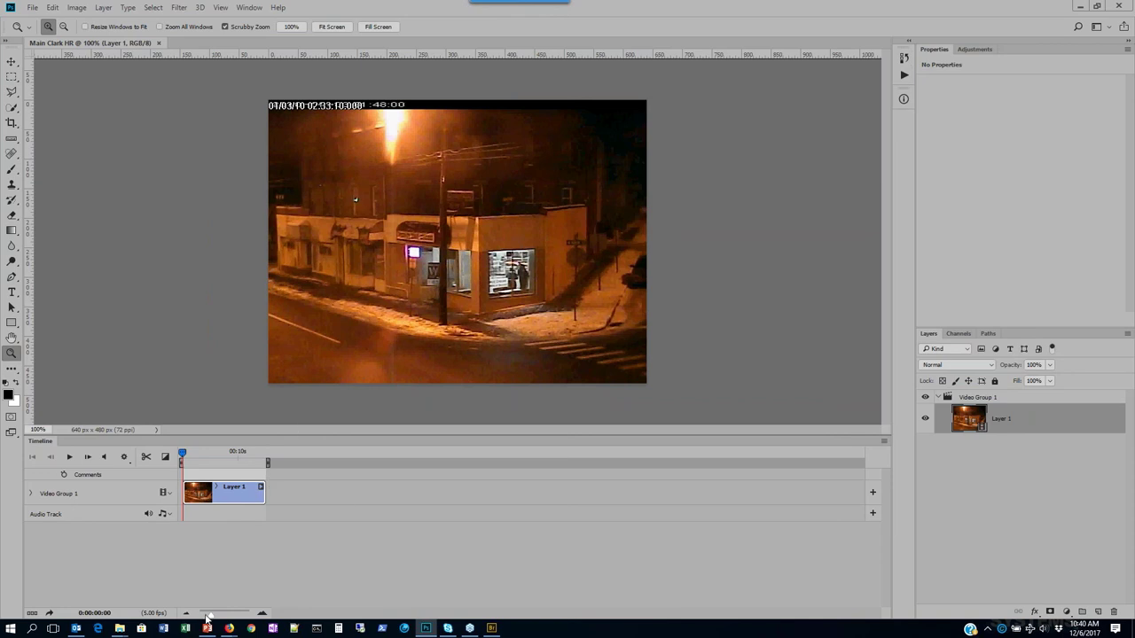
# - Enlarge the timeline scale and trim the start of the video clip to 0:00:11:01
pyautogui.moveTo(210, 617); pyautogui.dragTo(225, 618)
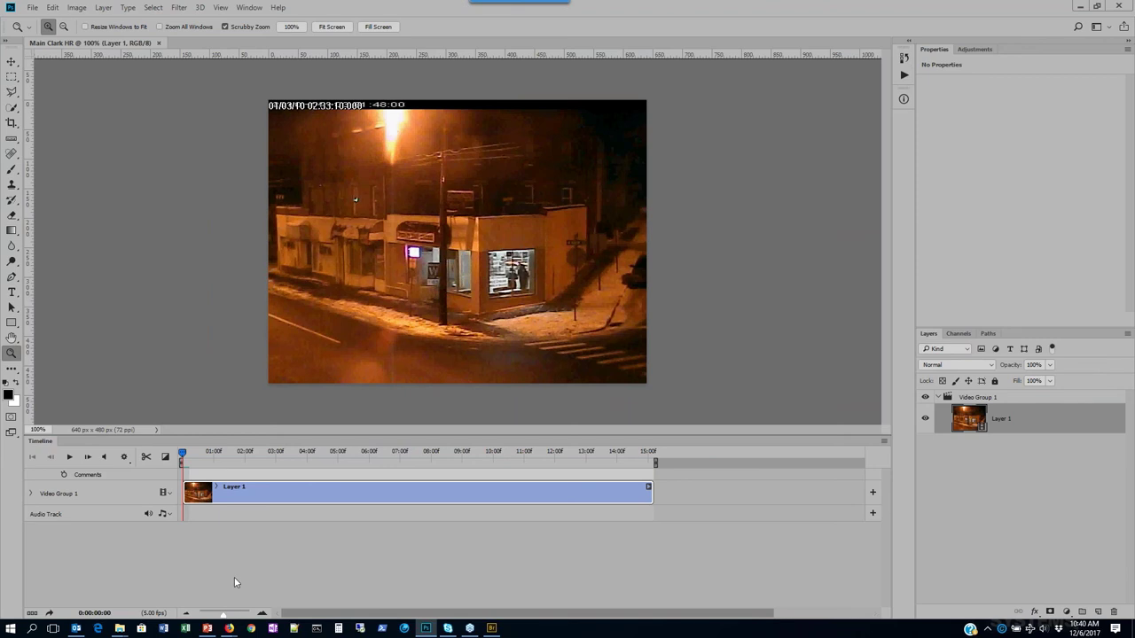
pyautogui.moveTo(190, 457); pyautogui.dragTo(530, 459)
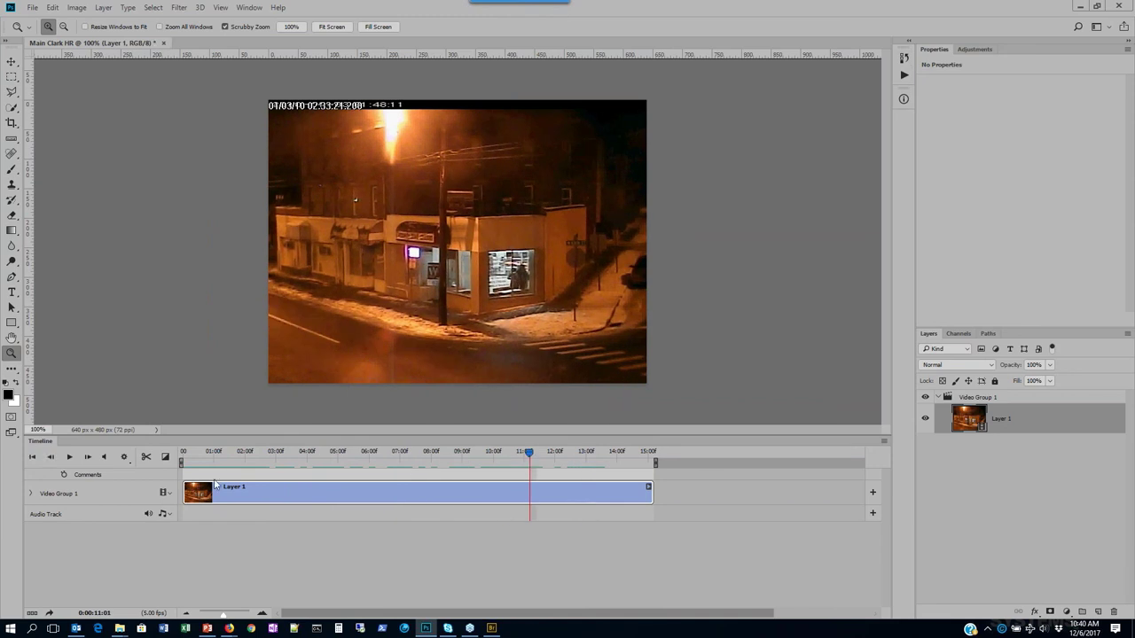
pyautogui.moveTo(185, 490); pyautogui.dragTo(527, 483)
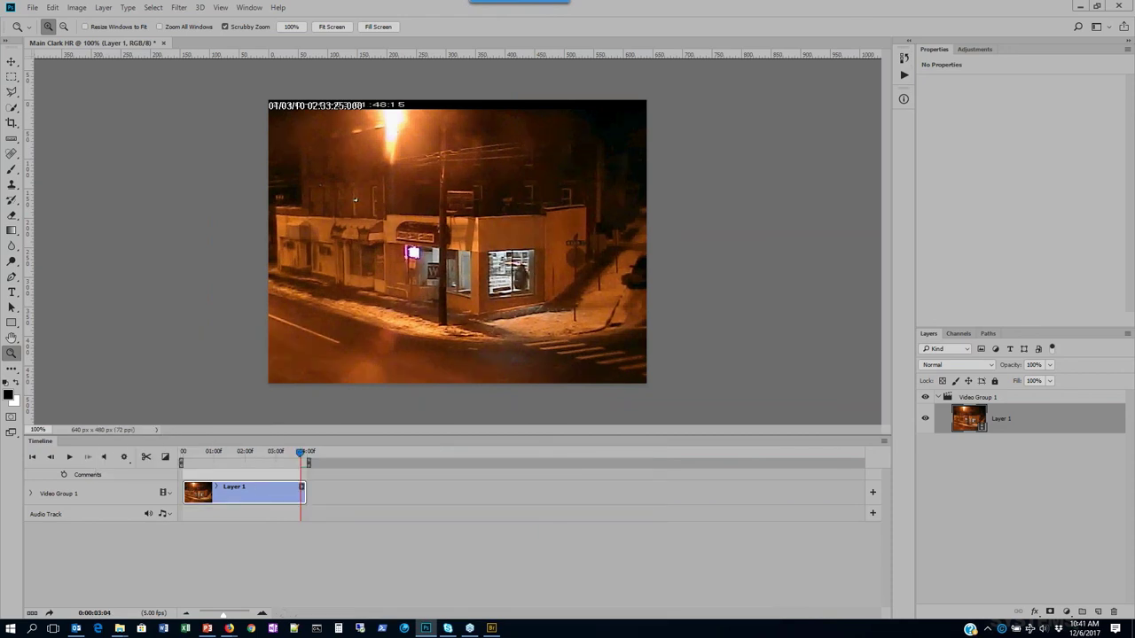
# - Trim the end of the video clip back to 0:00:03:03 and return the playhead to the first frame
pyautogui.moveTo(303, 453)
pyautogui.mouseDown()
pyautogui.moveTo(240, 454)
pyautogui.moveTo(294, 432)
pyautogui.mouseUp()
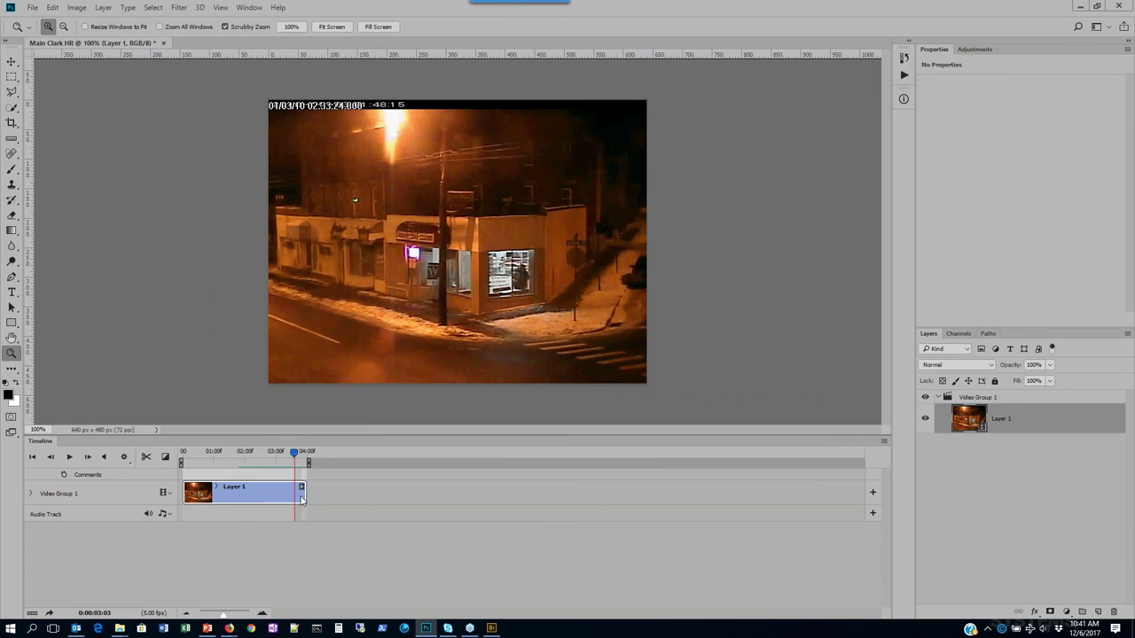
pyautogui.moveTo(301, 499); pyautogui.dragTo(290, 495)
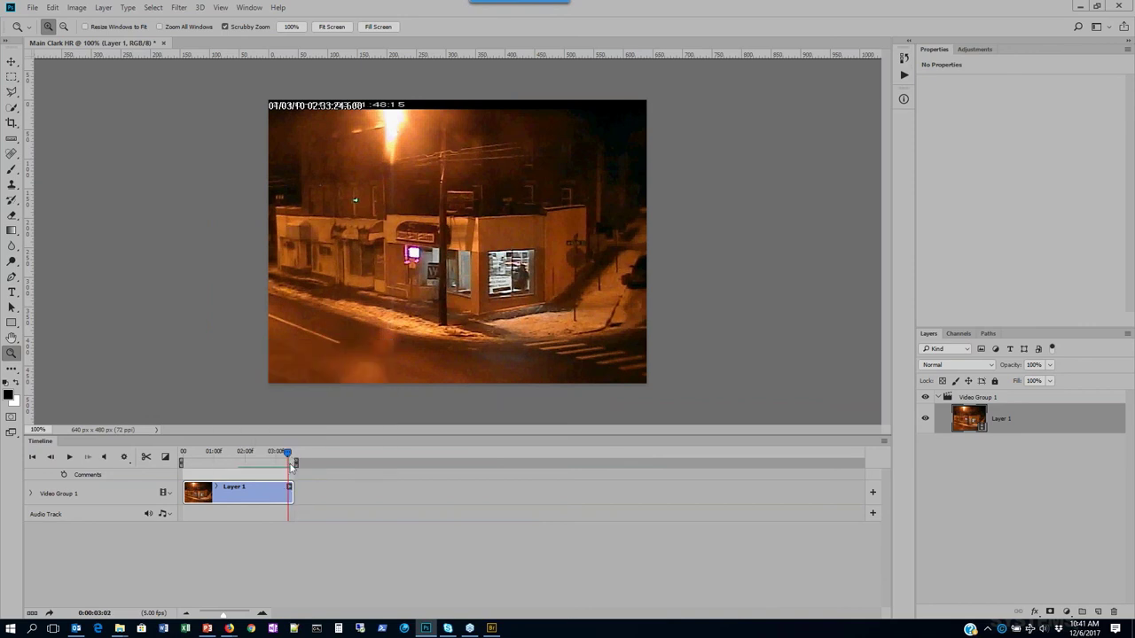
pyautogui.moveTo(287, 453); pyautogui.dragTo(181, 452)
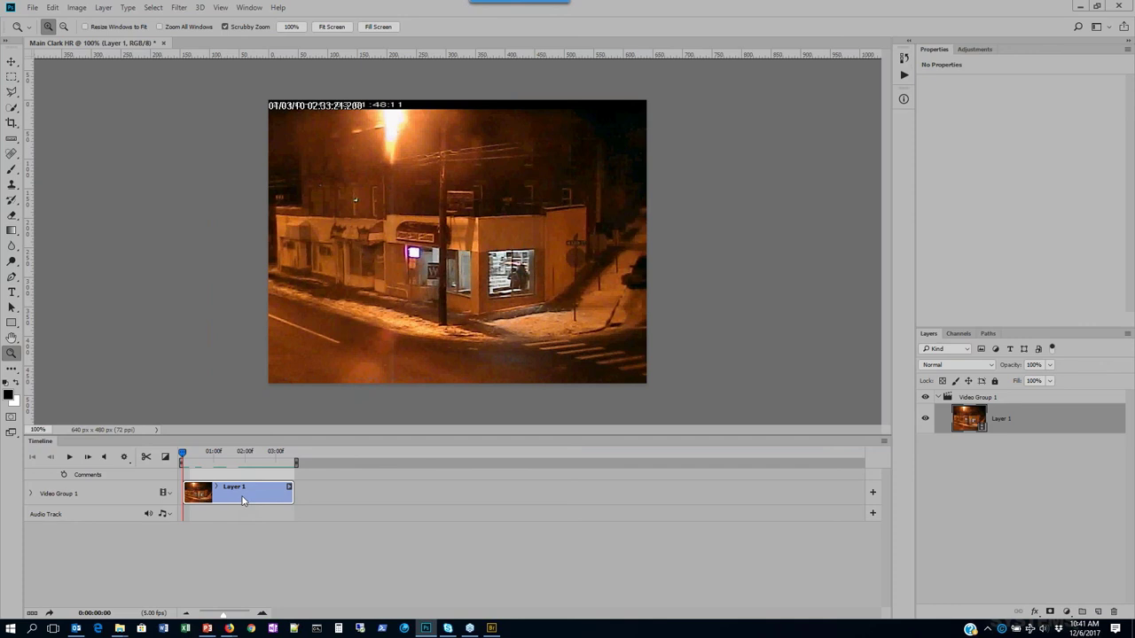
# - Convert the video layer, Layer 1, to a Smart Object so filters apply to the whole clip
pyautogui.click(175, 7)
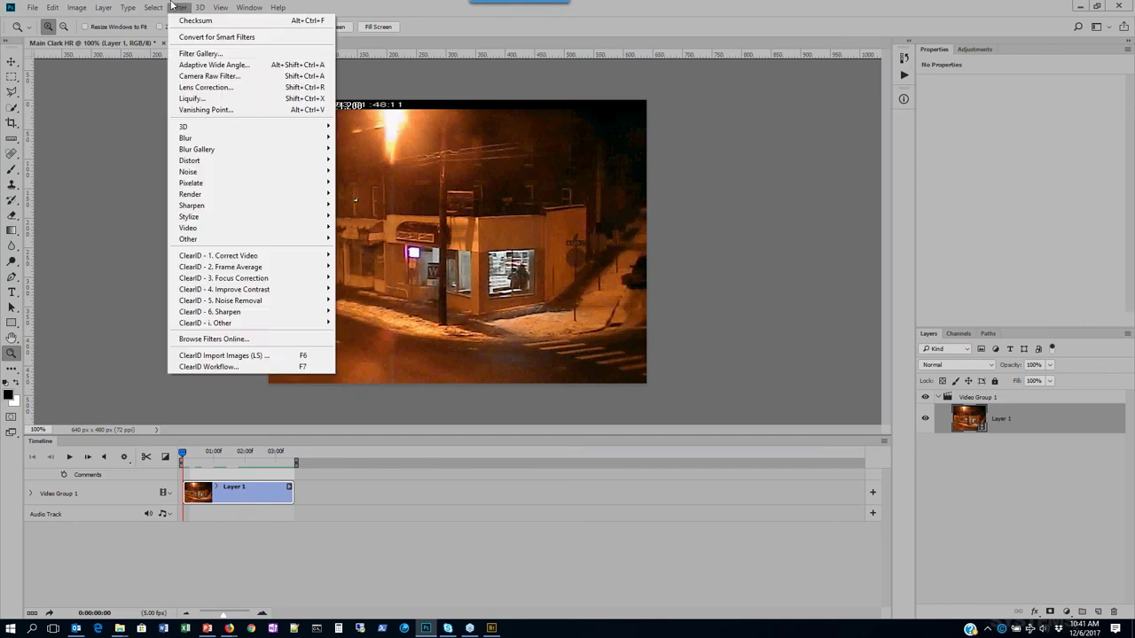
pyautogui.click(179, 6)
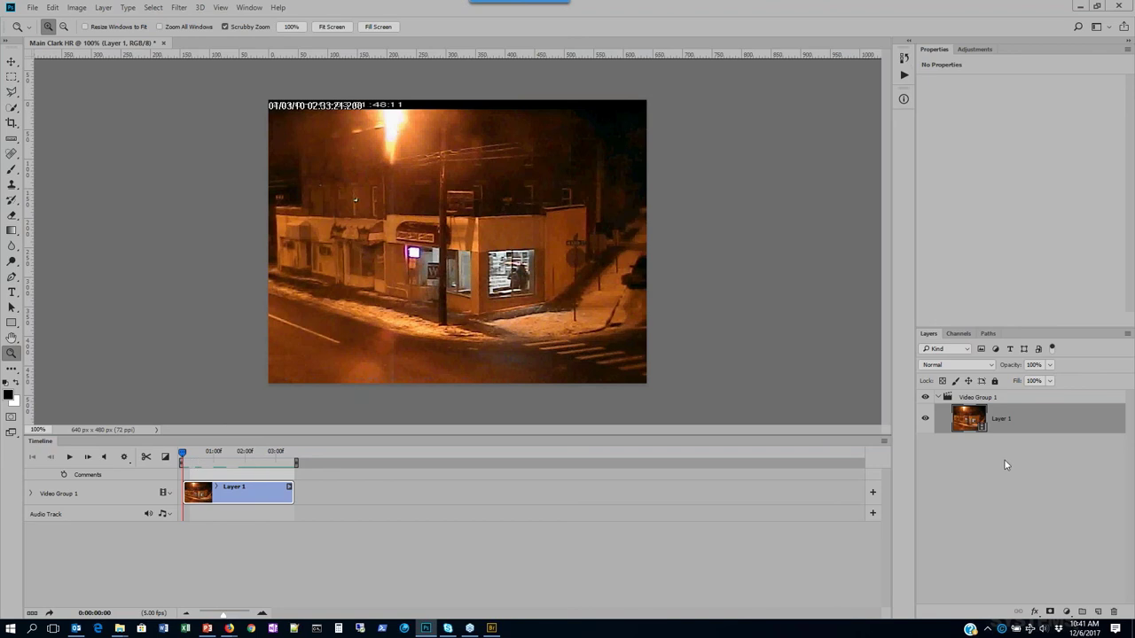
pyautogui.rightClick(1026, 430)
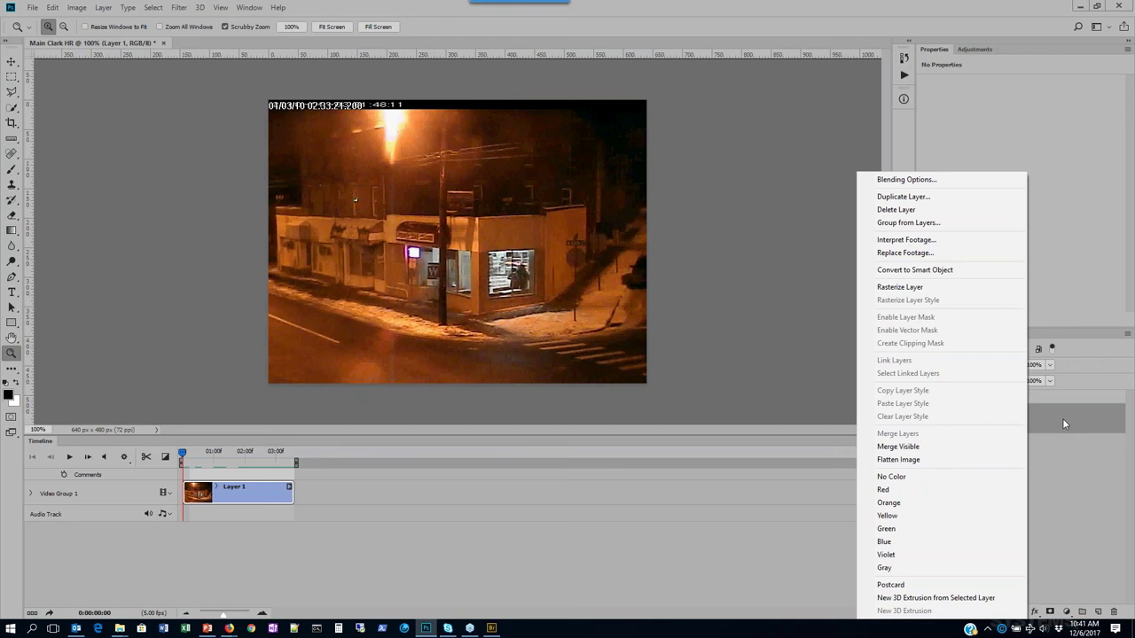
pyautogui.click(1059, 427)
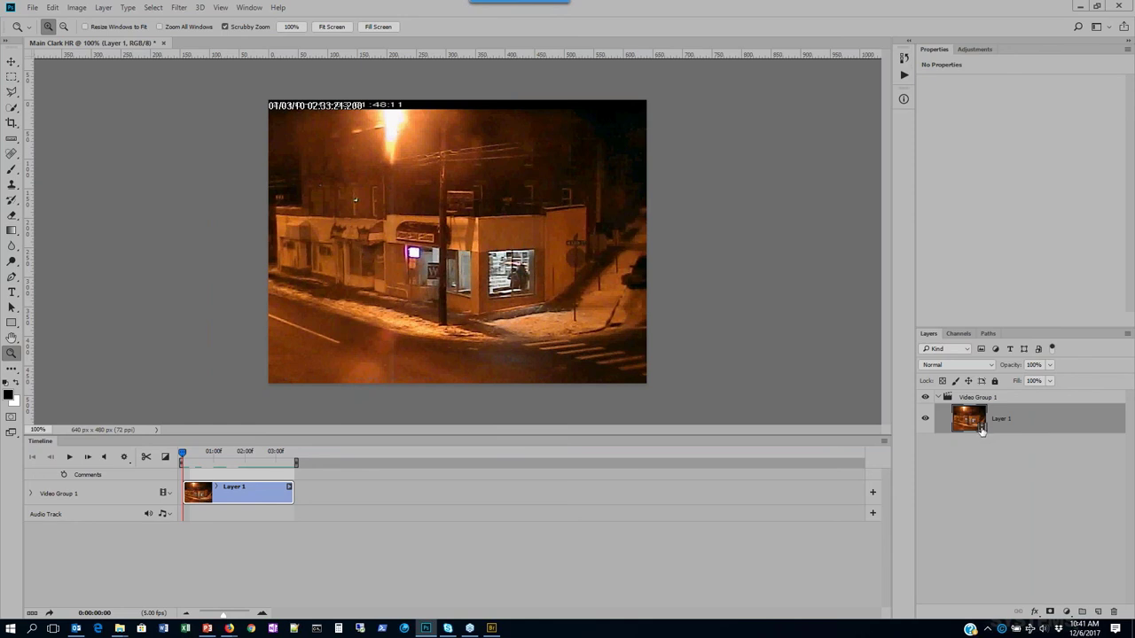
pyautogui.rightClick(1042, 423)
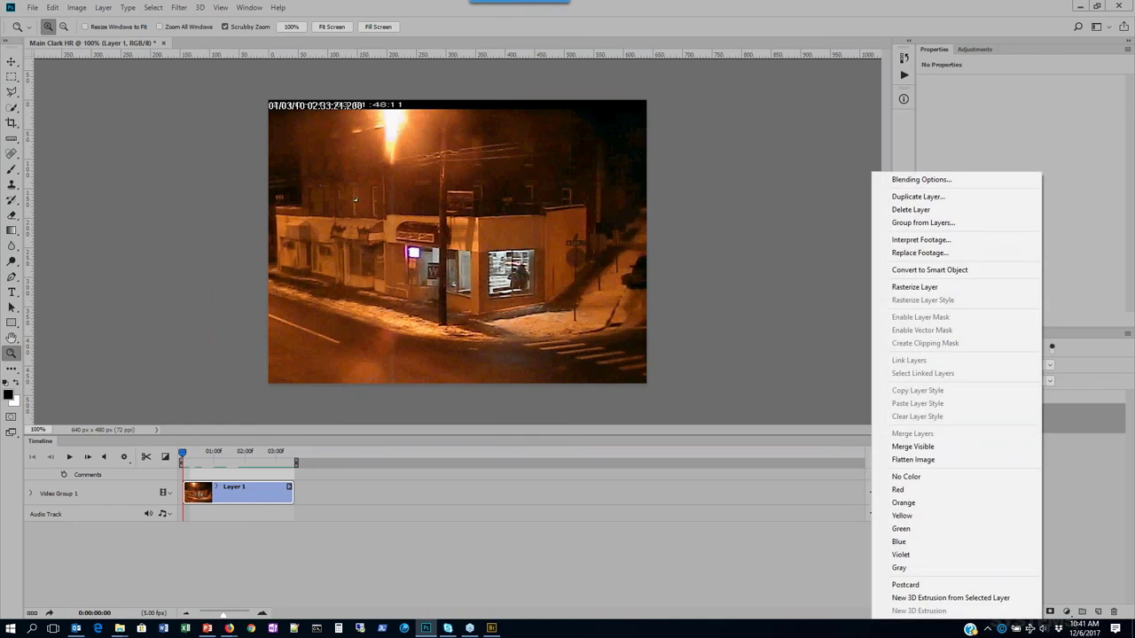
pyautogui.click(981, 270)
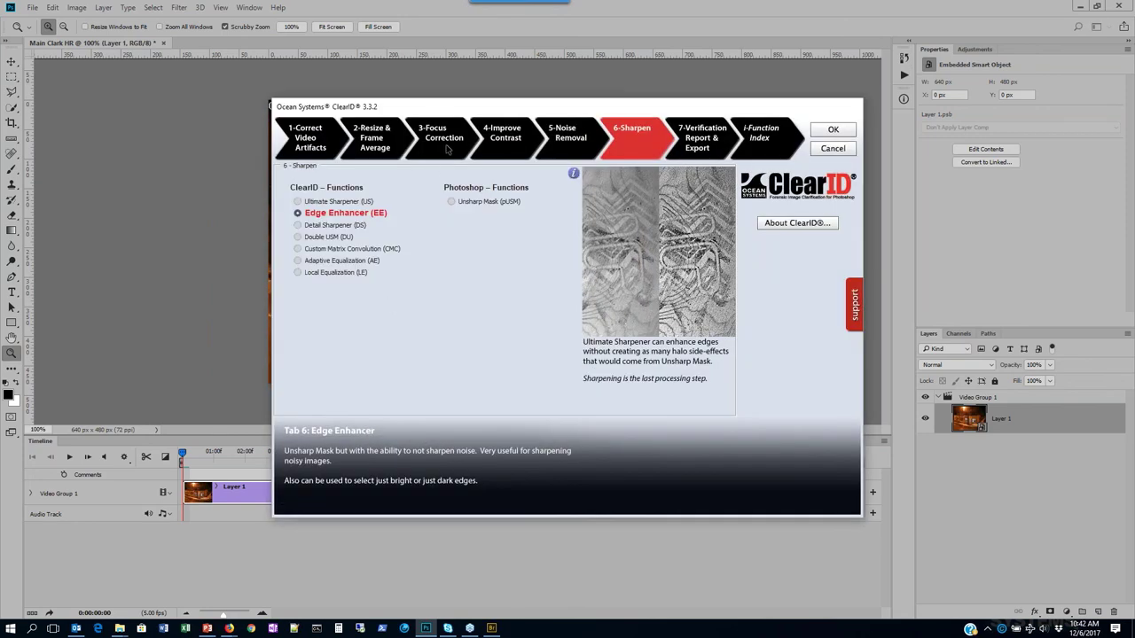
# - Apply ClearID Color-Safe Levels to the video layer with whitepoint 226, gamma 1.14 and color saturation 66
pyautogui.click(522, 151)
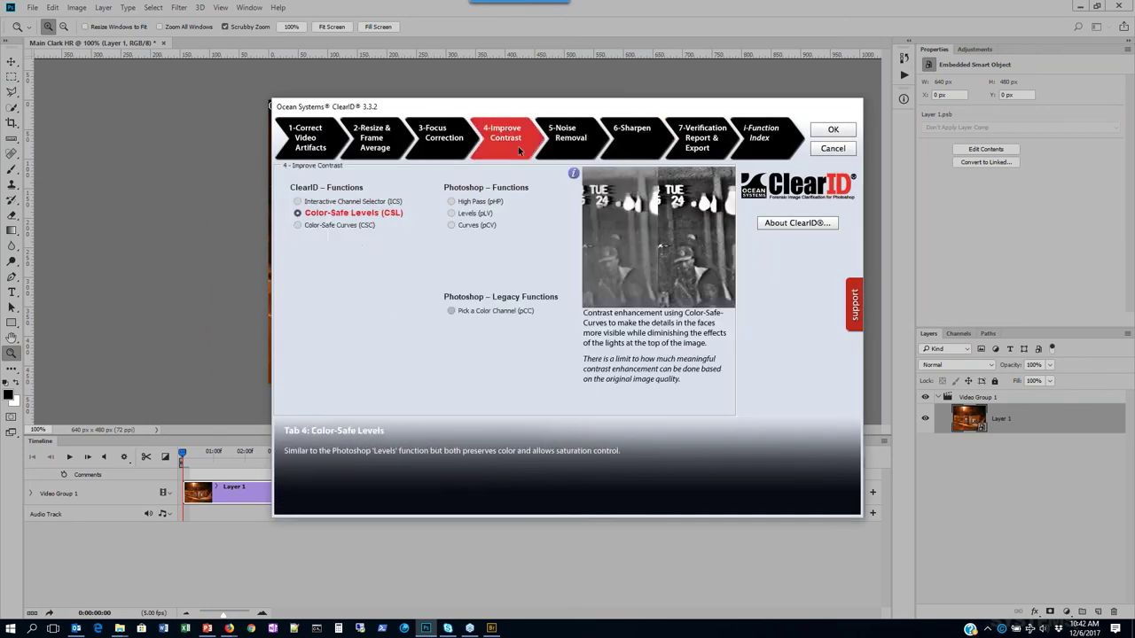
pyautogui.click(829, 130)
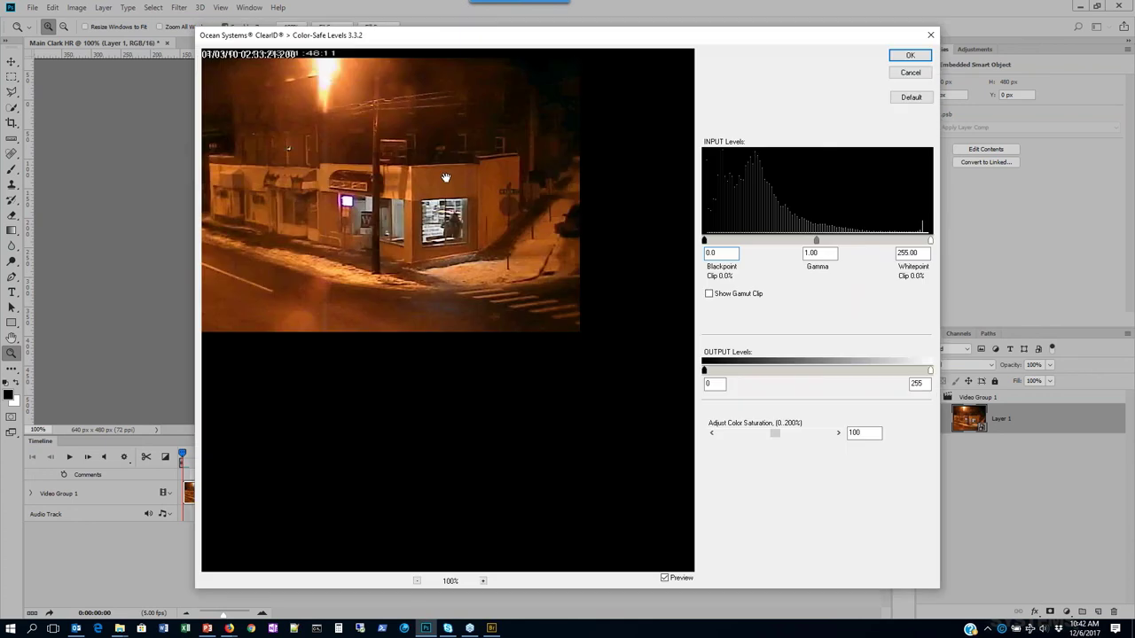
pyautogui.click(752, 294)
pyautogui.moveTo(930, 242); pyautogui.dragTo(906, 243)
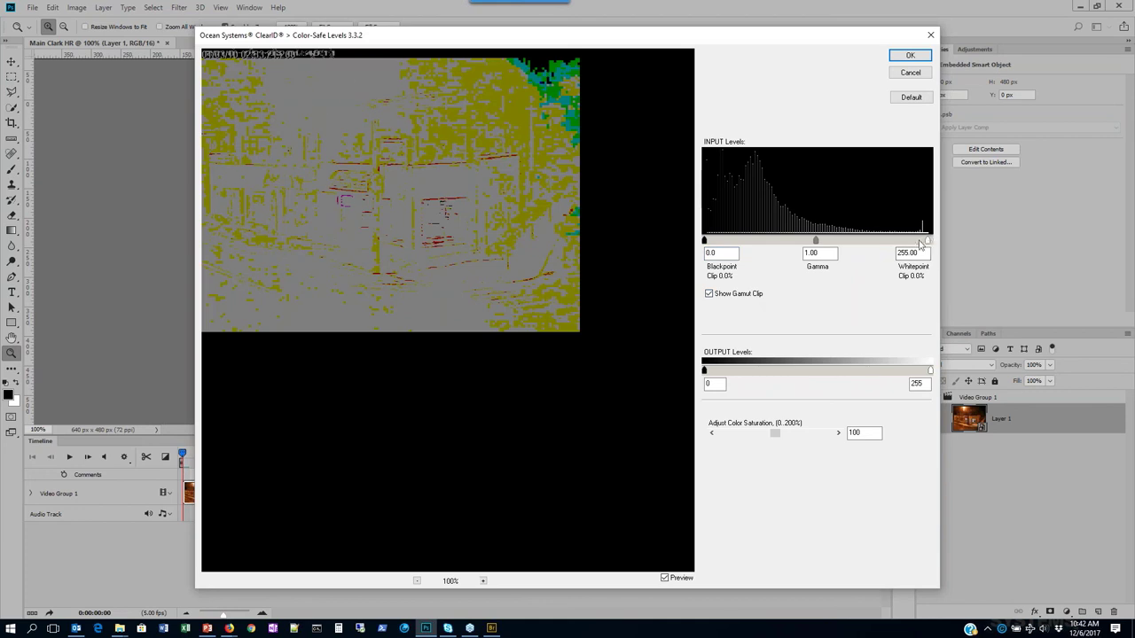
pyautogui.click(759, 293)
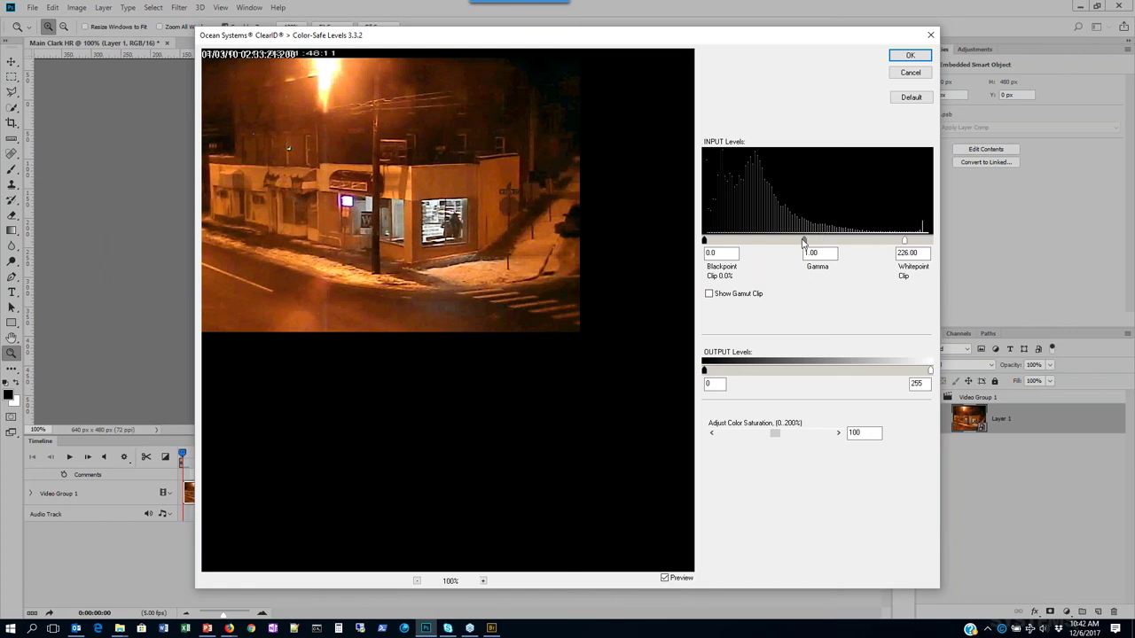
pyautogui.moveTo(804, 241); pyautogui.dragTo(797, 243)
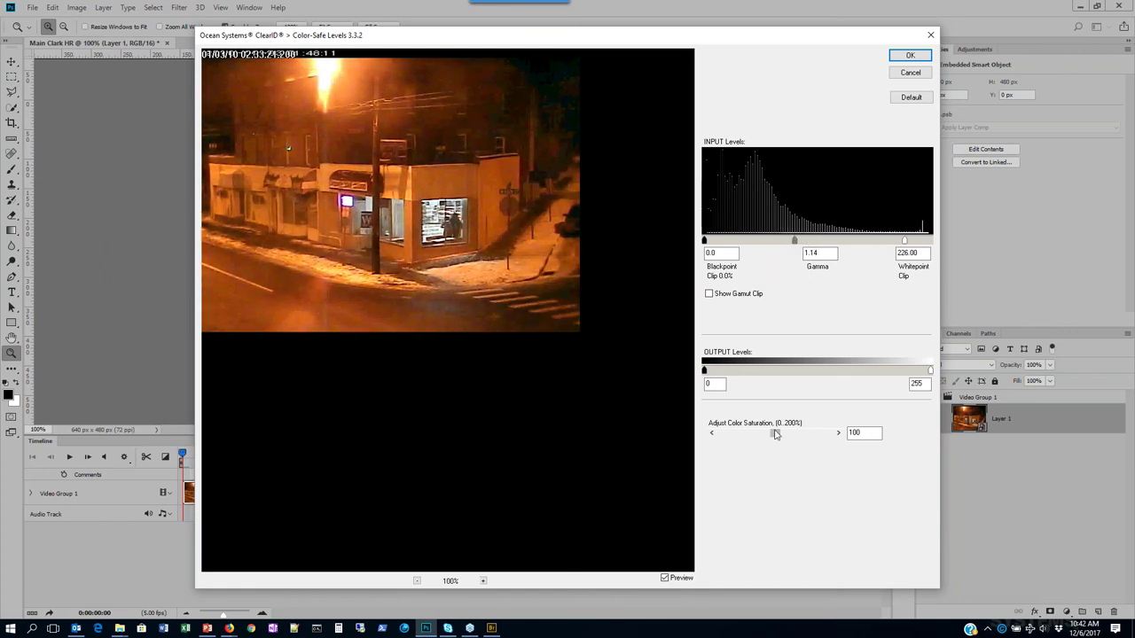
pyautogui.moveTo(775, 433); pyautogui.dragTo(757, 433)
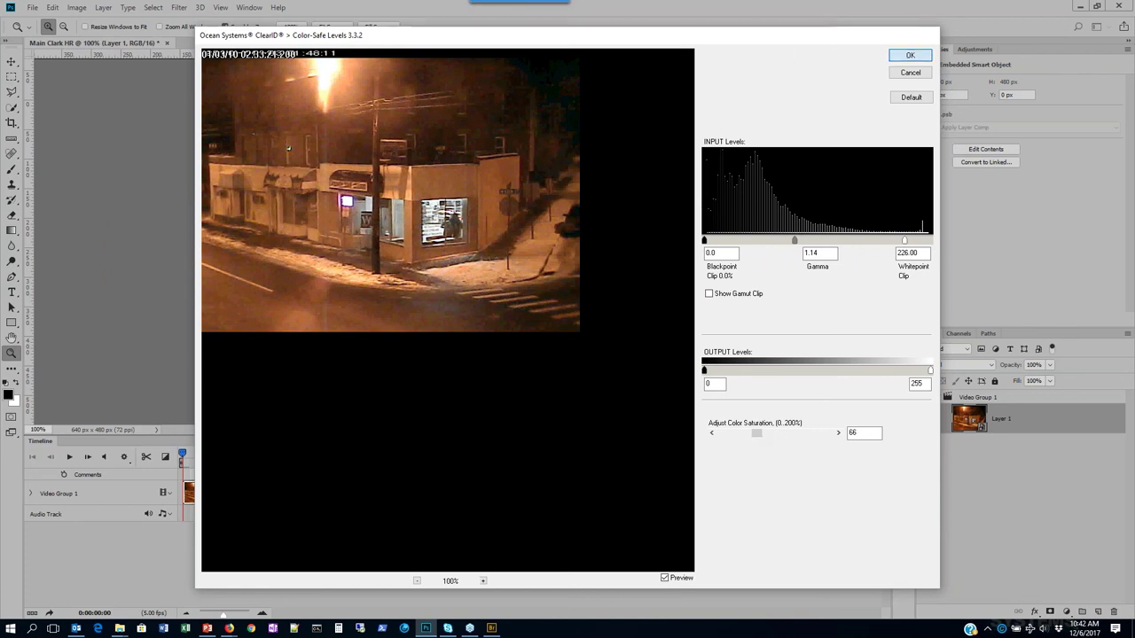
pyautogui.click(909, 55)
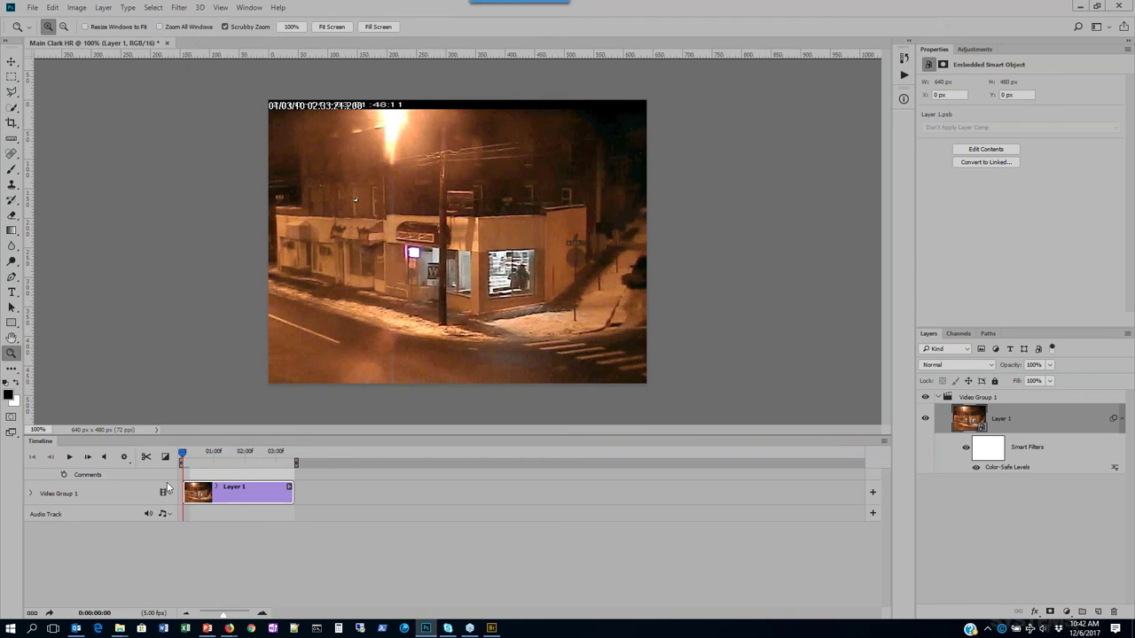
# - Play the clip up to 0:00:01:02 and compare the frame with Color-Safe Levels off and on
pyautogui.press('space')
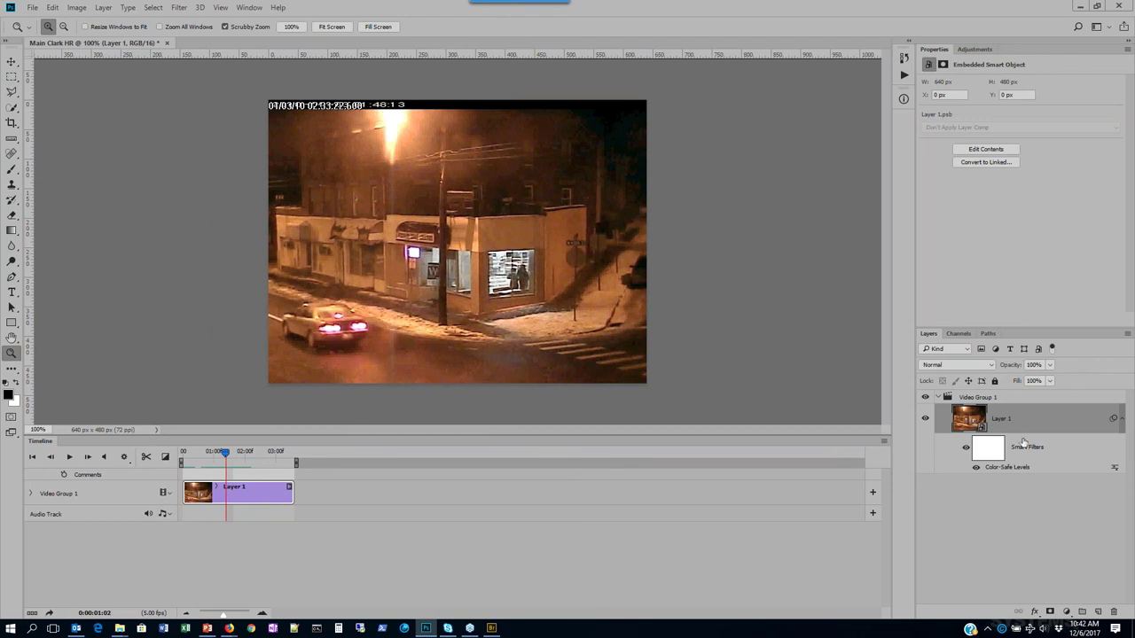
pyautogui.click(976, 468)
pyautogui.click(976, 468)
# - Apply ClearID Ultimate Sharpener with Enhance Edges at a sharpen amount of 100, and compare the frame with it off and on
pyautogui.hotkey('ctrl', 'alt', 'f')
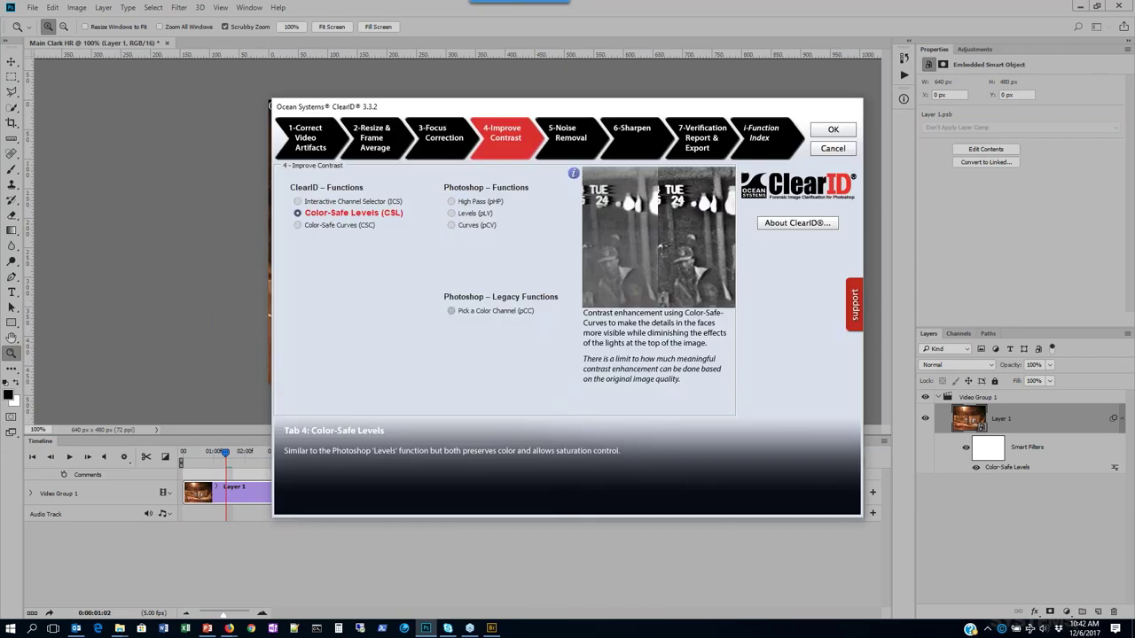
pyautogui.click(633, 138)
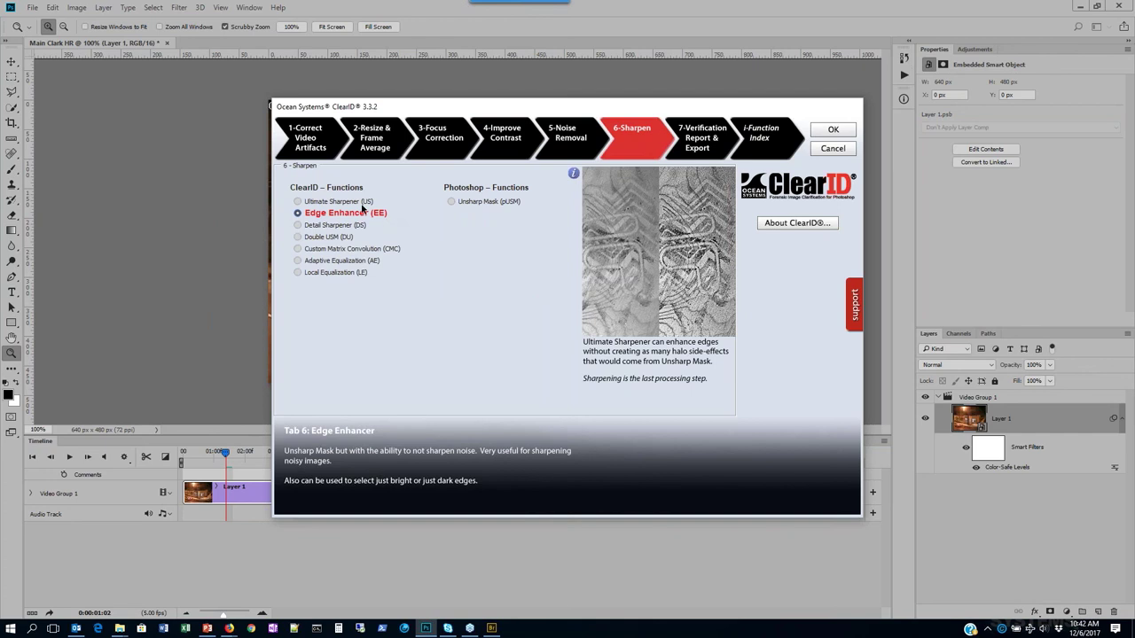
pyautogui.click(298, 201)
pyautogui.click(834, 130)
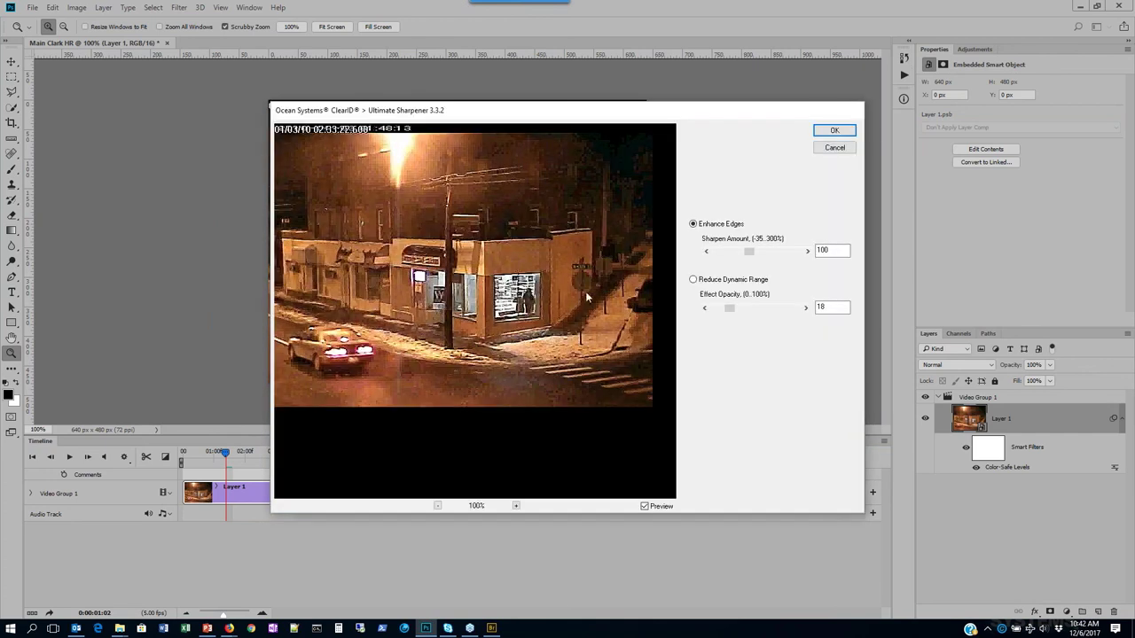
pyautogui.click(827, 133)
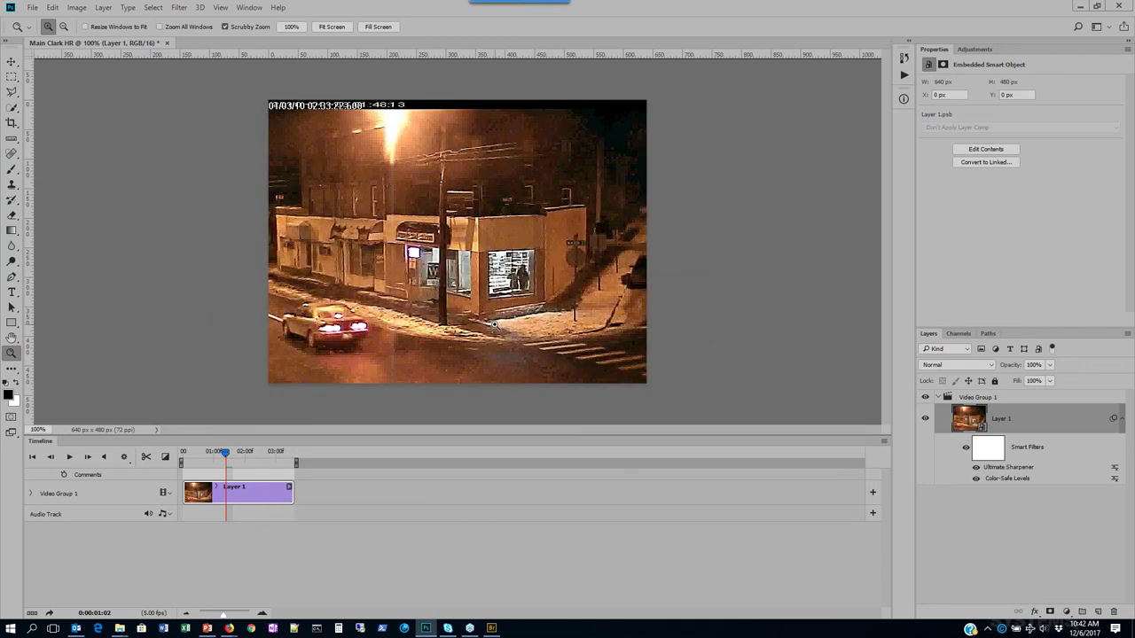
pyautogui.click(975, 468)
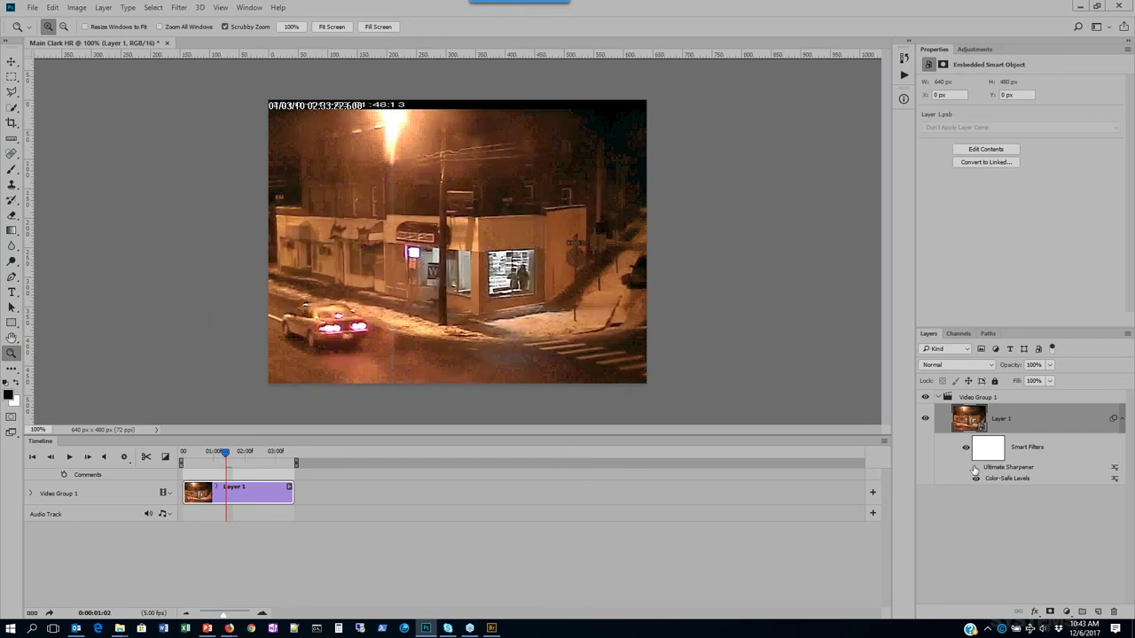
pyautogui.click(975, 467)
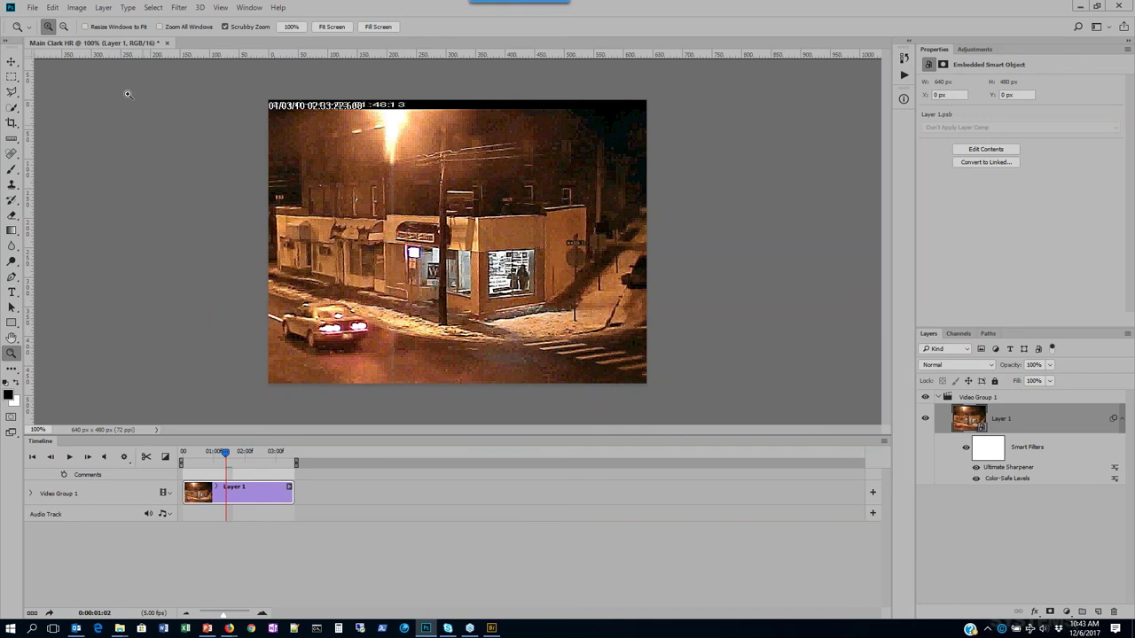
pyautogui.click(54, 7)
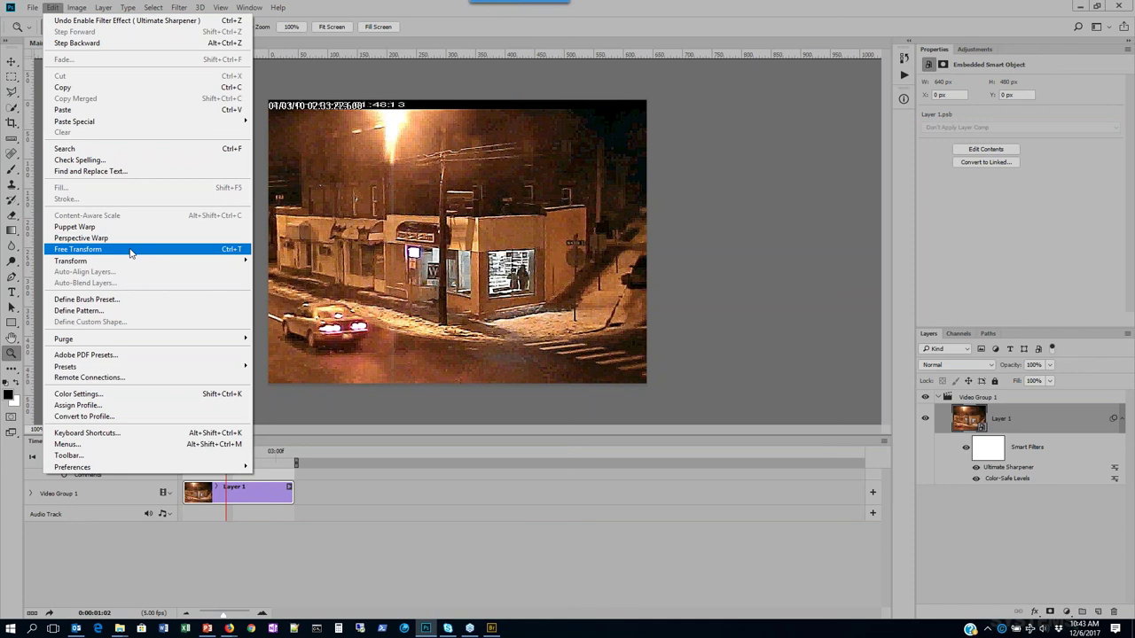
pyautogui.moveTo(124, 261)
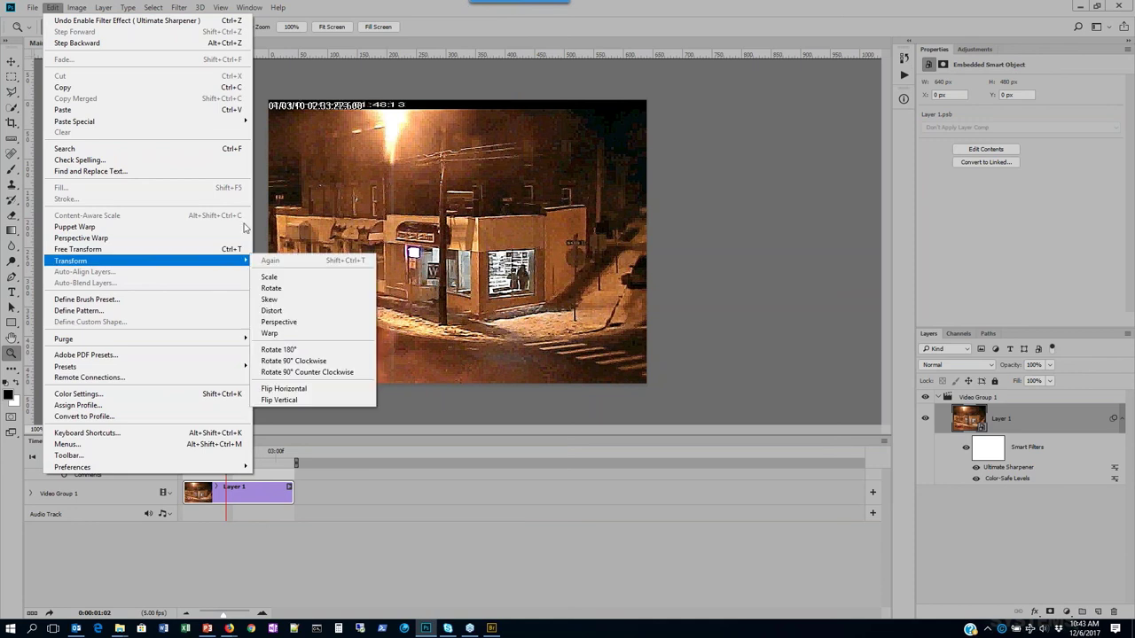
pyautogui.click(710, 252)
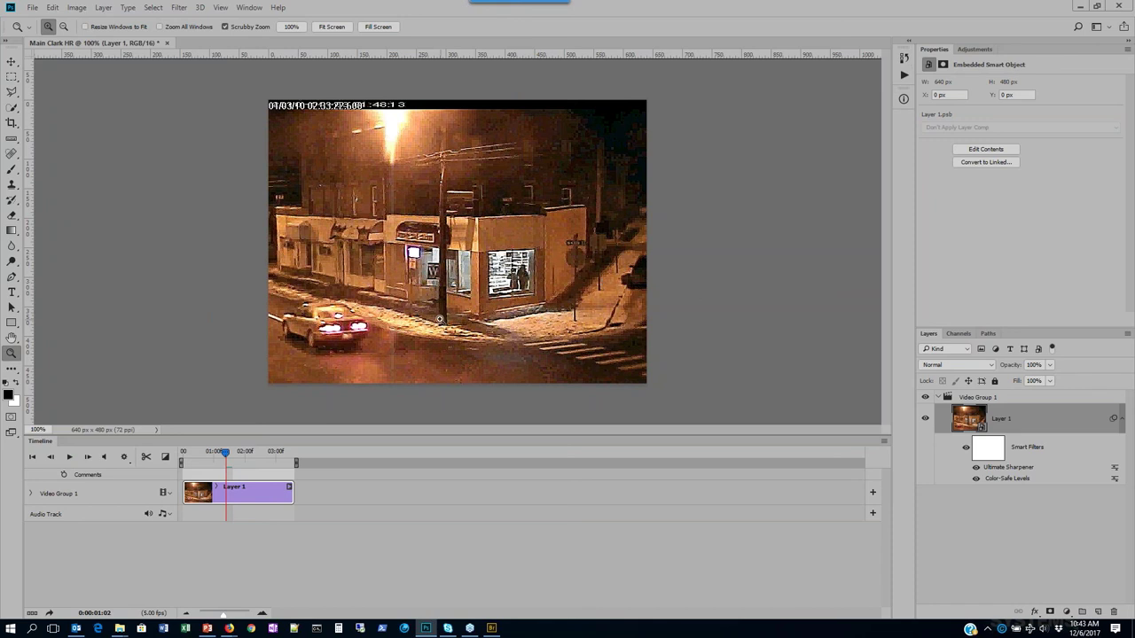
# - Generate a ClearID verification report for the filtered video and save it as Main Clark HR.avi.htm in the Original folder
pyautogui.hotkey('ctrl', 'alt', 'f')
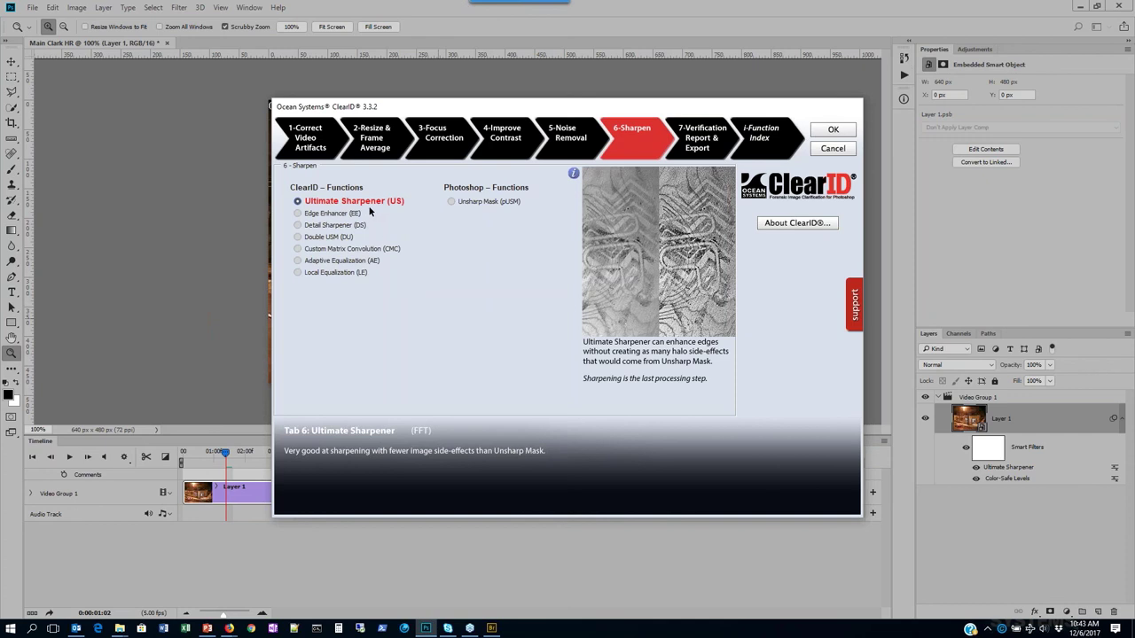
pyautogui.click(702, 141)
pyautogui.click(385, 202)
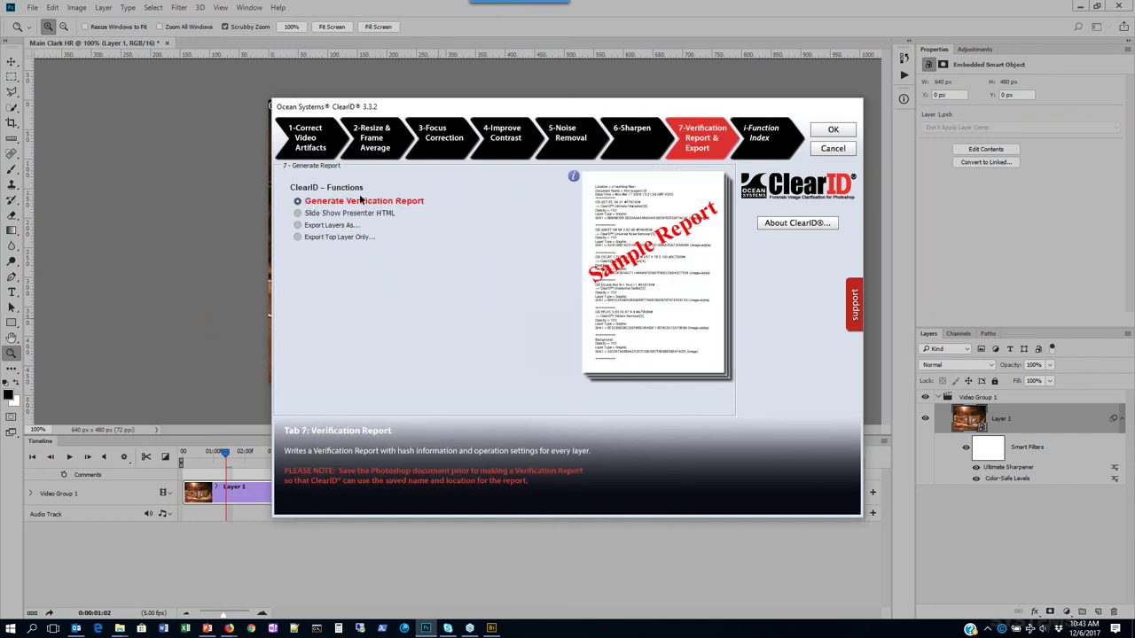
pyautogui.press('Return')
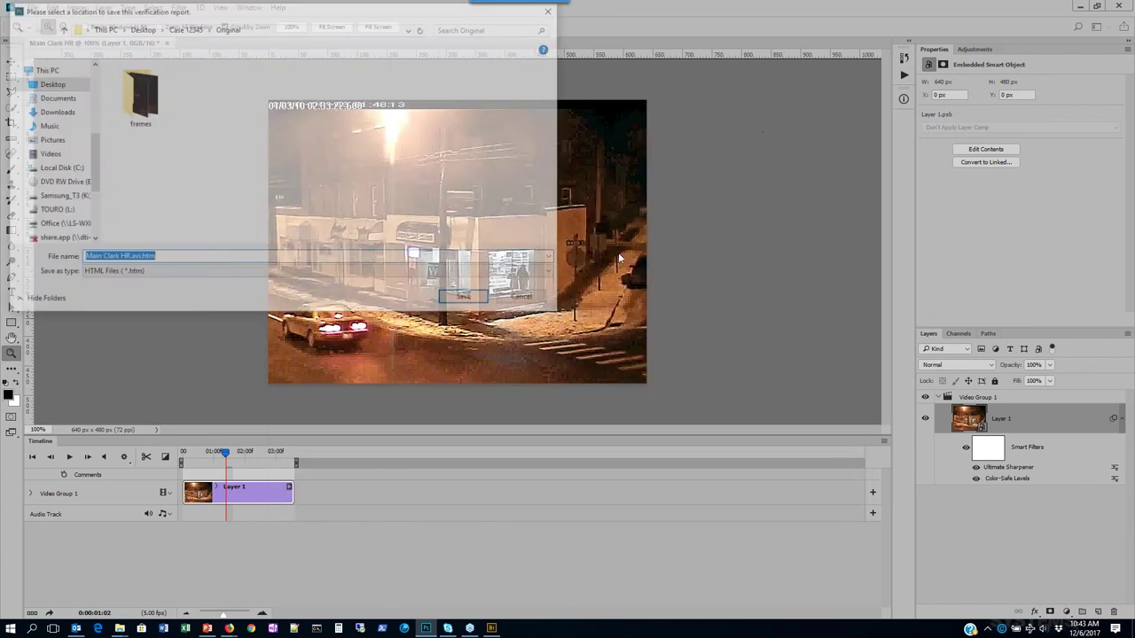
pyautogui.click(461, 300)
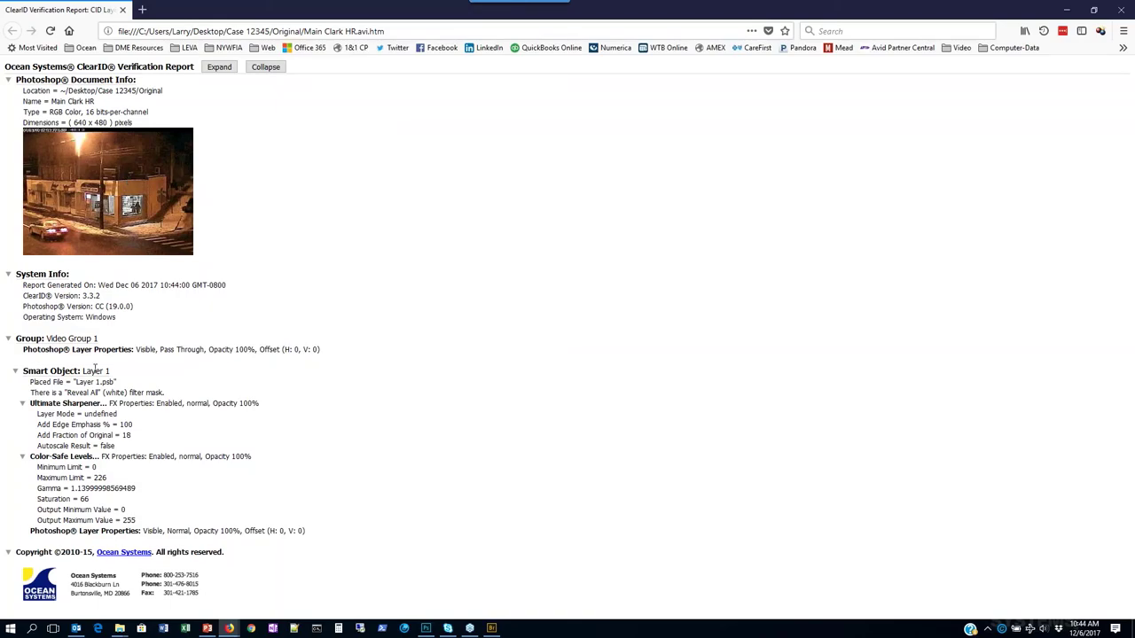
# - Examine the report's Ultimate Sharpener and Color-Safe Levels settings and the ClearID and Photoshop version information
pyautogui.click(22, 404)
pyautogui.click(22, 414)
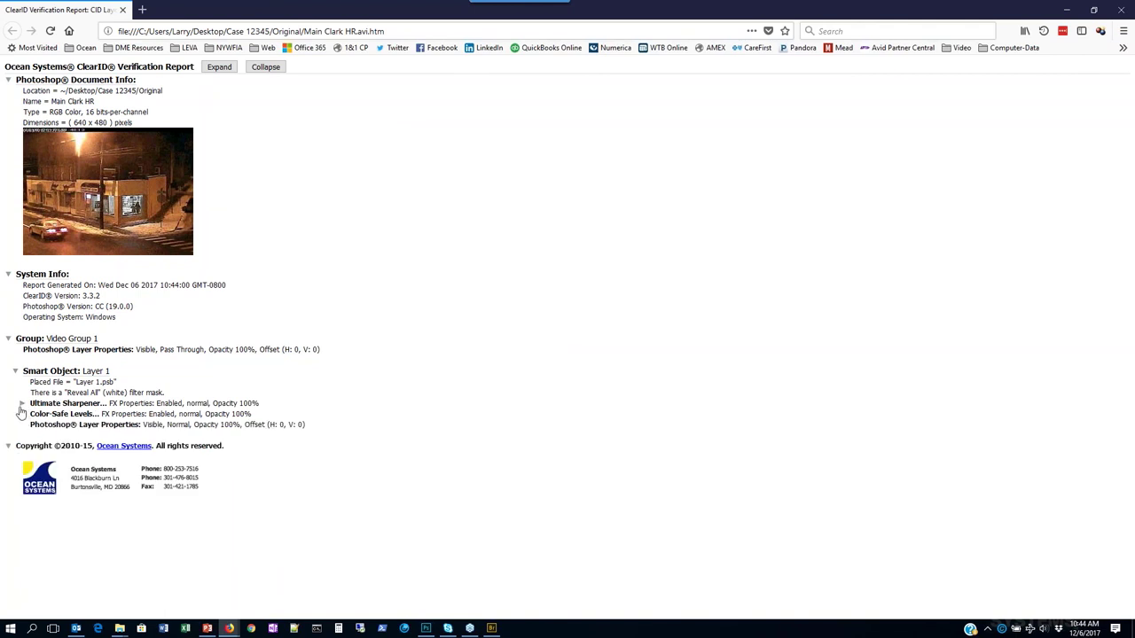
pyautogui.click(22, 404)
pyautogui.click(22, 458)
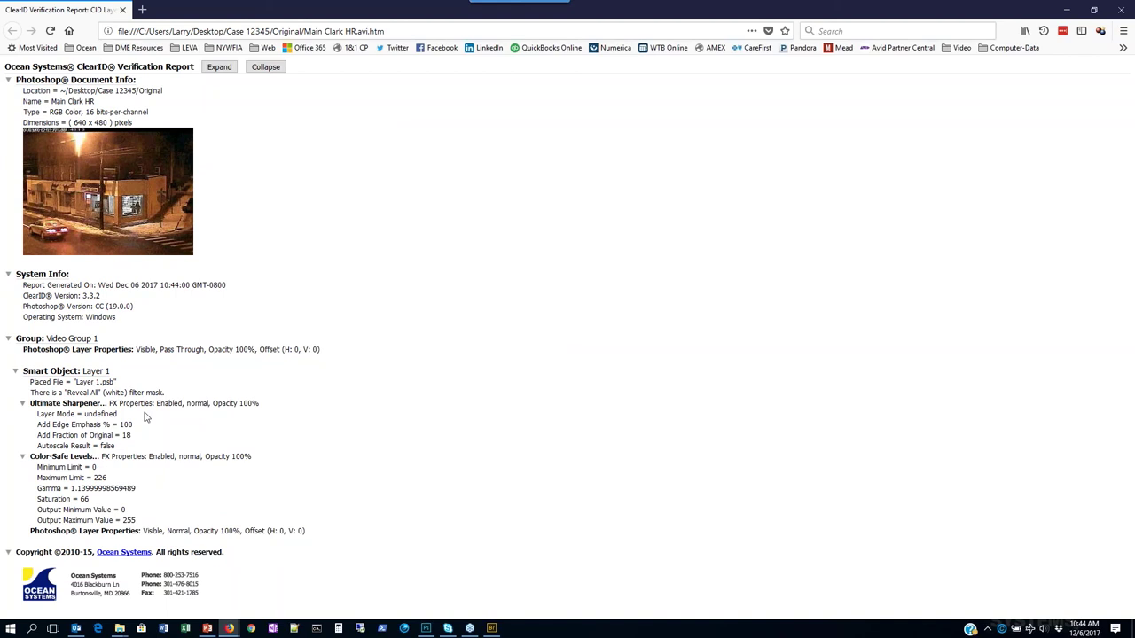
pyautogui.moveTo(135, 308); pyautogui.dragTo(56, 296)
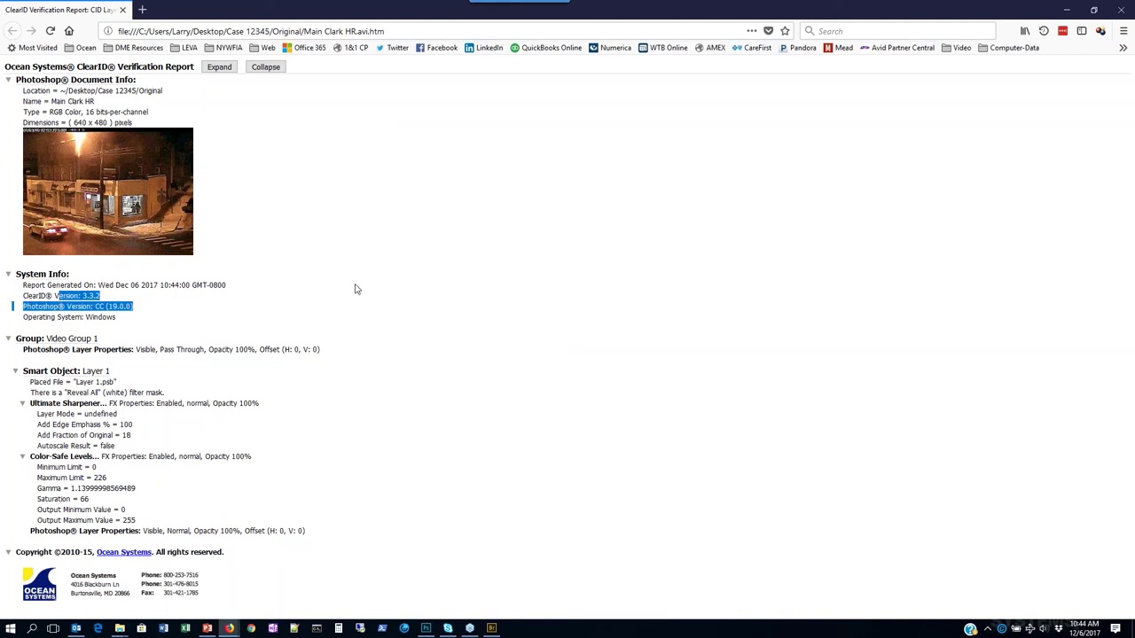
# - Return to Photoshop, select the whole frame and look over the Transform operations available for the Smart Object layer
pyautogui.hotkey('alt', 'Tab')
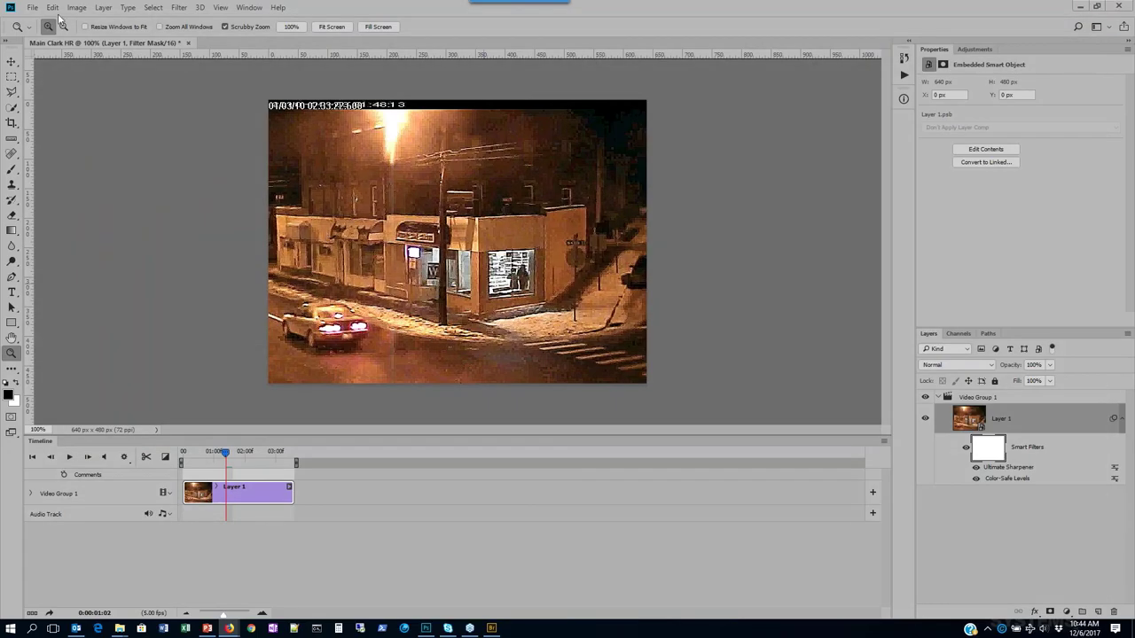
pyautogui.hotkey('ctrl', 'a')
pyautogui.click(54, 7)
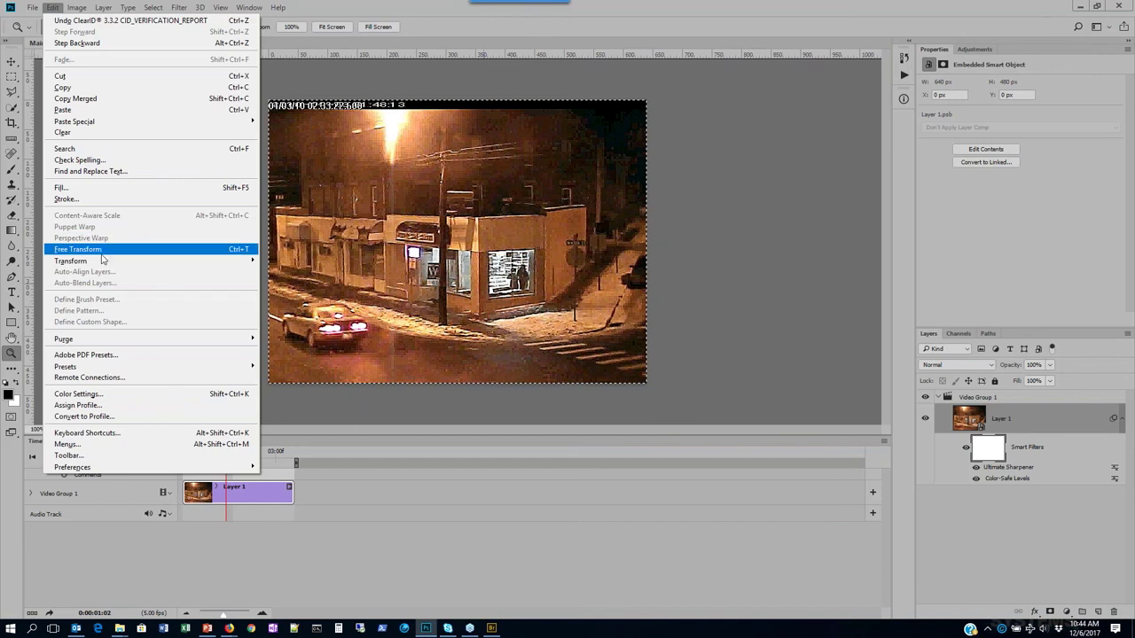
pyautogui.moveTo(253, 263)
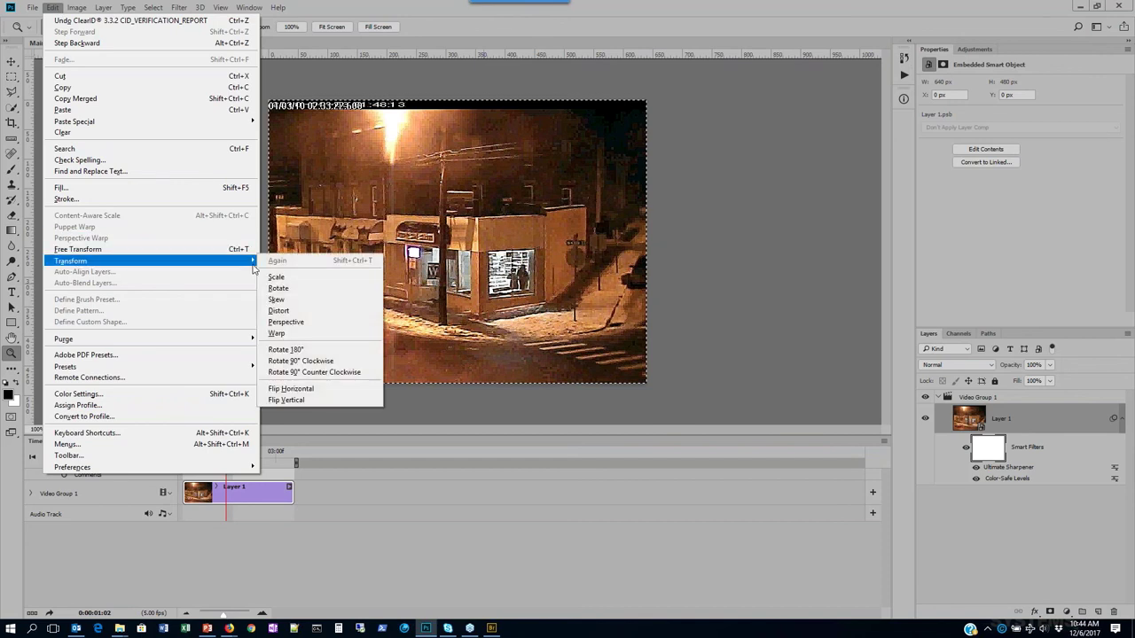
pyautogui.click(313, 401)
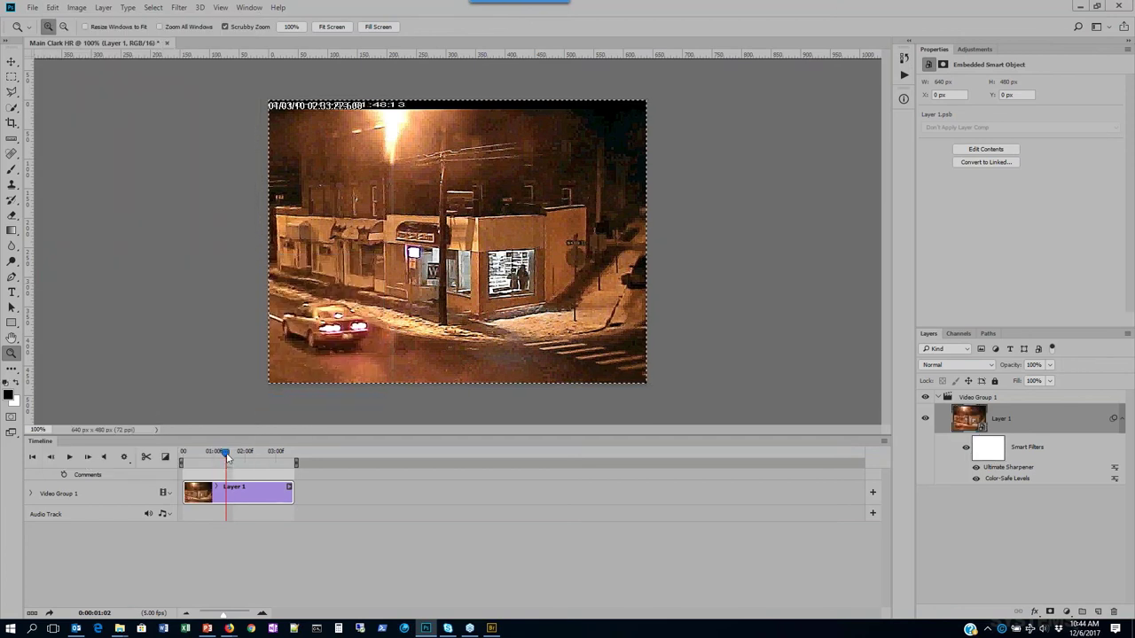
# - Scrub the filtered clip back from 0:00:01:02 to its first frame with the timeline scale enlarged
pyautogui.moveTo(227, 457)
pyautogui.mouseDown()
pyautogui.moveTo(192, 455)
pyautogui.moveTo(213, 455)
pyautogui.mouseUp()
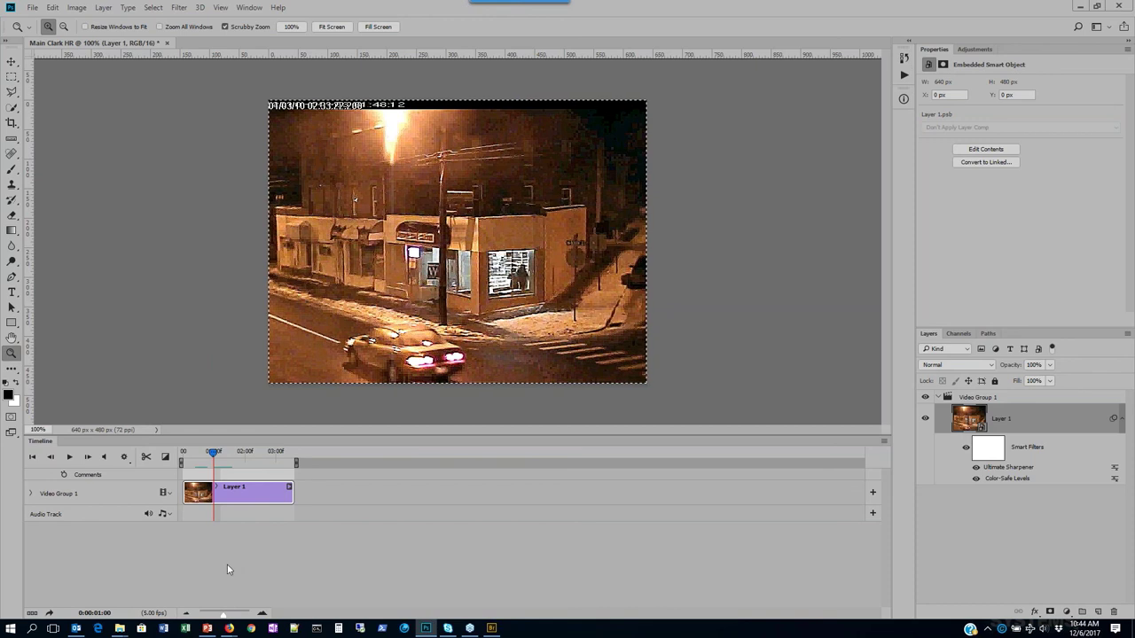
pyautogui.moveTo(223, 614); pyautogui.dragTo(250, 615)
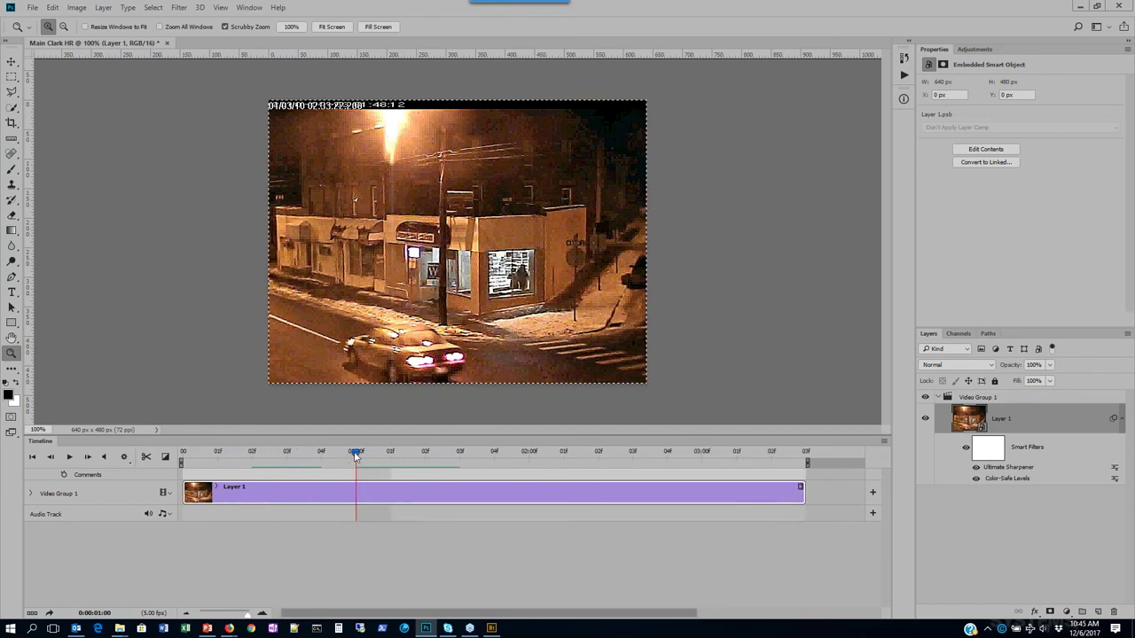
pyautogui.moveTo(345, 457); pyautogui.dragTo(251, 454)
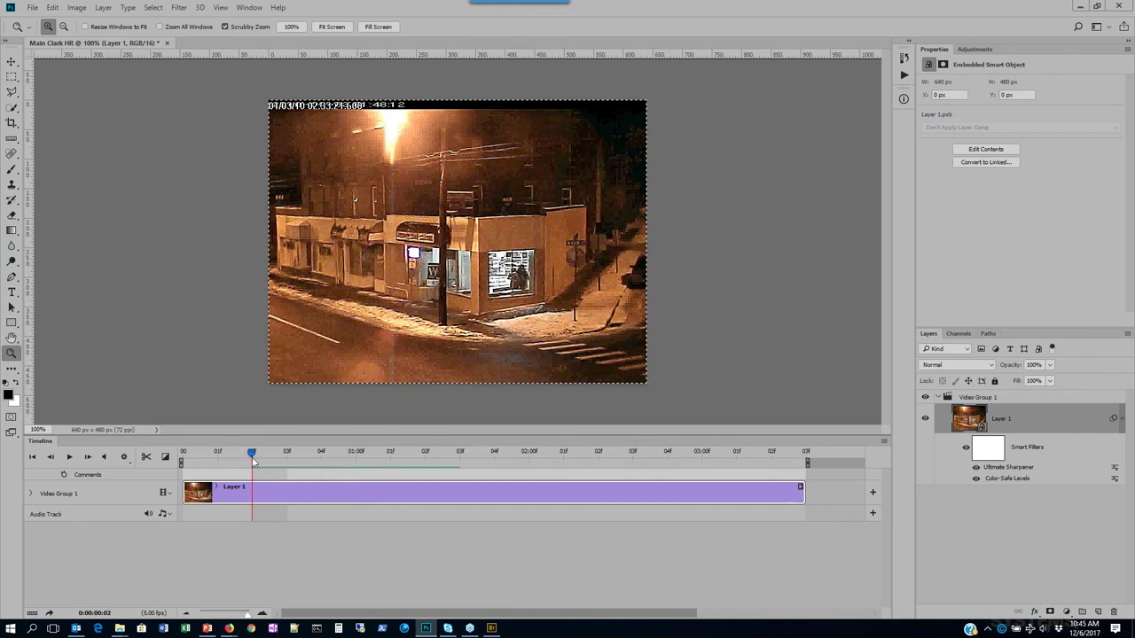
pyautogui.moveTo(251, 454); pyautogui.dragTo(190, 453)
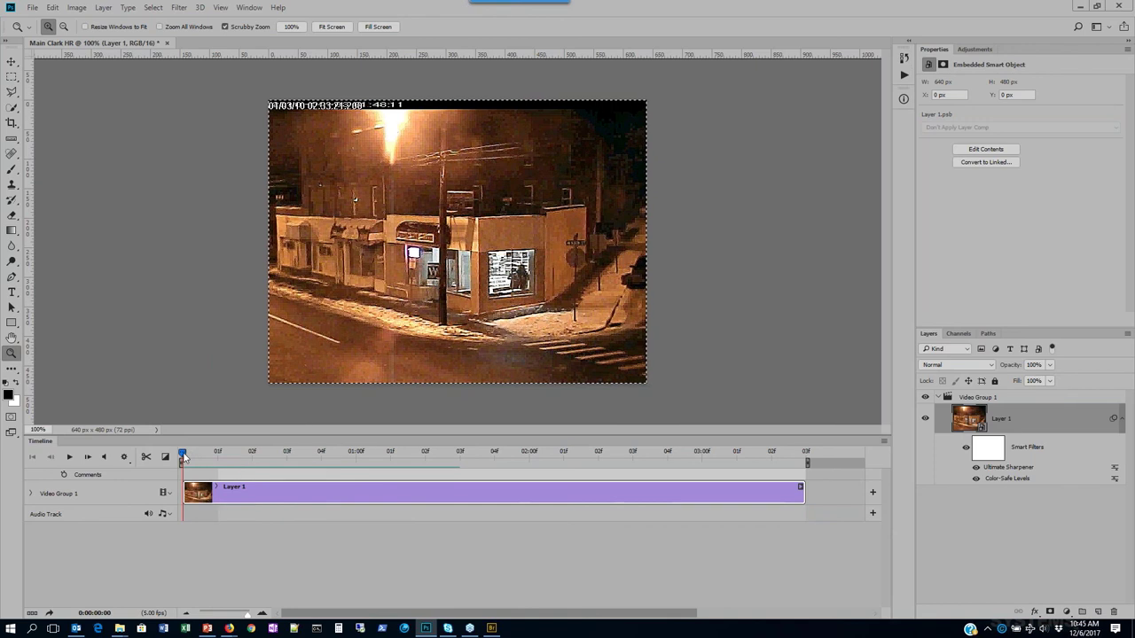
pyautogui.moveTo(205, 450); pyautogui.dragTo(182, 455)
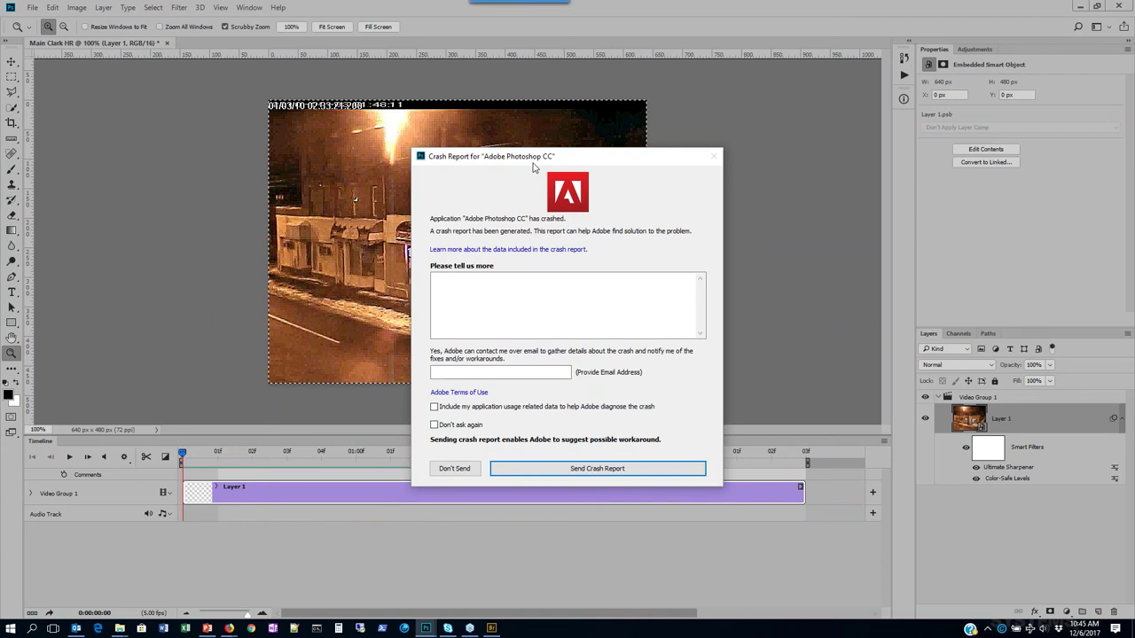
# - Dismiss the Photoshop crash report without sending it
pyautogui.click(452, 469)
pyautogui.click(483, 359)
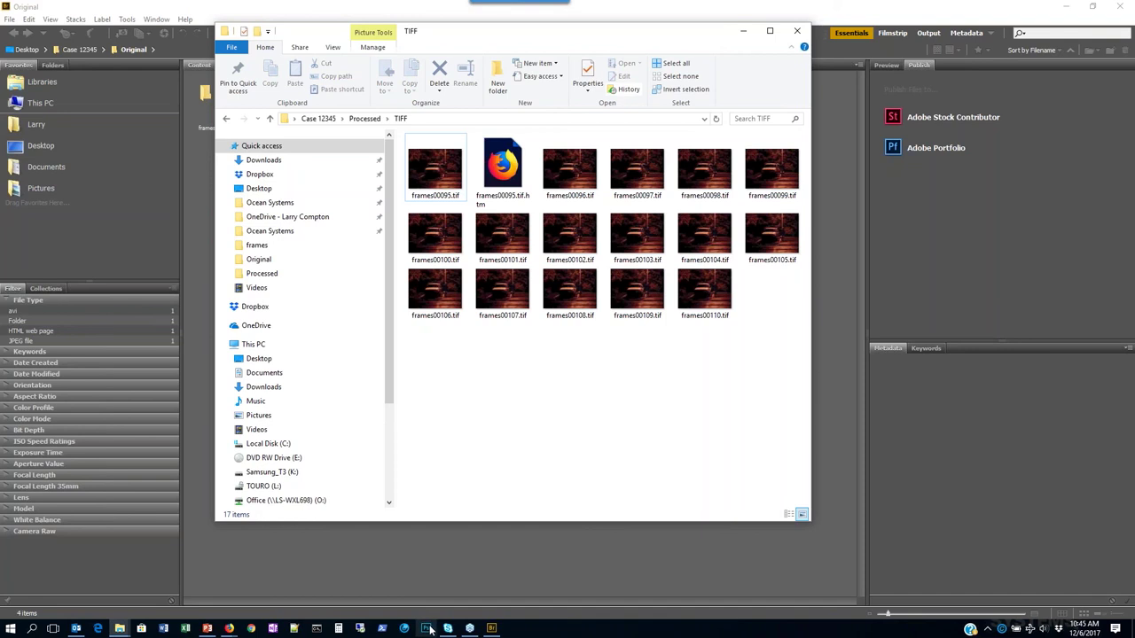
# - Switch to PowerPoint, look through the remaining slides and briefly present slide 16, "Video in Photoshop", up to its Smart Object bullet
pyautogui.click(206, 628)
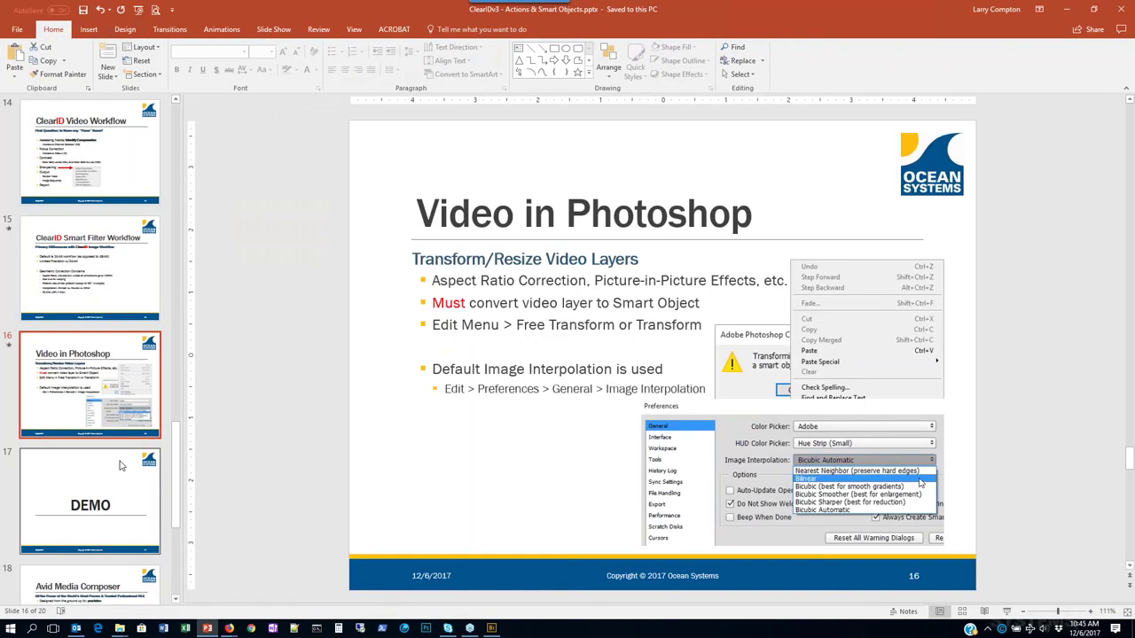
pyautogui.scroll(-5, 122, 465)
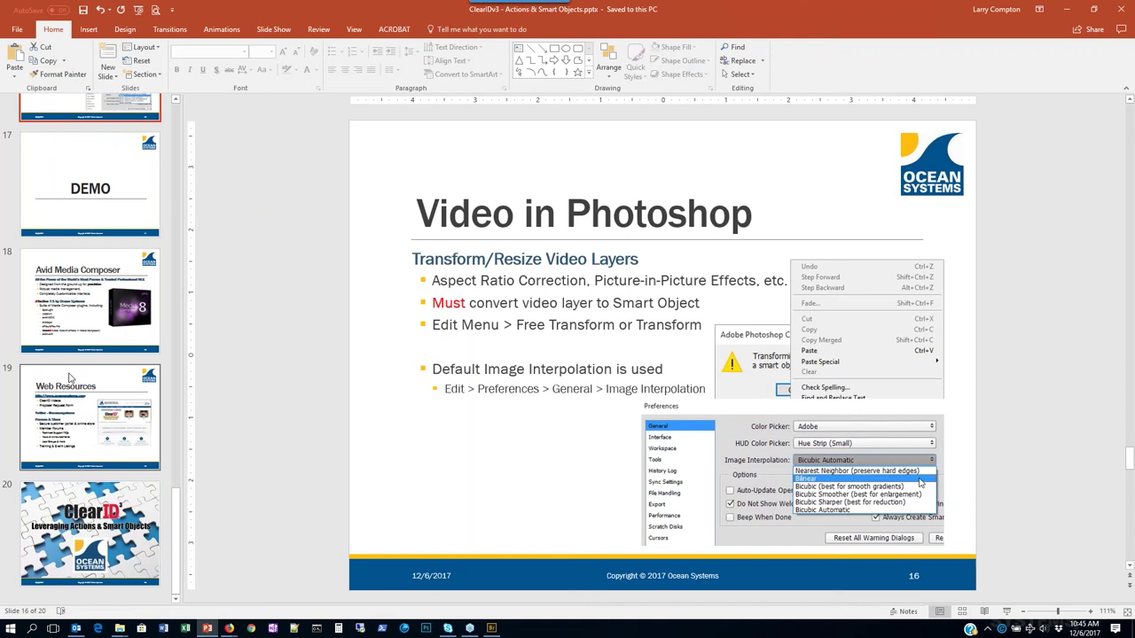
pyautogui.scroll(3, 80, 374)
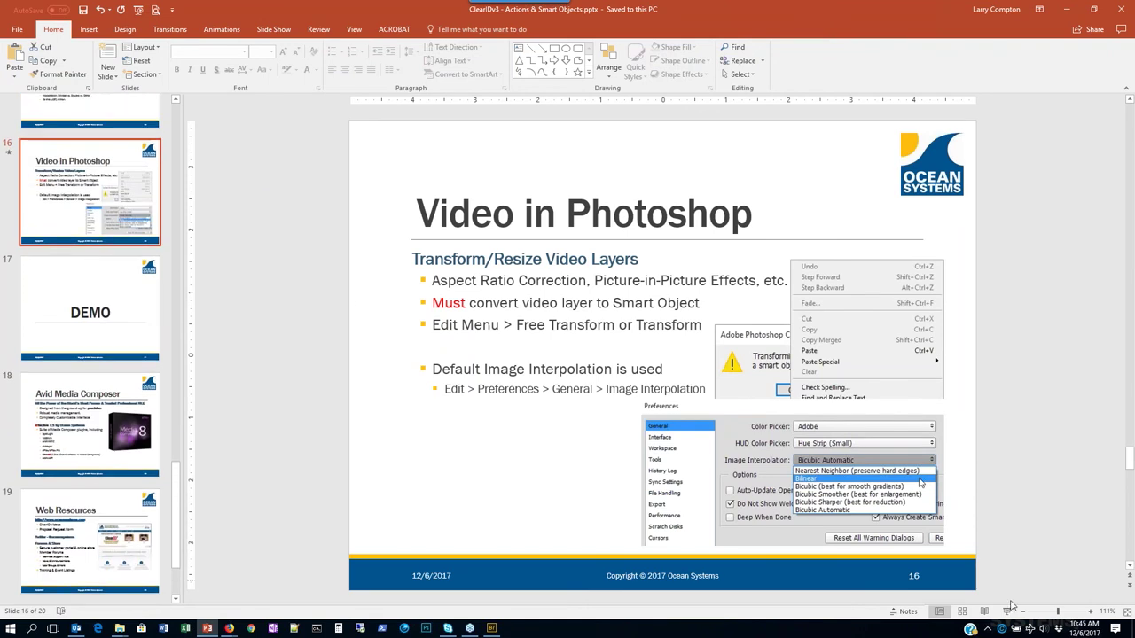
pyautogui.click(1009, 611)
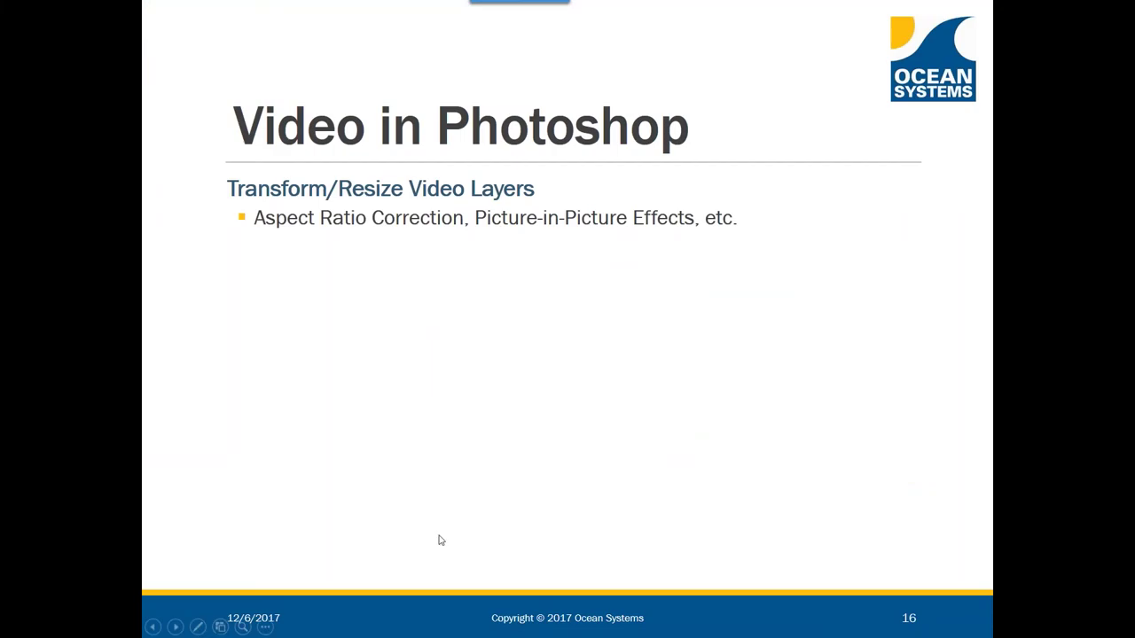
pyautogui.click(680, 388)
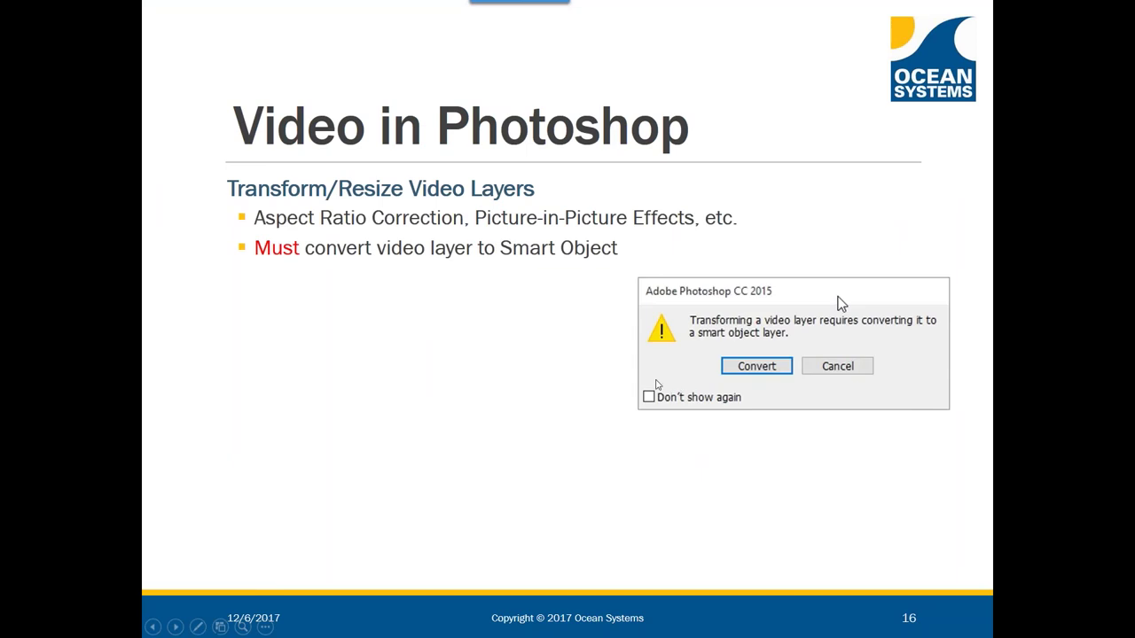
pyautogui.press('Escape')
# - Restart Photoshop and open Main Clark HR.avi from the Original folder of Case 12345
pyautogui.click(425, 627)
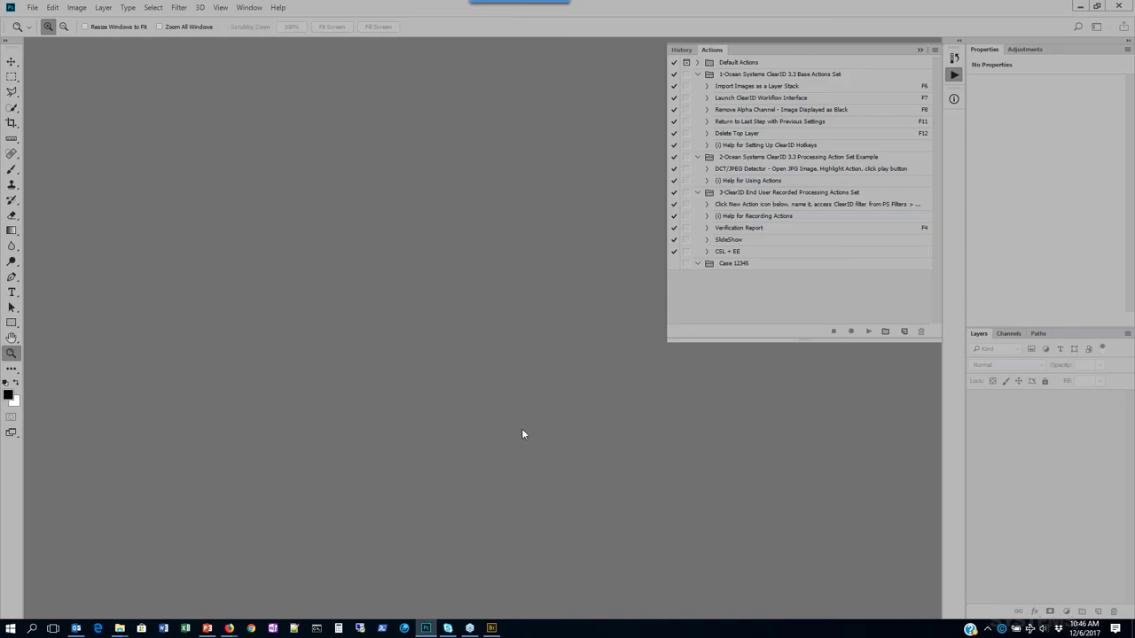
pyautogui.click(32, 7)
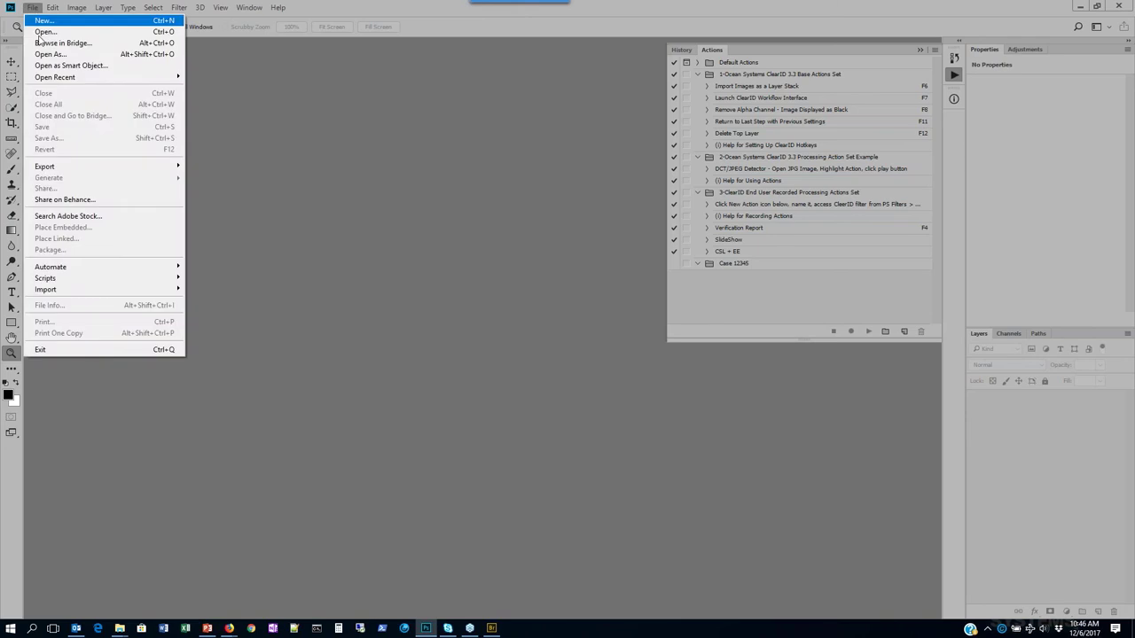
pyautogui.click(44, 19)
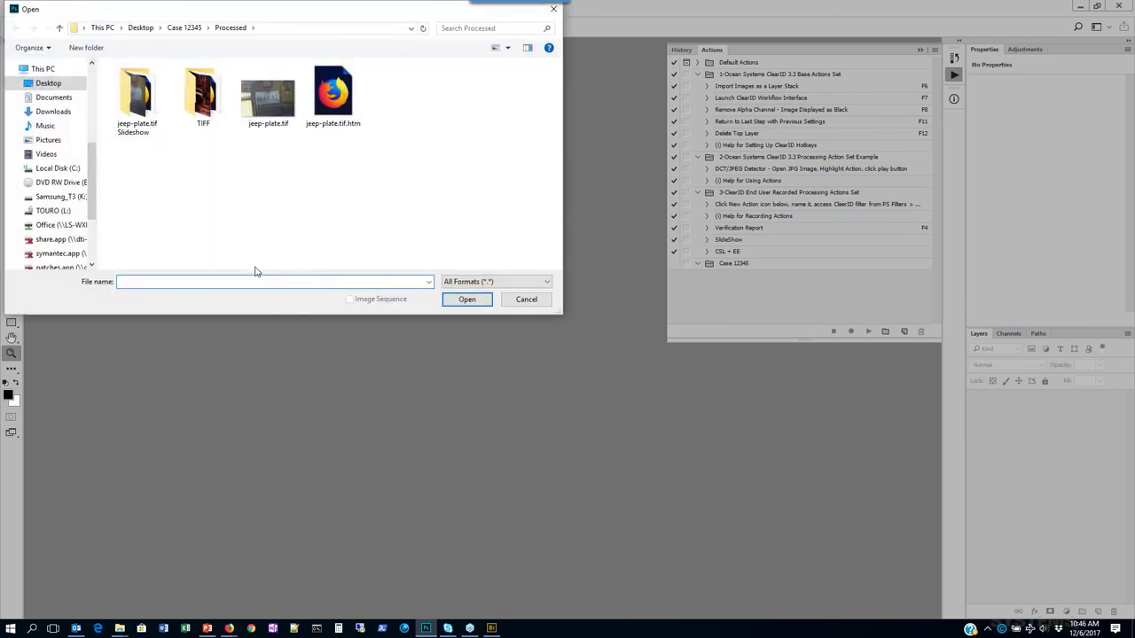
pyautogui.click(177, 28)
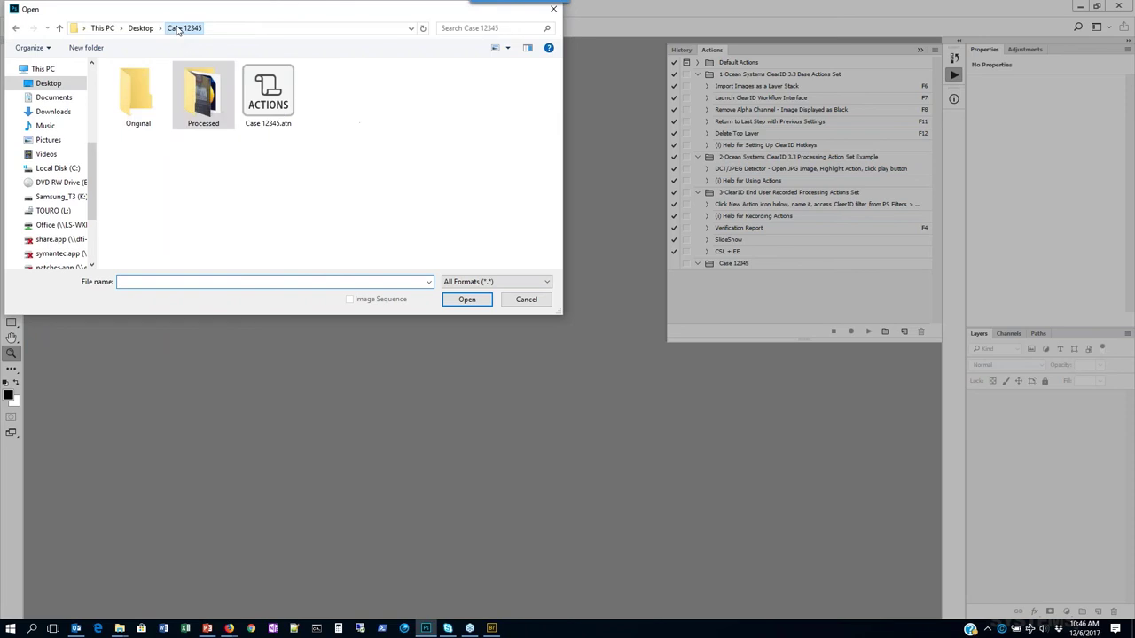
pyautogui.doubleClick(137, 93)
pyautogui.click(266, 113)
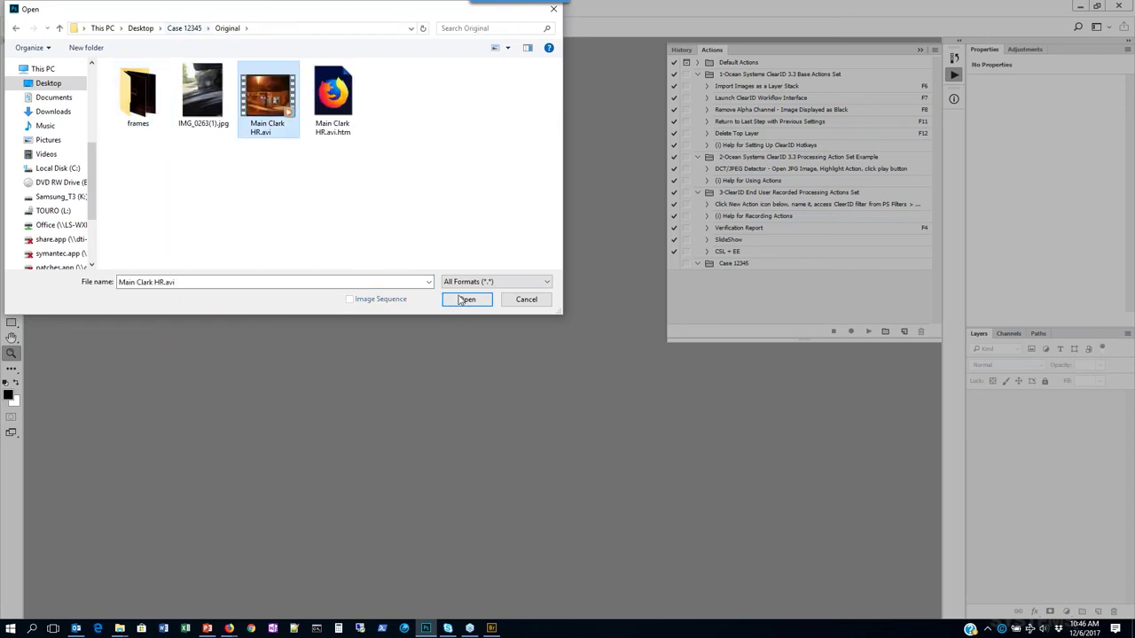
pyautogui.click(464, 300)
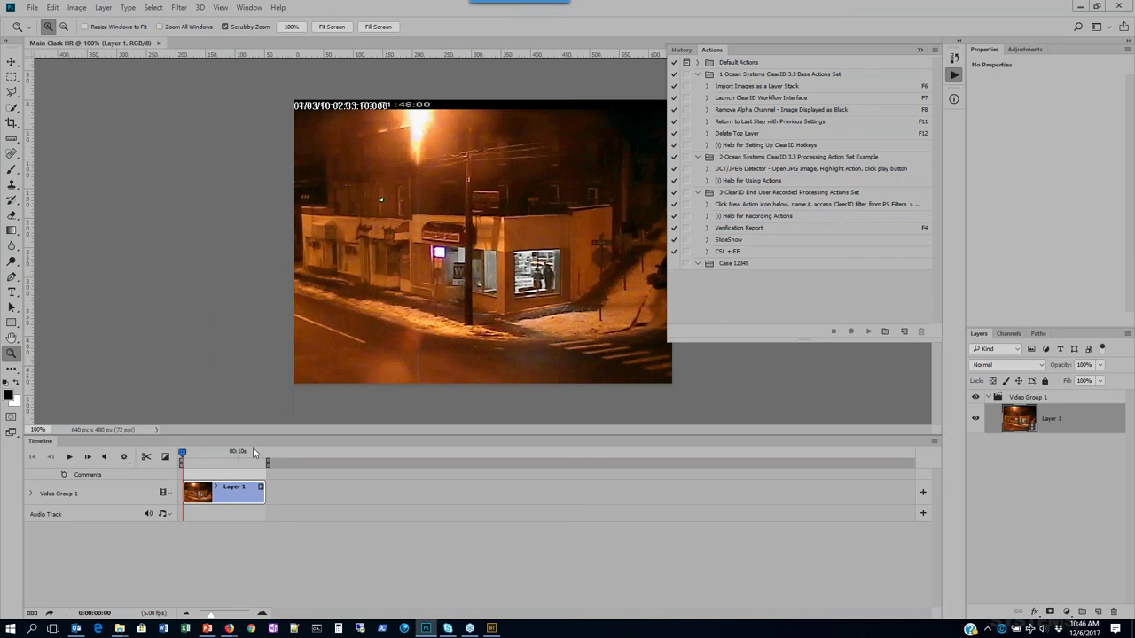
# - Enlarge the timeline scale and scrub through the reopened clip, stopping at 0:00:04:00
pyautogui.moveTo(183, 454); pyautogui.dragTo(210, 454)
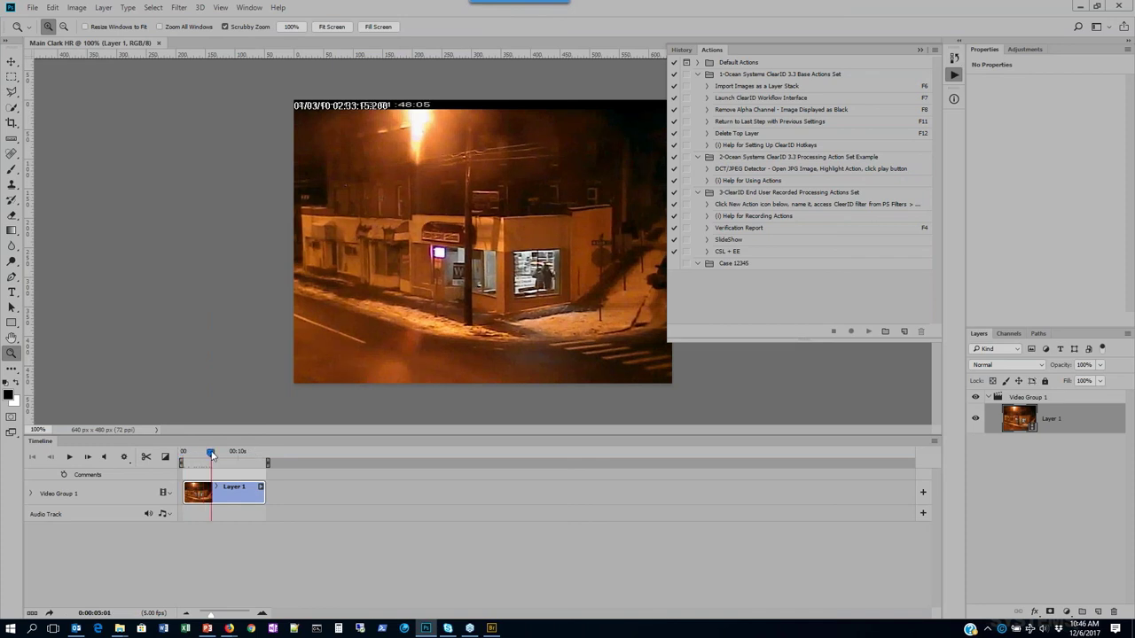
pyautogui.moveTo(210, 614); pyautogui.dragTo(232, 613)
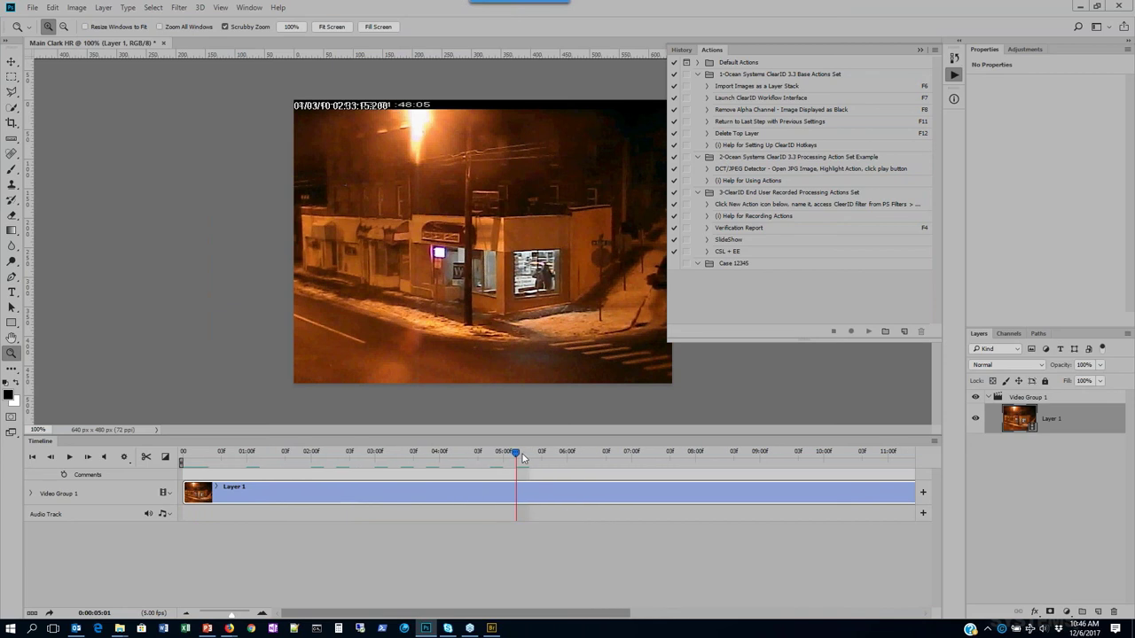
pyautogui.moveTo(521, 454); pyautogui.dragTo(375, 450)
pyautogui.press('space')
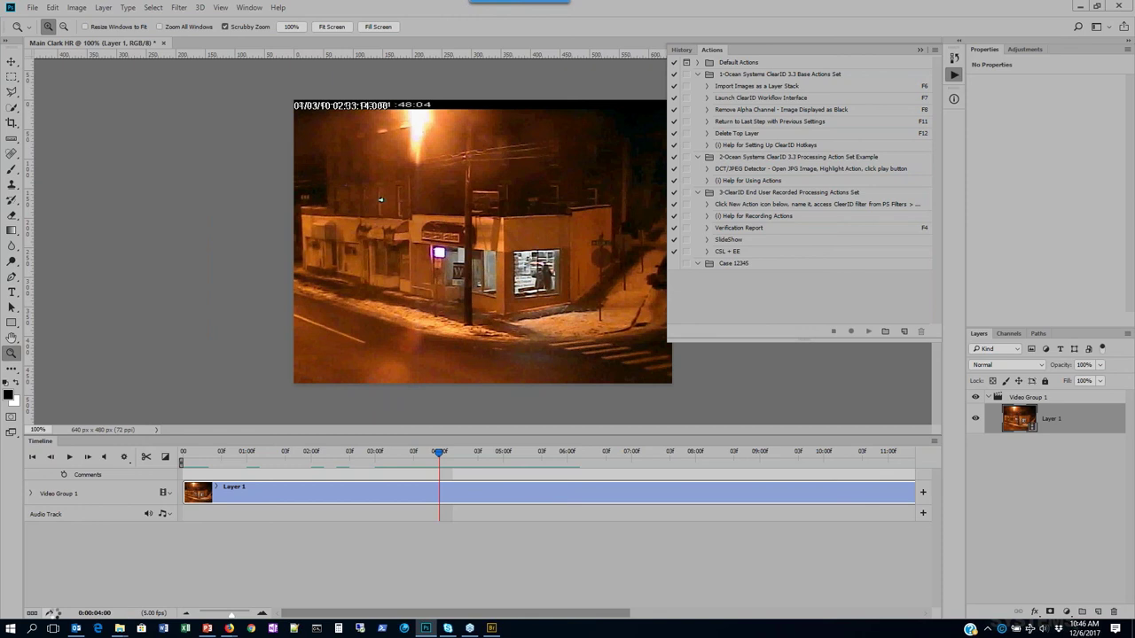
# - Open the Render Video settings, keep Adobe Media Encoder as the encoder and set the output format to QuickTime
pyautogui.click(50, 613)
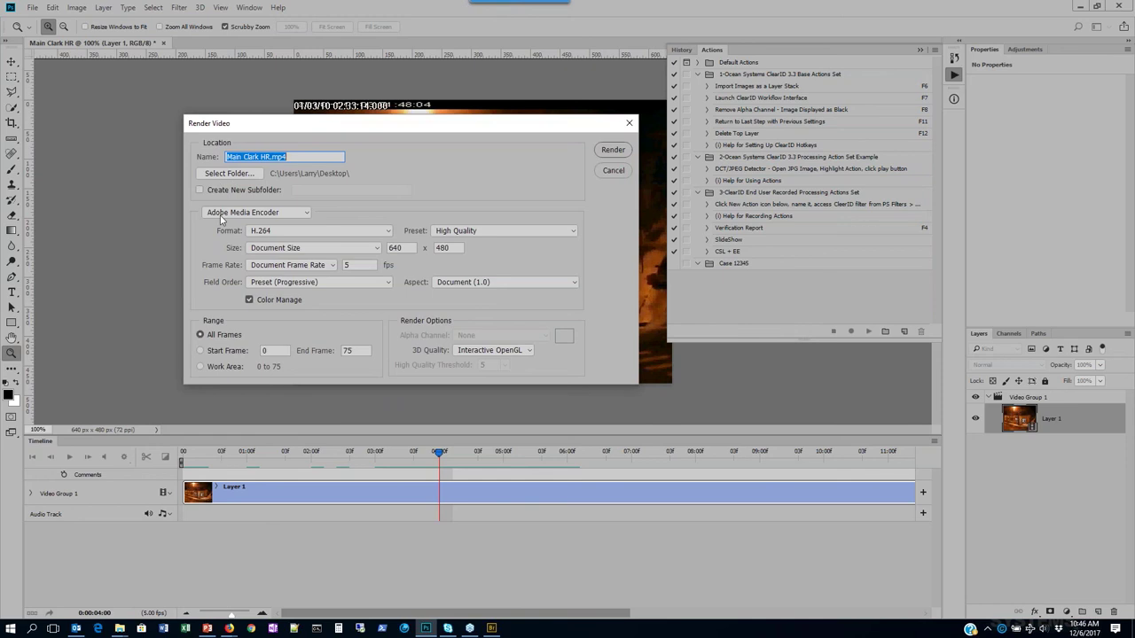
pyautogui.click(222, 219)
pyautogui.click(223, 214)
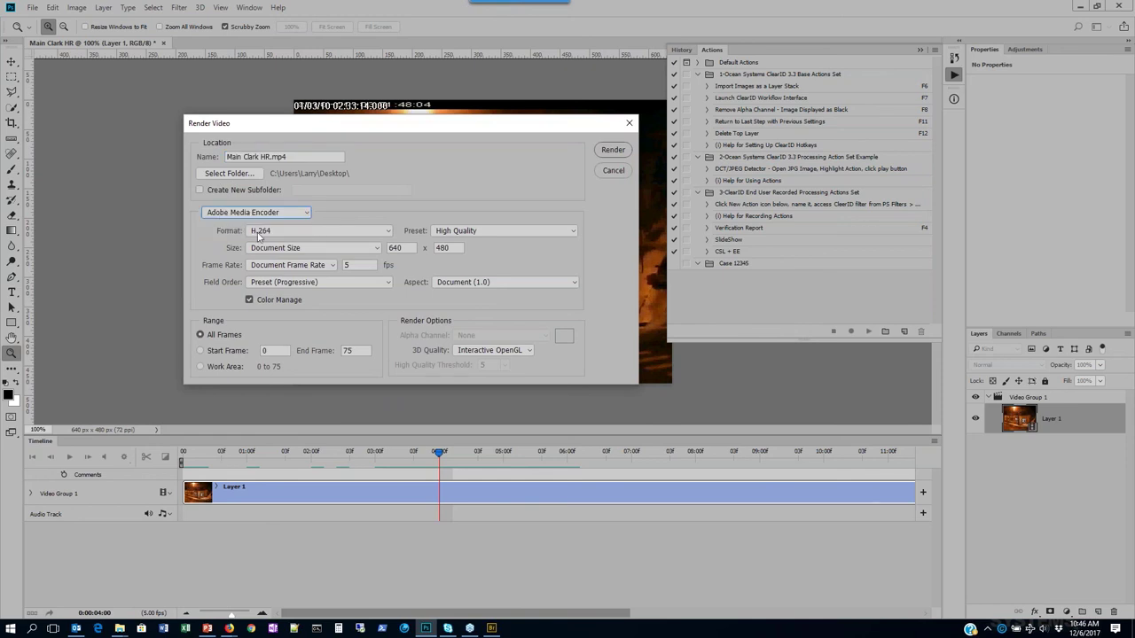
pyautogui.click(296, 235)
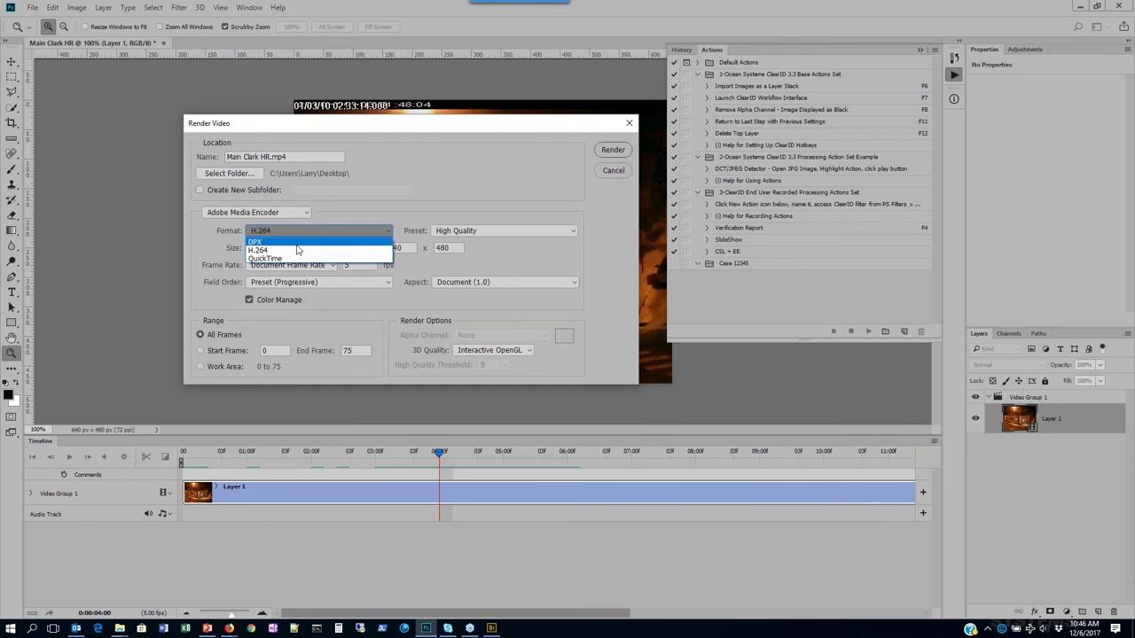
pyautogui.click(301, 260)
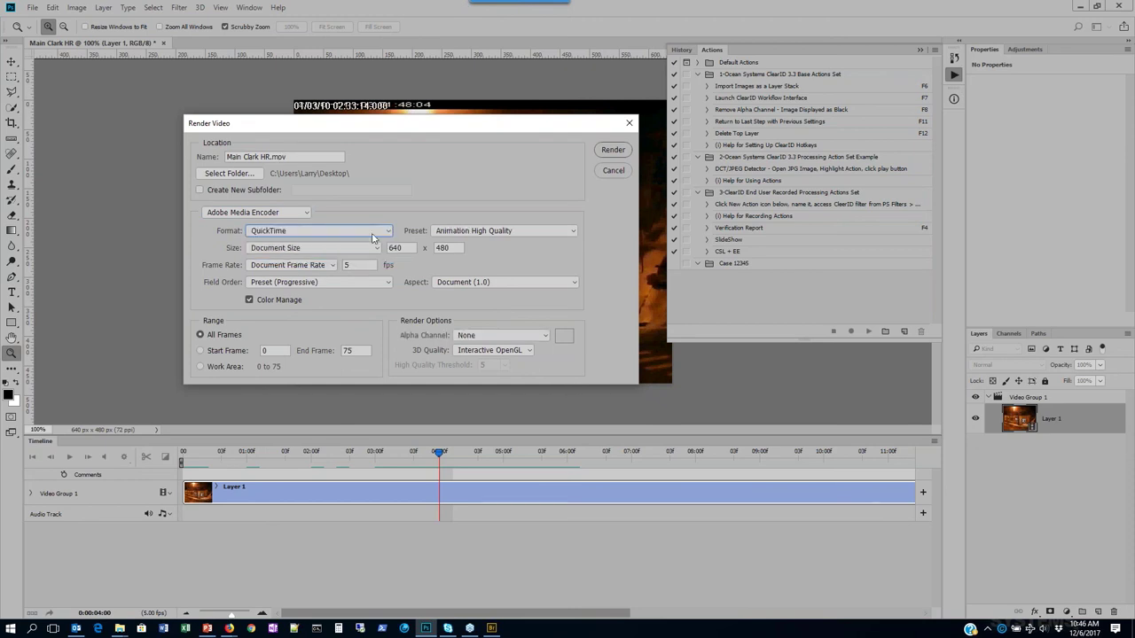
# - Try Photoshop Image Sequence as the render output type, and close the Render Video settings without rendering
pyautogui.click(246, 213)
pyautogui.click(252, 231)
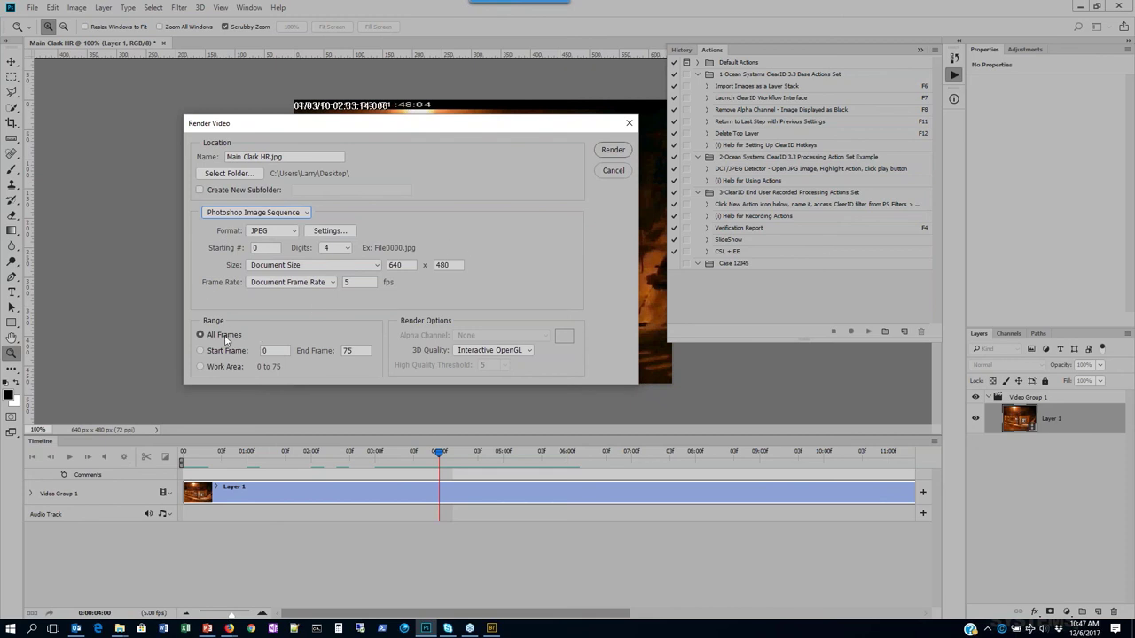
pyautogui.click(612, 170)
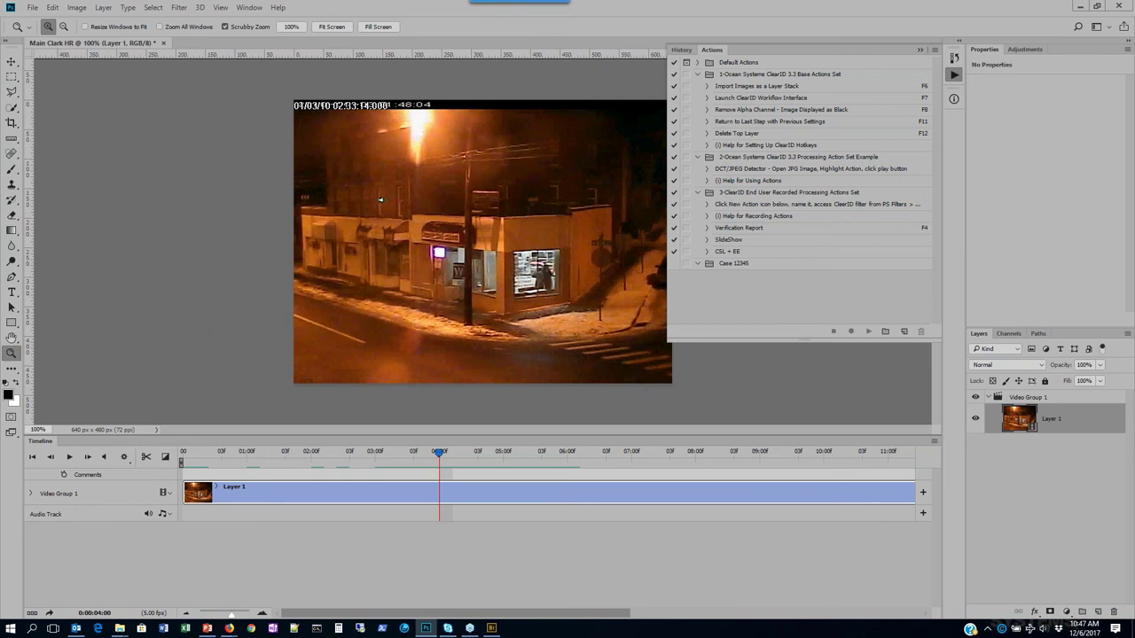
# - Scrub the Main Clark HR clip back to 0:00:01:03
pyautogui.moveTo(439, 452); pyautogui.dragTo(284, 461)
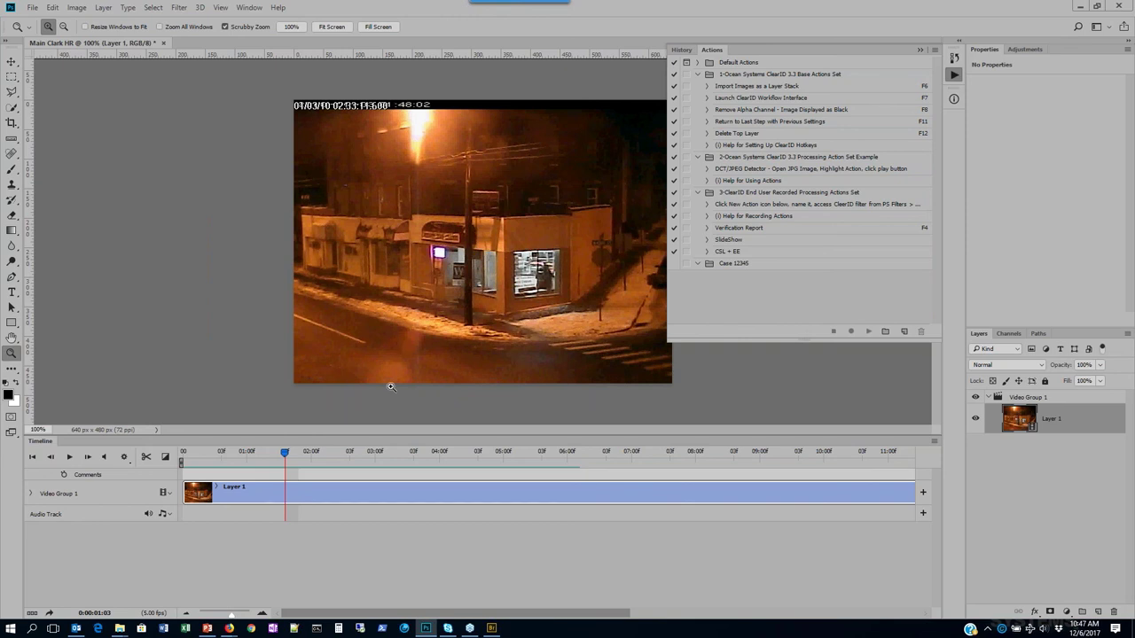
# - Switch to PowerPoint, present slide 16, "Video in Photoshop", through its Image Interpolation bullet, and end the slide show
pyautogui.click(207, 626)
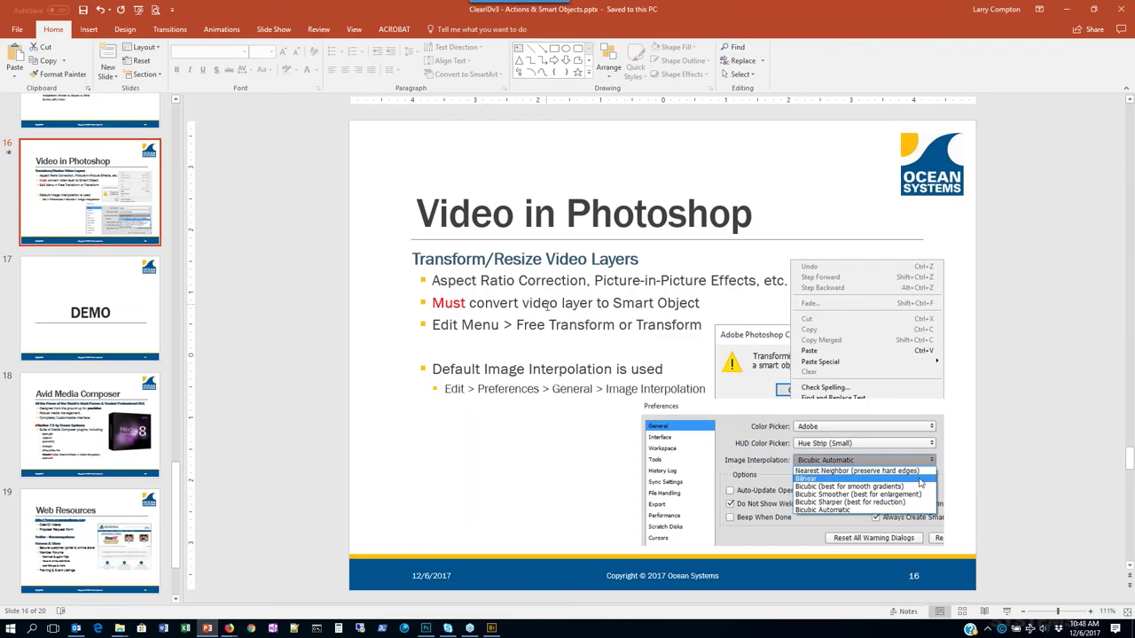
pyautogui.click(1011, 611)
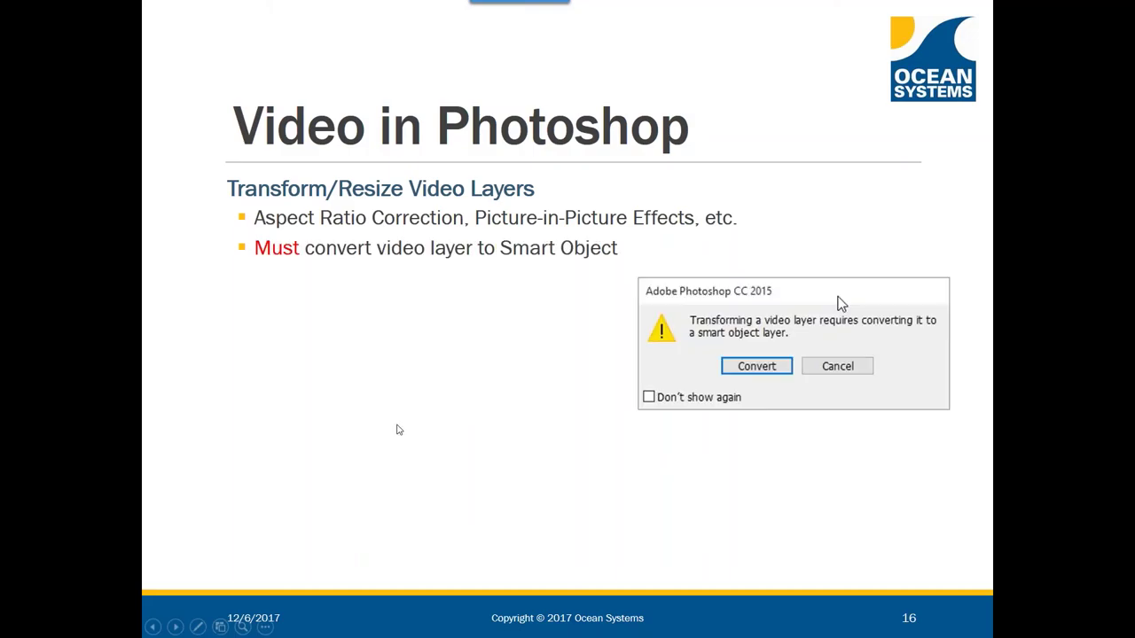
pyautogui.click(443, 431)
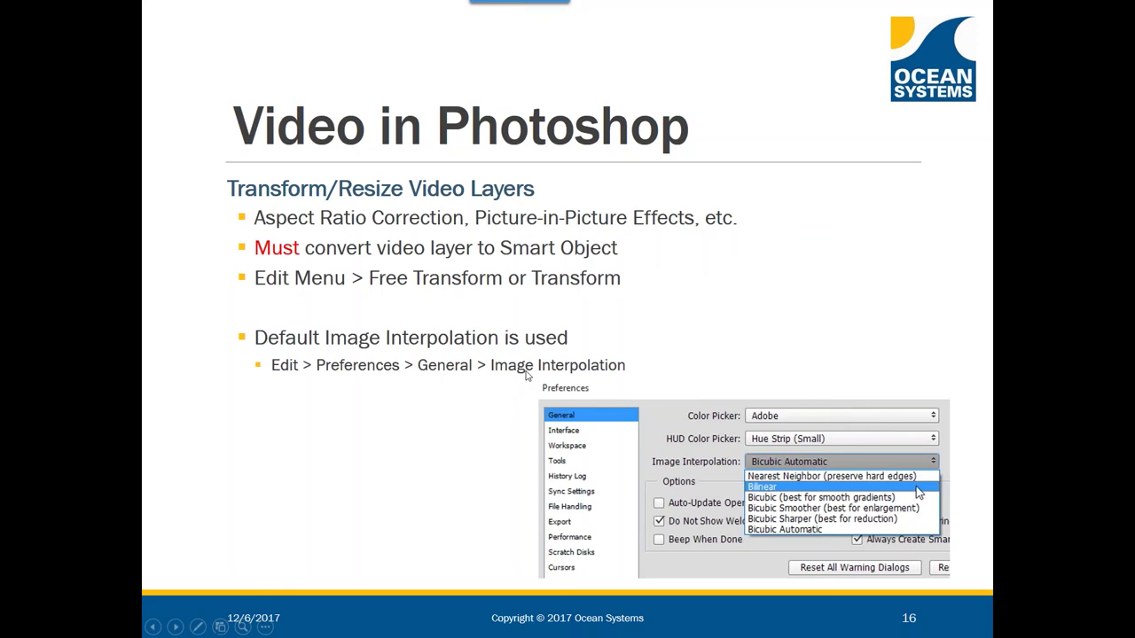
pyautogui.press('Escape')
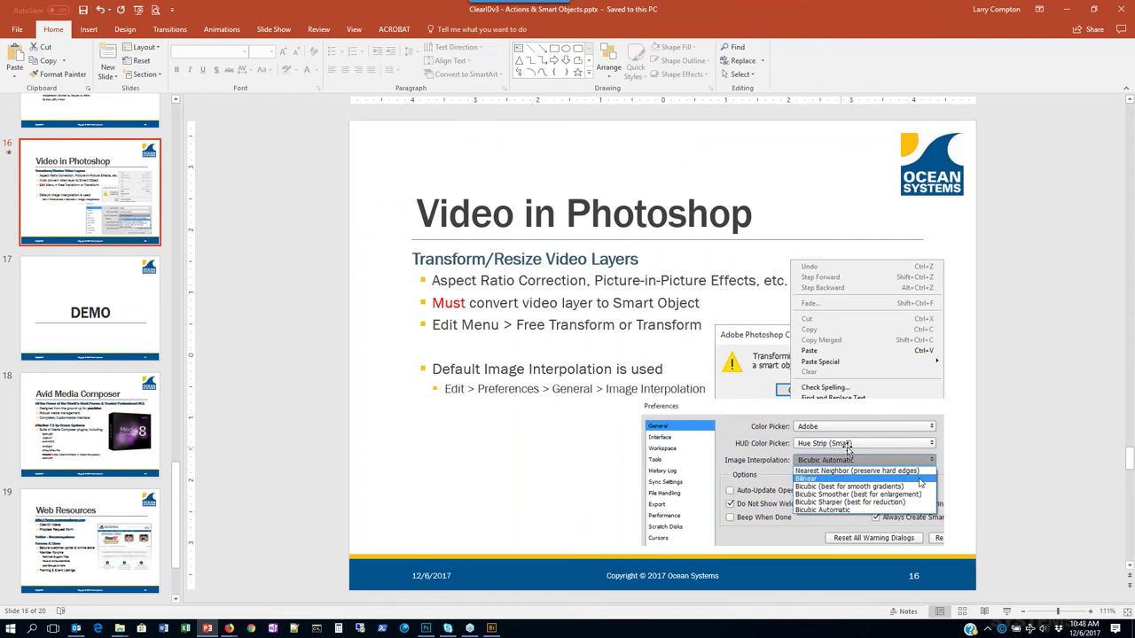
# - Switch to Photoshop and convert the Layer 1 video layer to a Smart Object
pyautogui.click(426, 629)
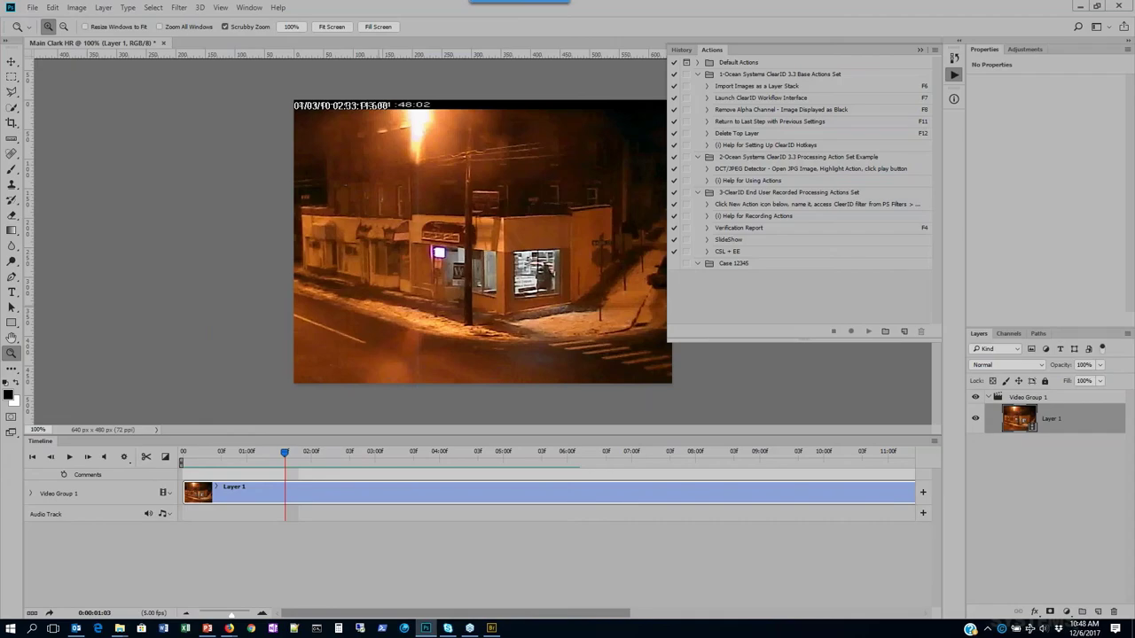
pyautogui.rightClick(1073, 423)
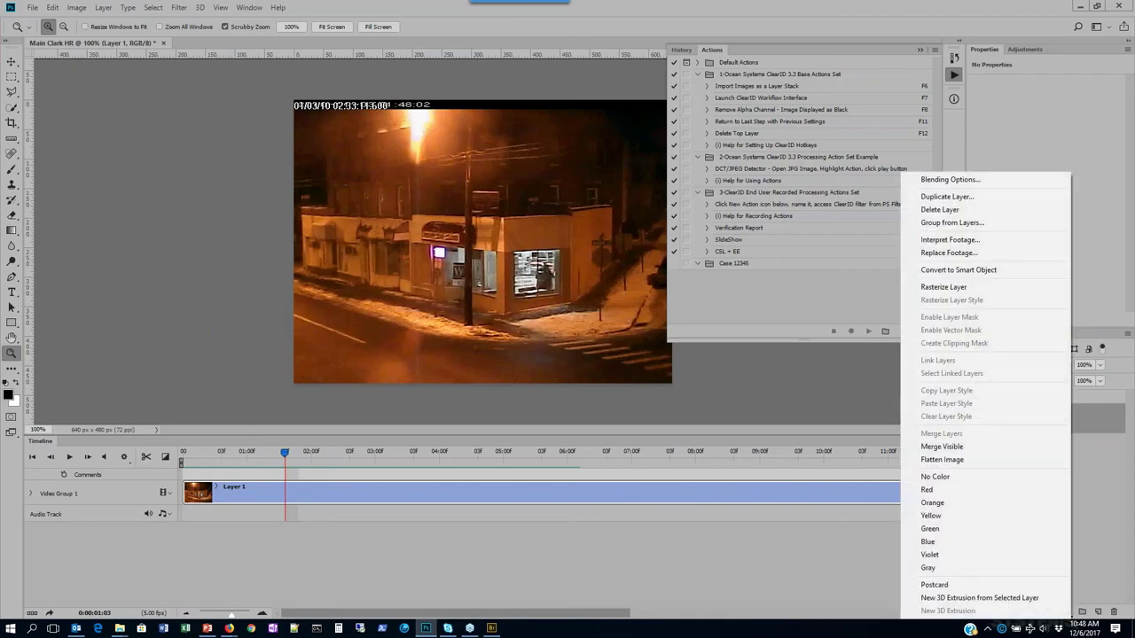
pyautogui.click(957, 270)
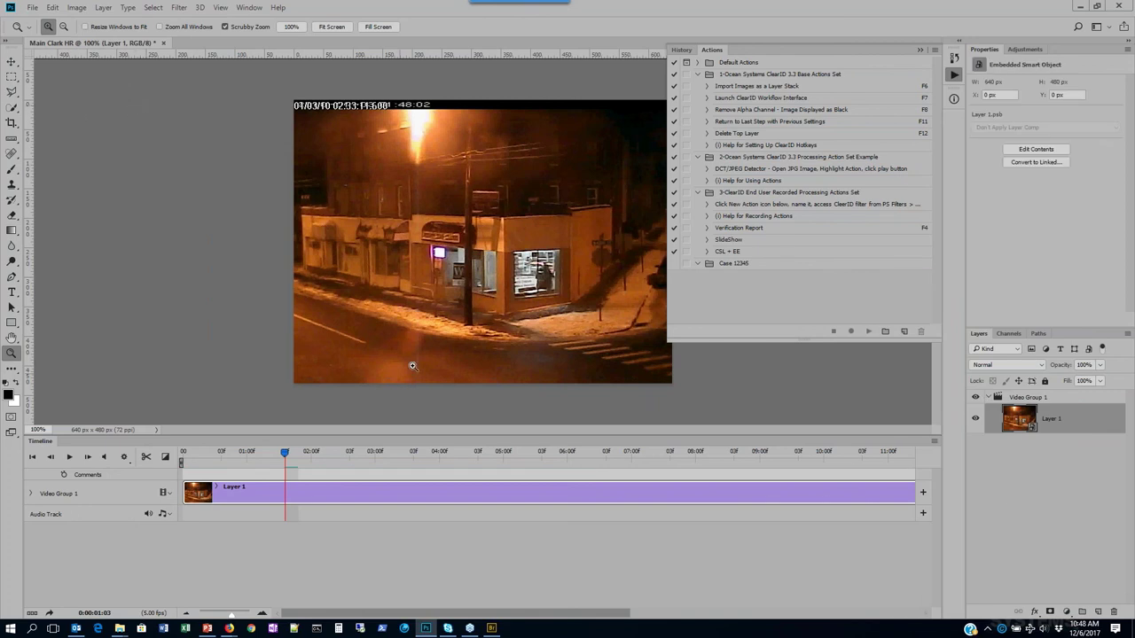
# - Flip the Layer 1 Smart Object vertically and undo the flip
pyautogui.click(56, 7)
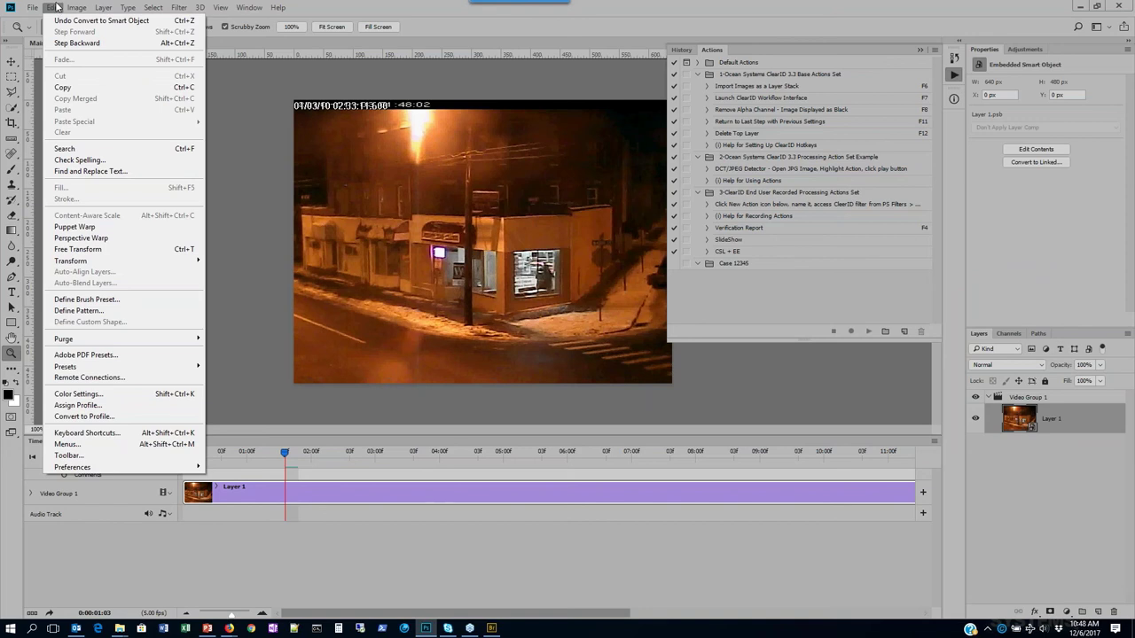
pyautogui.moveTo(77, 261)
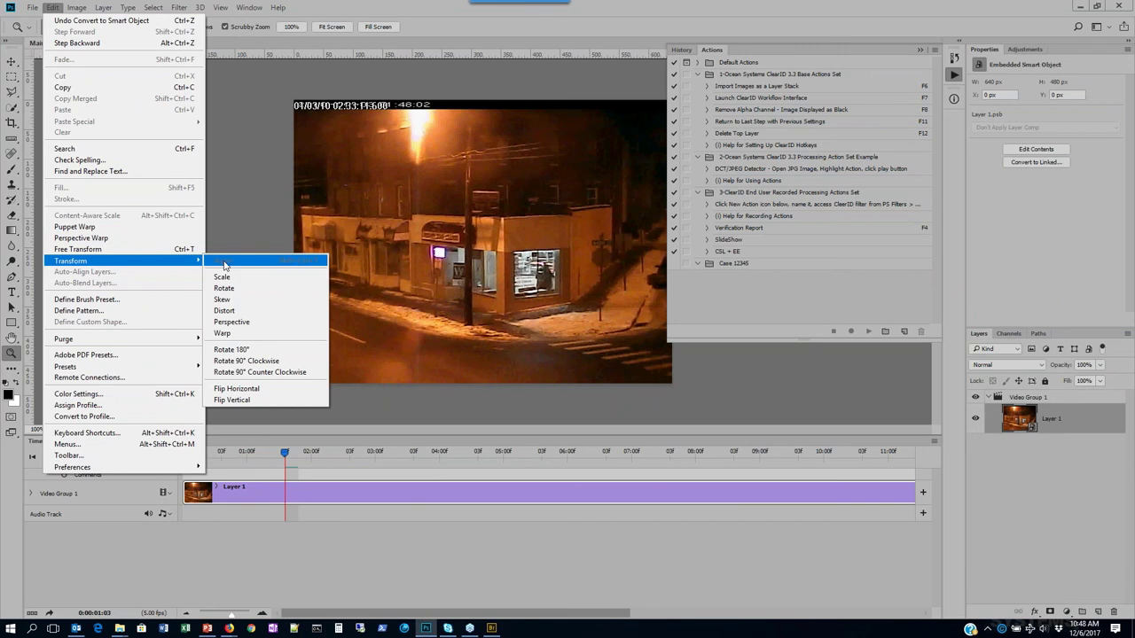
pyautogui.click(255, 400)
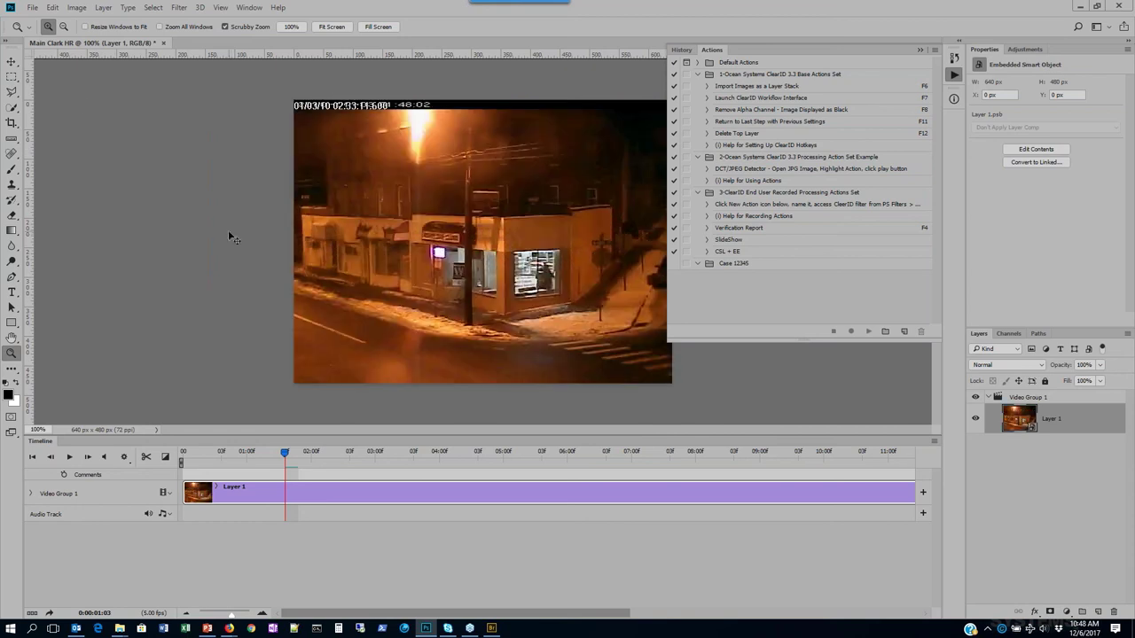
# - Set the default image interpolation to Bilinear in the General preferences
pyautogui.click(52, 7)
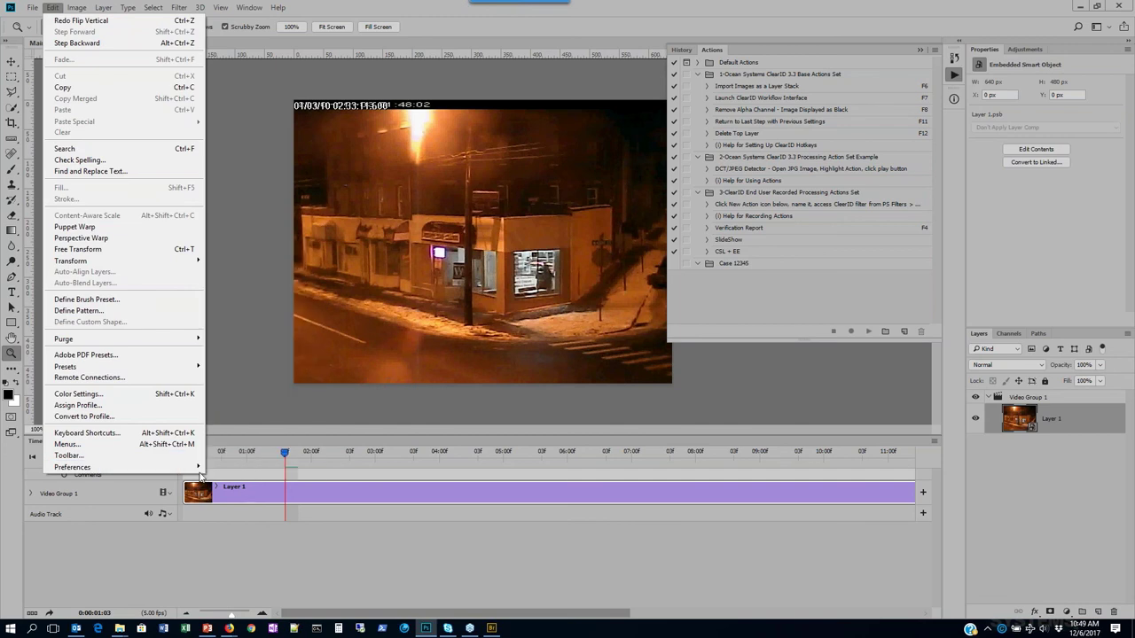
pyautogui.moveTo(202, 467)
pyautogui.click(241, 254)
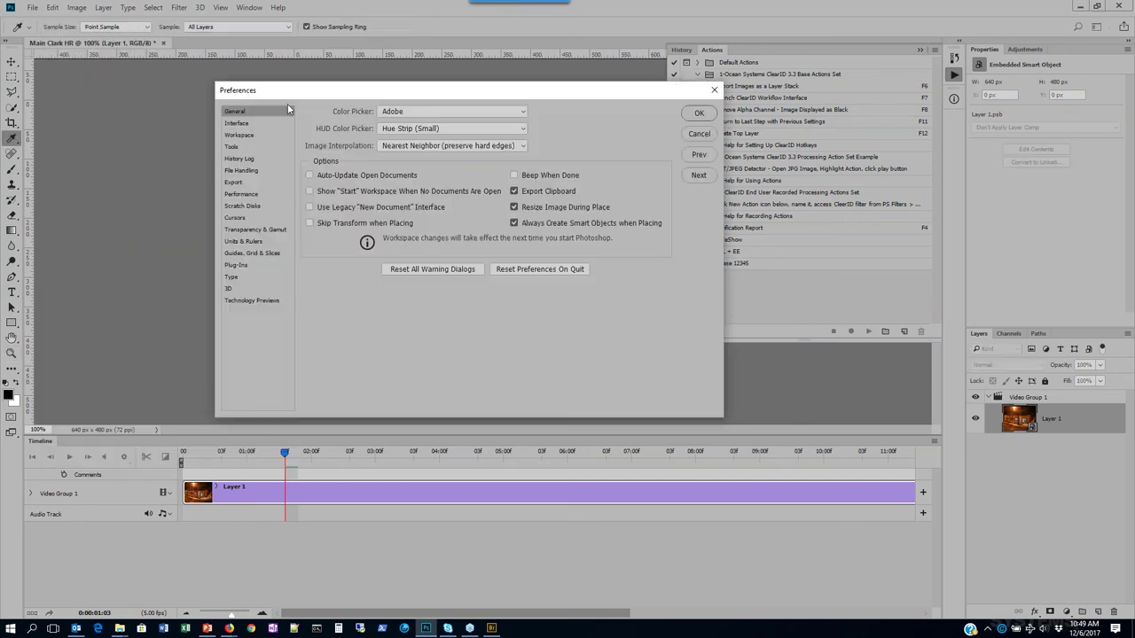
pyautogui.click(396, 149)
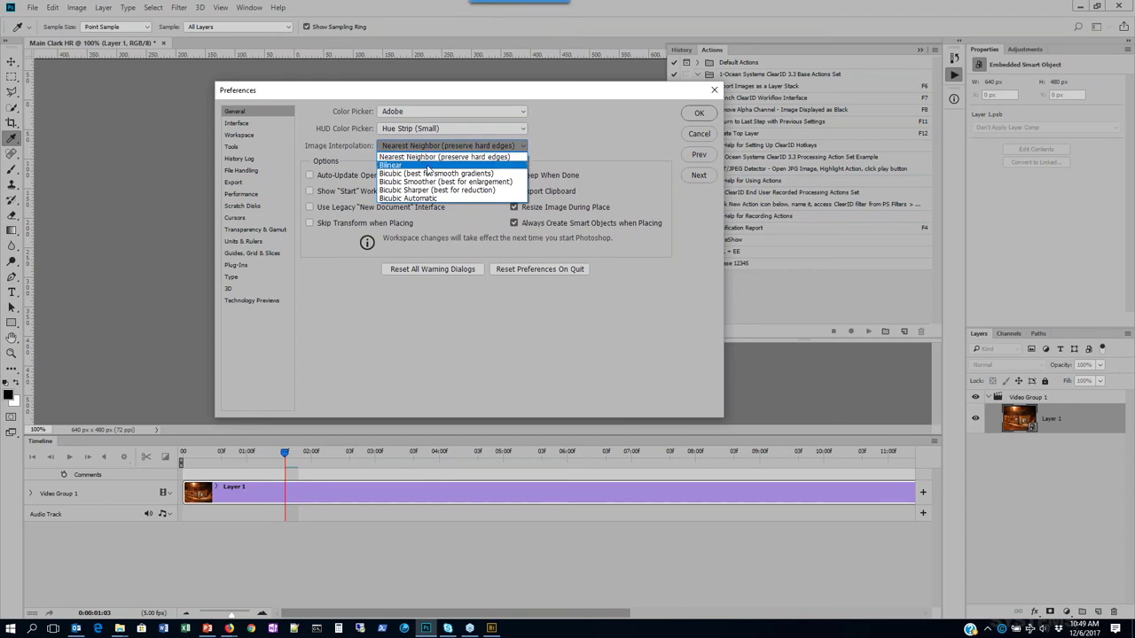
pyautogui.click(430, 167)
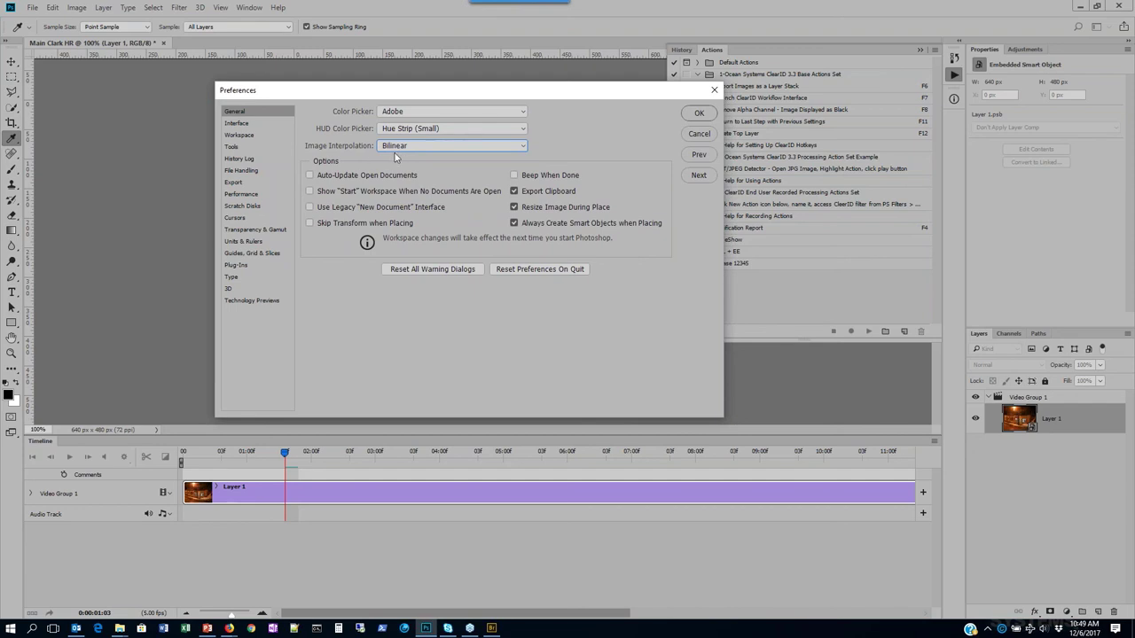
pyautogui.click(698, 114)
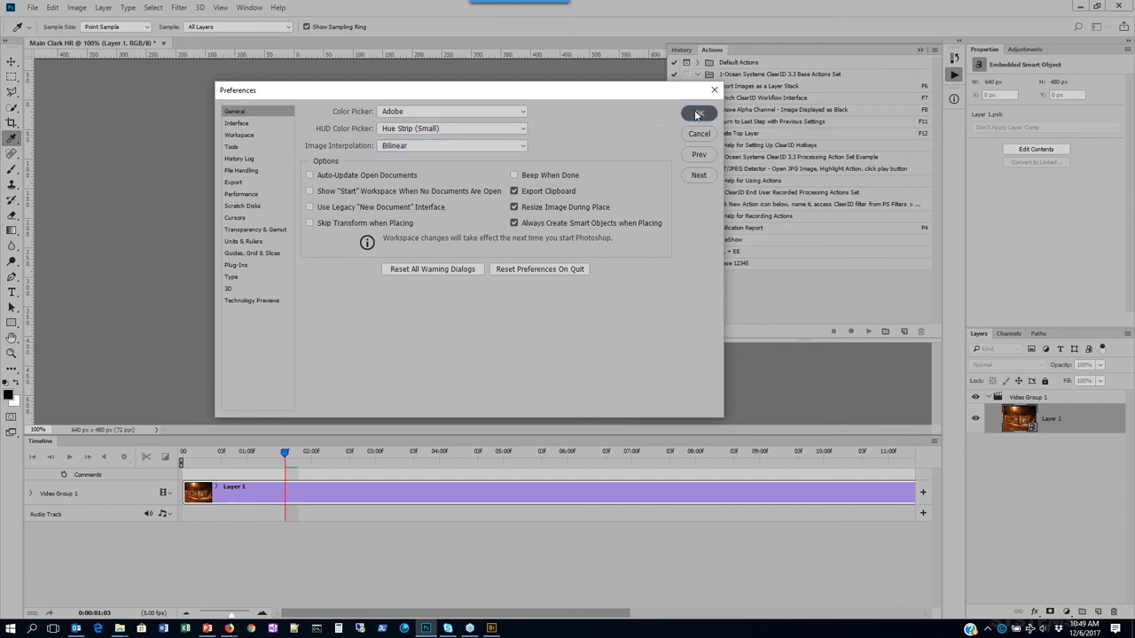
pyautogui.press('z')
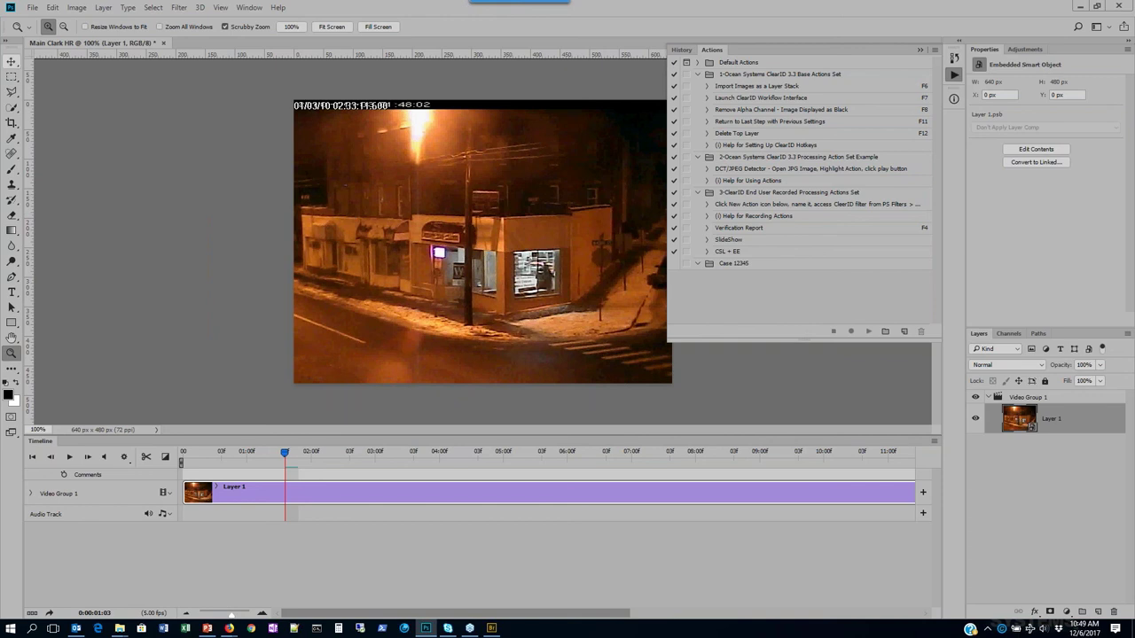
# - Start a Free Transform on the Layer 1 Smart Object and cancel it
pyautogui.click(54, 8)
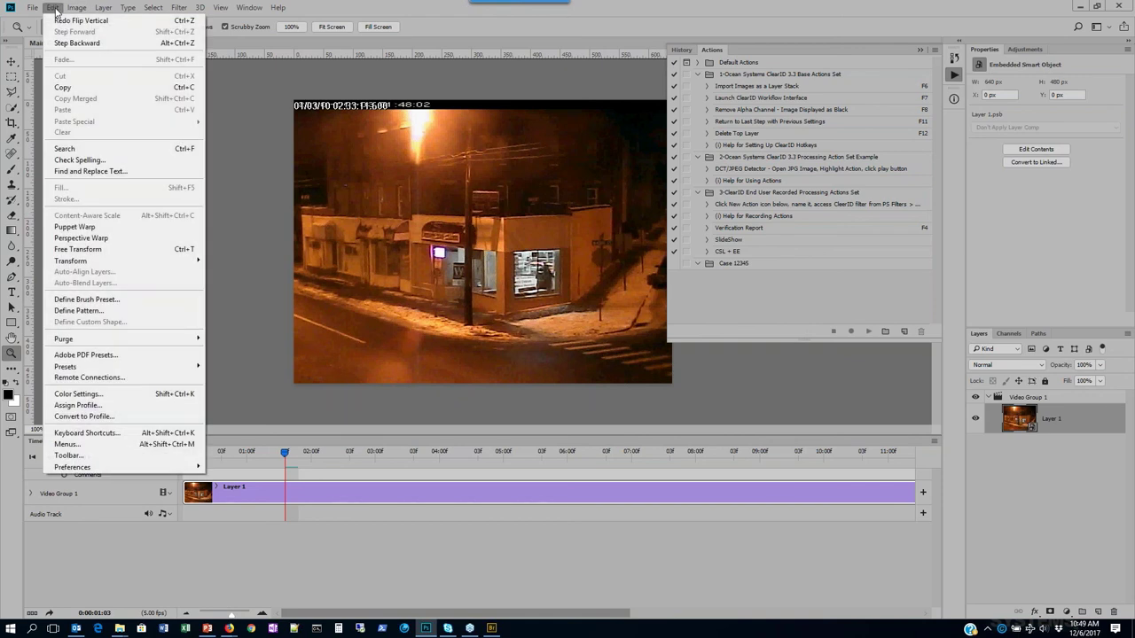
pyautogui.click(77, 249)
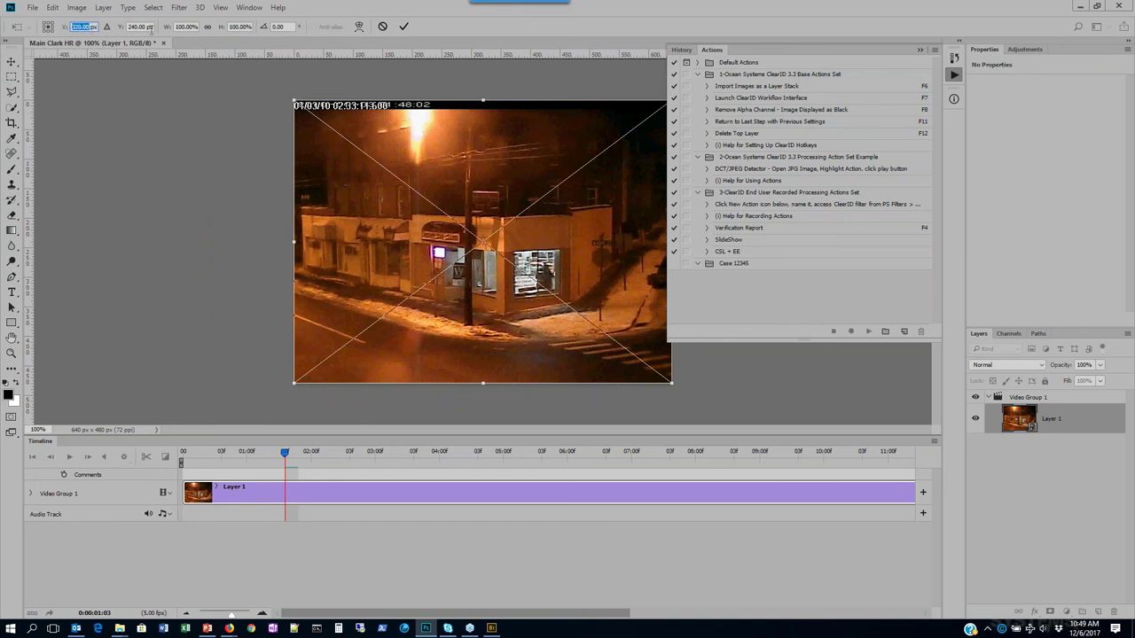
pyautogui.click(383, 27)
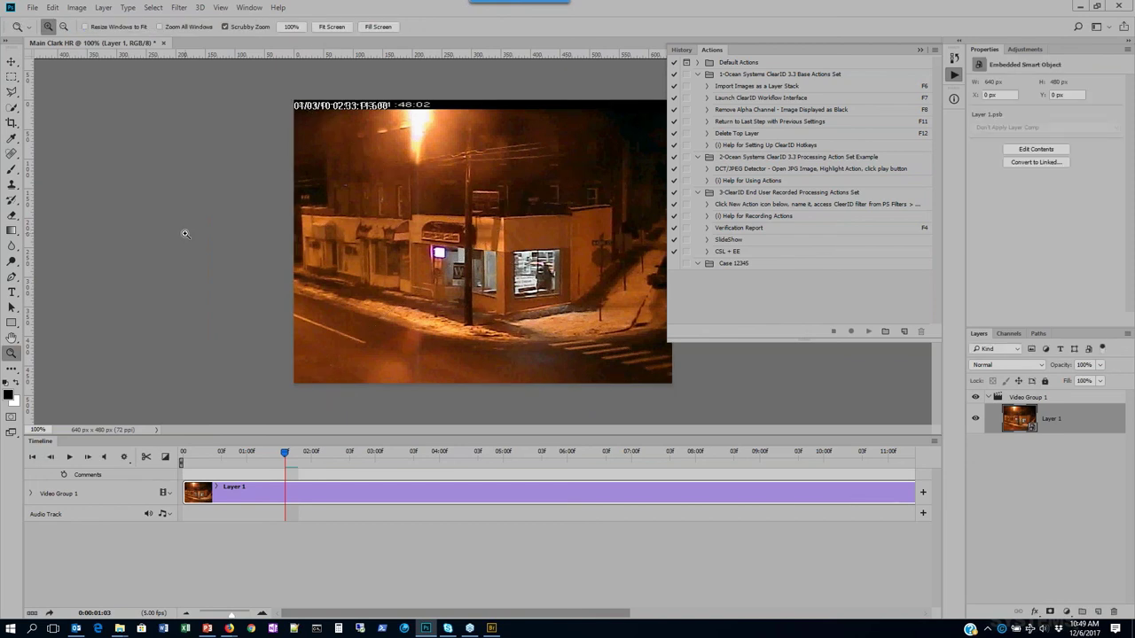
# - Switch to PowerPoint and present slide 18, "Avid Media Composer", as a slide show
pyautogui.click(206, 628)
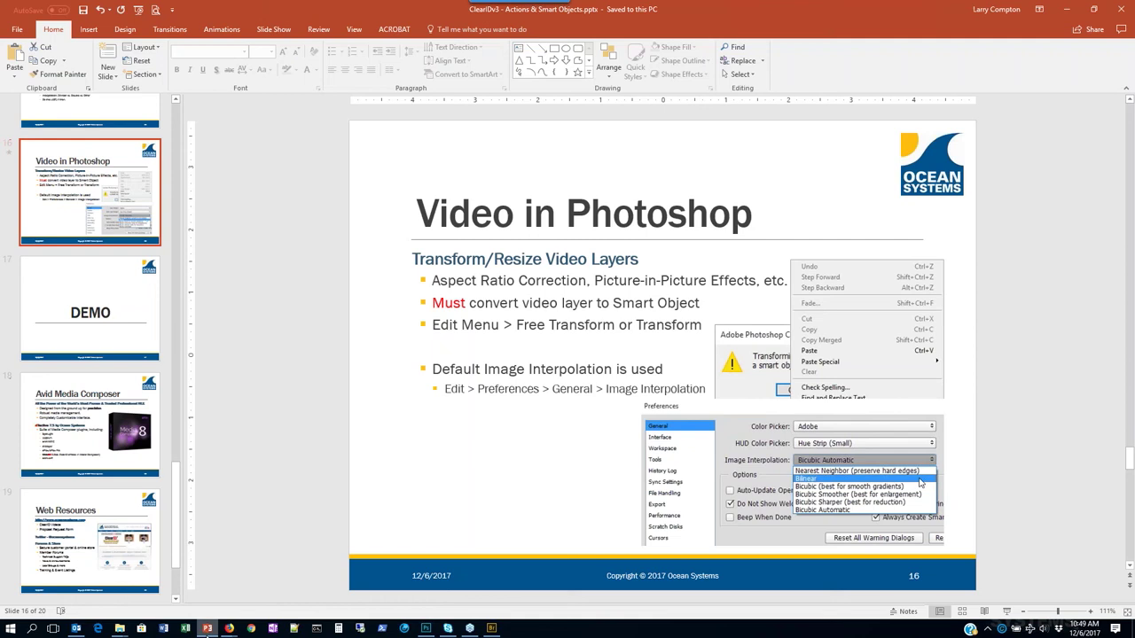
pyautogui.click(141, 417)
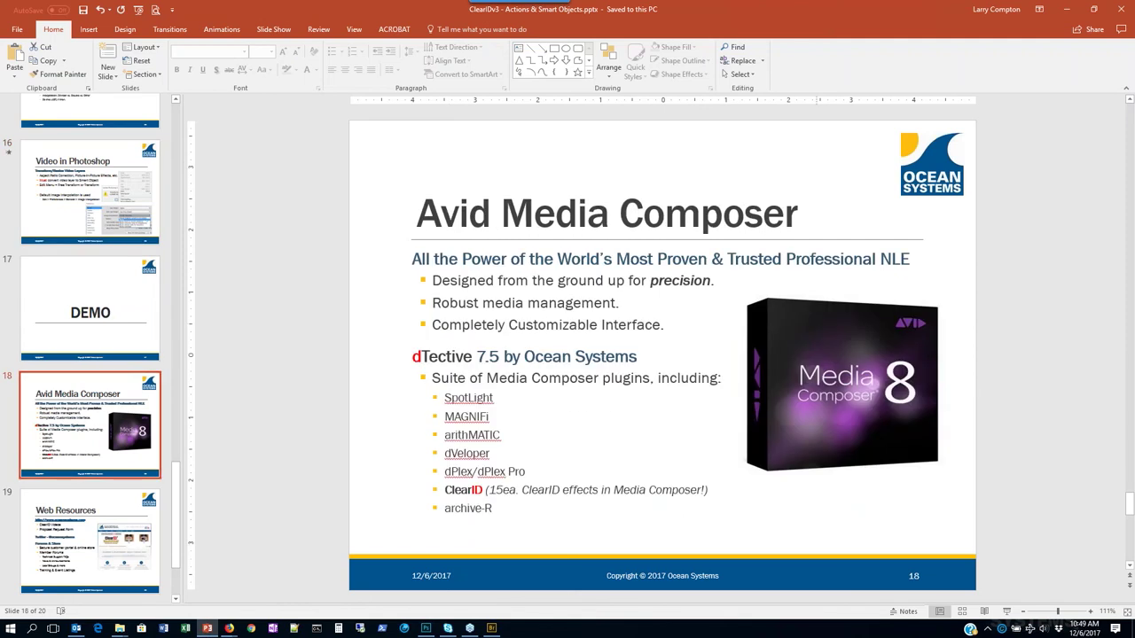
pyautogui.click(1007, 612)
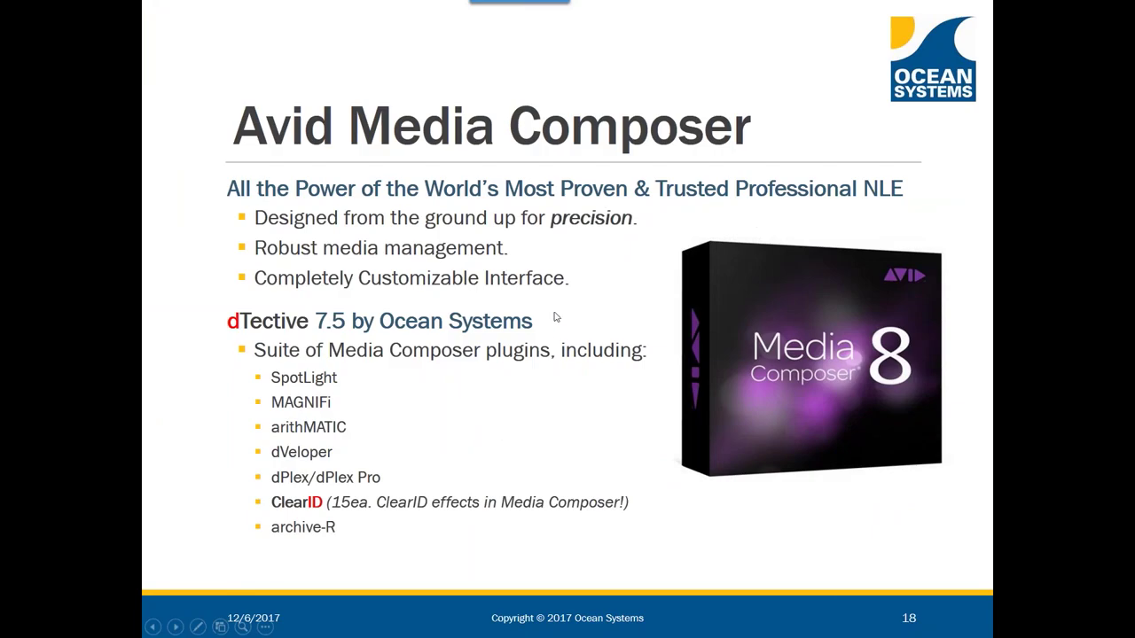